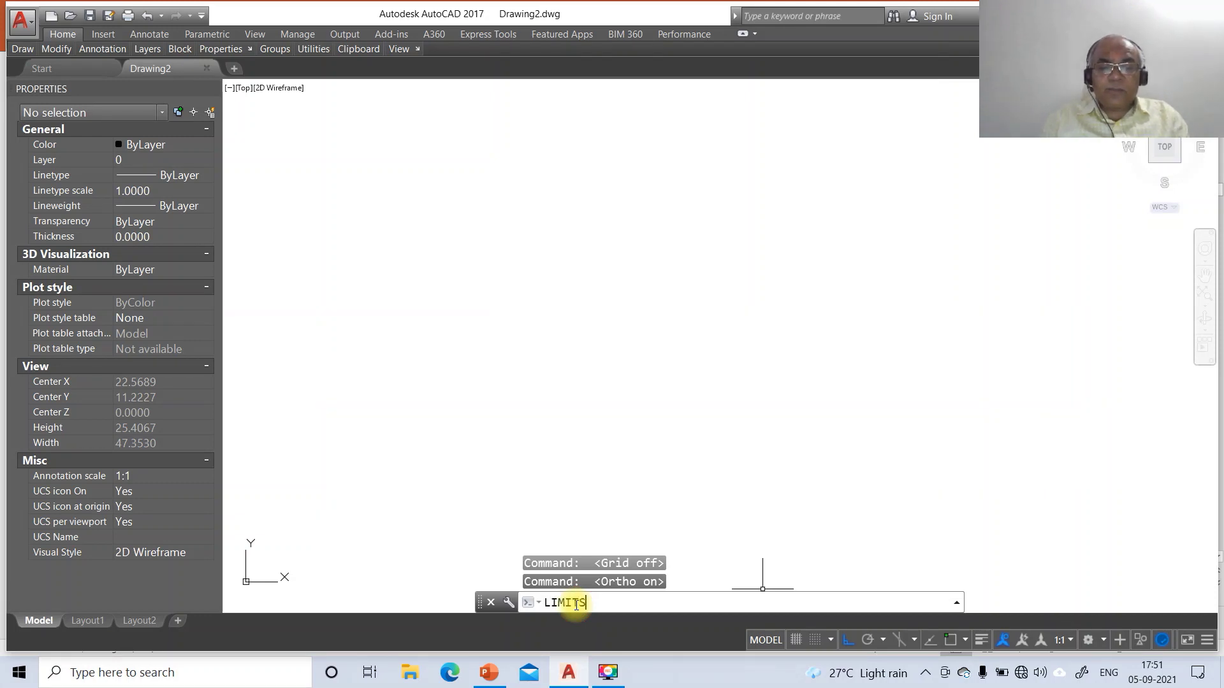
Set the drawing limits from 0,0 to 297,210
key("Return")
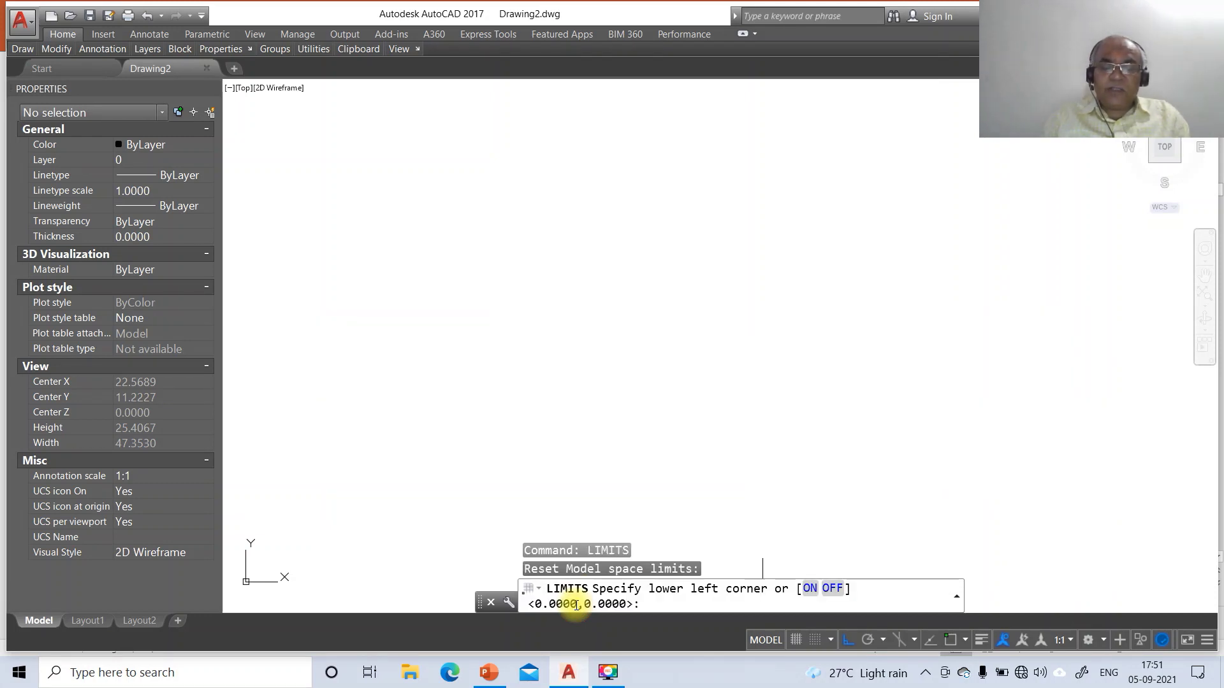
key("Return")
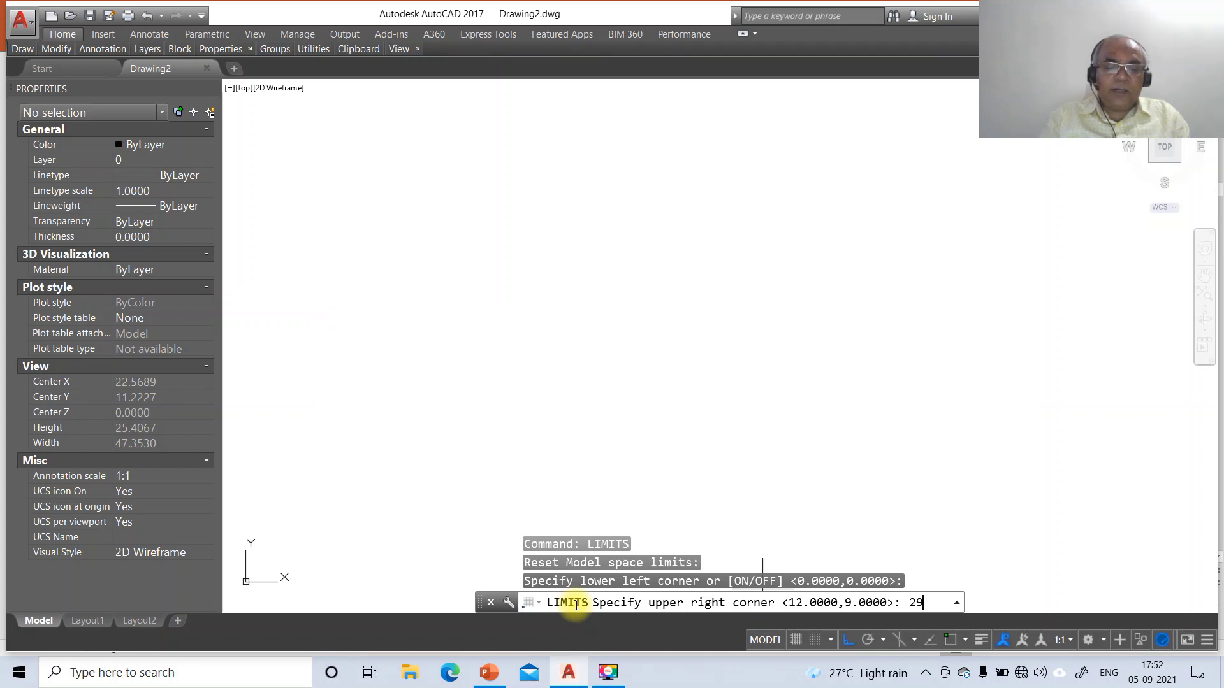
type("297,210")
key("Return")
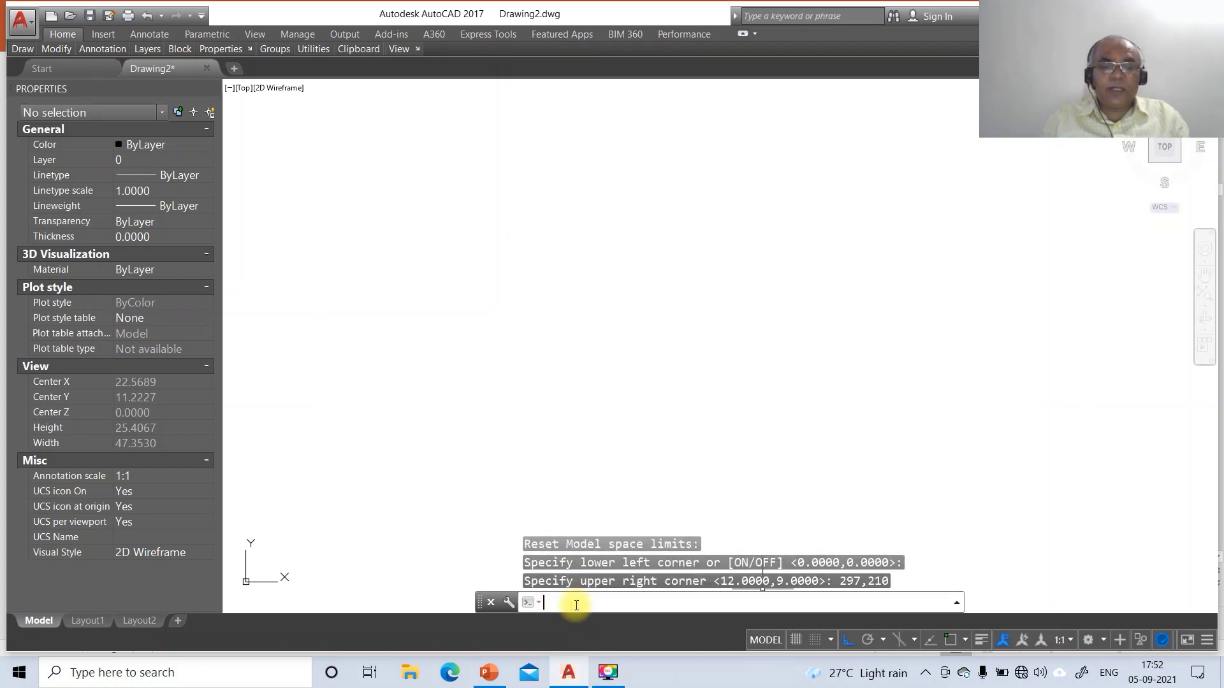
Cancel an accidentally started hatch, then ZOOM All to show the whole limits area
type("Z")
key("BackSpace")
type("h")
key("Return")
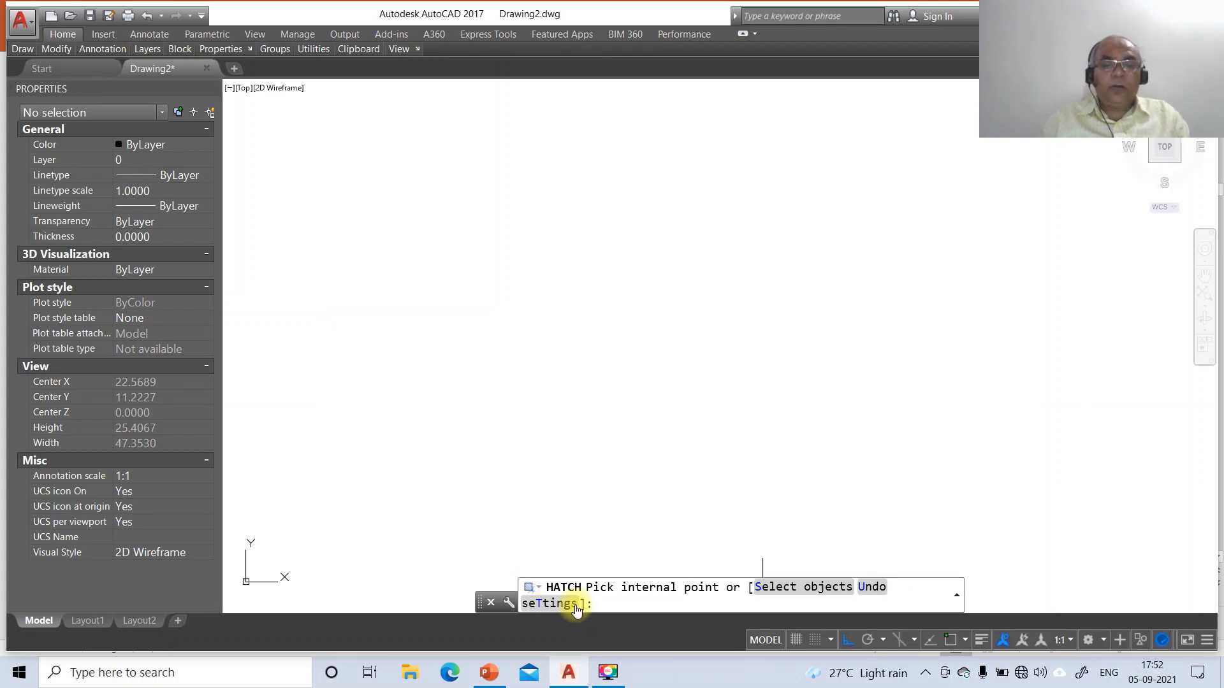
key("Escape")
type("z")
key("Return")
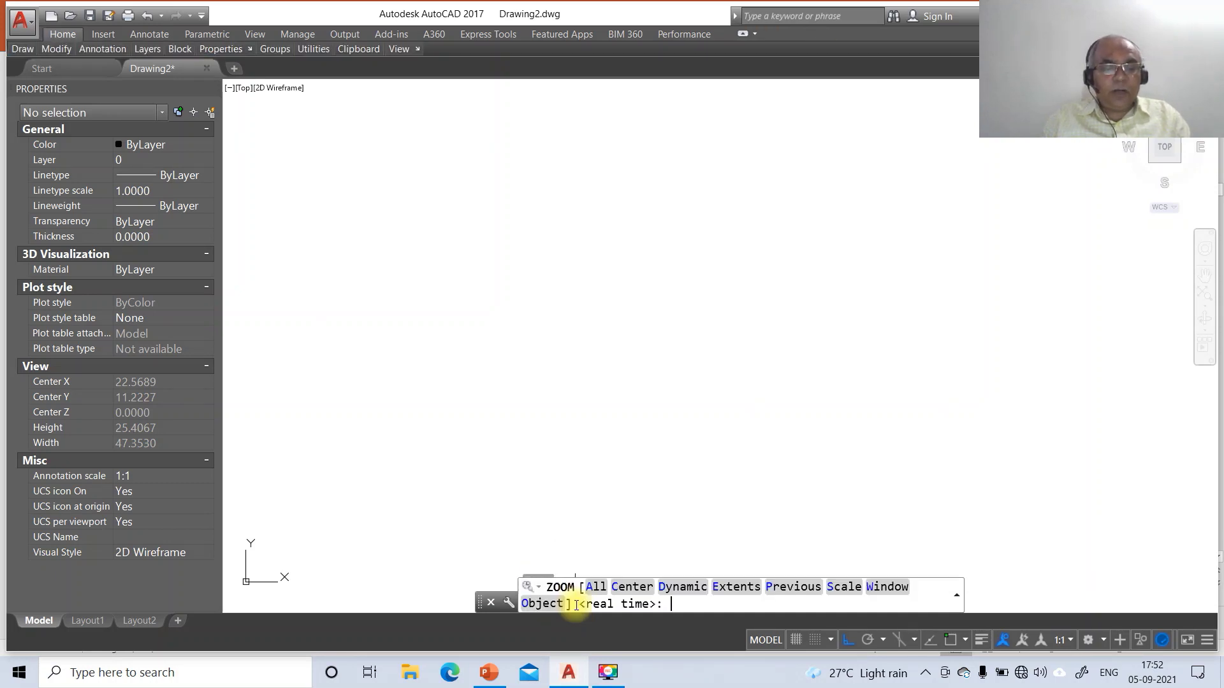
type("a")
key("Return")
Draw a closed 297 by 210 rectangular border with LINE, starting near the lower left
type("l")
key("Return")
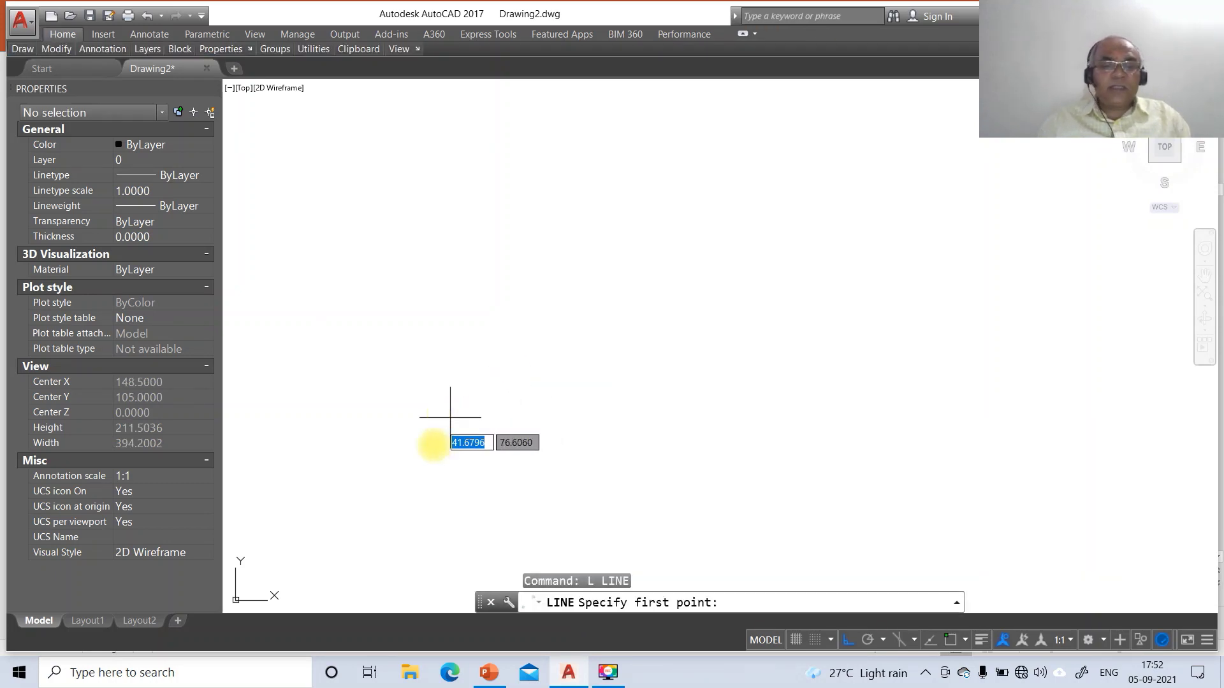
left_click(236, 517)
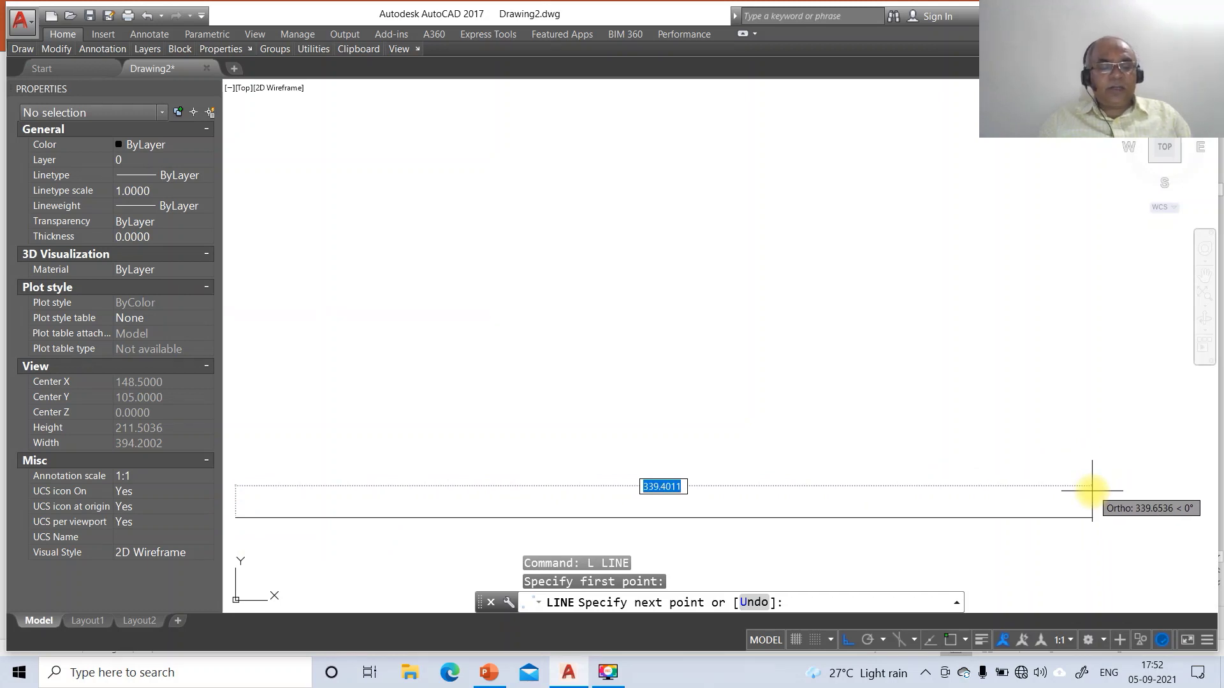
type("297")
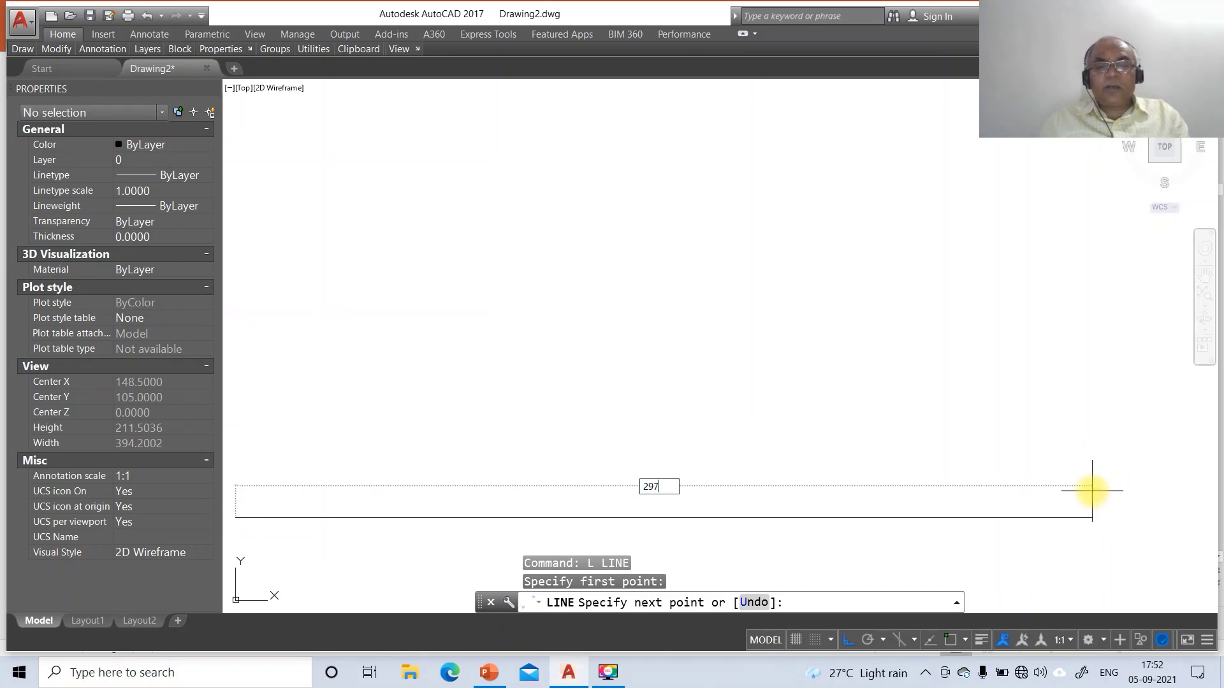
key("Return")
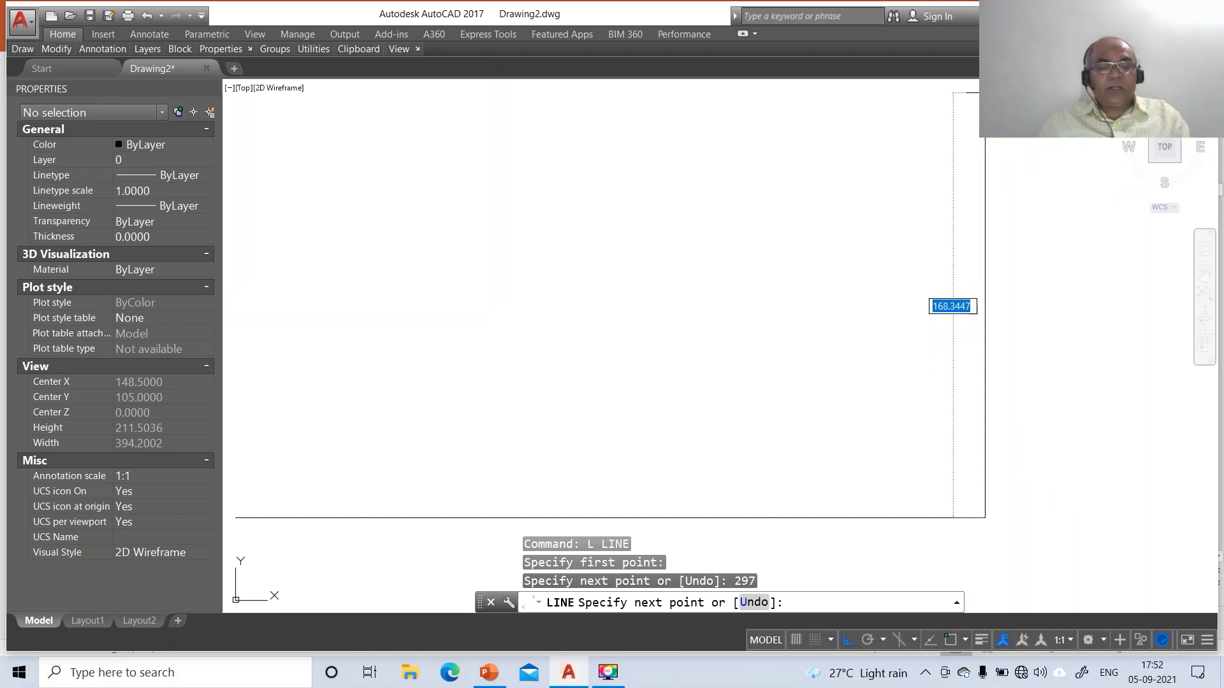
key("Return")
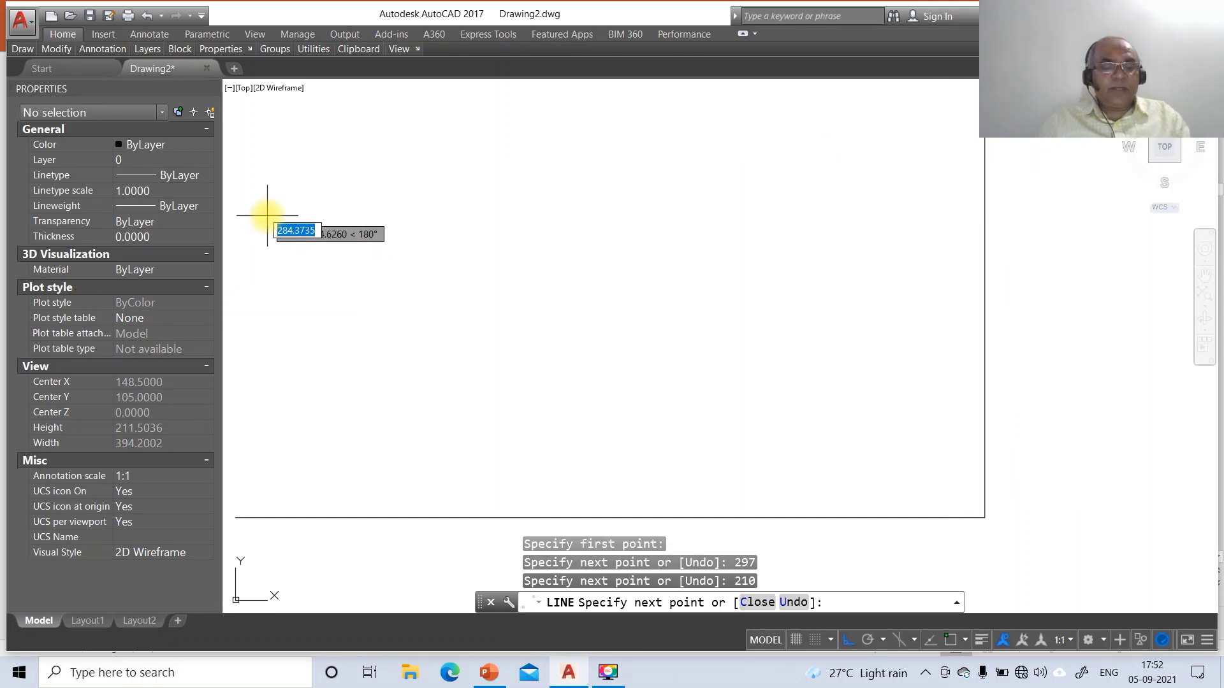
type("297")
key("Return")
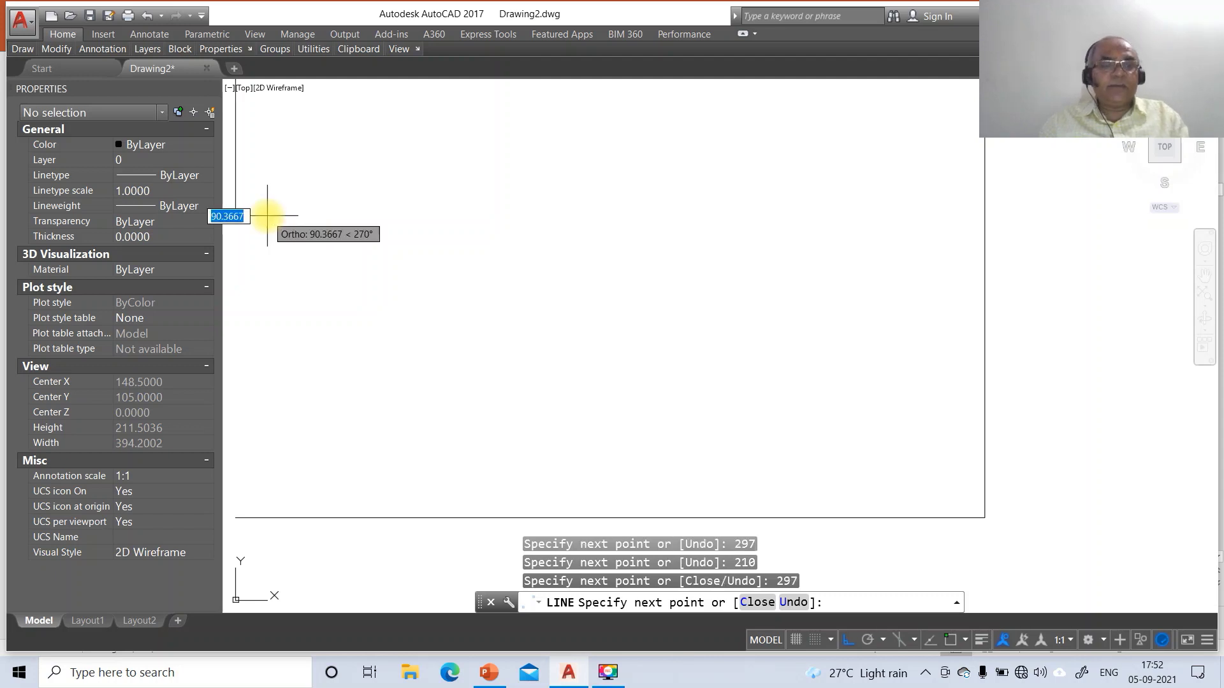
type("C")
key("Return")
Zoom to extents and then 0.6X, and bring up the Layer Properties Manager with LA
type("z")
key("Return")
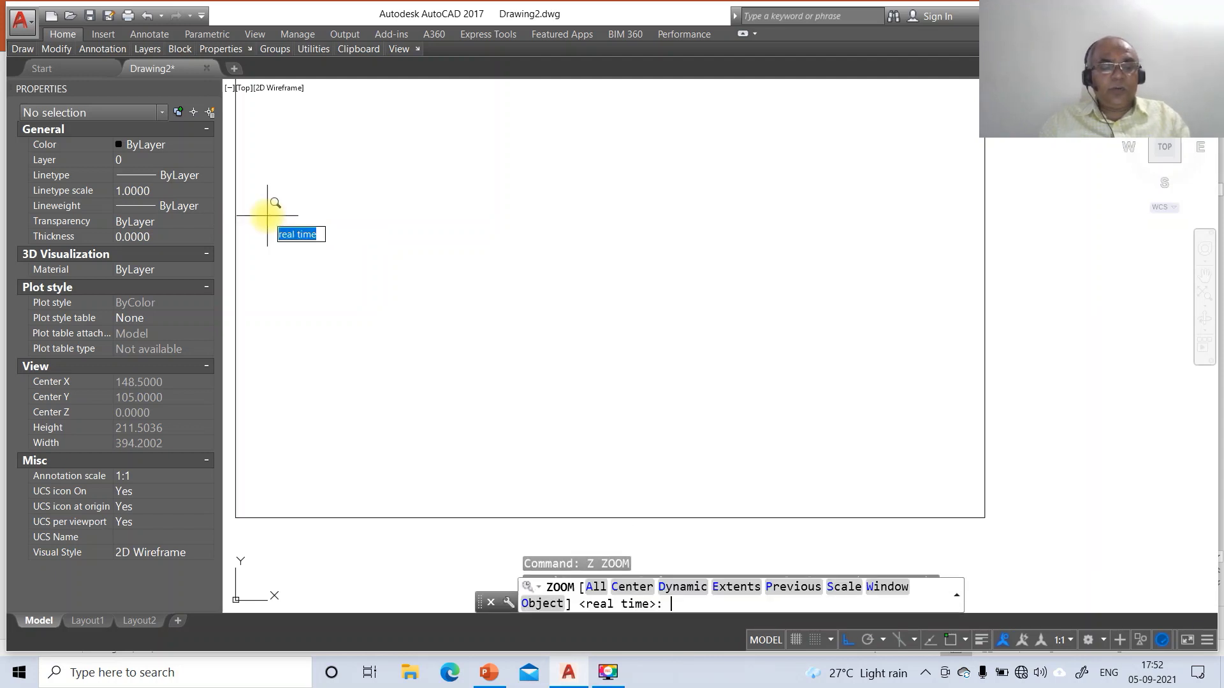
type("e")
key("Return")
key("Return")
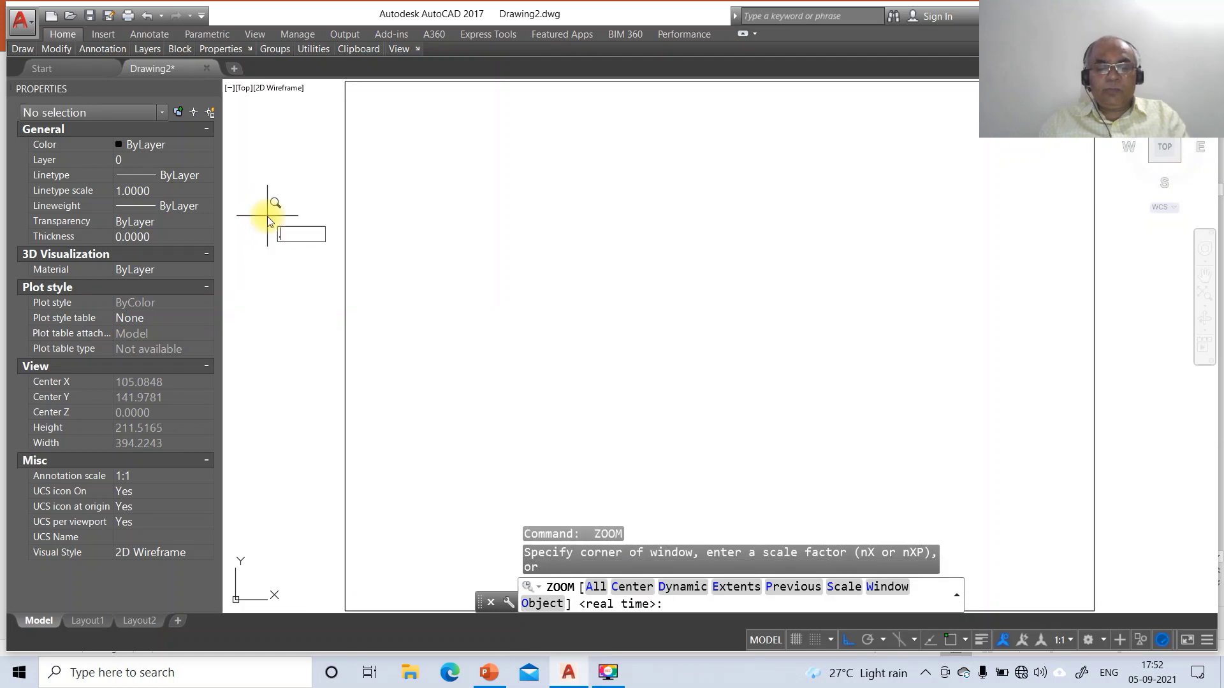
type(".6X")
key("Return")
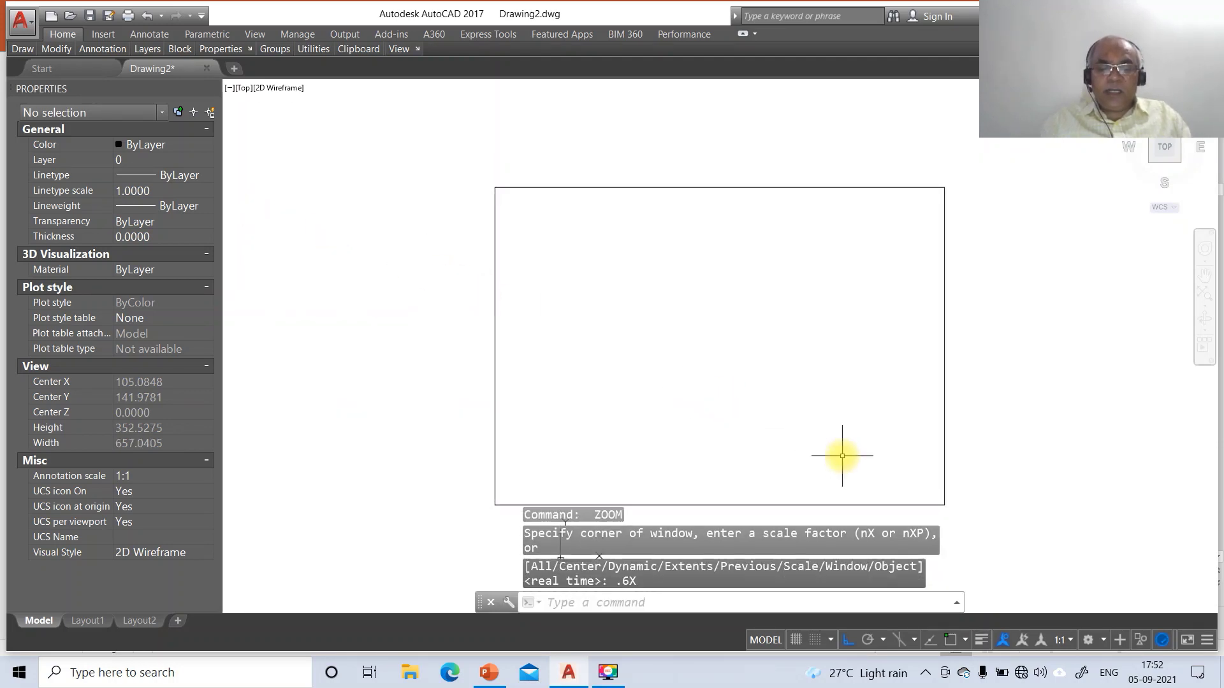
type("LA")
key("Return")
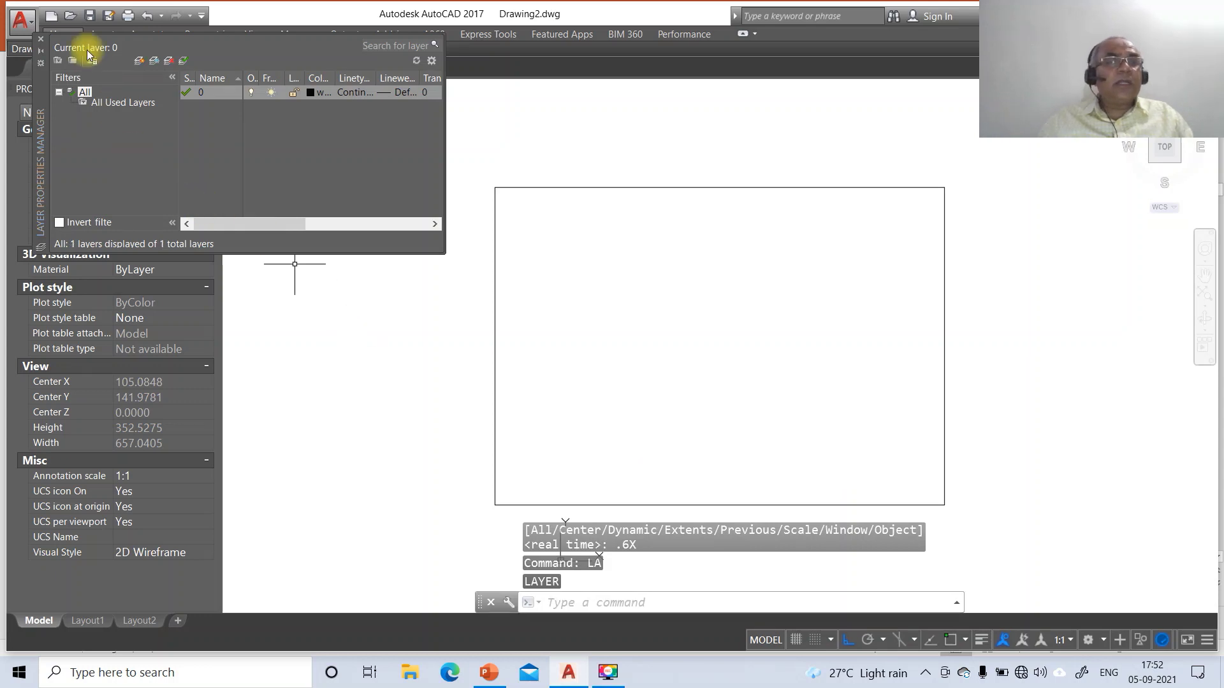
Create new layers named XY, AXIS and FV
left_click(137, 62)
type("XY")
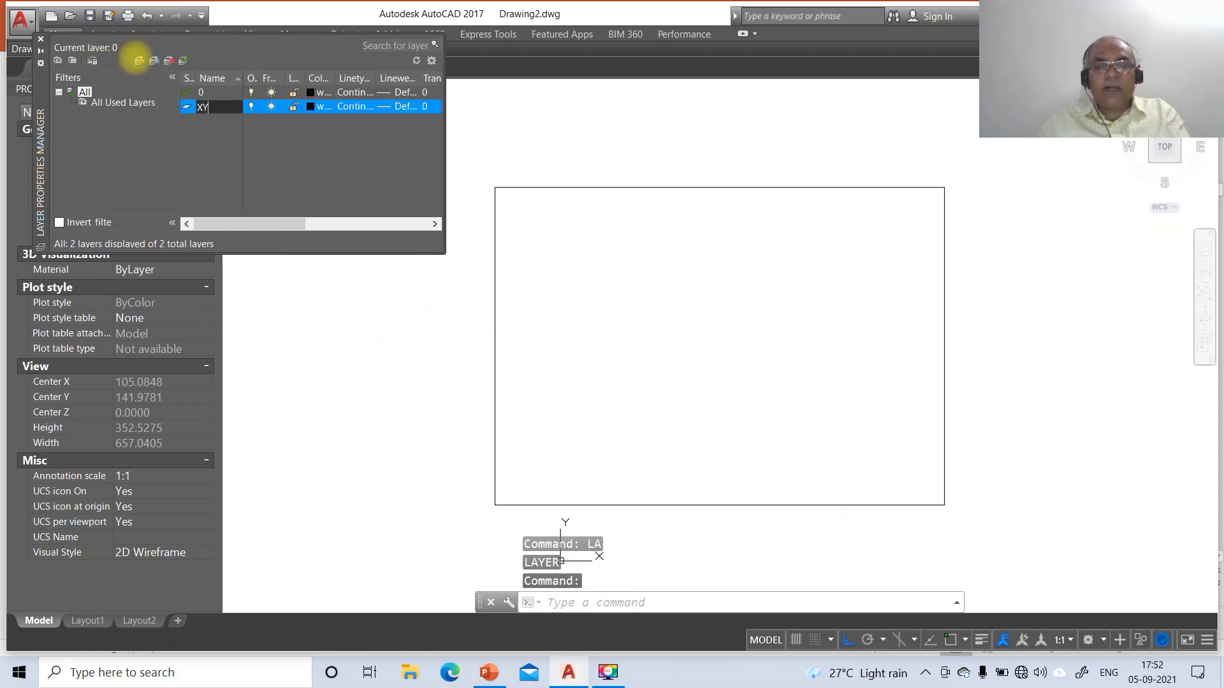
key("Return")
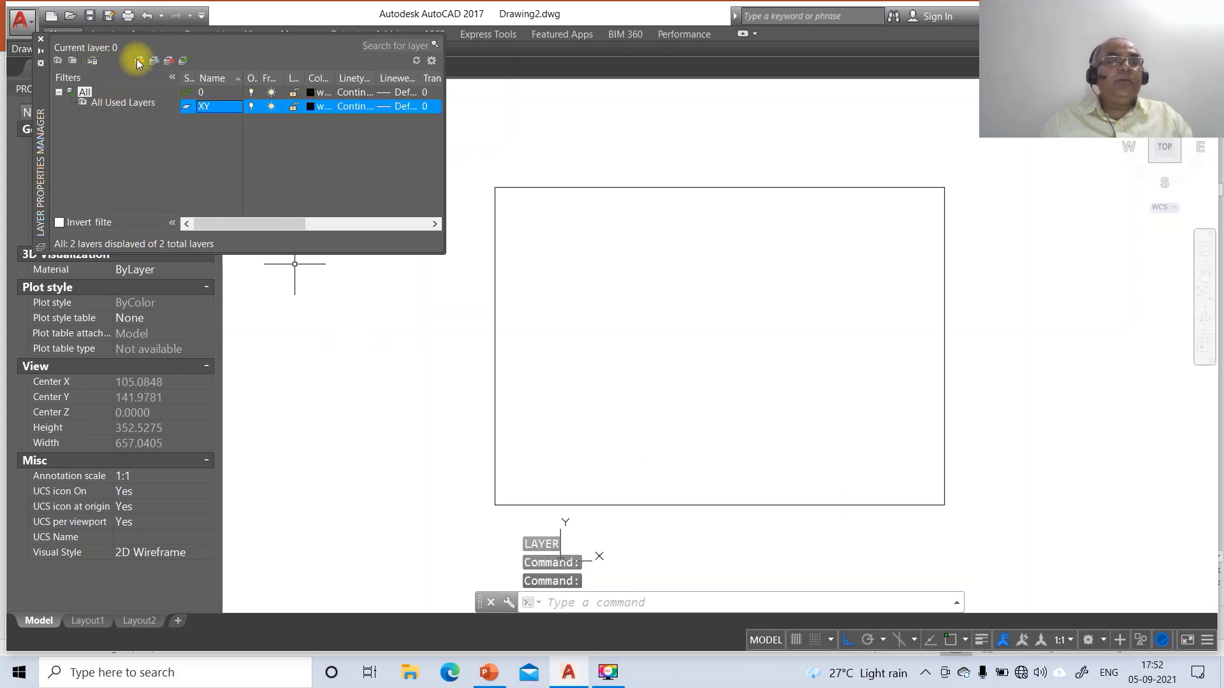
left_click(137, 62)
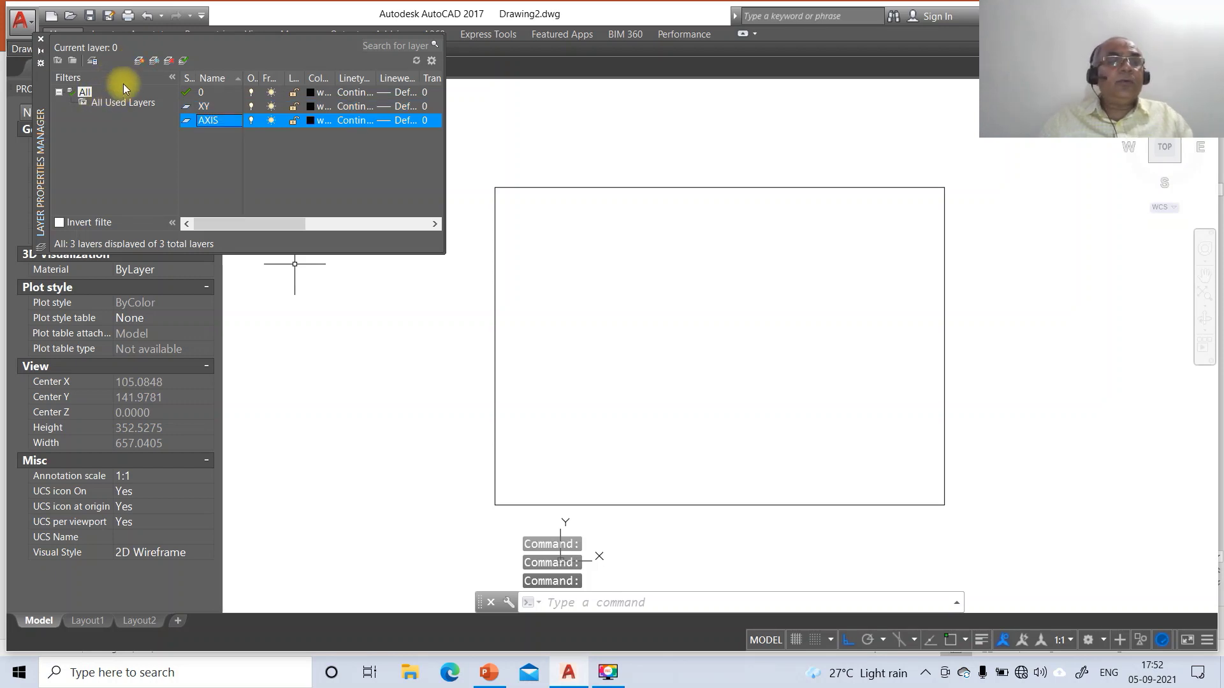
left_click(137, 60)
type("FV")
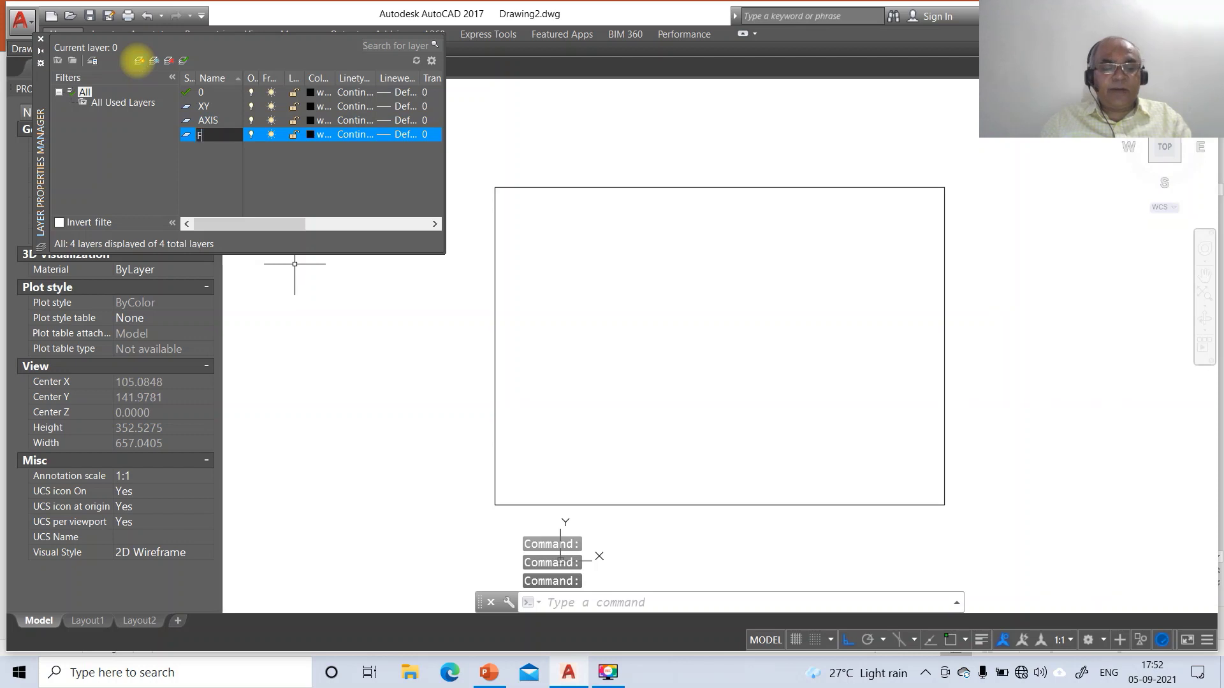
Add layers named TV, FV HIDDEN and TV HIDDEN
left_click(137, 62)
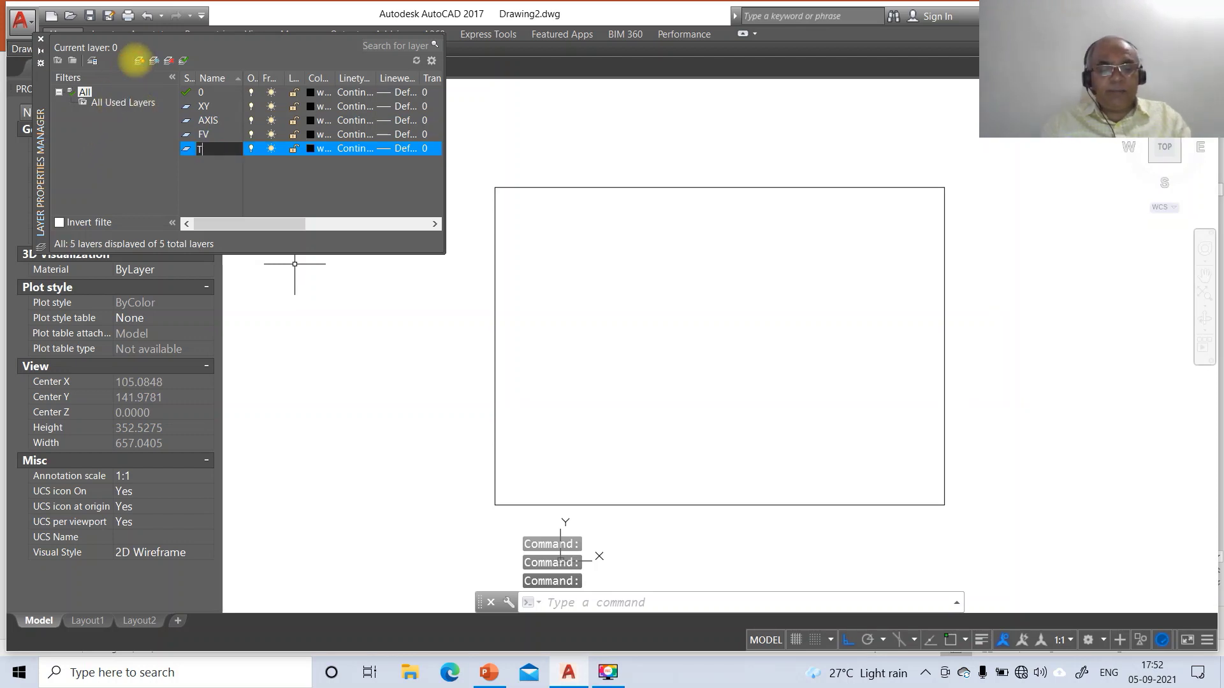
left_click(140, 60)
type("F")
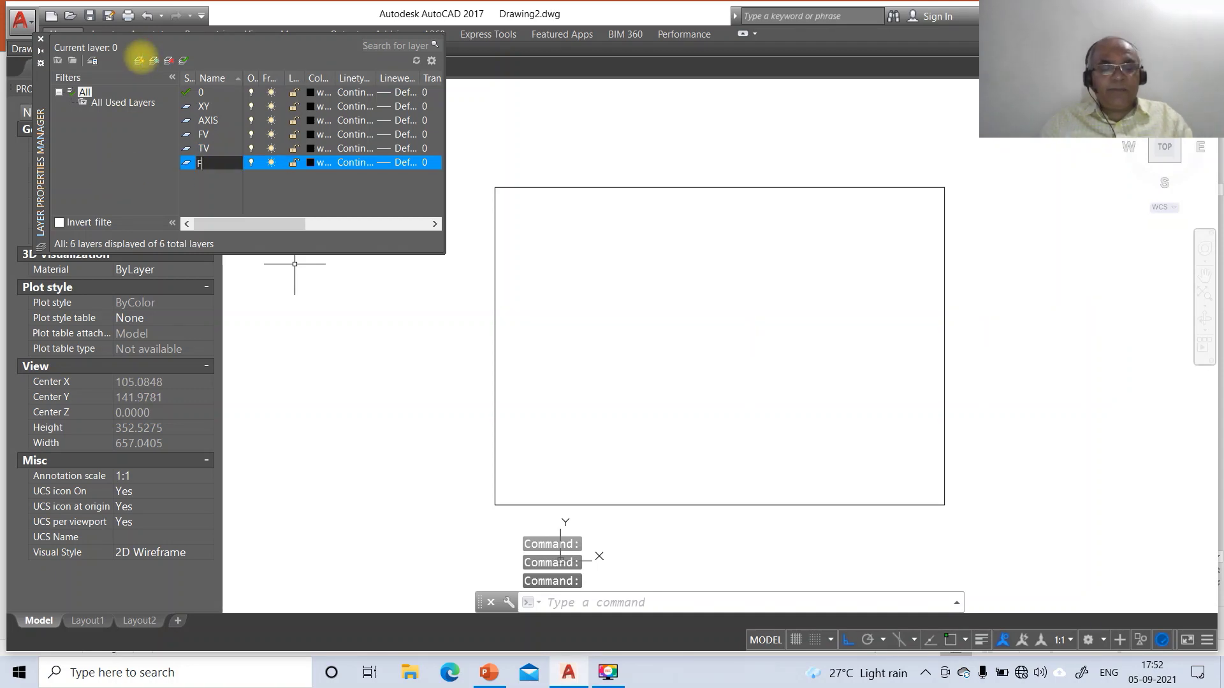
type("V H")
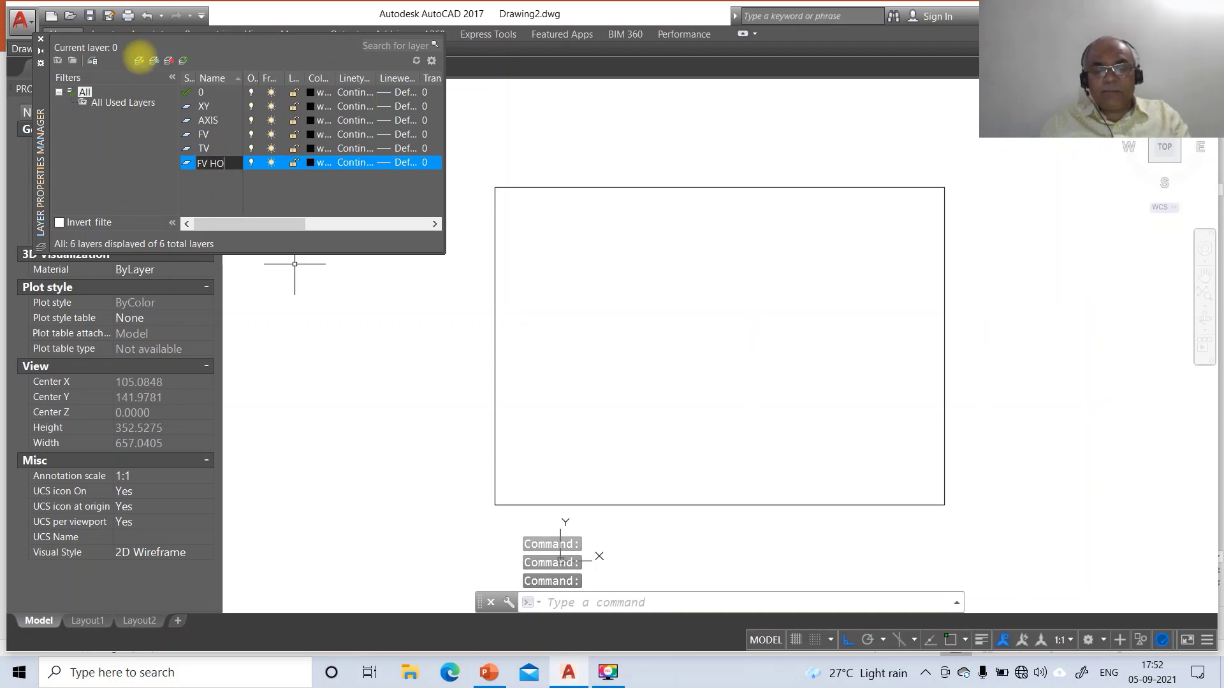
type("IDDEN")
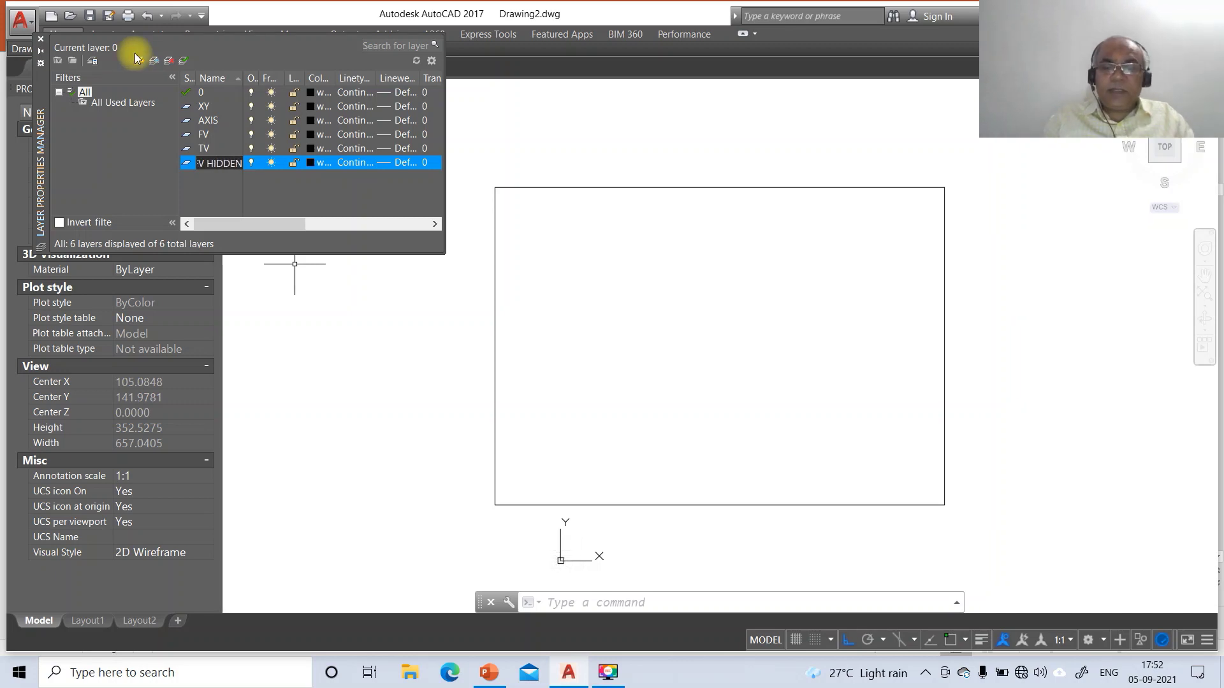
key("Return")
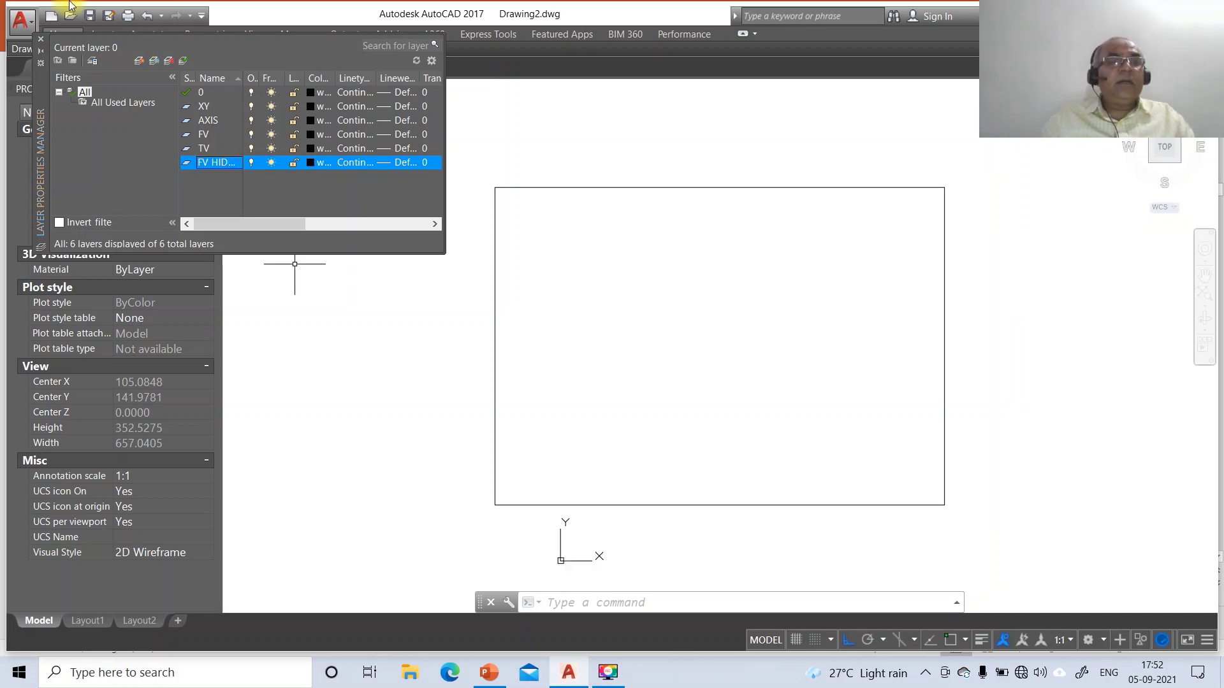
left_click(139, 62)
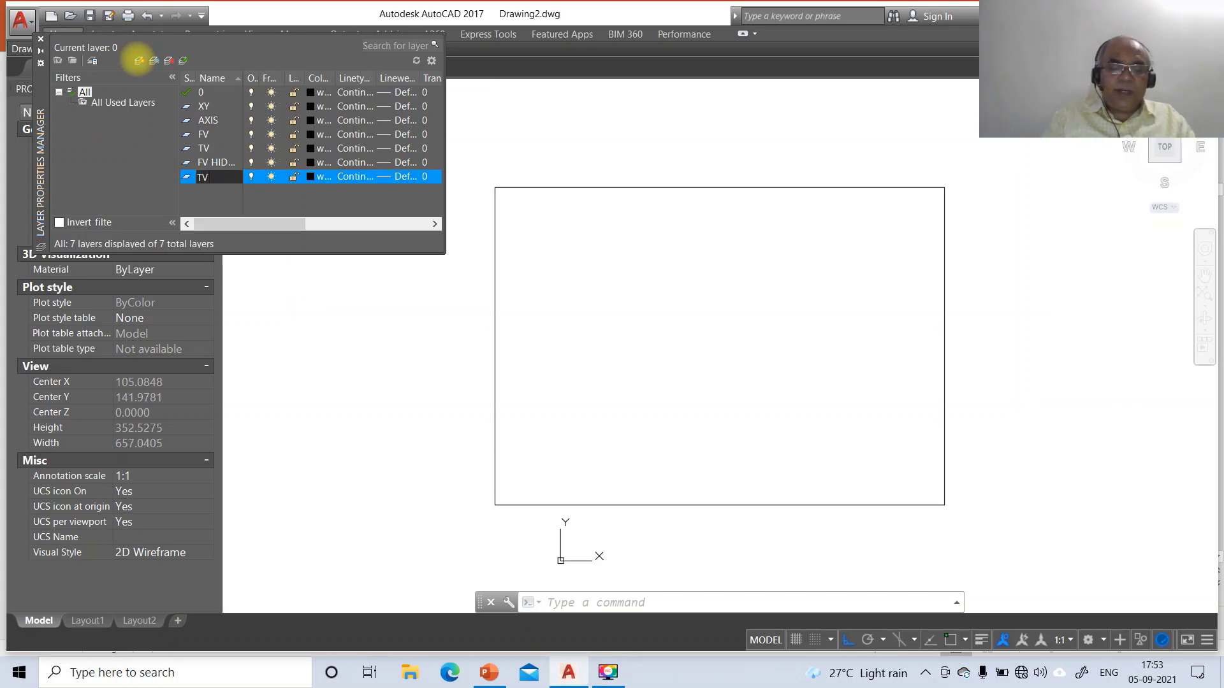
key("Return")
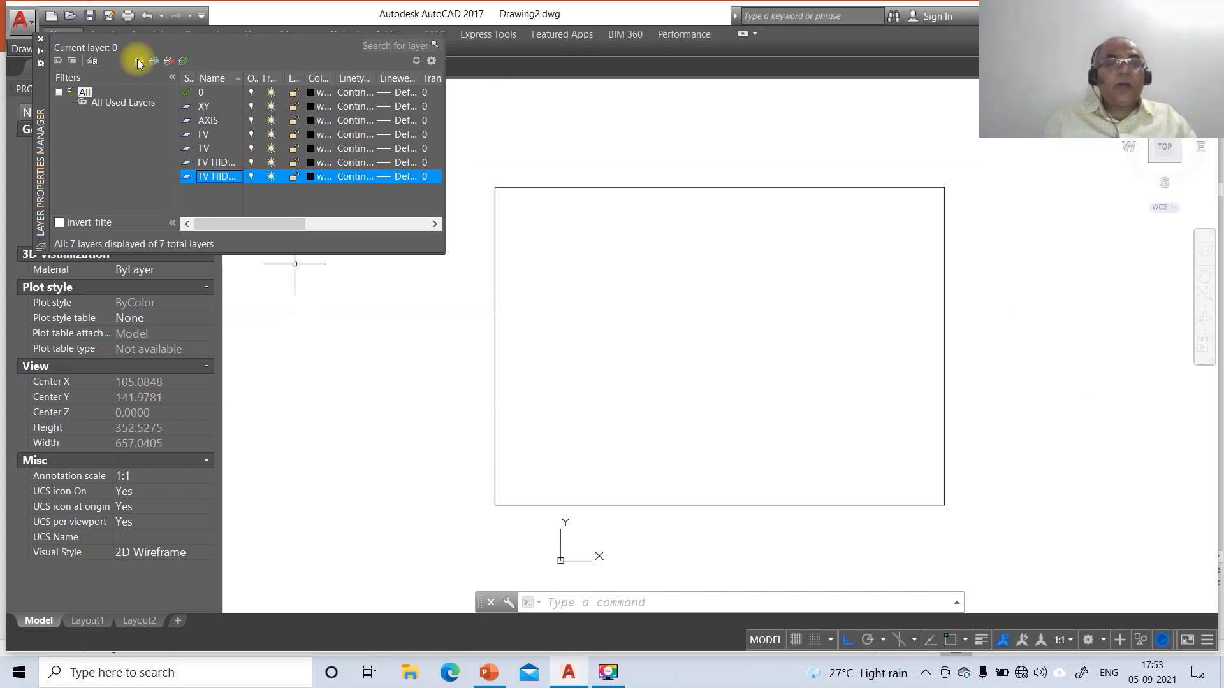
Give layer 0 a 0.05 mm lineweight and layer XY 0.13 mm
left_click(395, 93)
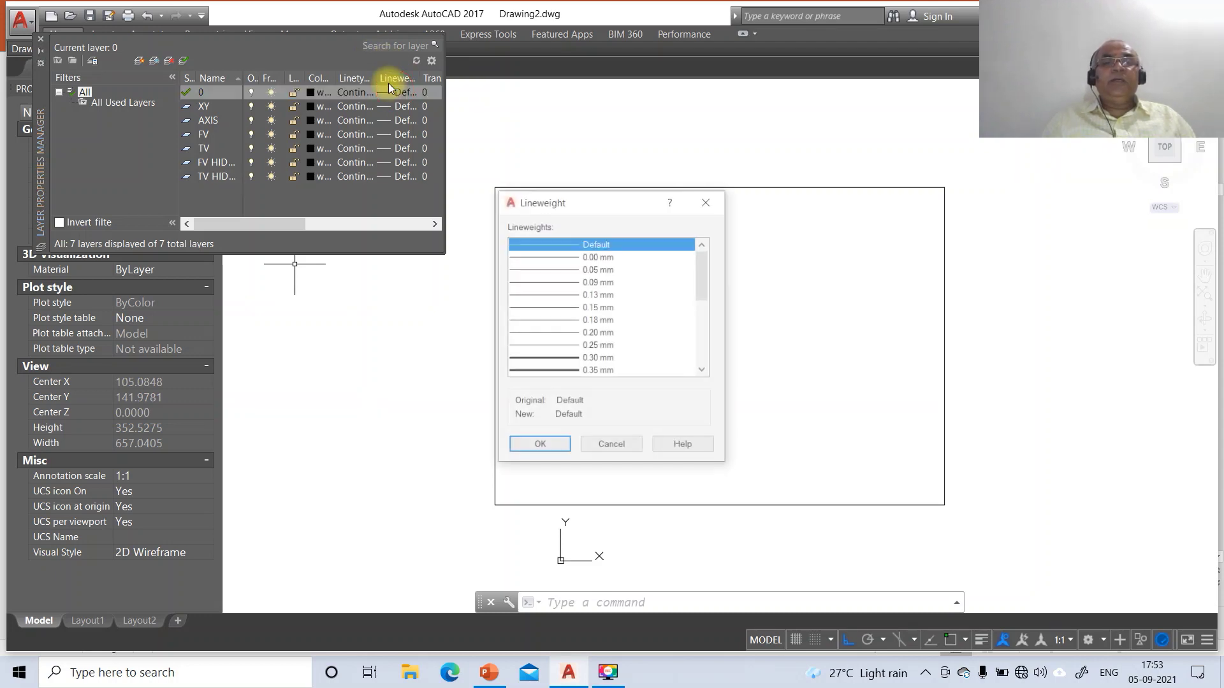
left_click(606, 269)
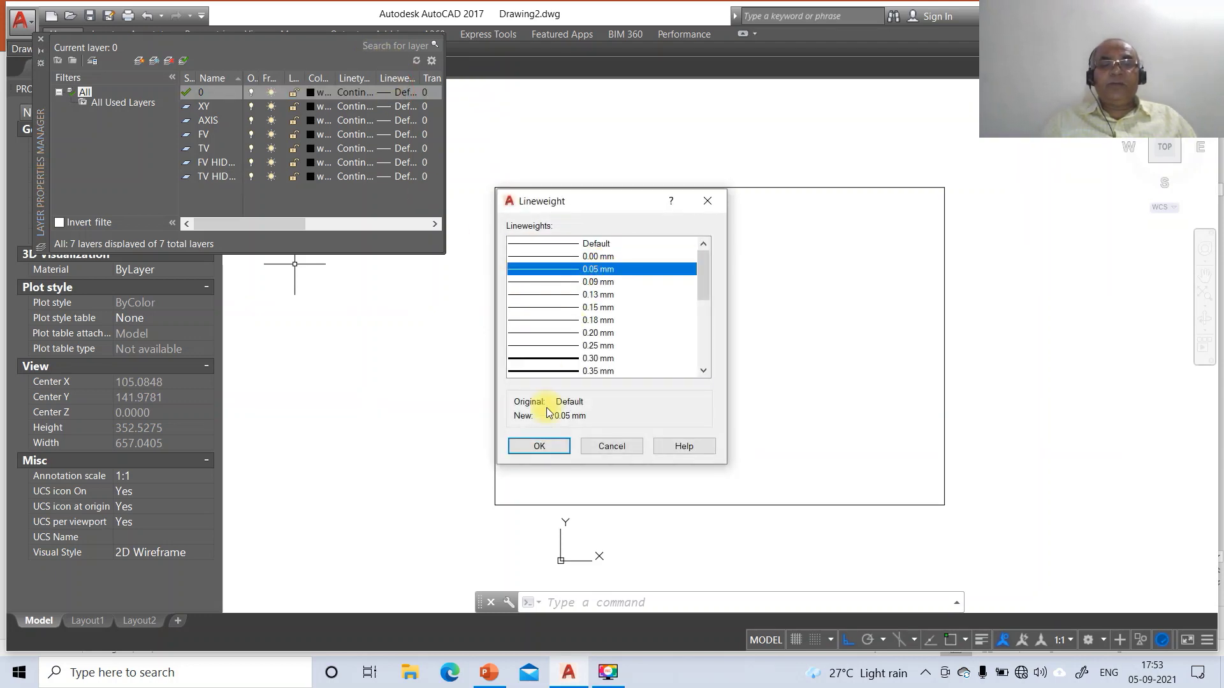
left_click(538, 447)
left_click(396, 106)
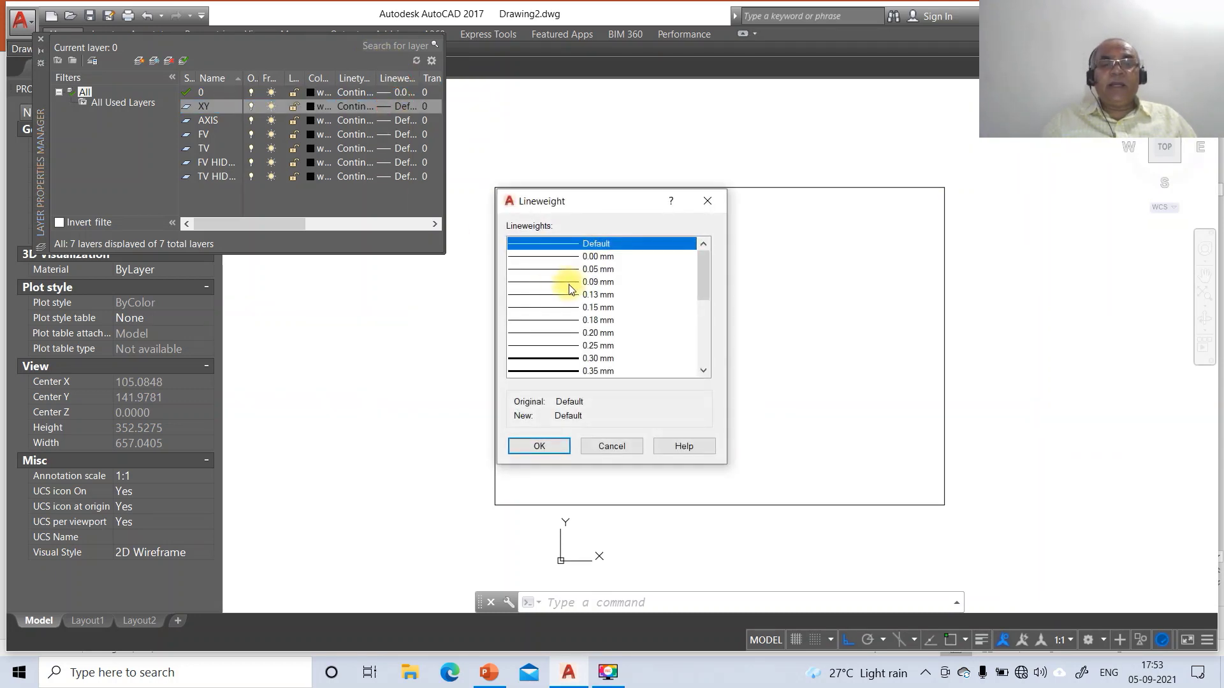
left_click(592, 295)
left_click(540, 446)
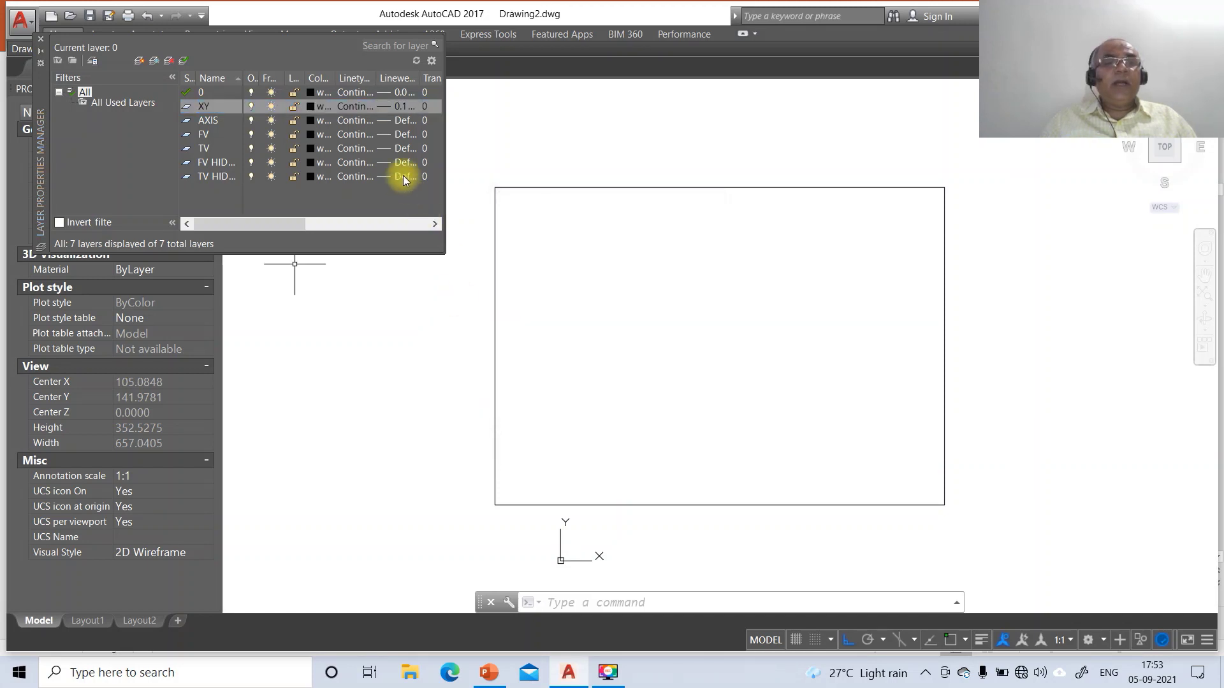
Set the AXIS layer lineweight to 0.05 mm and the FV layer to 0.50 mm
left_click(401, 123)
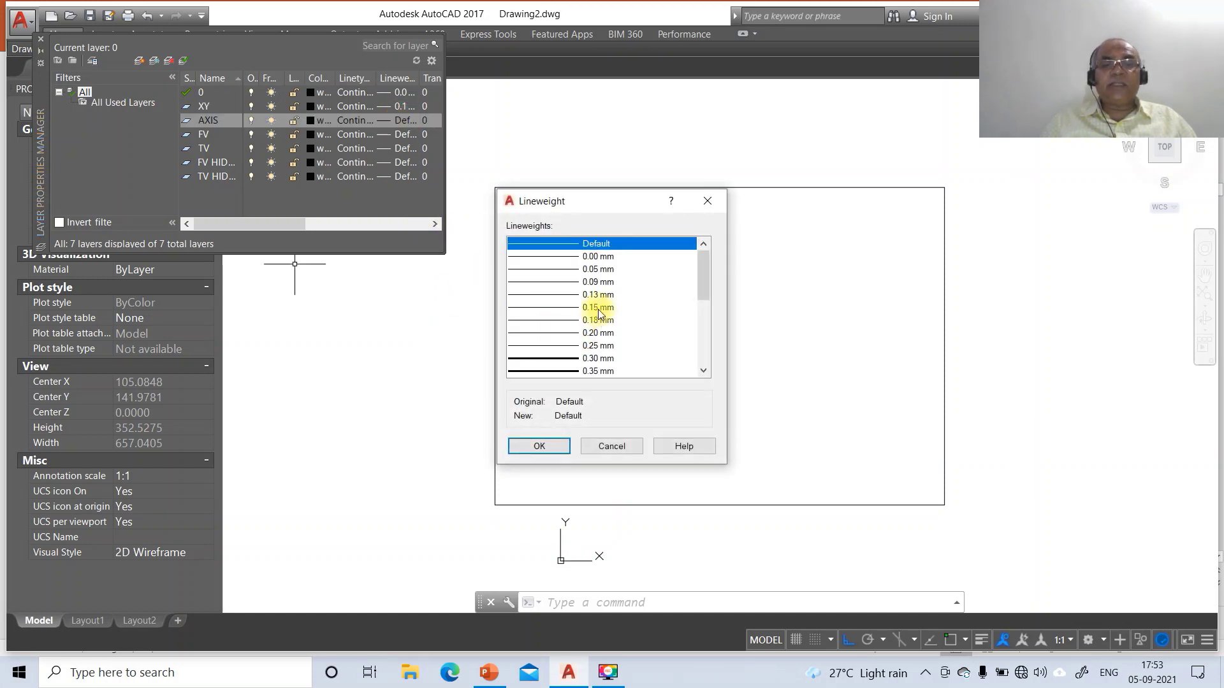
left_click(592, 269)
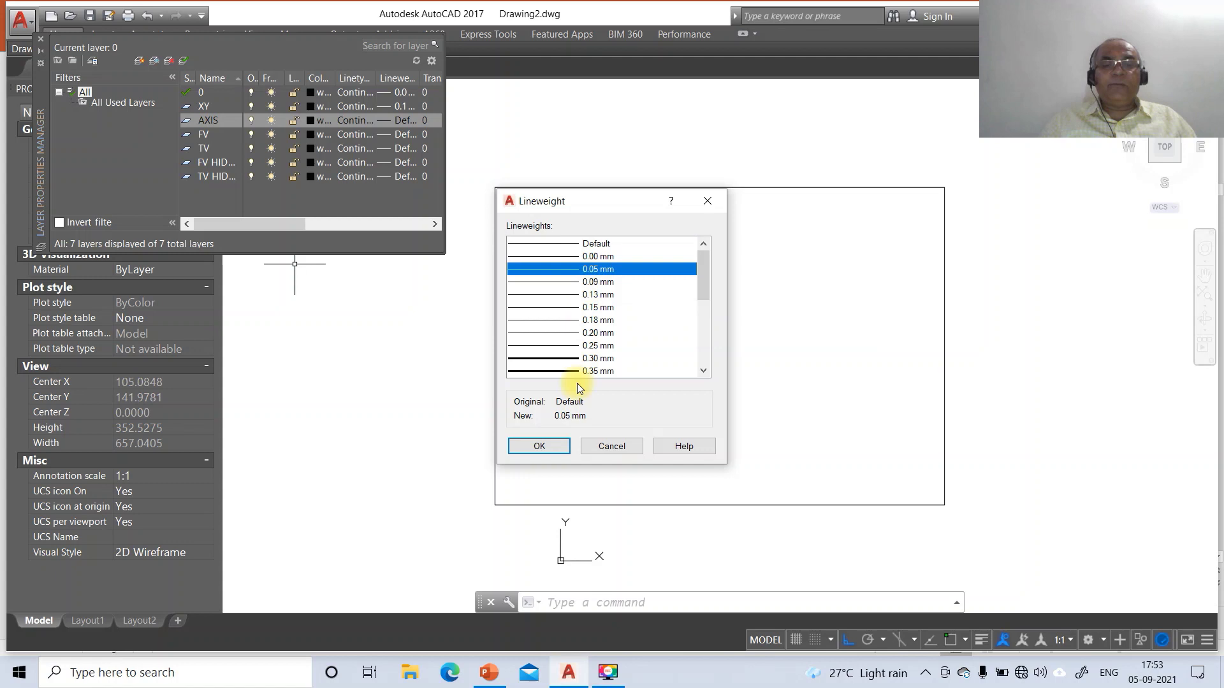
left_click(540, 446)
left_click(401, 135)
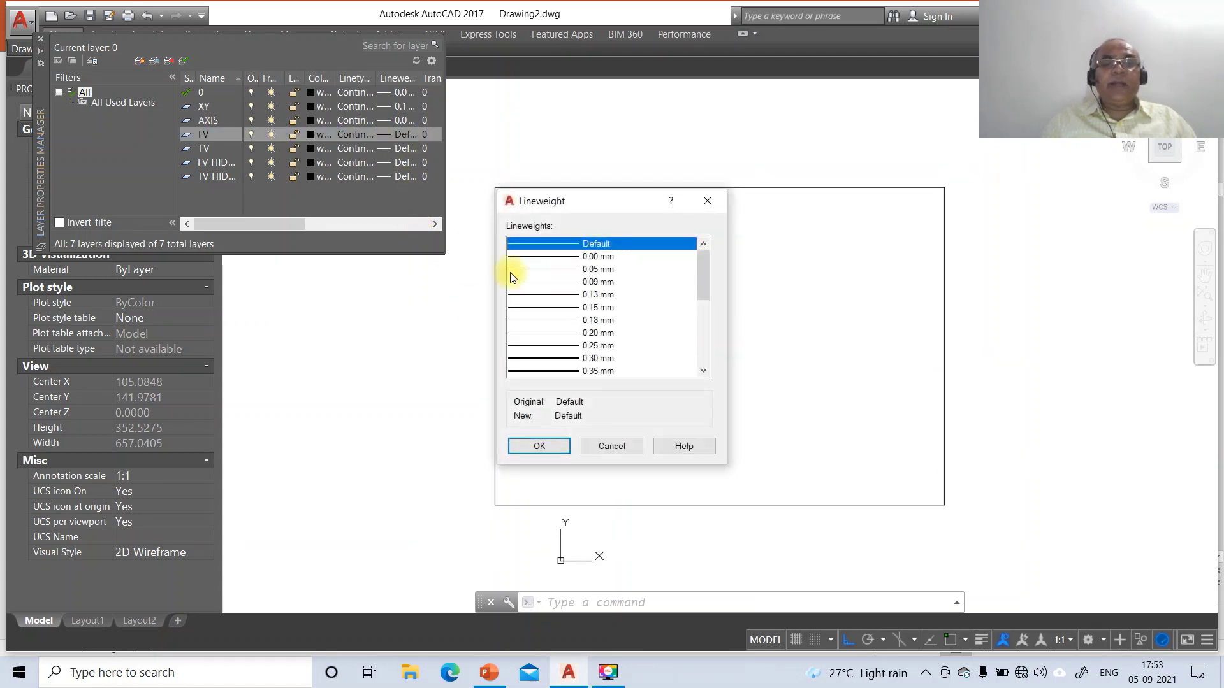
scroll(564, 331, "down", 3)
left_click(593, 281)
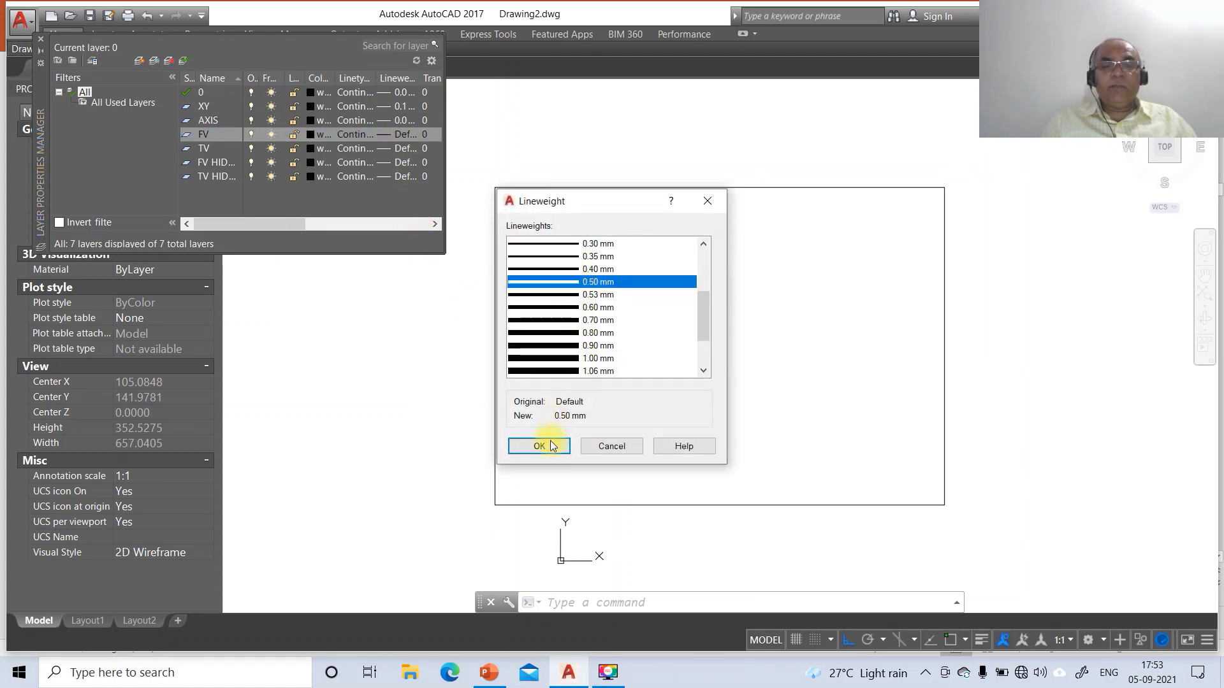
left_click(539, 446)
Set TV to 0.50 mm and both FV HIDDEN and TV HIDDEN to 0.30 mm
left_click(397, 149)
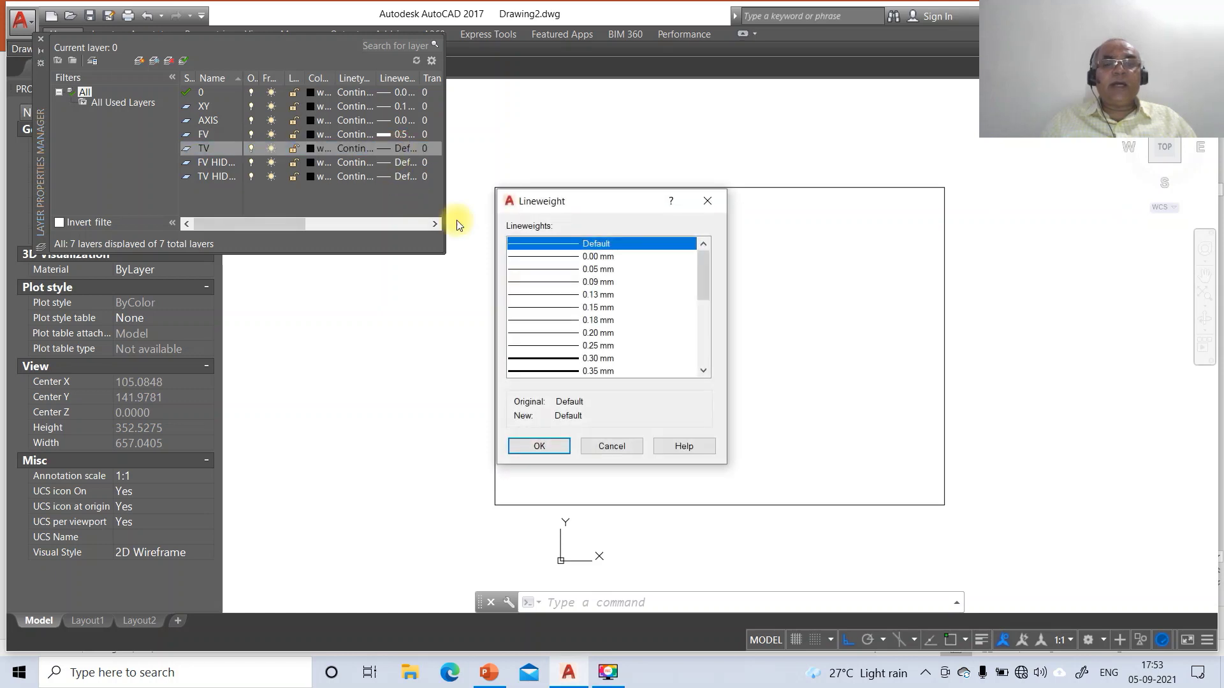
scroll(576, 328, "down", 2)
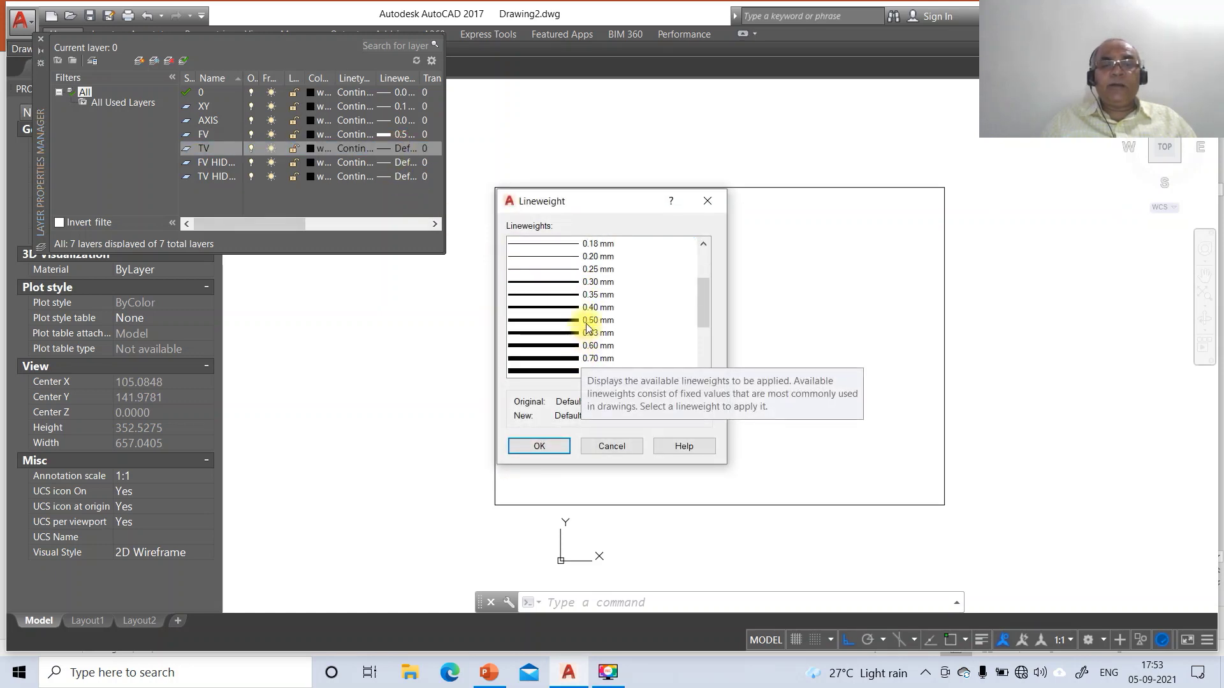
left_click(577, 320)
left_click(539, 447)
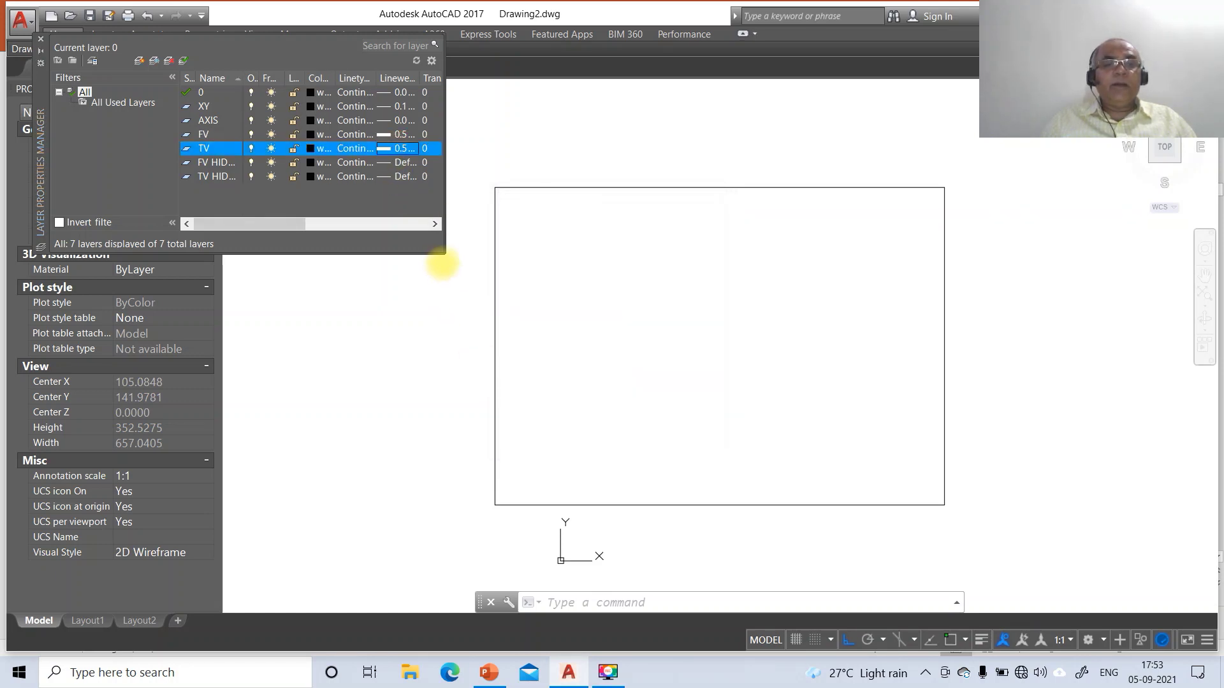
left_click(401, 163)
left_click(589, 359)
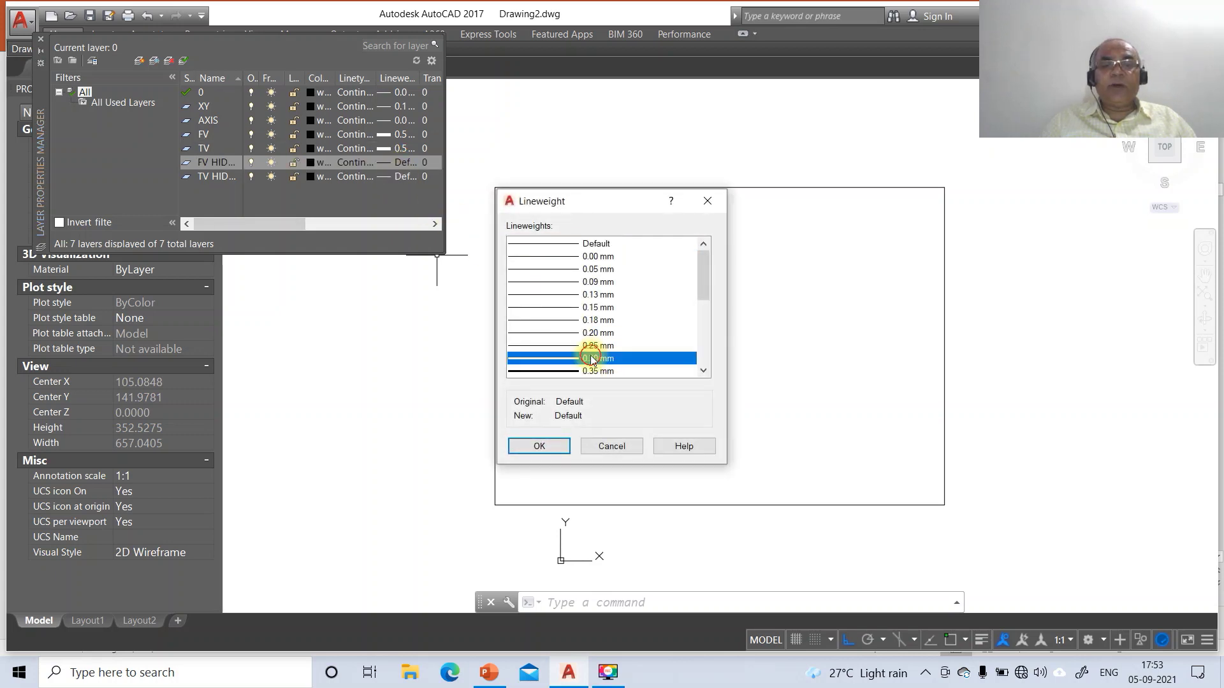
left_click(540, 446)
left_click(398, 177)
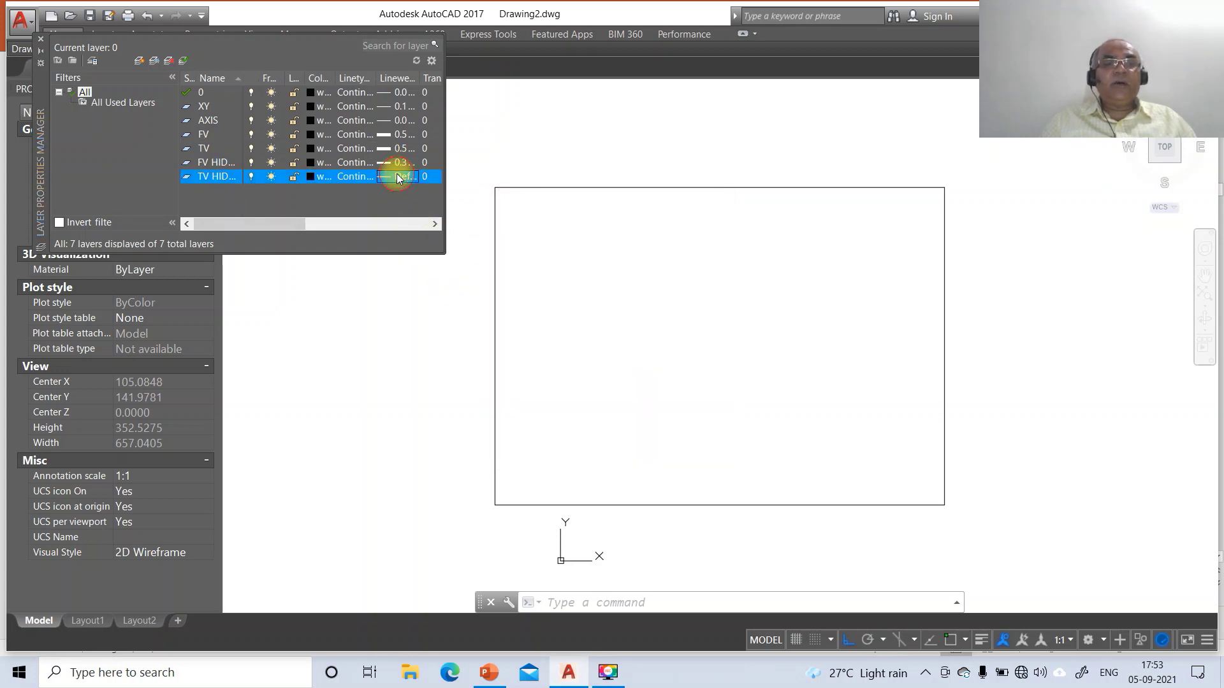
left_click(602, 359)
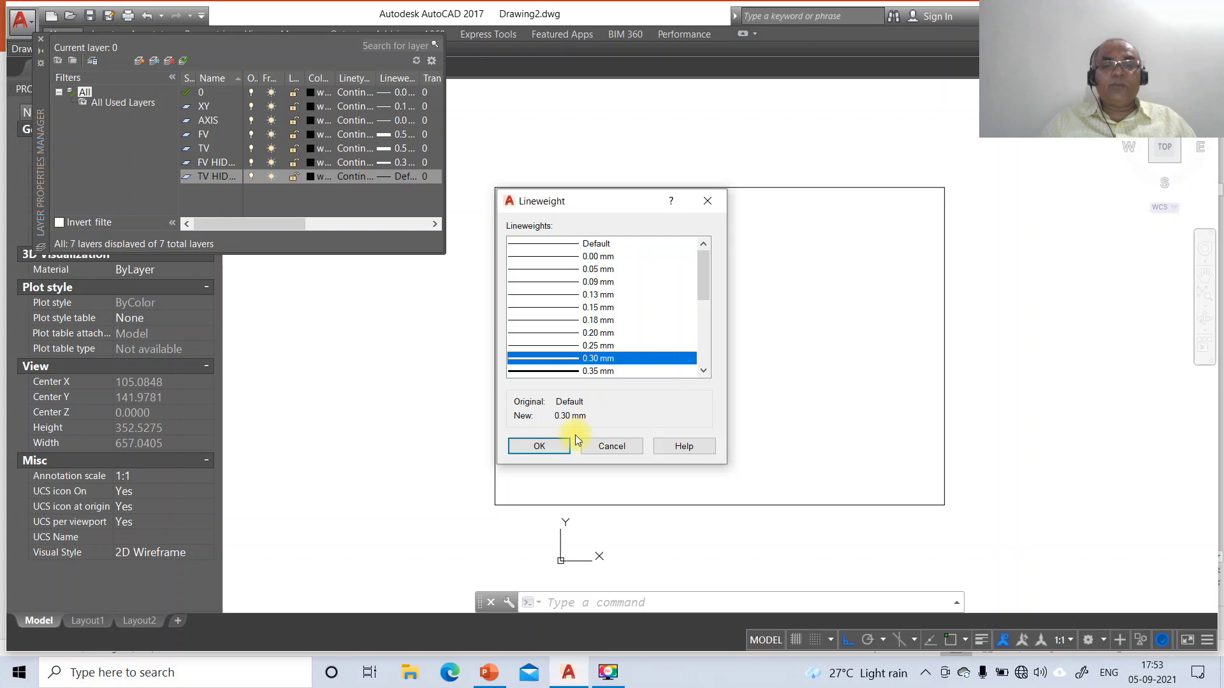
left_click(539, 446)
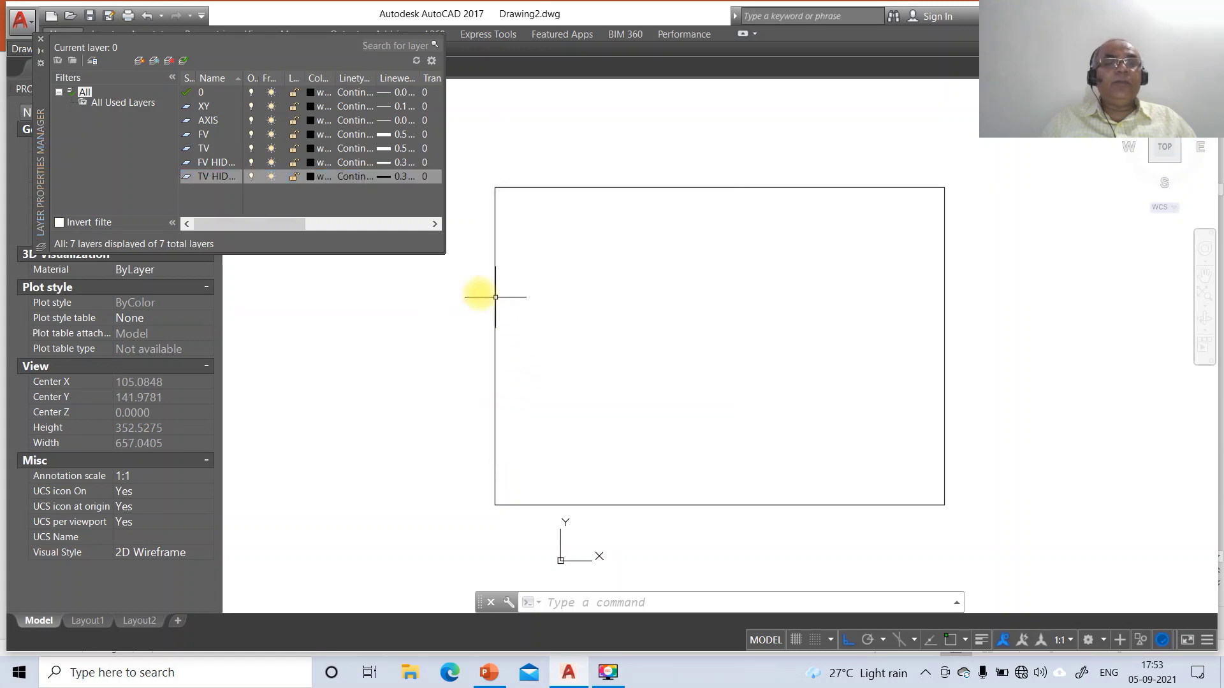
Load the HIDDEN and CENTER linetypes into the drawing
left_click(344, 180)
left_click(645, 418)
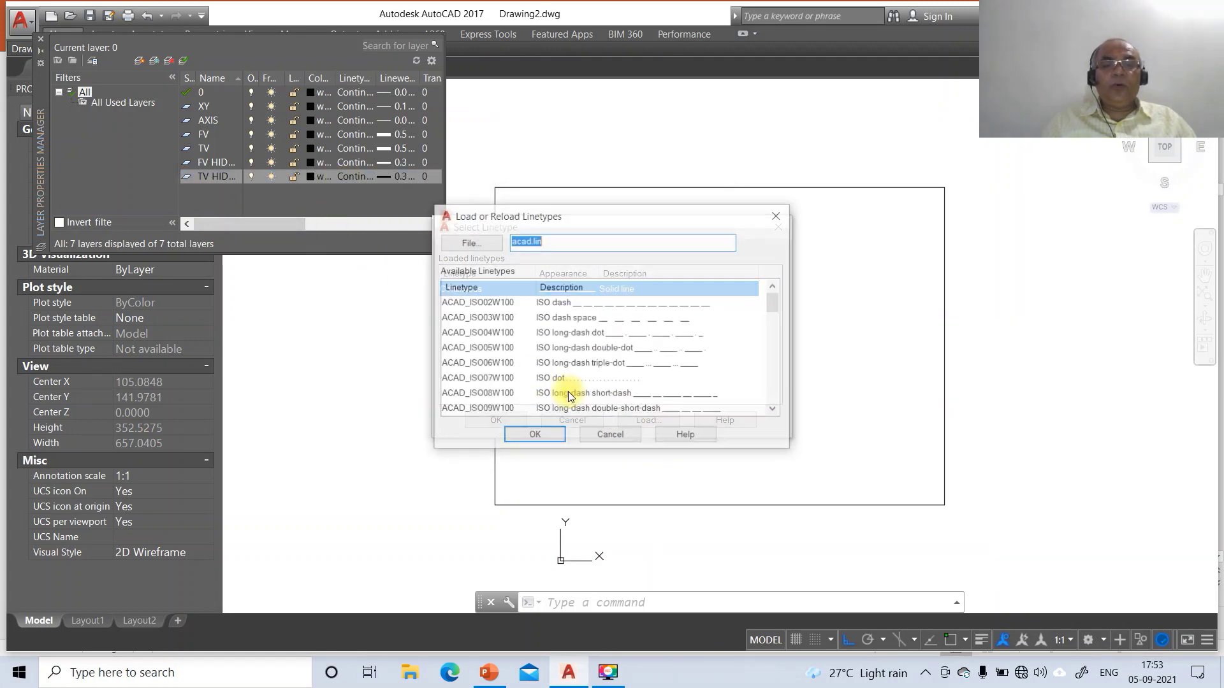
left_click(486, 334)
key("h")
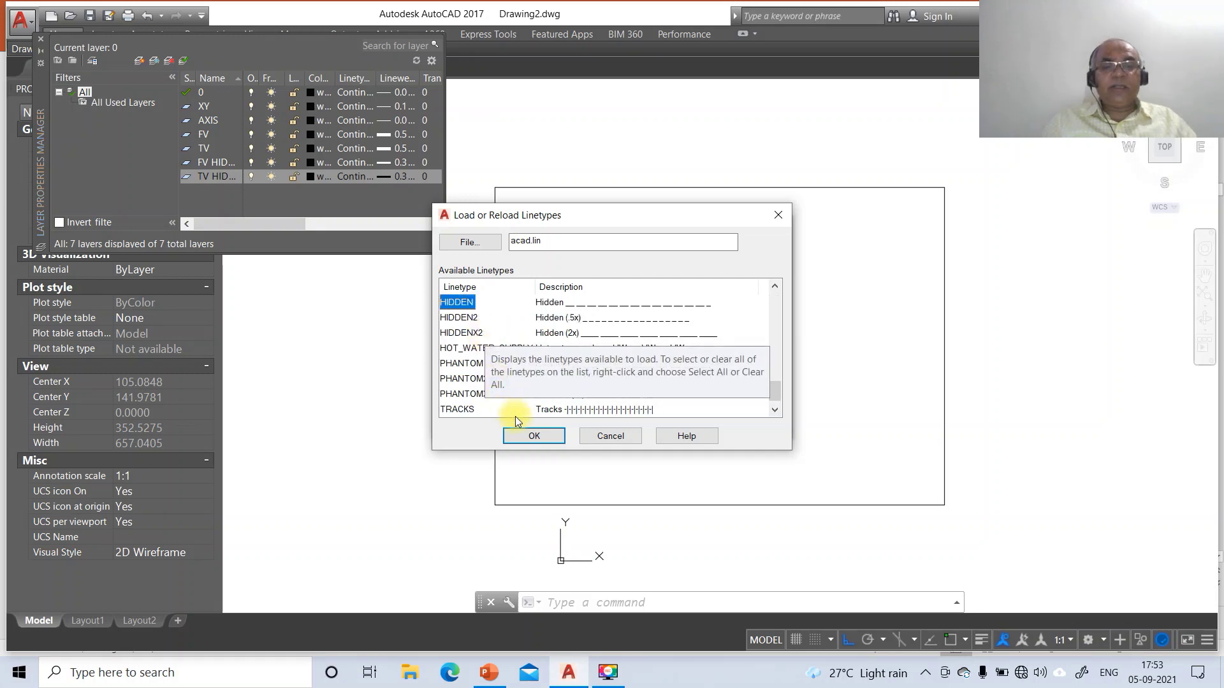
left_click(535, 435)
left_click(642, 420)
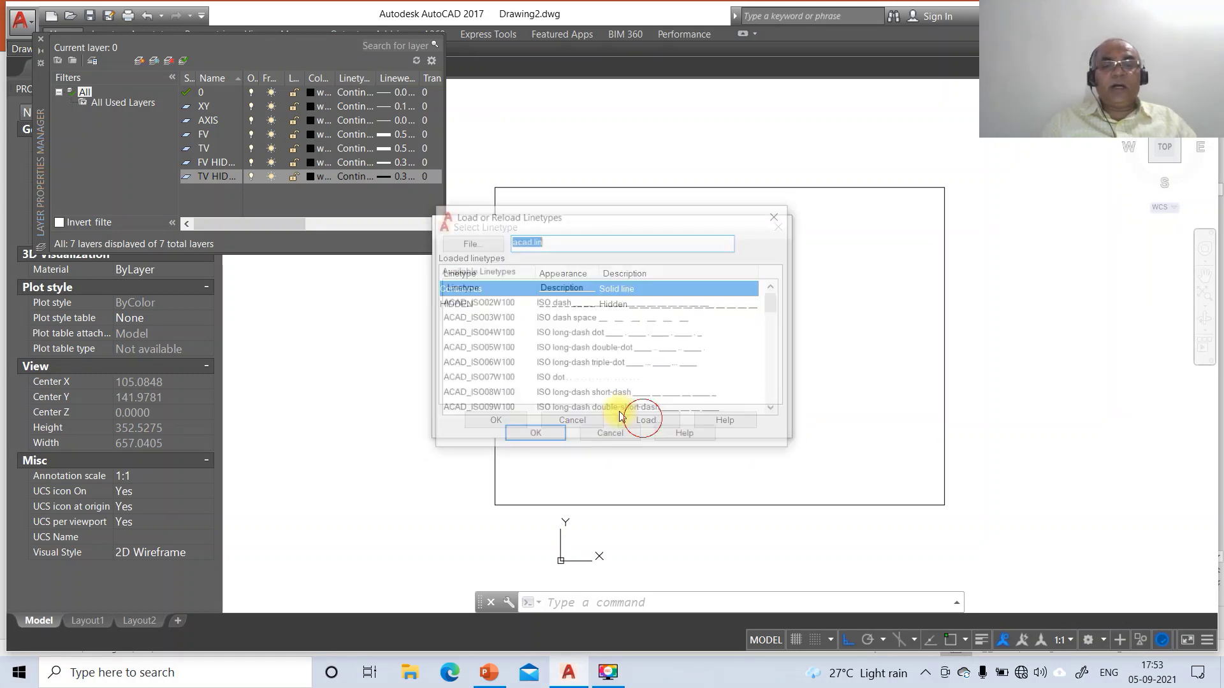
left_click(471, 302)
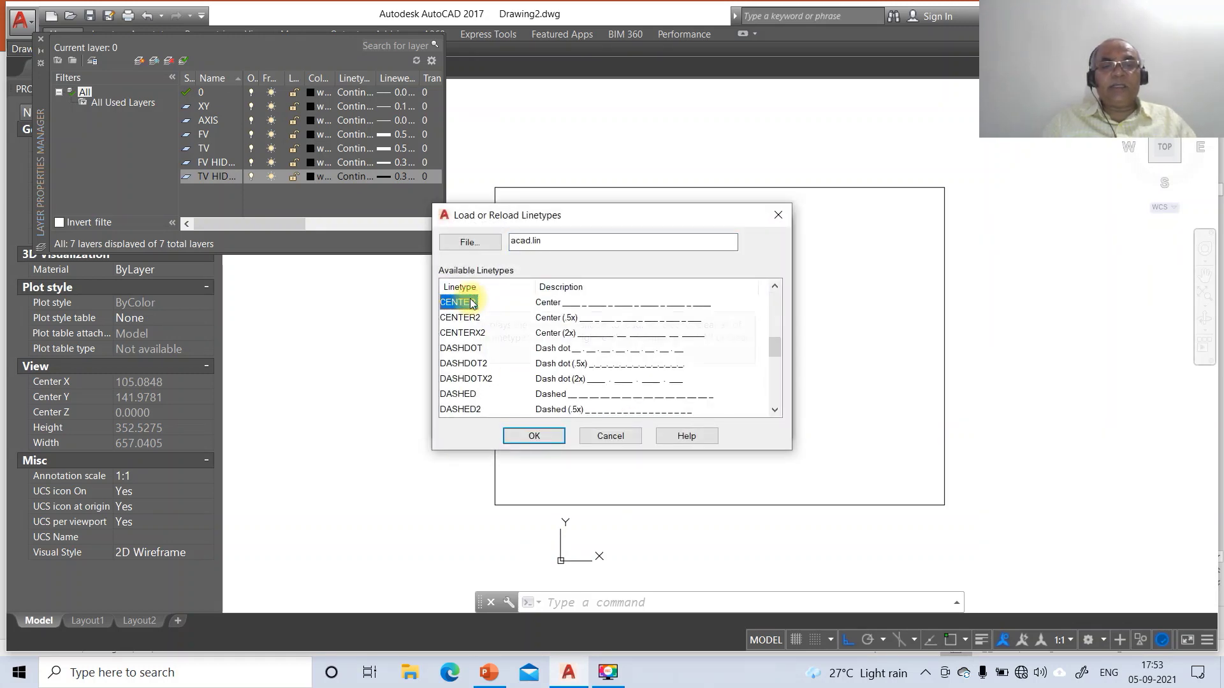
left_click(540, 436)
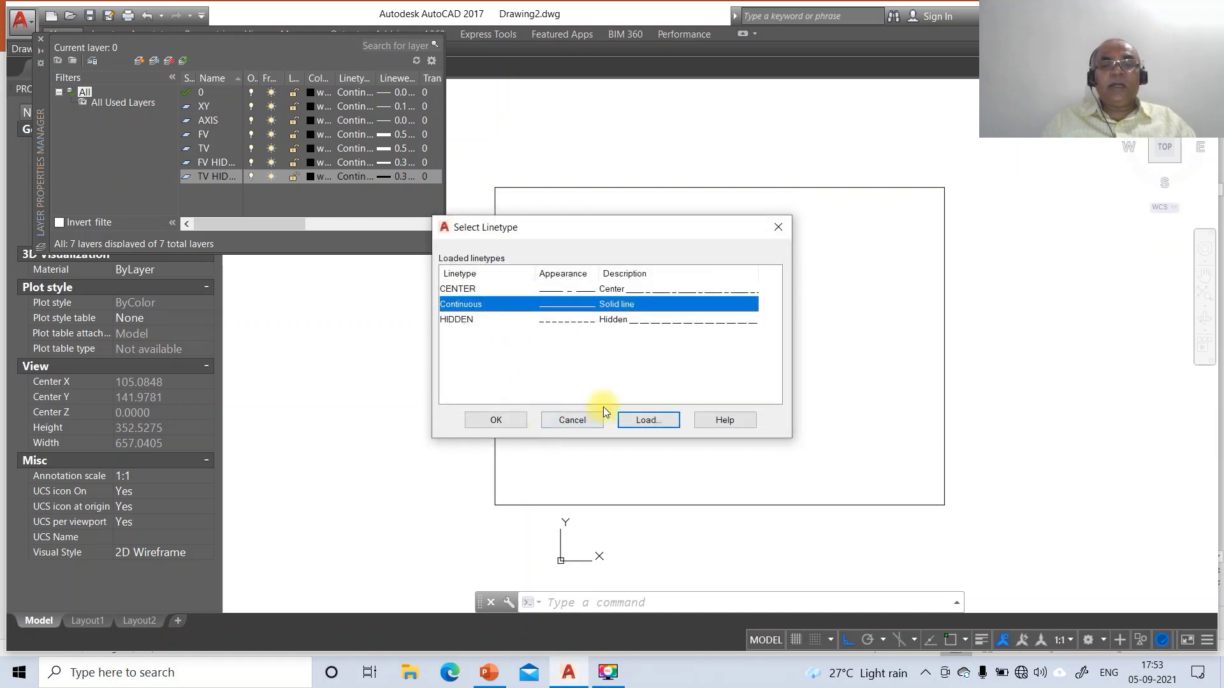
Assign HIDDEN to the TV HIDDEN and FV HIDDEN layers and CENTER to AXIS
key("Down")
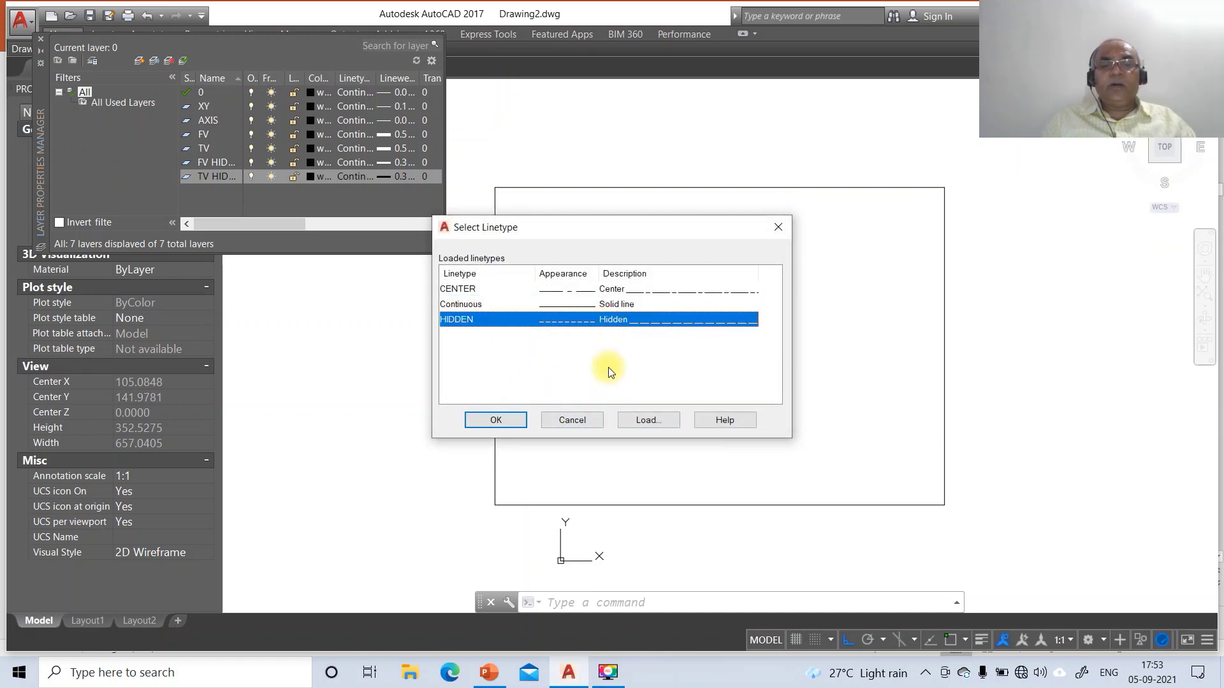
left_click(503, 426)
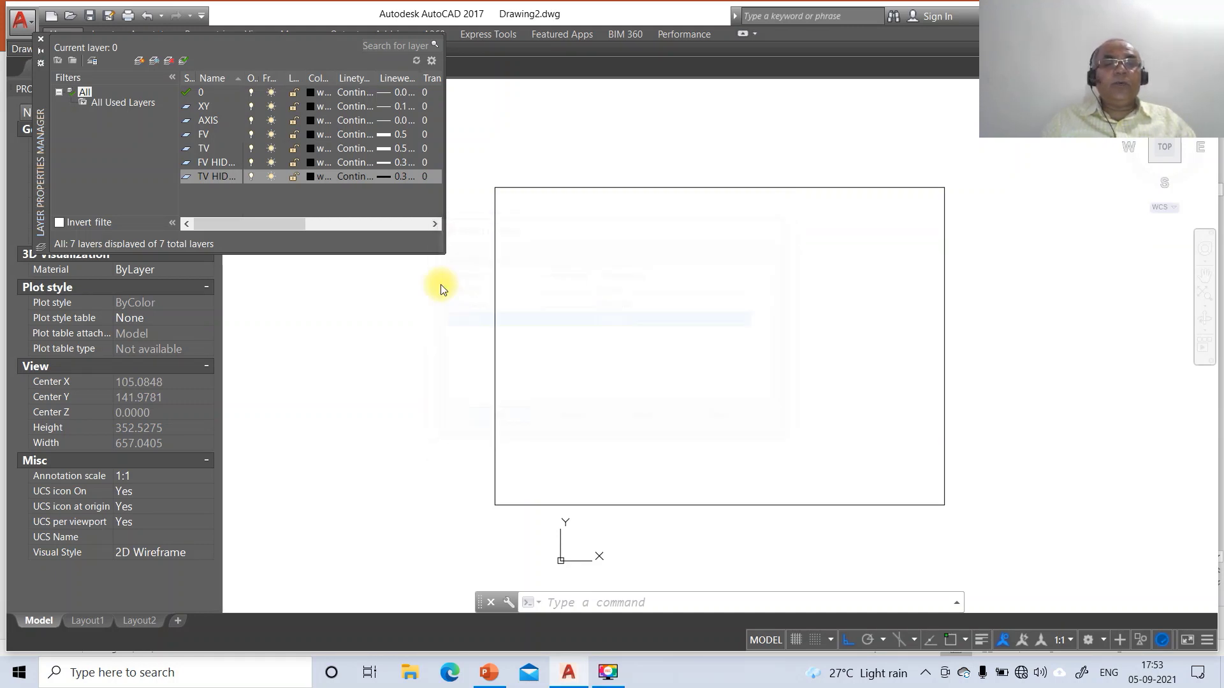
left_click(360, 162)
left_click(476, 320)
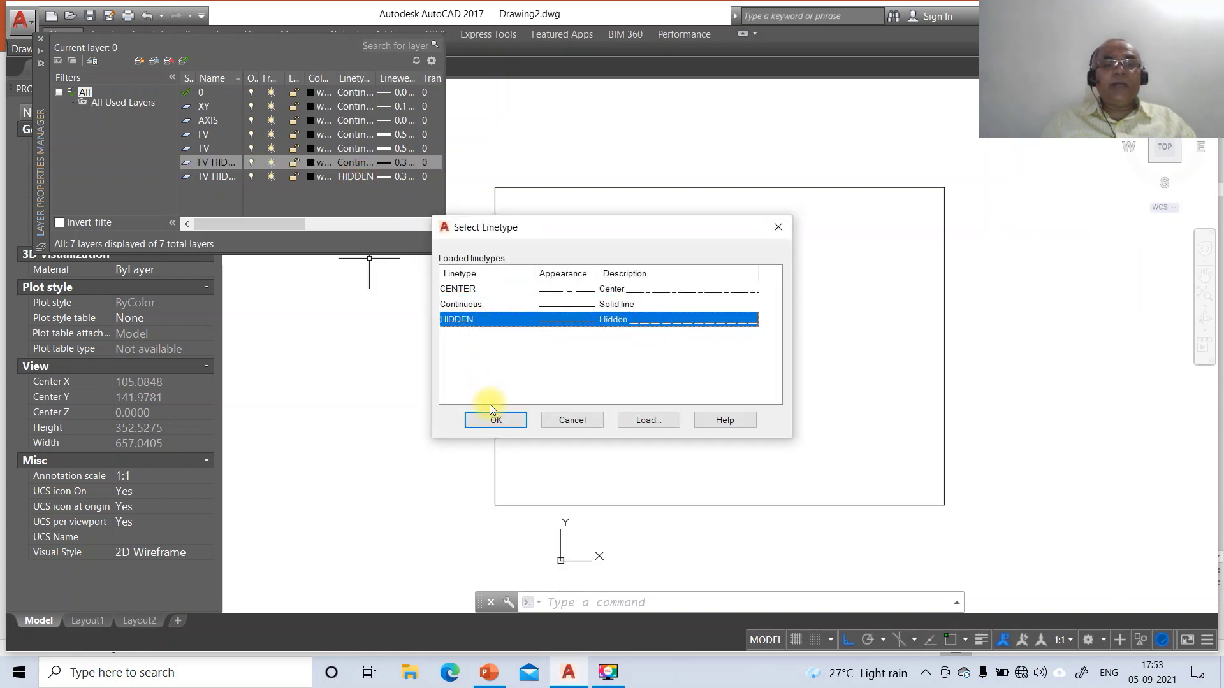
left_click(494, 421)
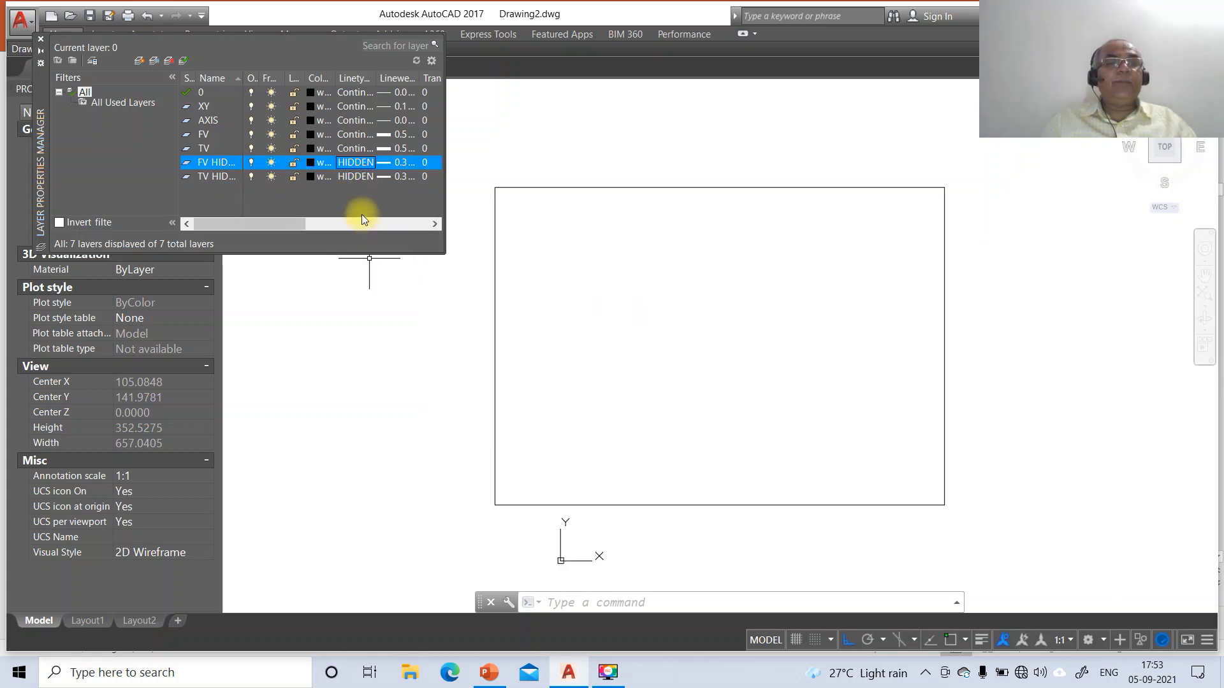
left_click(341, 122)
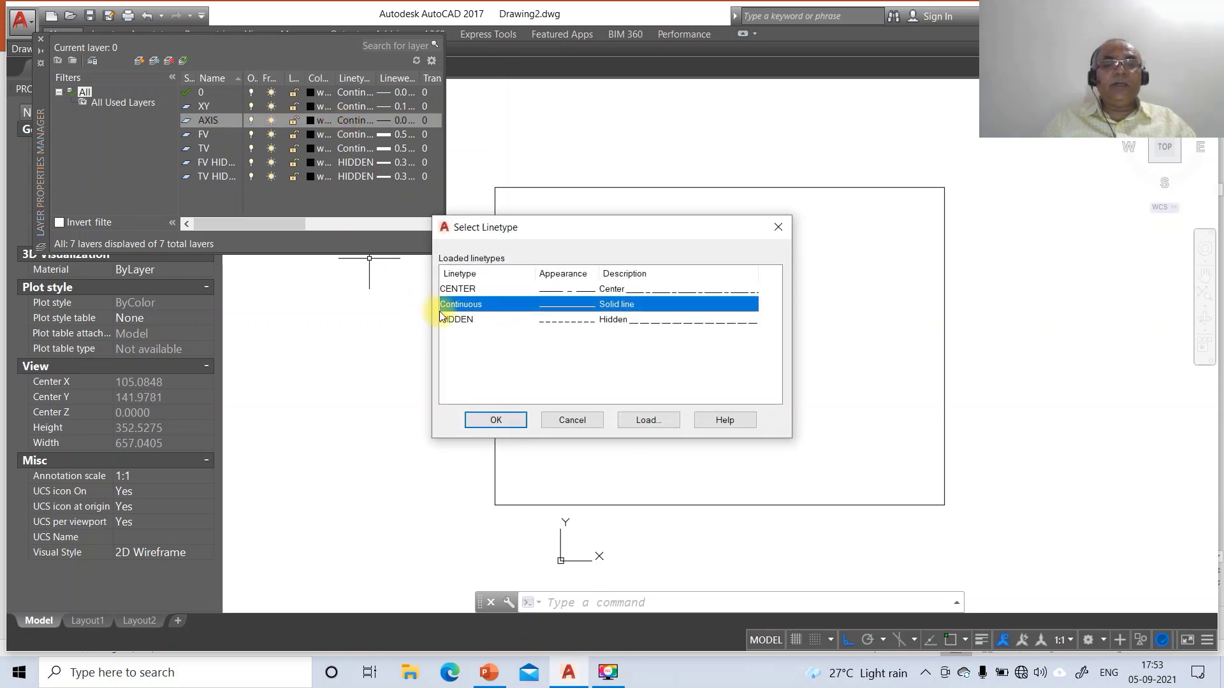
left_click(454, 291)
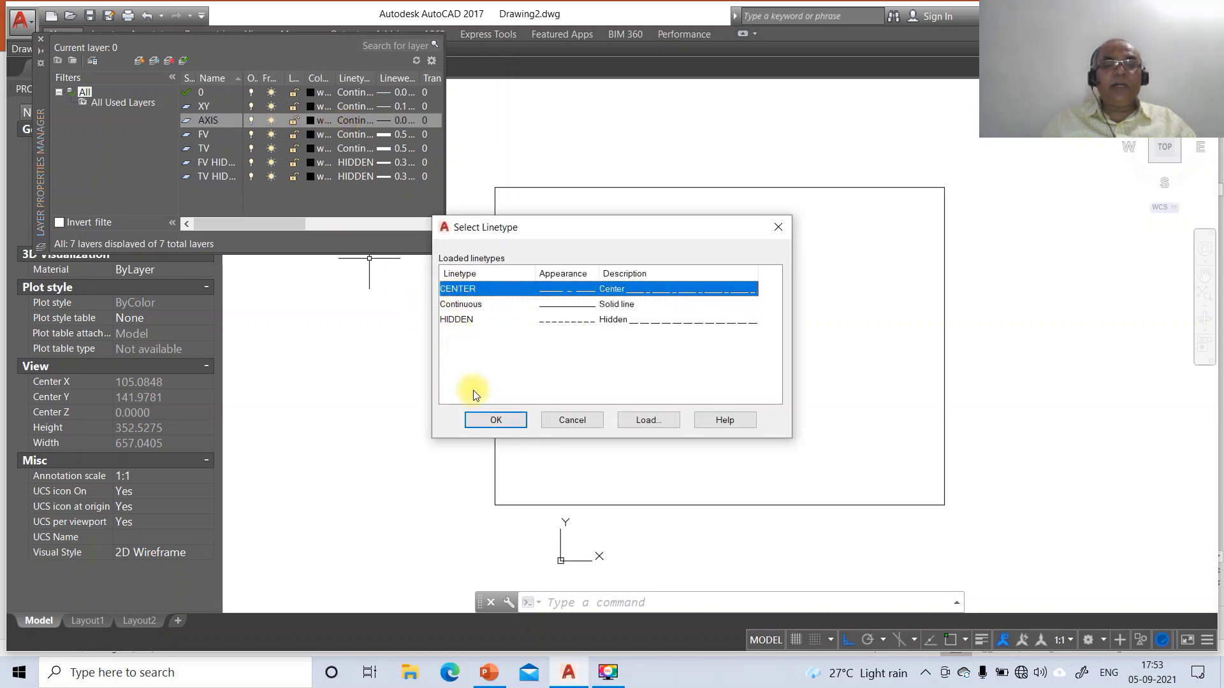
left_click(487, 419)
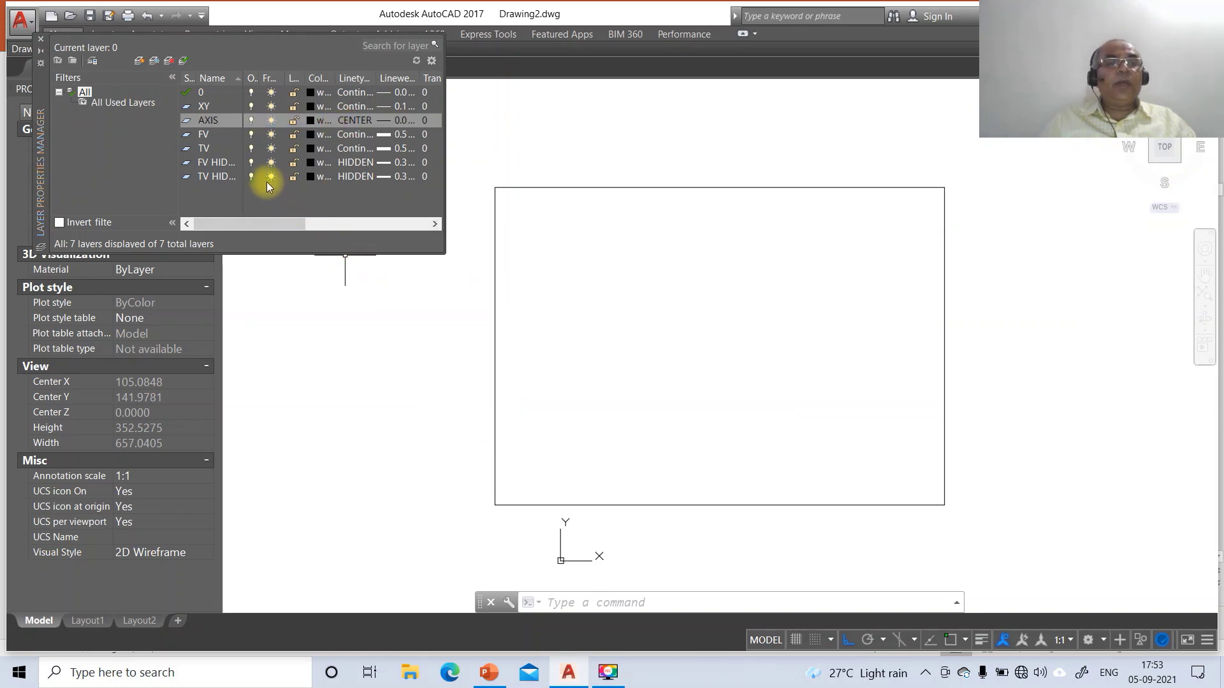
Make the AXIS layer magenta and the FV layer red
left_click(311, 120)
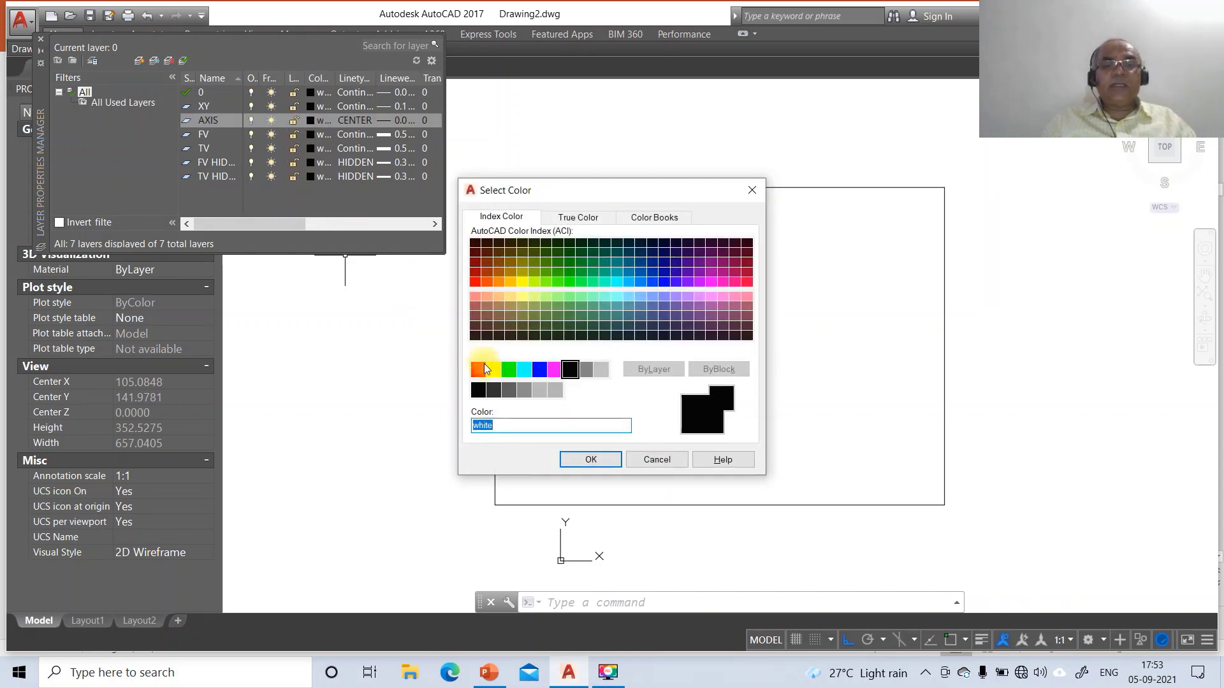
left_click(554, 370)
left_click(580, 461)
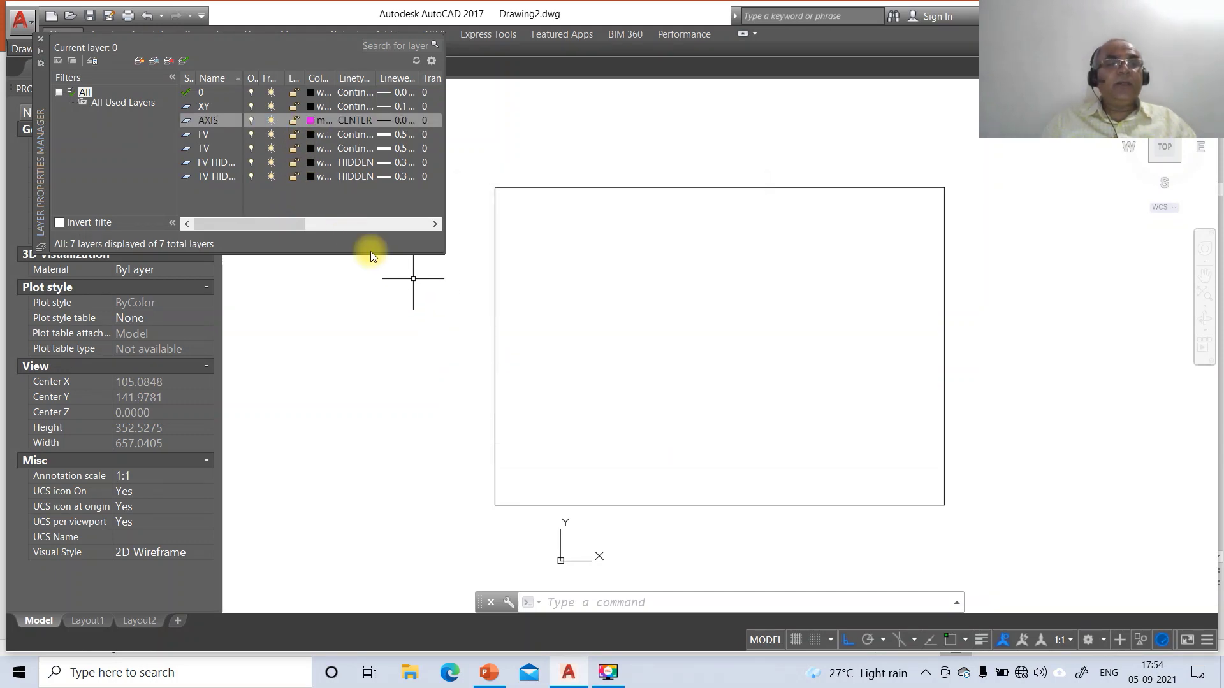
left_click(309, 135)
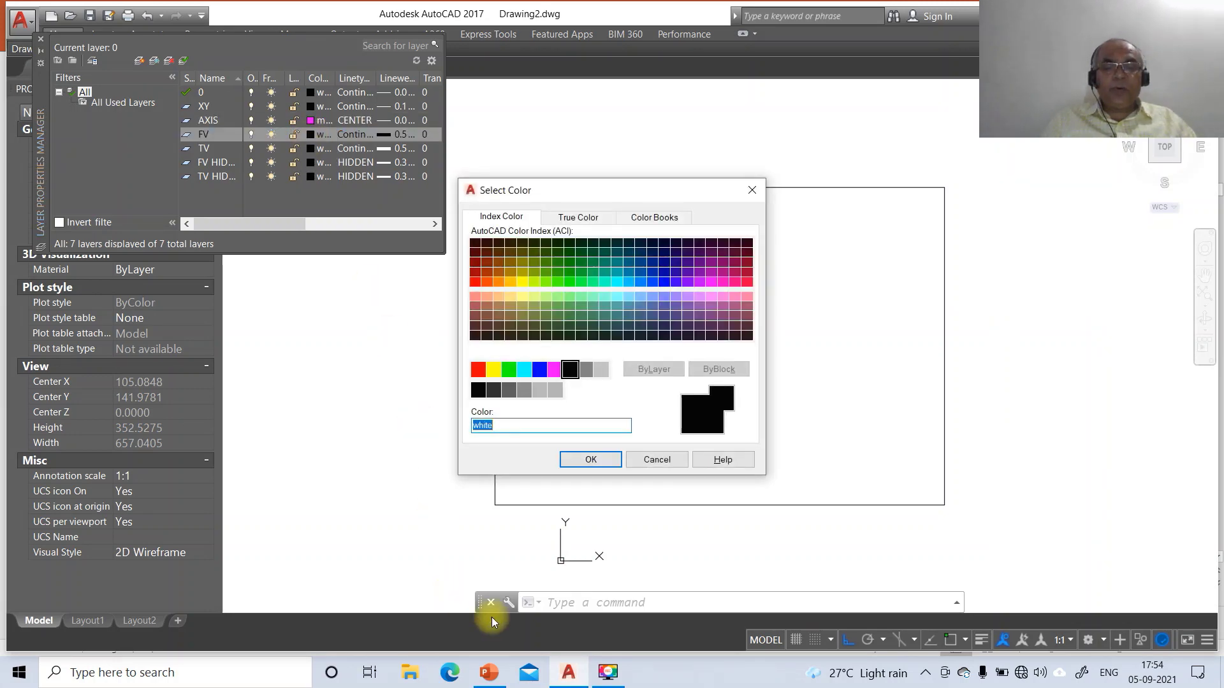
left_click(491, 673)
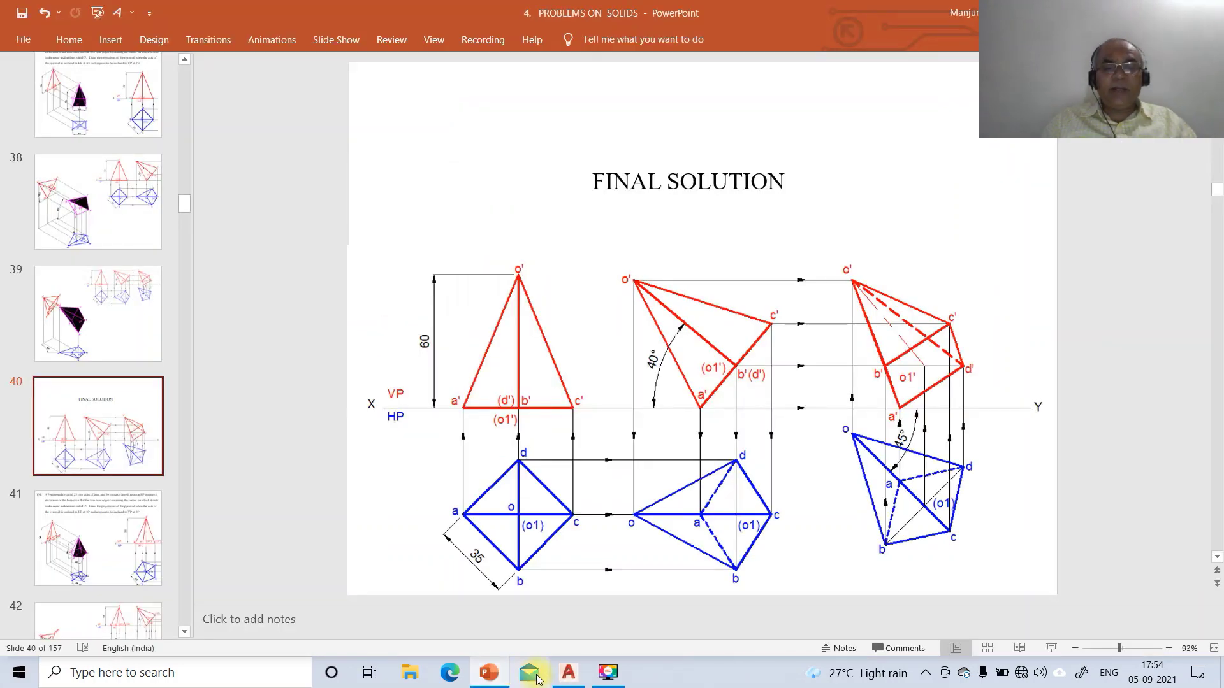
left_click(566, 671)
left_click(478, 369)
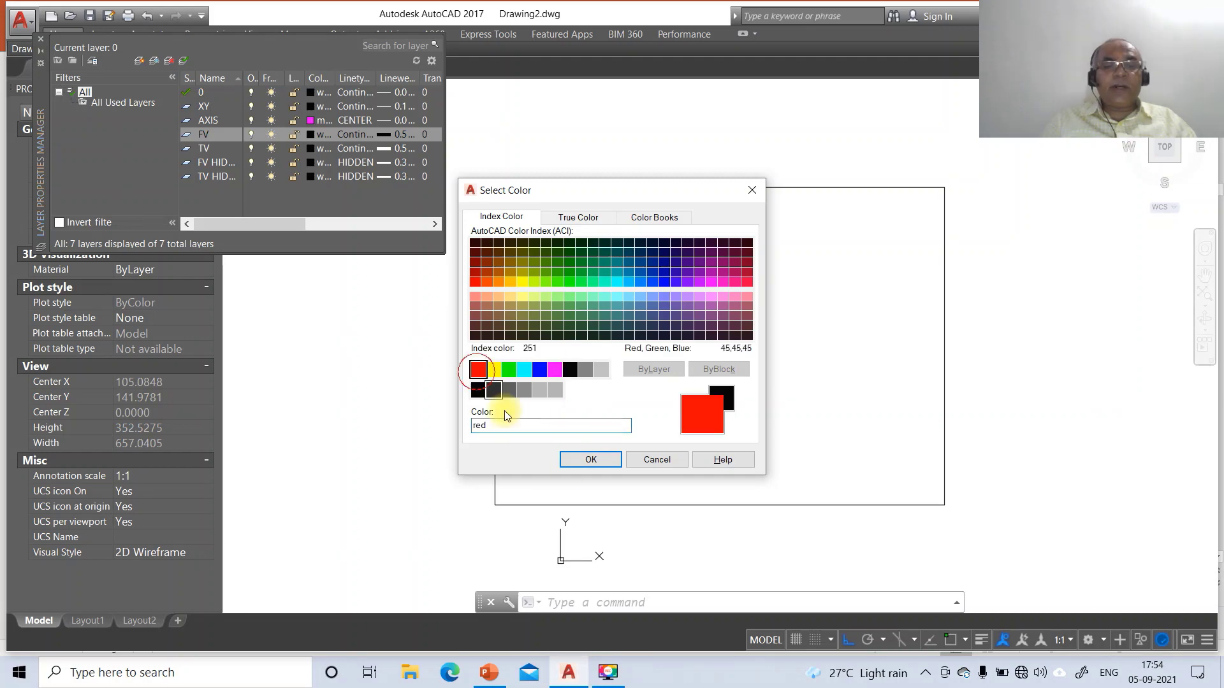
left_click(590, 460)
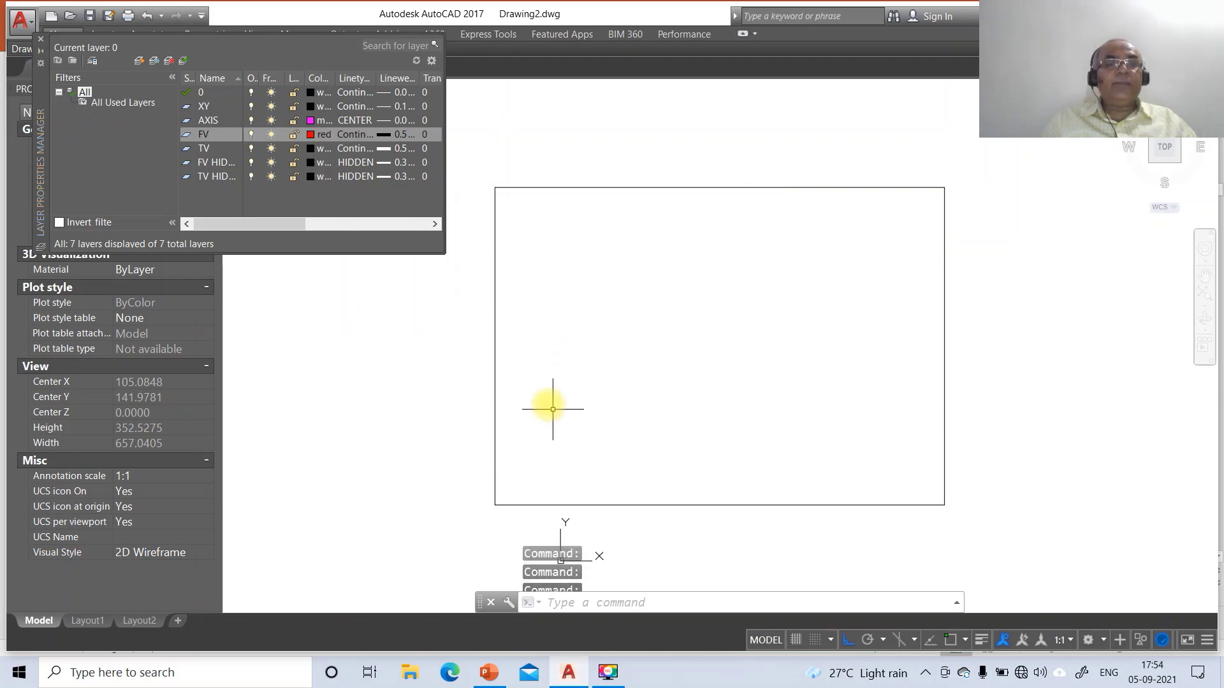
Color TV HIDDEN blue, FV HIDDEN red and TV blue, then close the layer manager
left_click(310, 177)
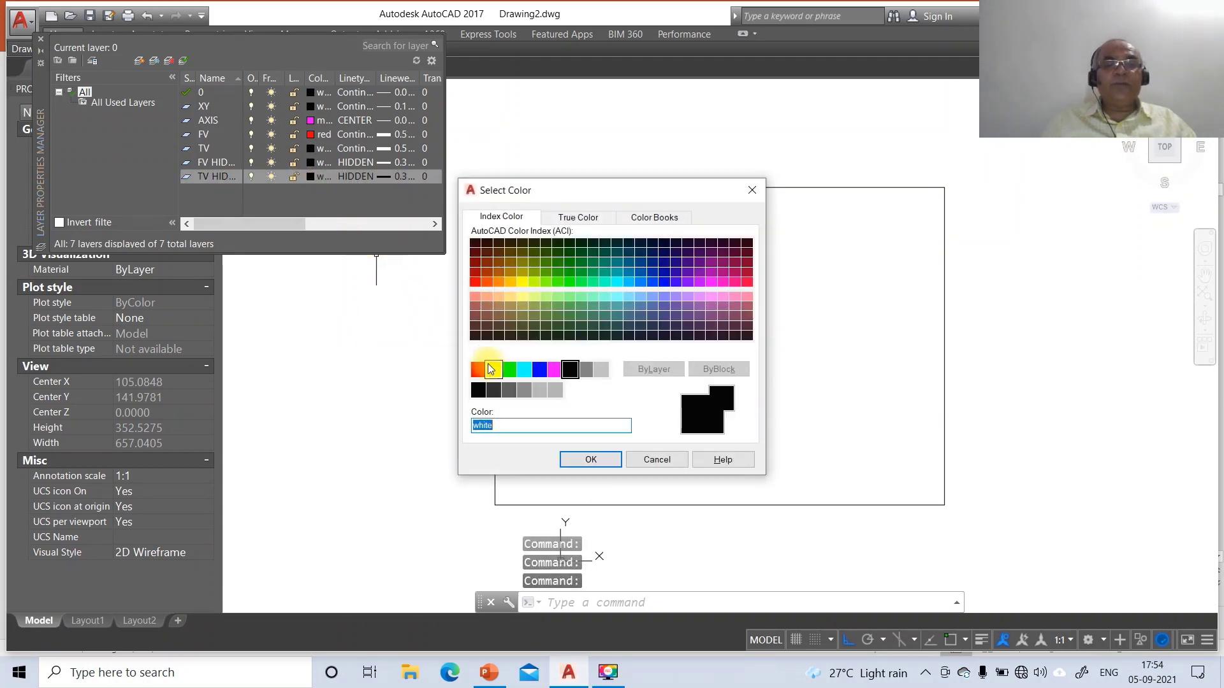
left_click(539, 370)
left_click(580, 460)
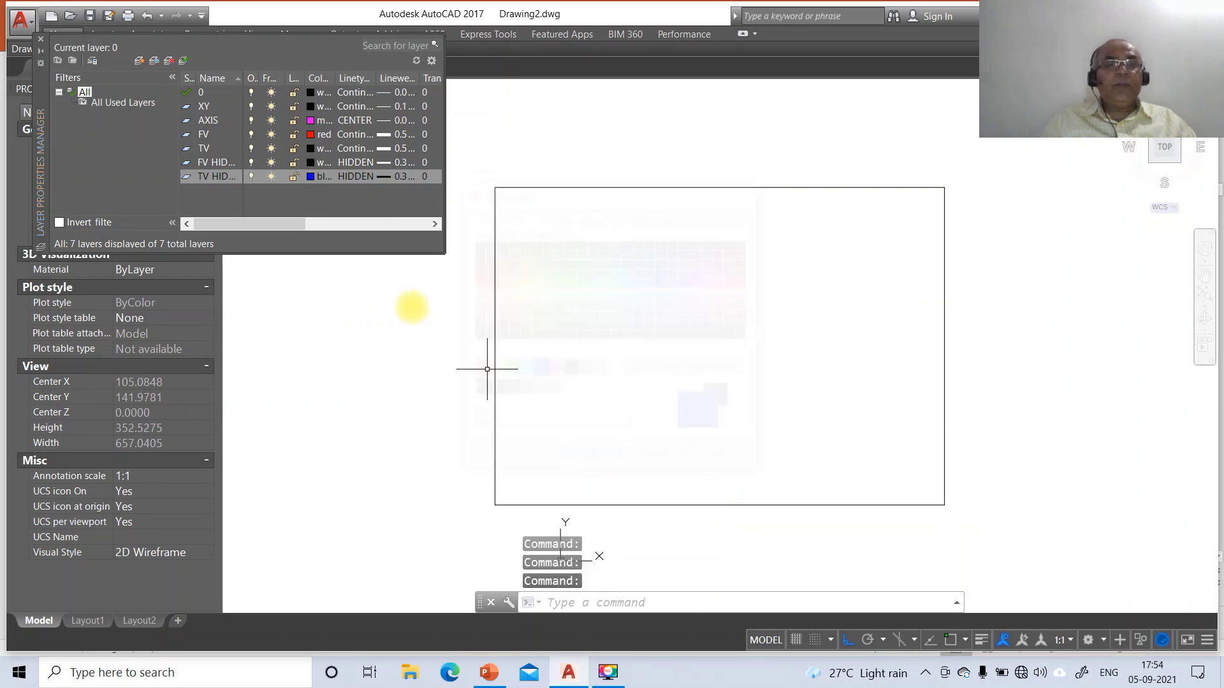
left_click(310, 164)
left_click(478, 371)
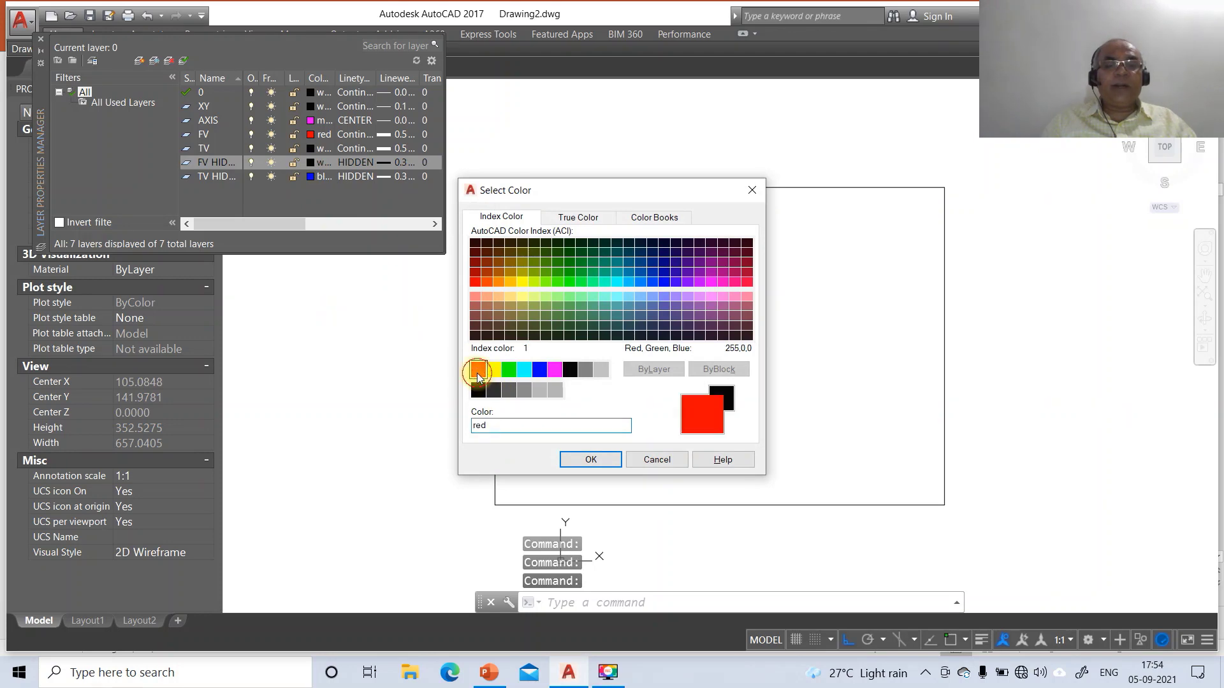
left_click(590, 460)
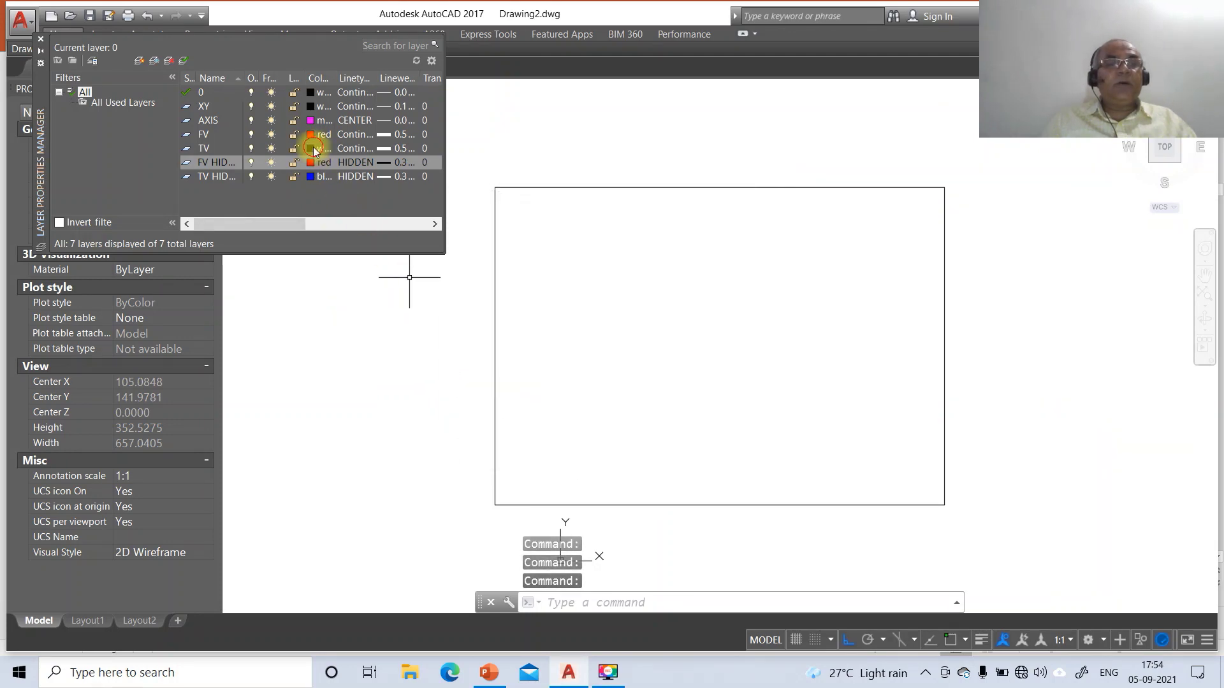
left_click(312, 148)
left_click(539, 370)
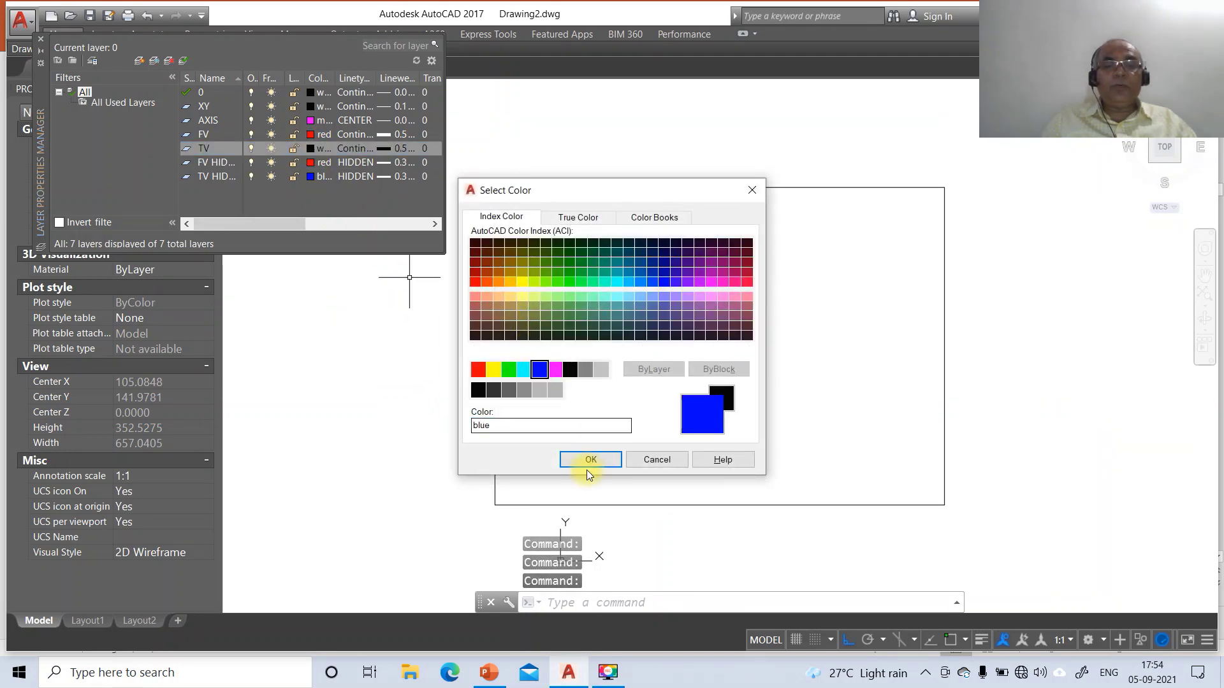
left_click(591, 459)
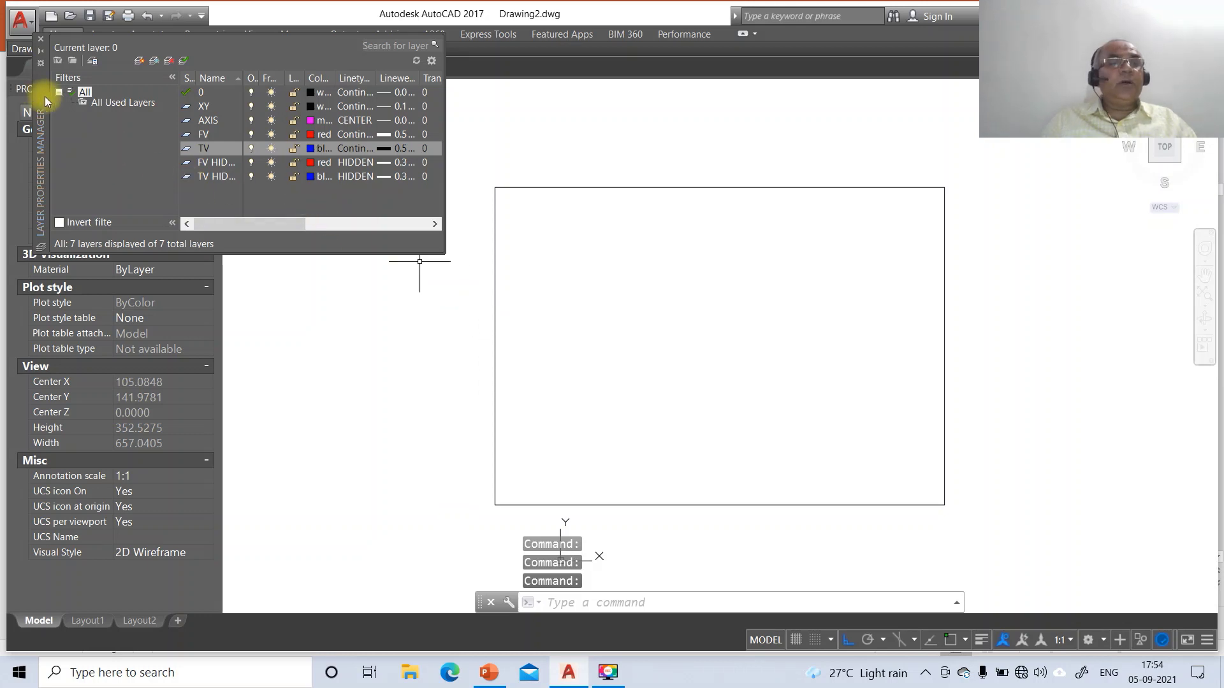
left_click(41, 40)
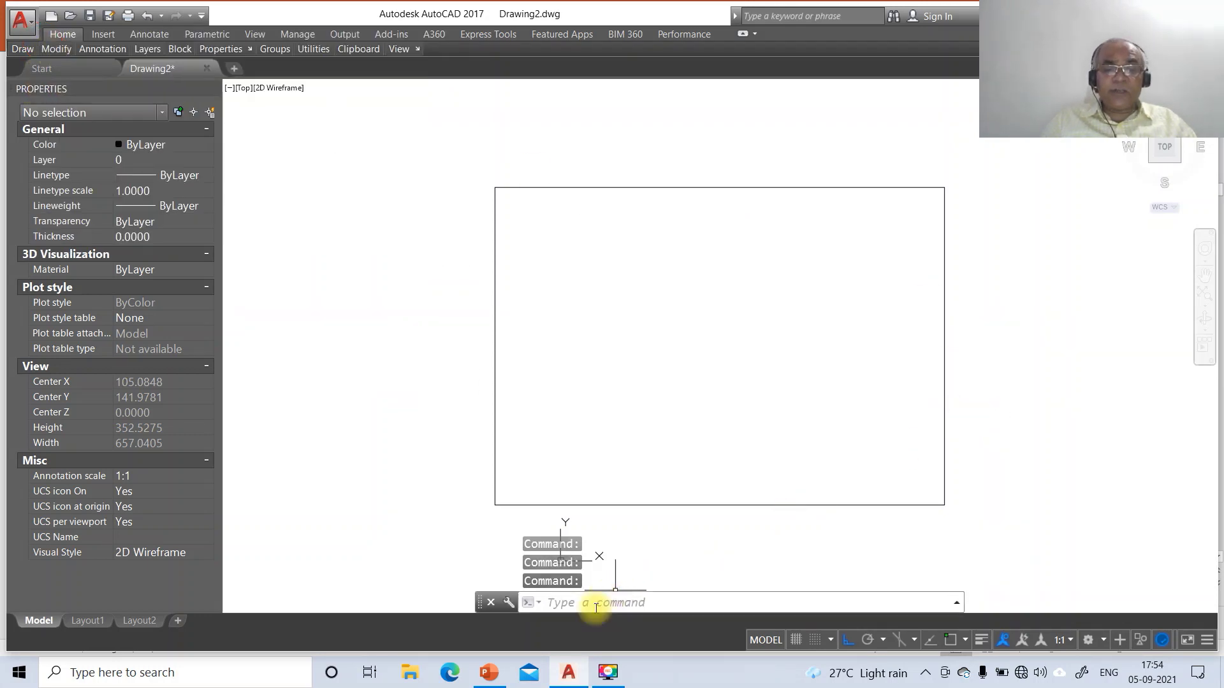
After checking the reference slide, start a 4-sided POLYGON by Edge and pick its first endpoint
left_click(488, 672)
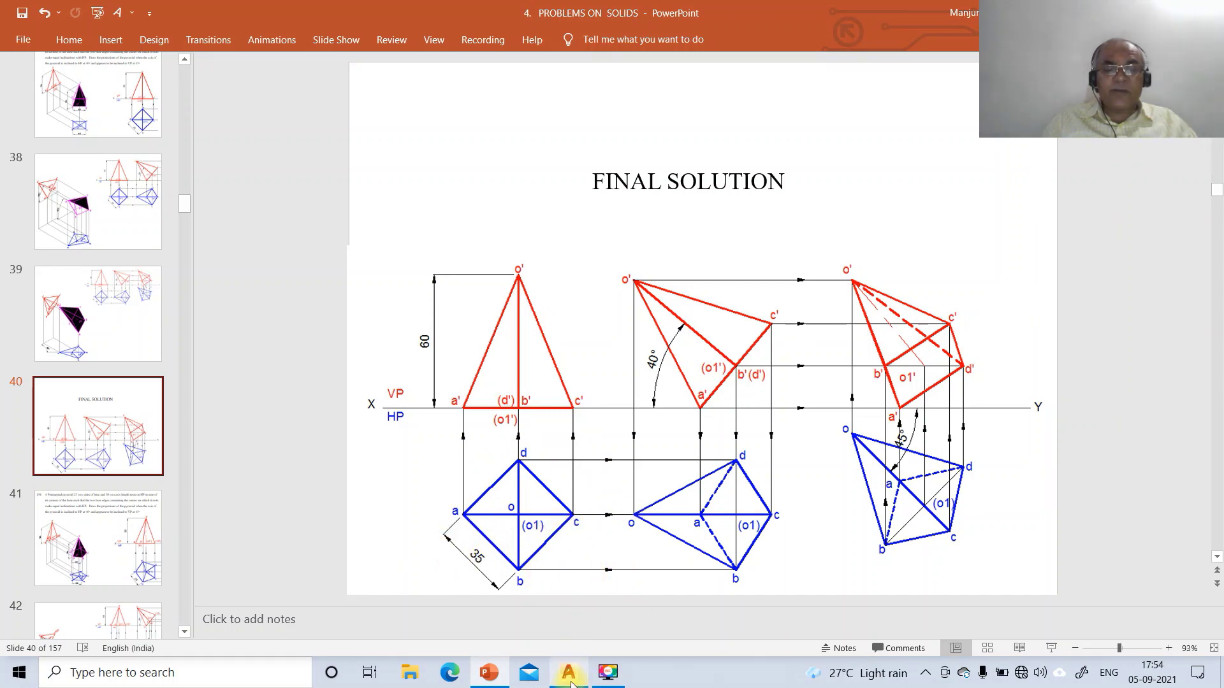
left_click(569, 675)
type("PO")
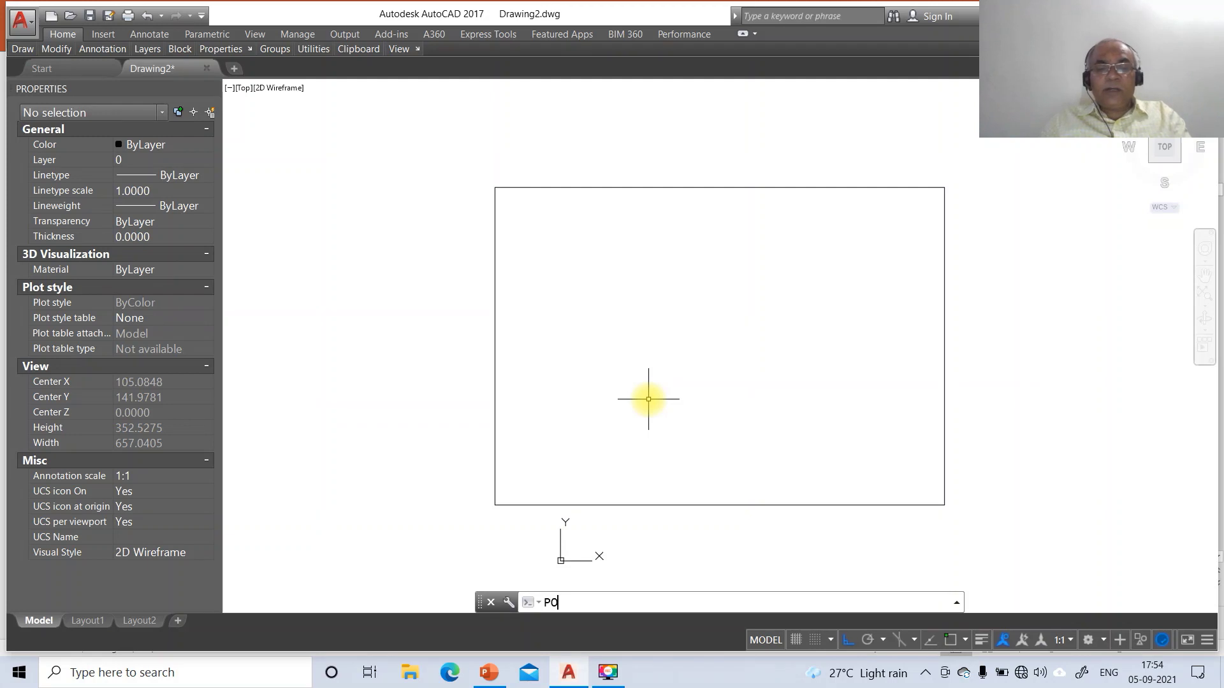
type("L")
key("Return")
key("Return")
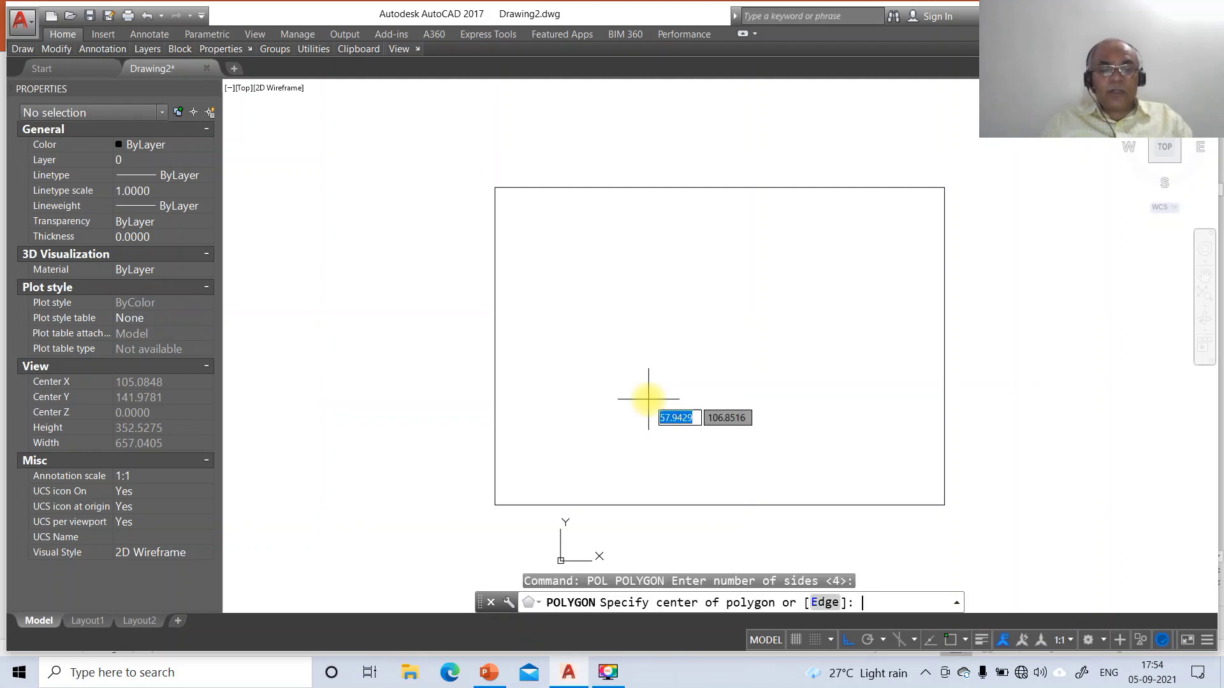
type("e")
key("Return")
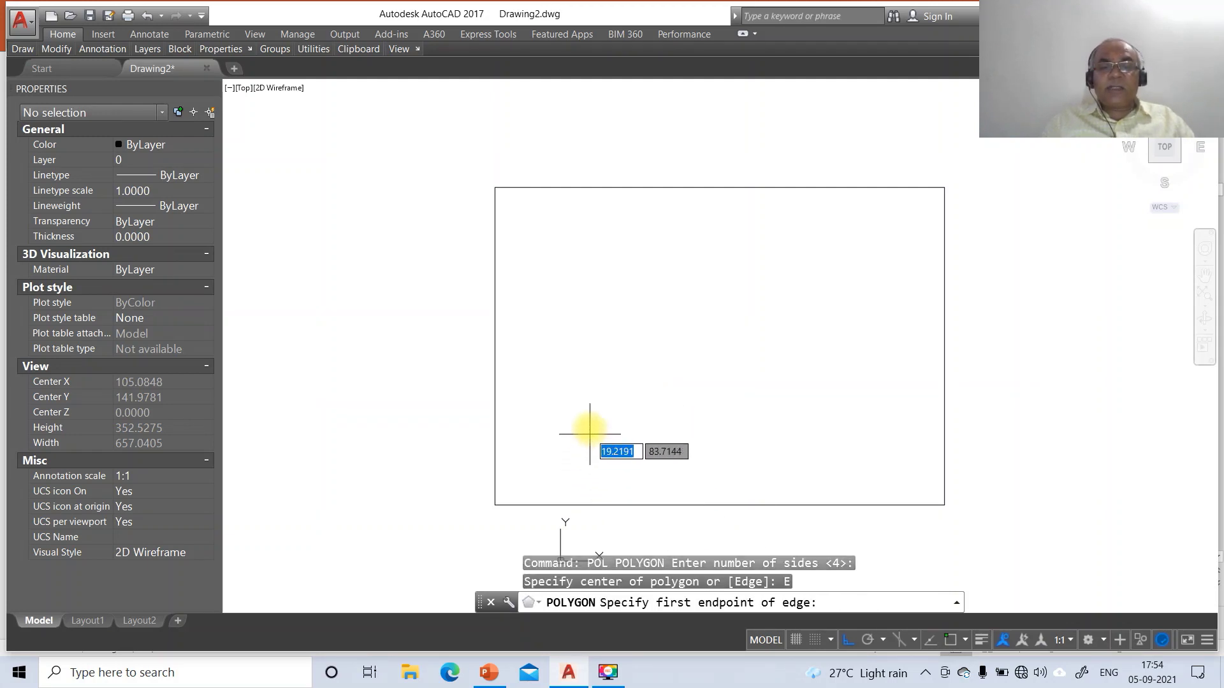
left_click(589, 403)
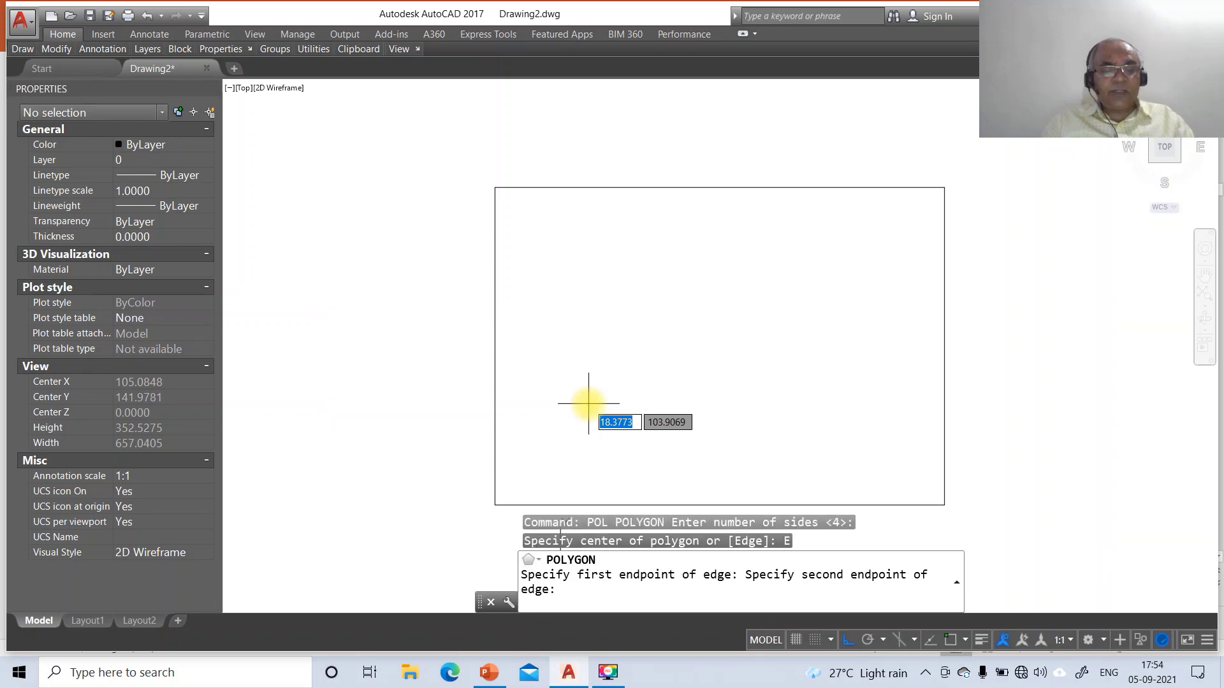
type("@0,-100")
key("Return")
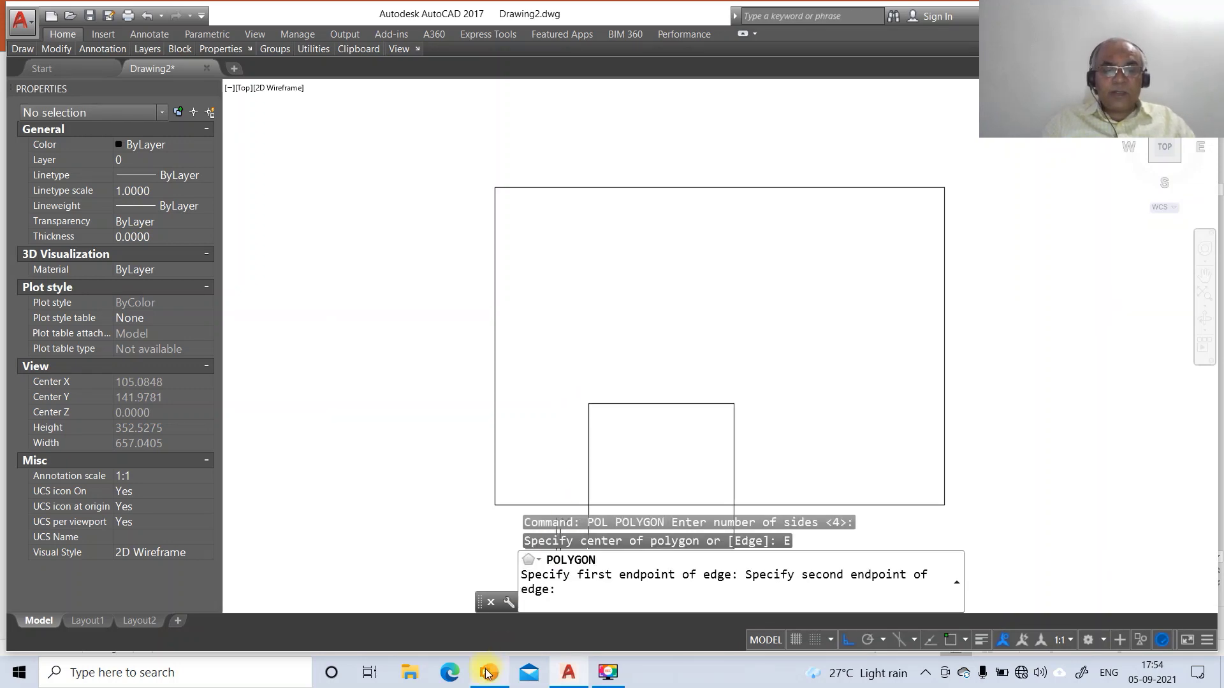
Finish the square's edge at 35 units and 45° so it sits as a diamond
left_click(489, 673)
left_click(568, 672)
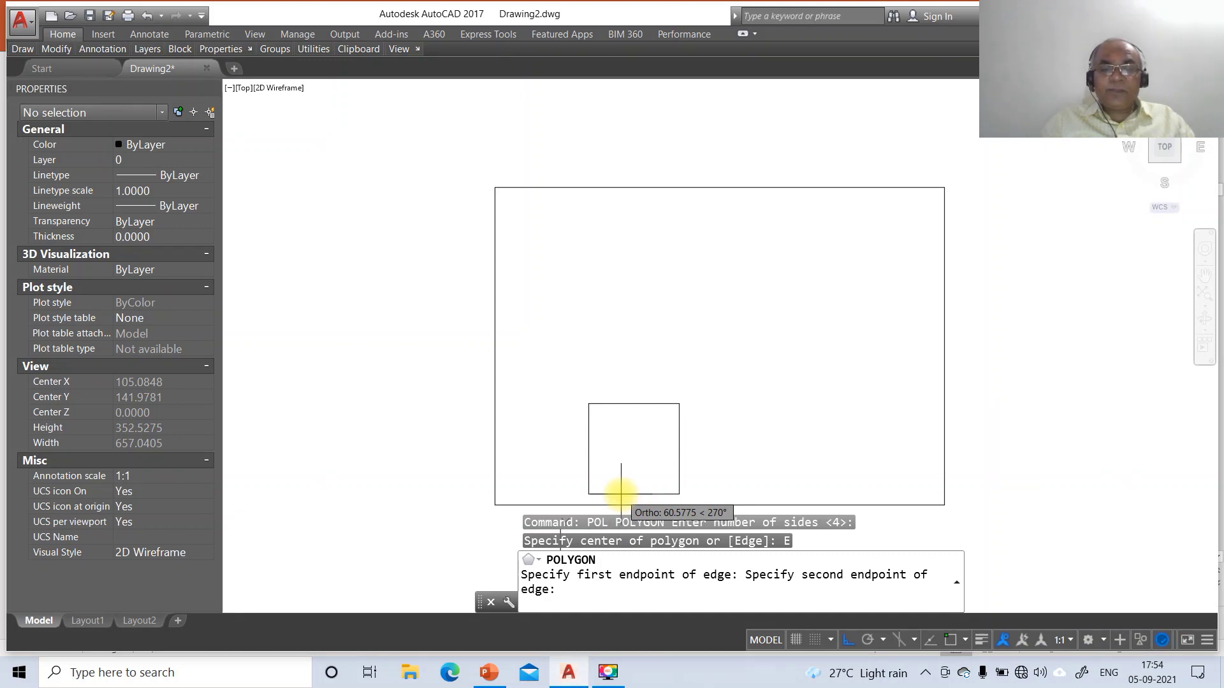
type("@35")
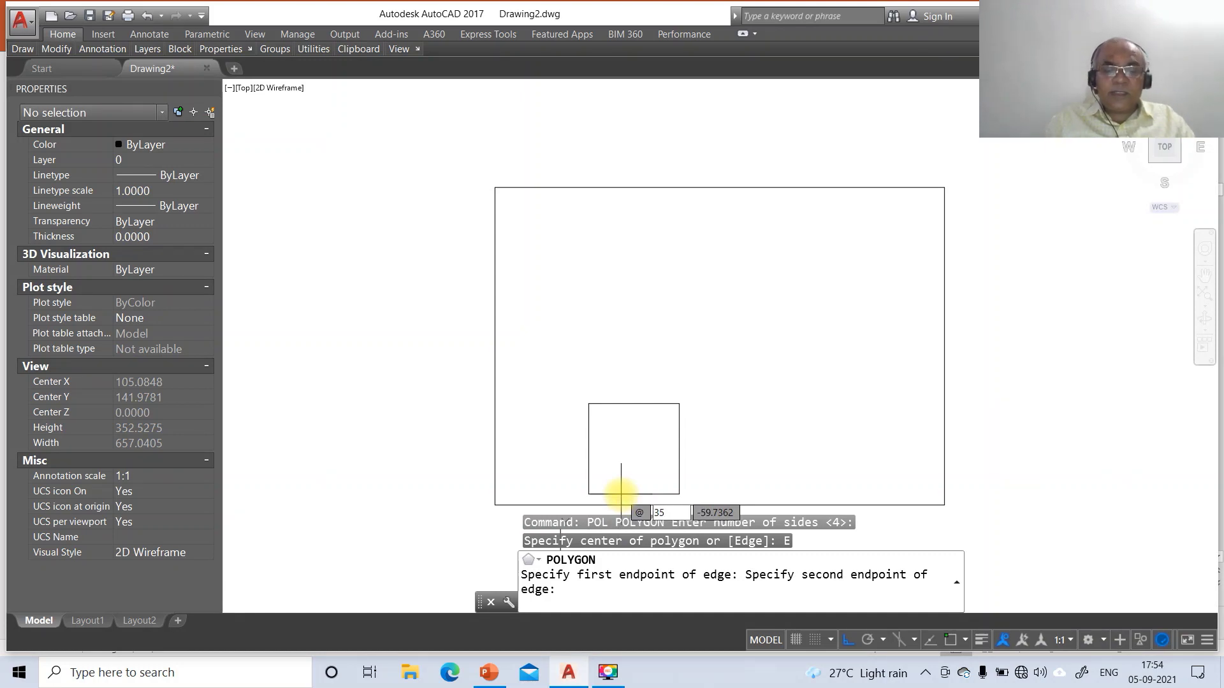
key("Tab")
type("45")
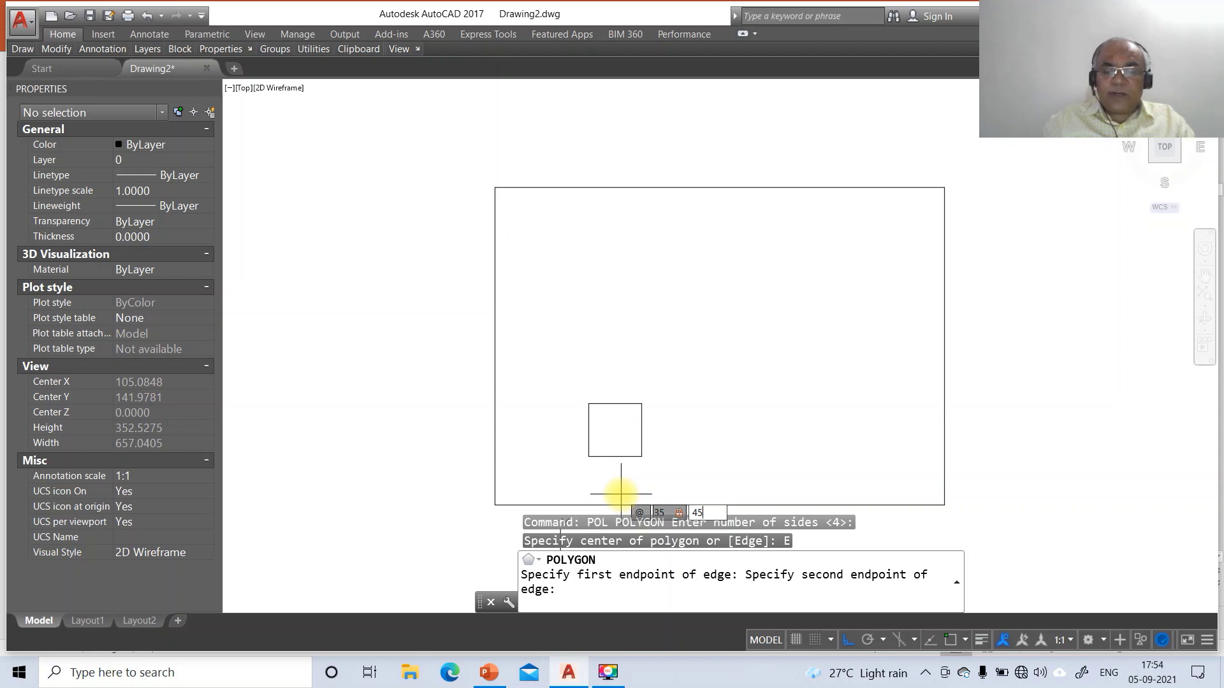
key("Return")
Draw the horizontal diagonal between the diamond's left and right corners using INT snaps
type("L")
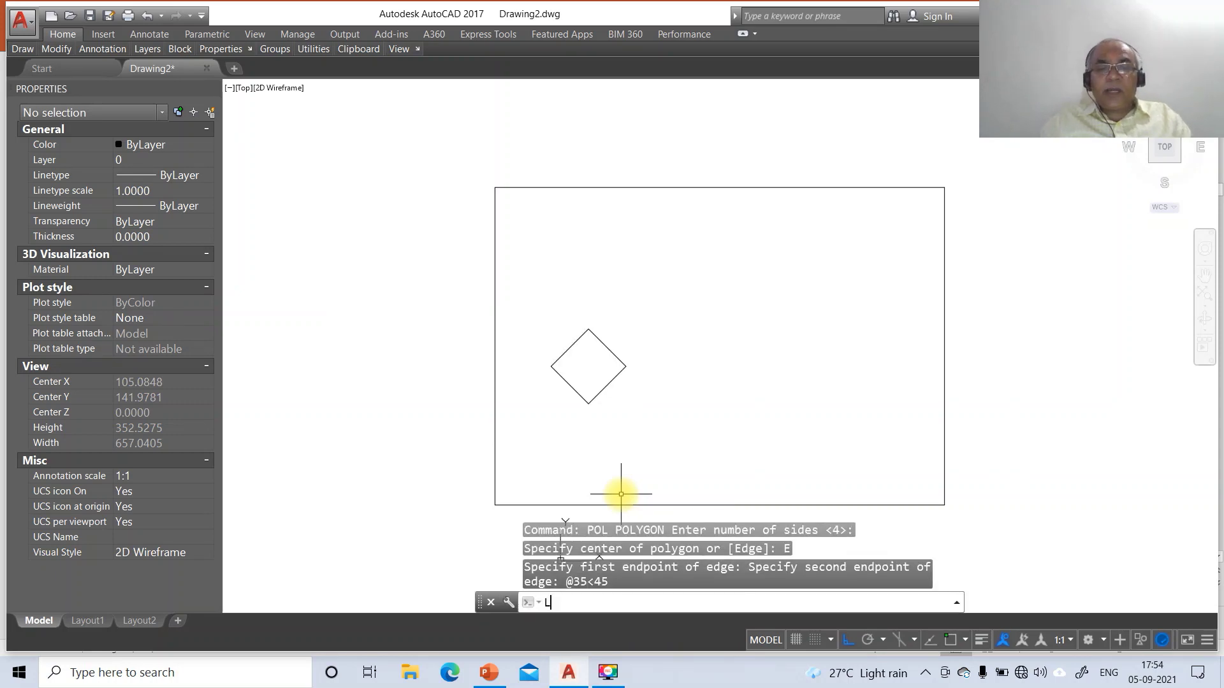
key("Return")
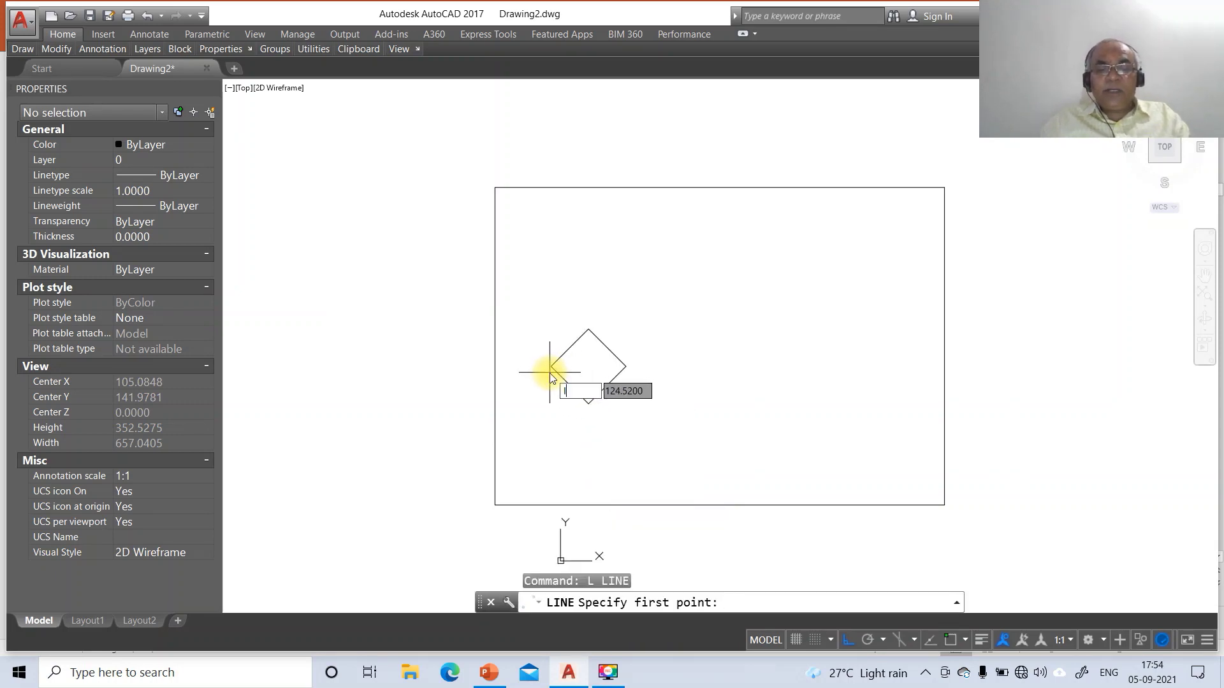
type("INT")
key("Return")
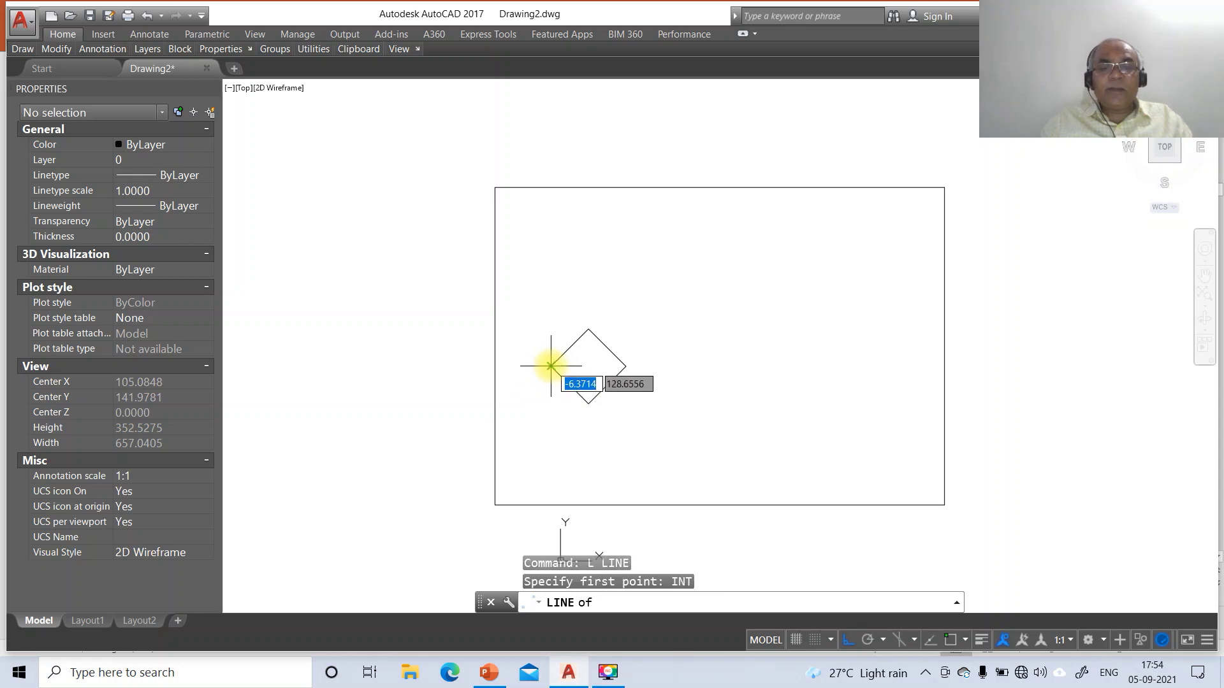
left_click(551, 366)
type("INT")
key("Return")
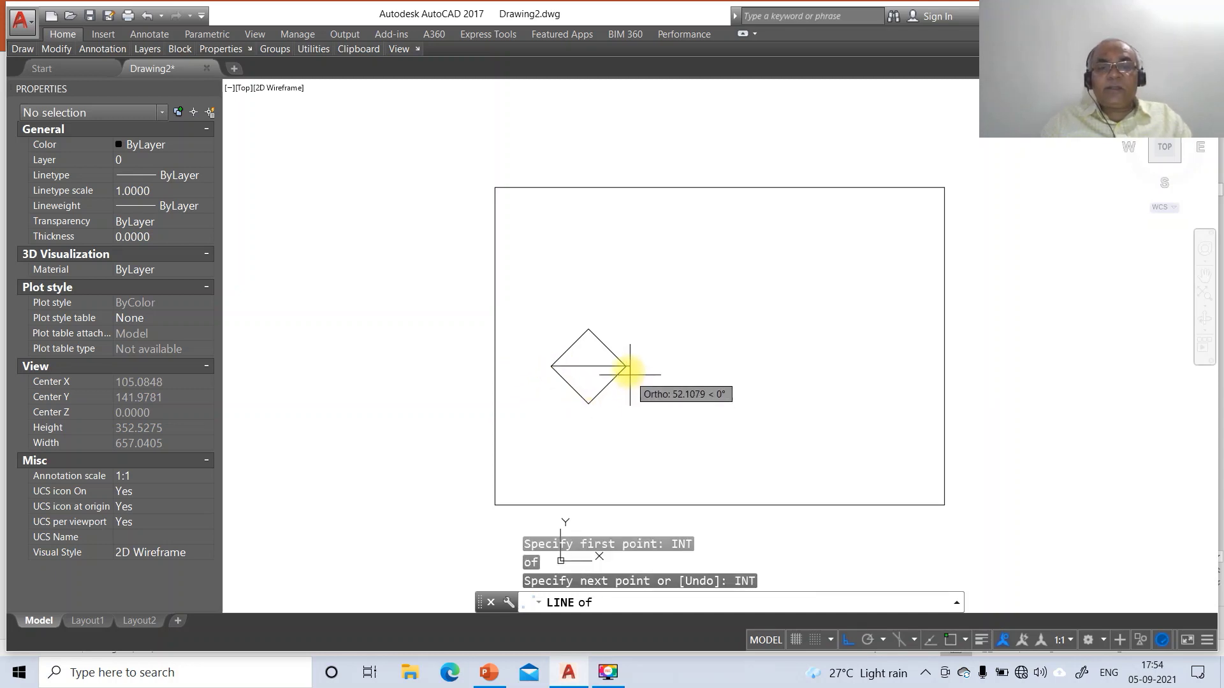
left_click(625, 366)
key("Return")
key("Return")
Draw the vertical diagonal from the diamond's top corner to its bottom corner
type("INT")
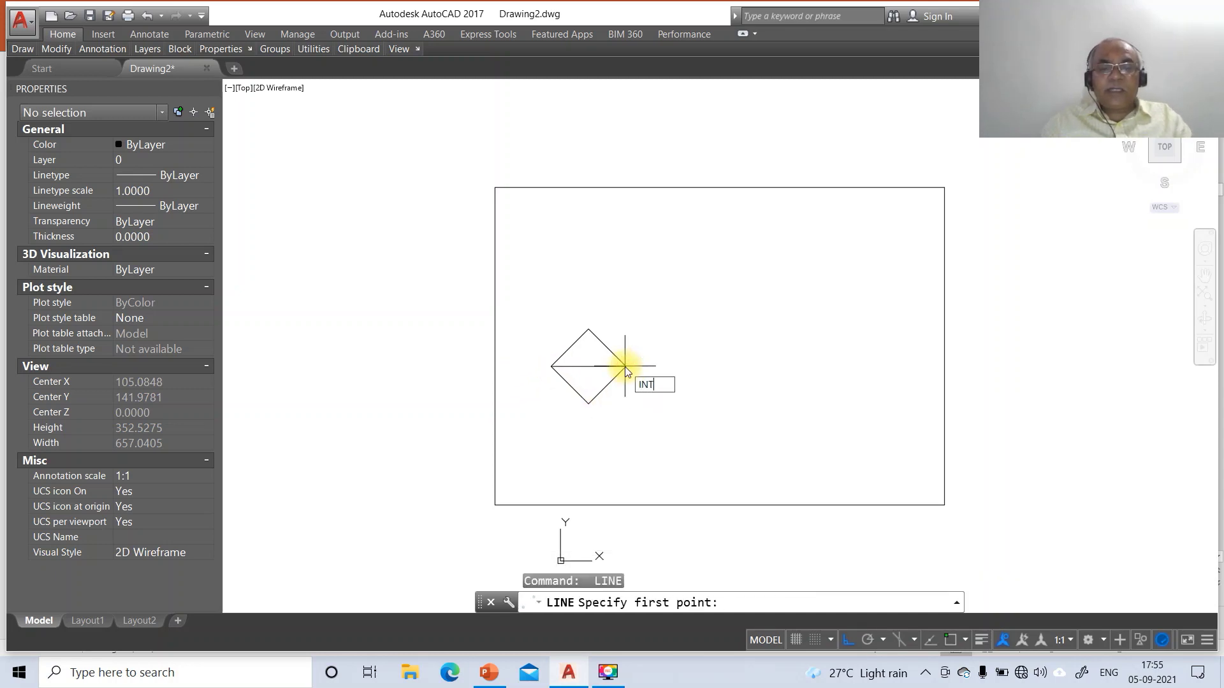
key("Return")
left_click(586, 330)
type("IN")
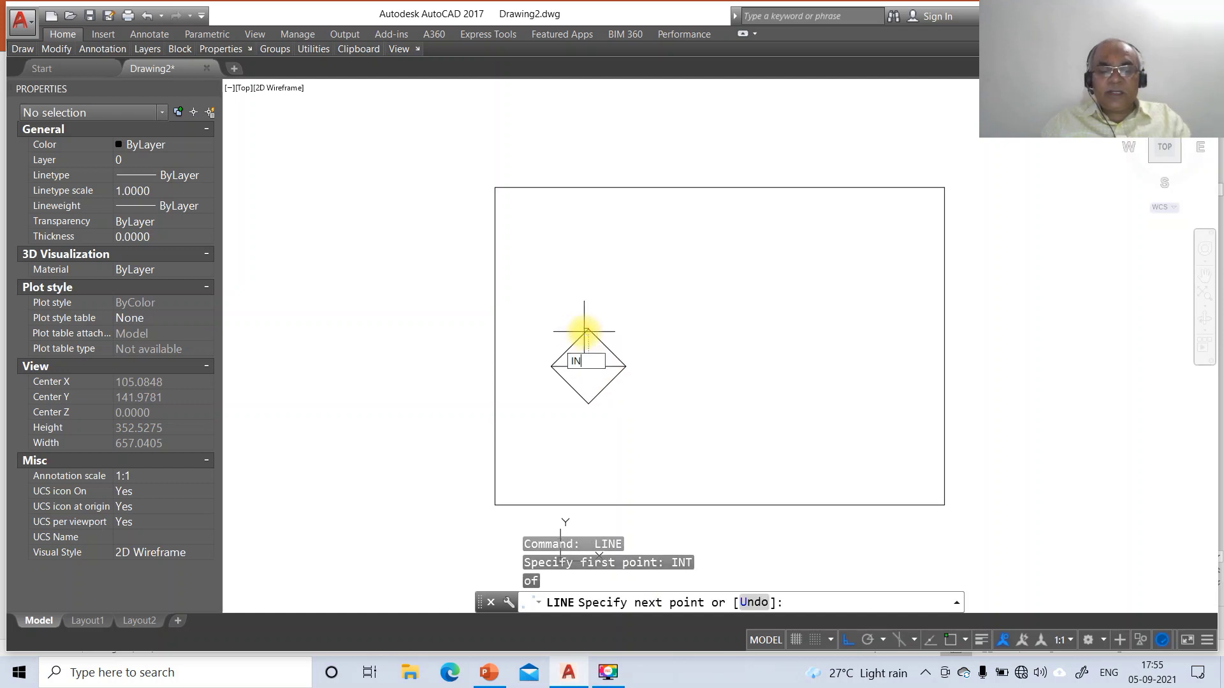
type("T")
key("Return")
left_click(588, 403)
key("Return")
Window-select the diamond with its diagonals and MOVE it lower on the sheet
type("M")
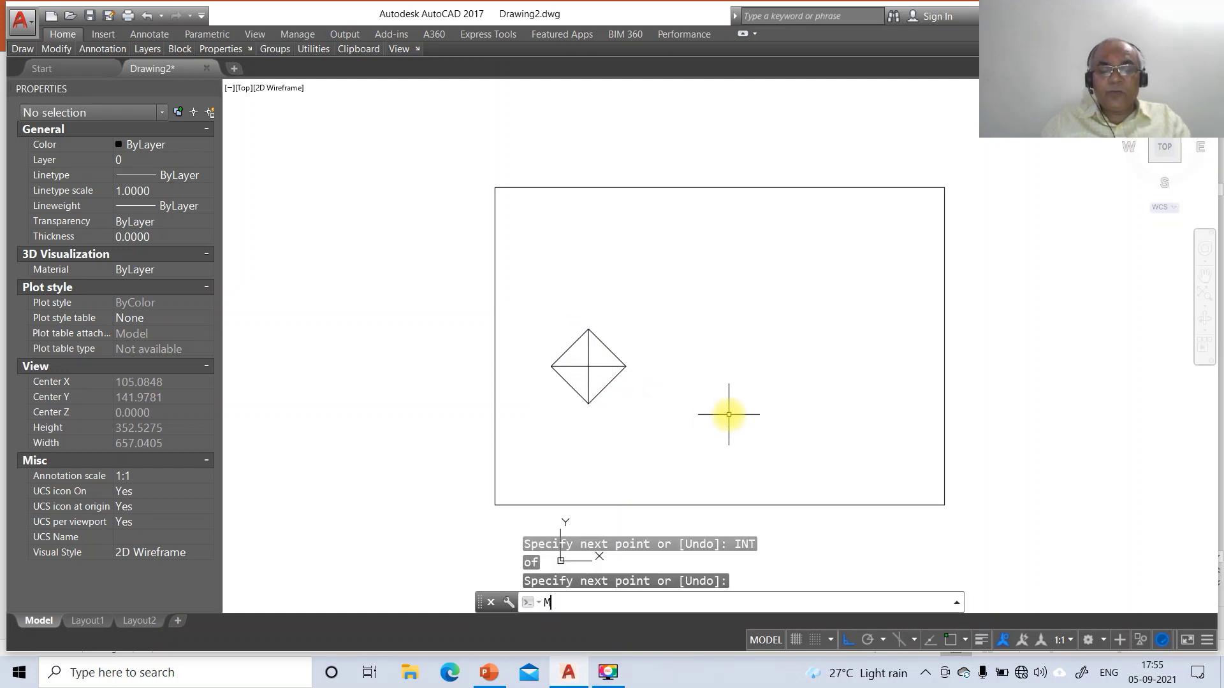
key("Return")
left_click(518, 298)
left_click(696, 448)
key("Return")
left_click(665, 412)
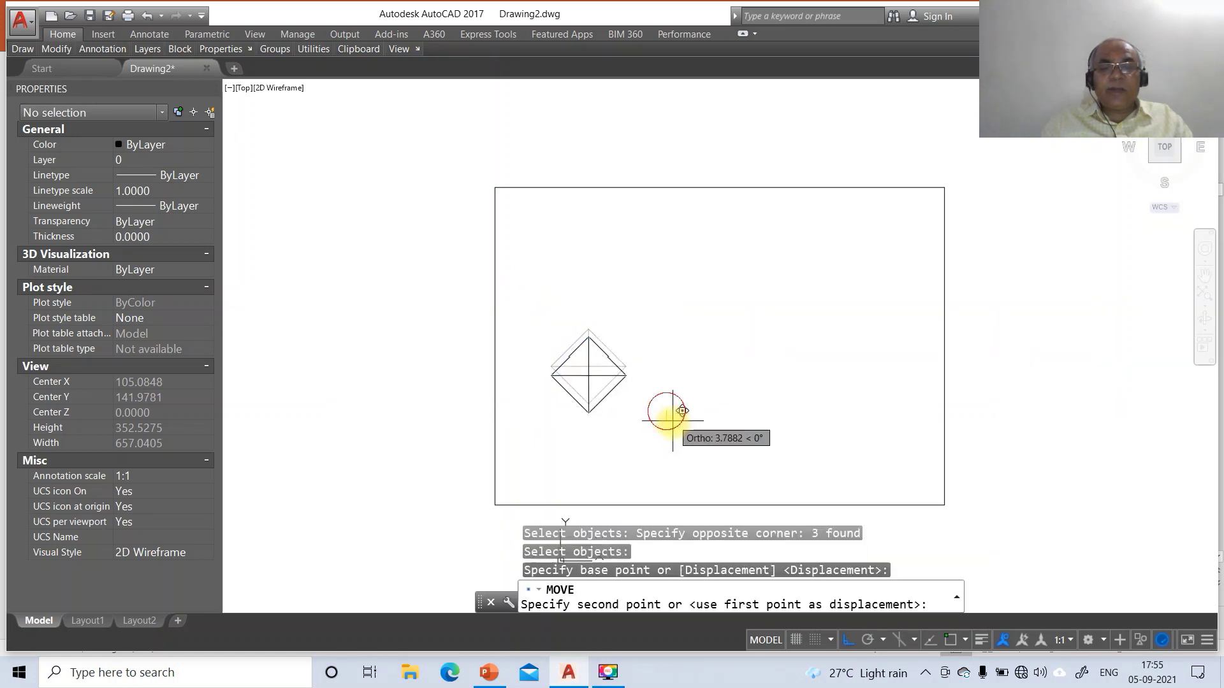
left_click(676, 444)
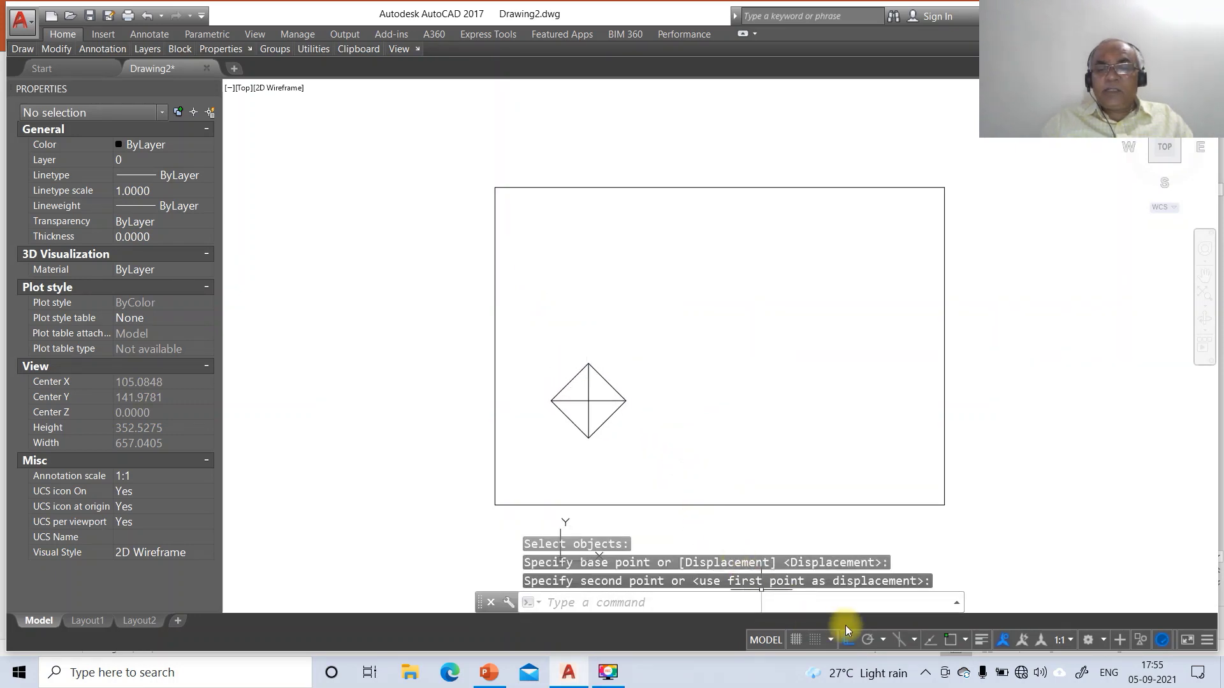
Draw a horizontal reference line above the diamond top view
type("L")
key("Return")
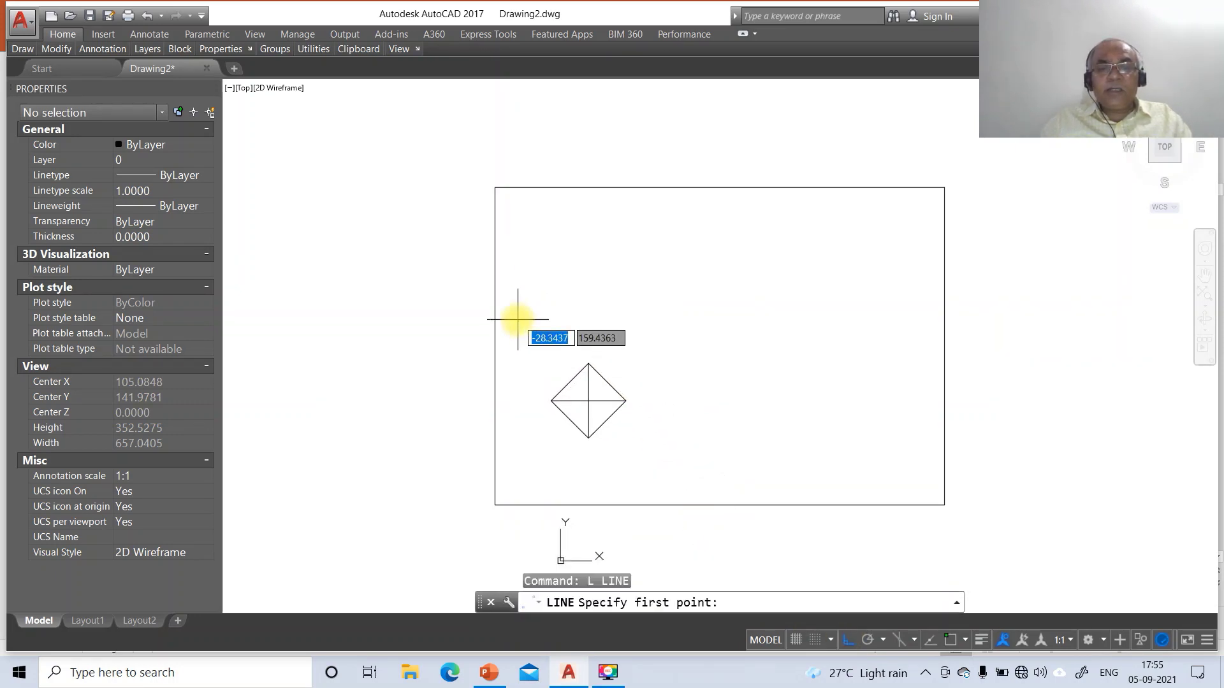
left_click(527, 331)
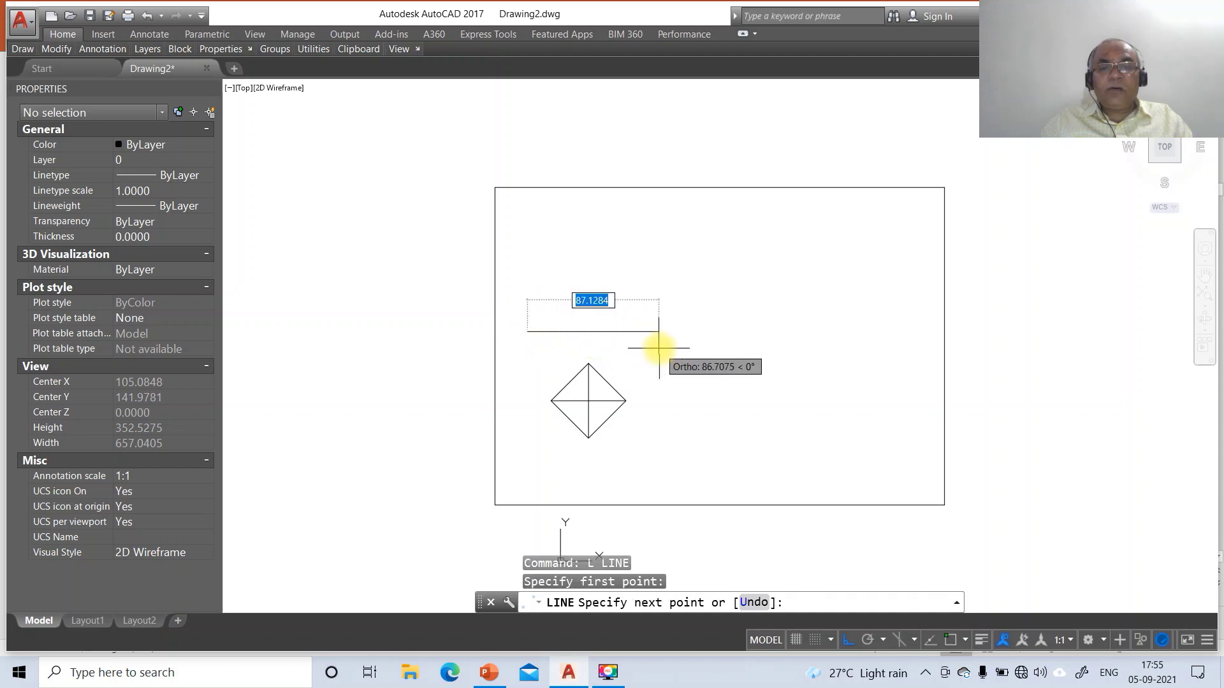
key("Return")
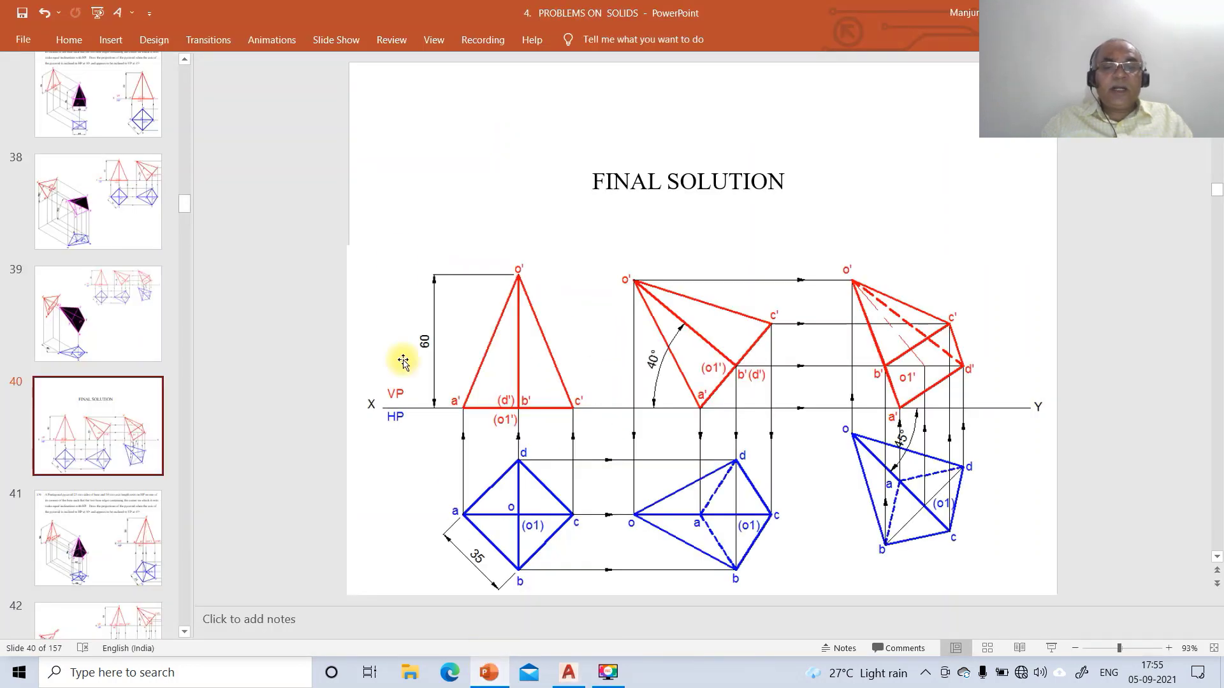
left_click(564, 669)
Offset the reference line 60 units upward to make a parallel copy
type("o")
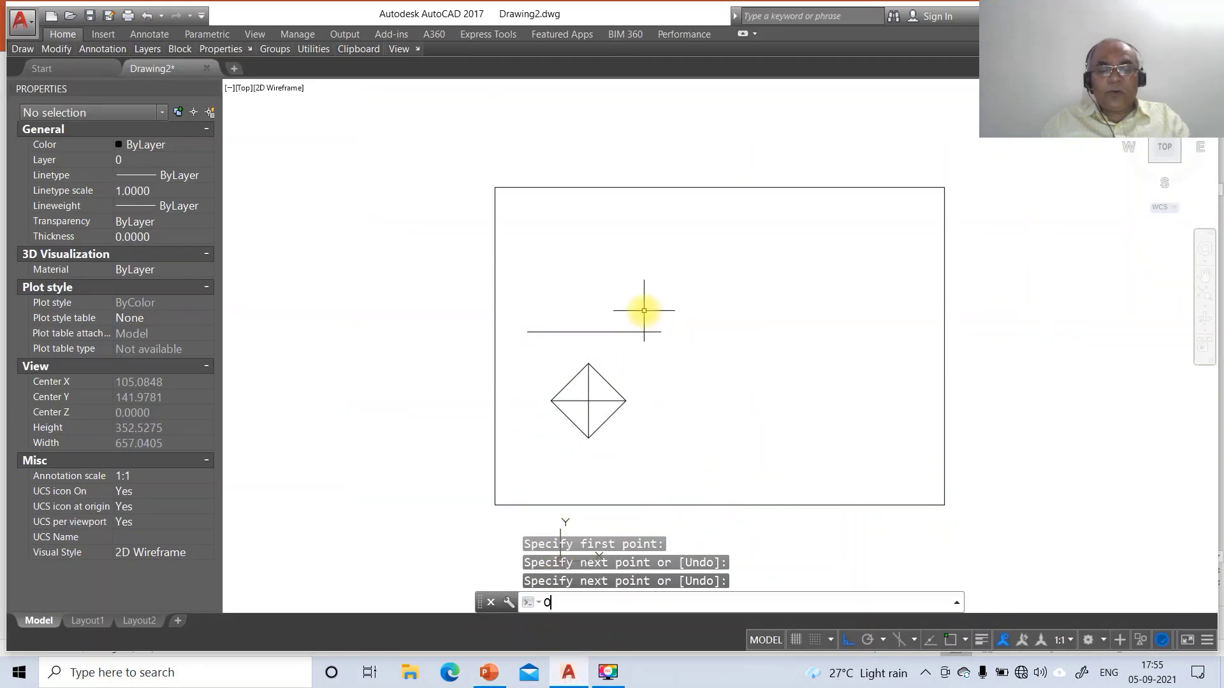
key("Return")
type("60")
key("Return")
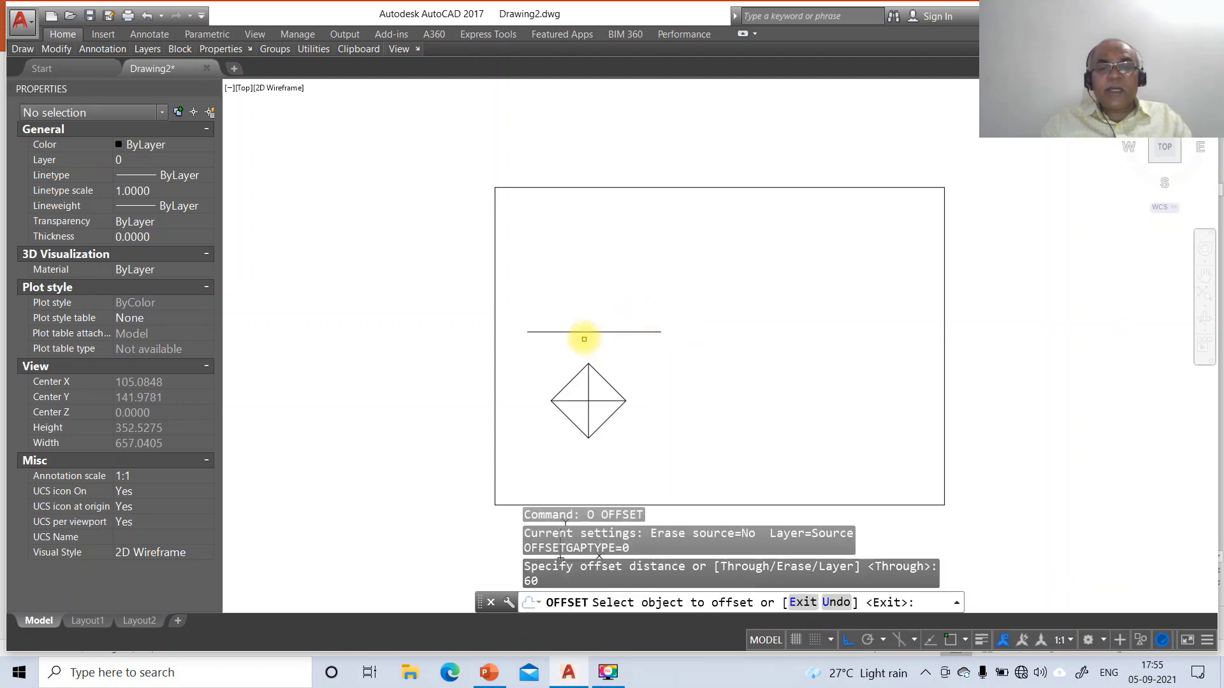
left_click(582, 332)
key("Return")
key("Return")
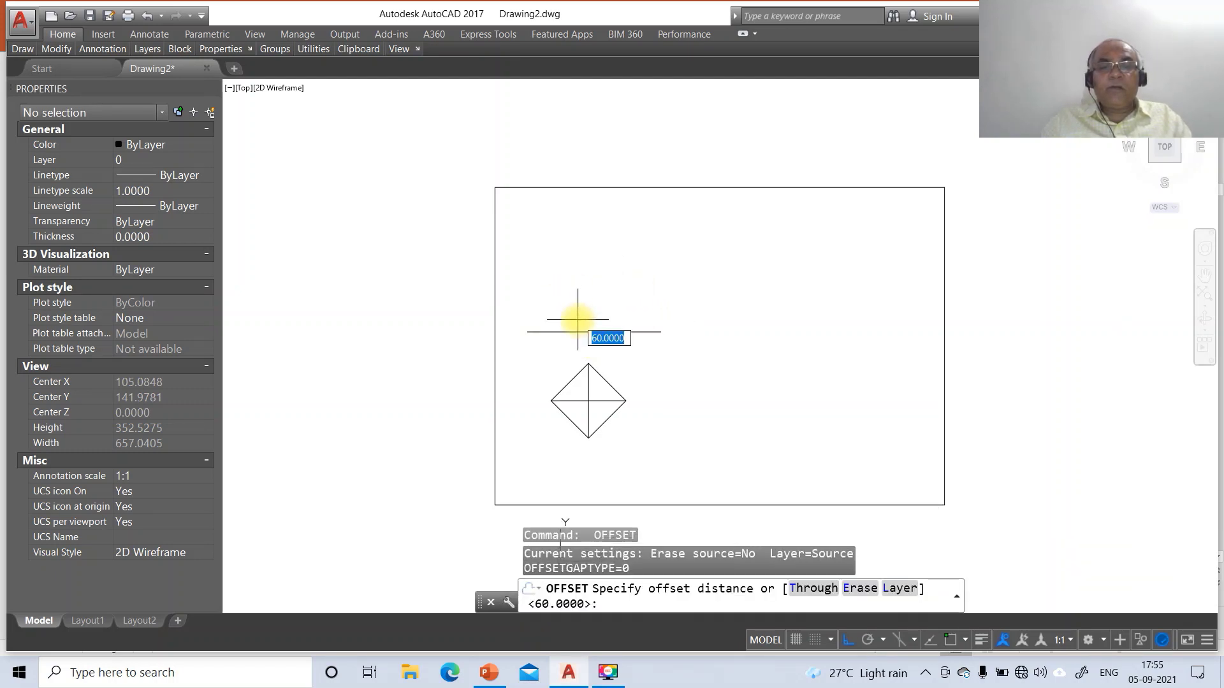
key("Return")
left_click(568, 333)
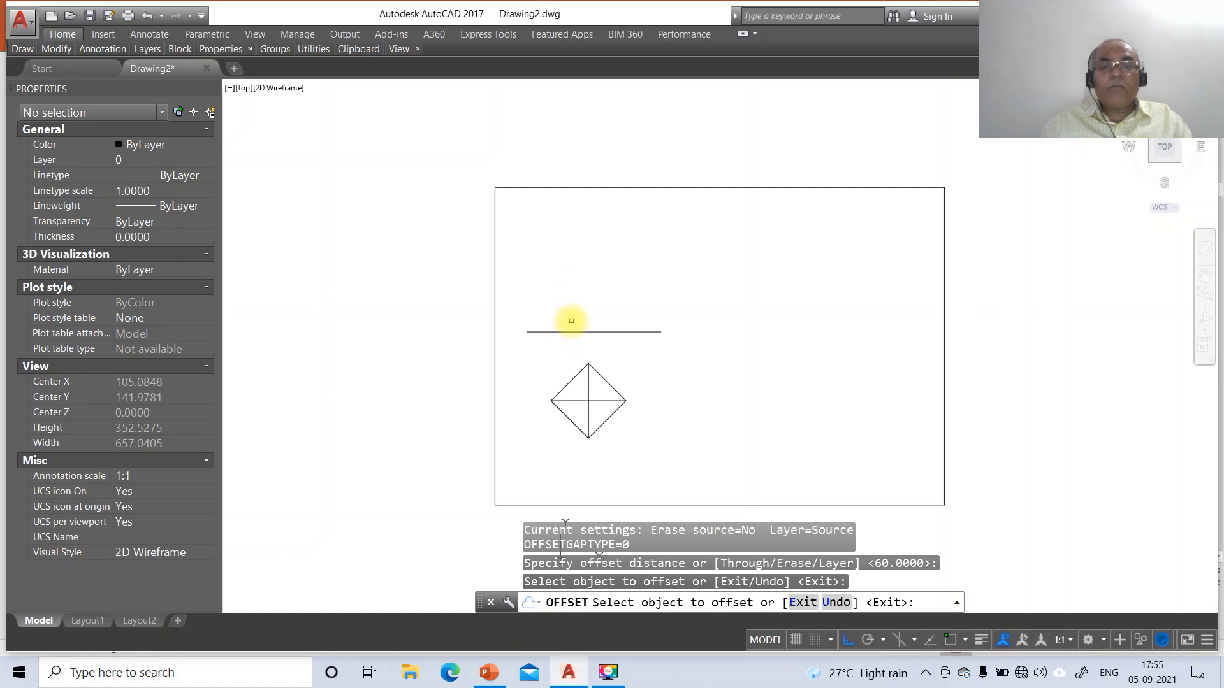
left_click(574, 298)
key("Return")
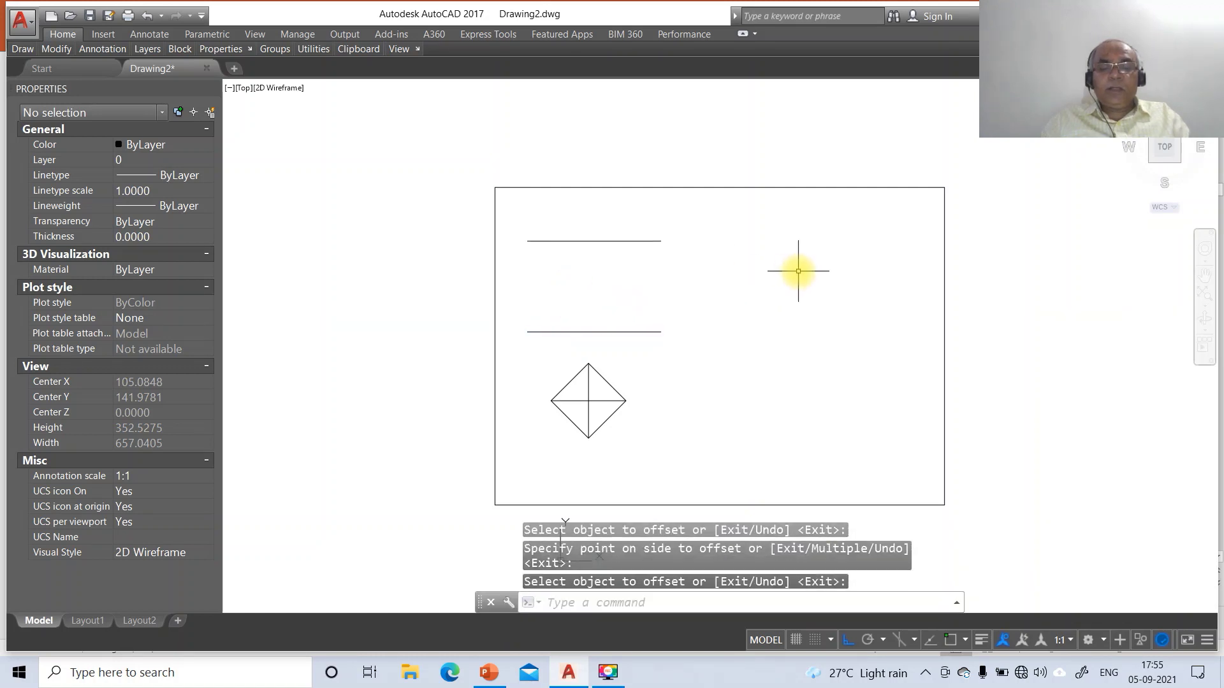
Draw a projector from the diamond's left corner perpendicular up to the reference line
type("L")
key("Return")
type("INT")
key("Return")
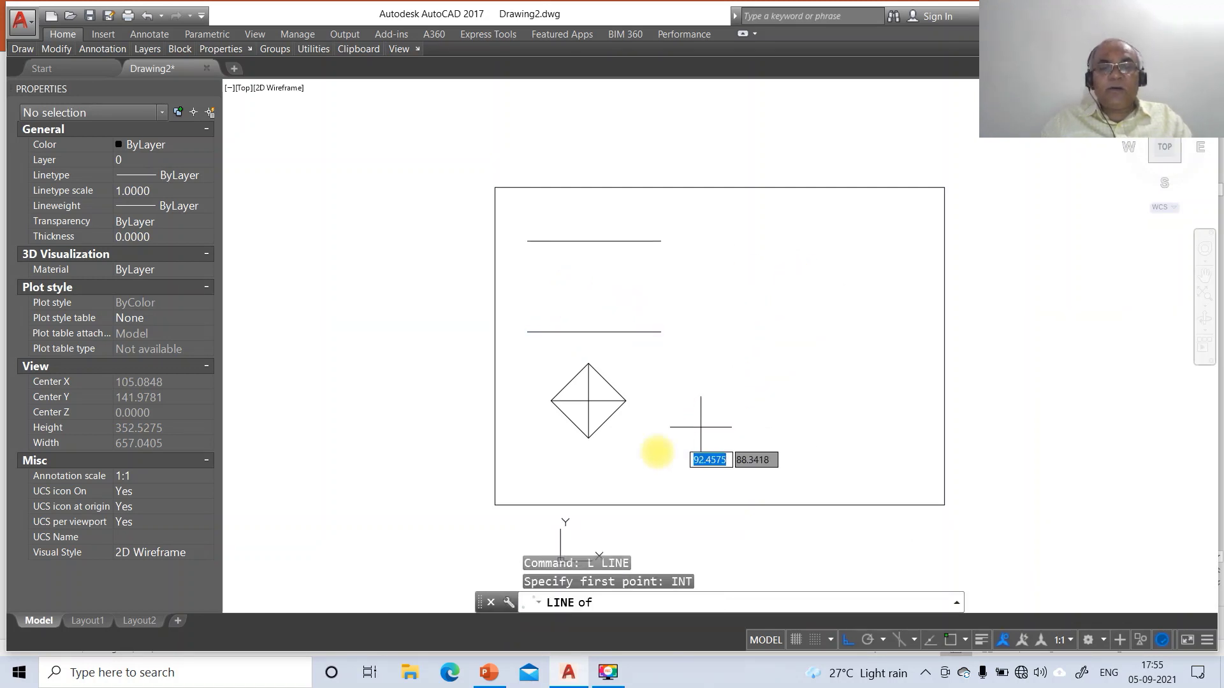
left_click(552, 401)
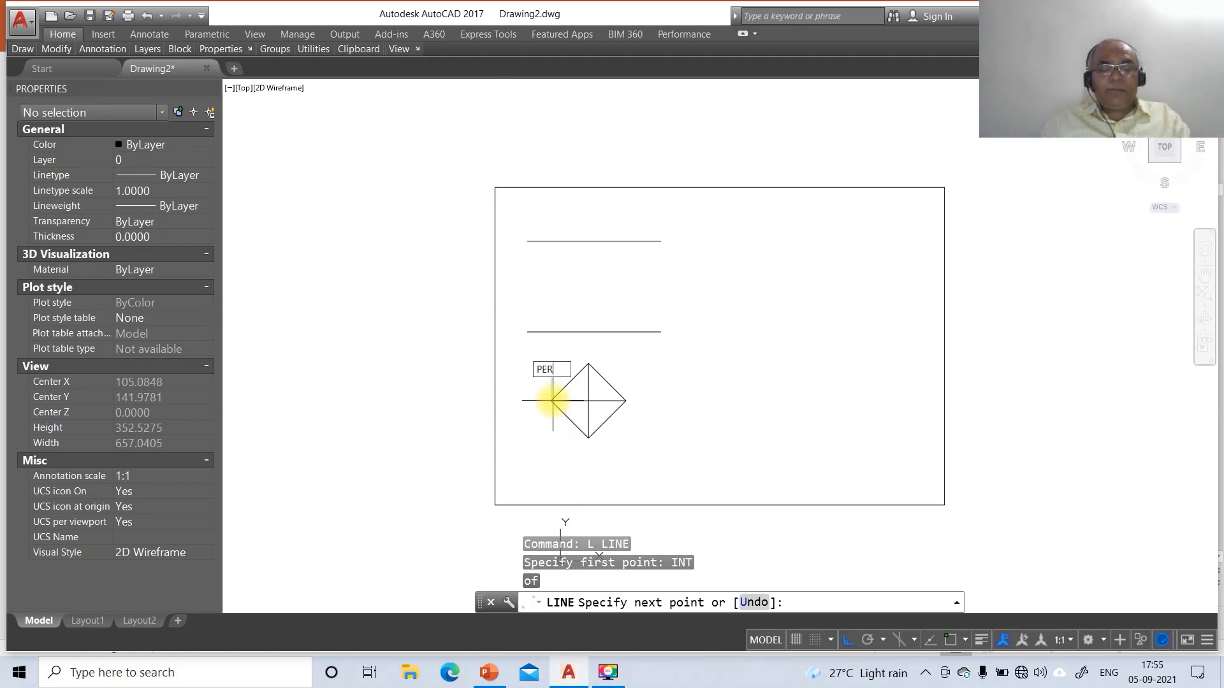
type("PER")
key("Return")
left_click(563, 332)
key("Return")
key("Return")
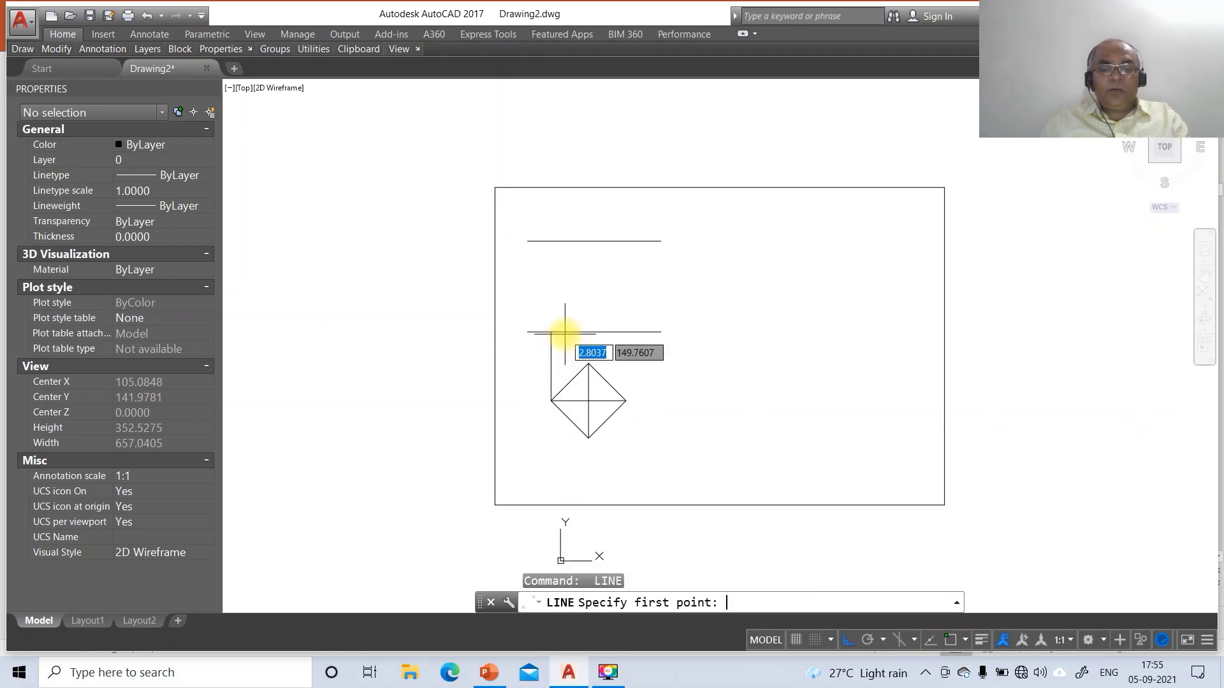
Draw a line from the diamond's top vertex up to the upper line, then the left sloping edge
type("INT")
key("Return")
left_click(589, 366)
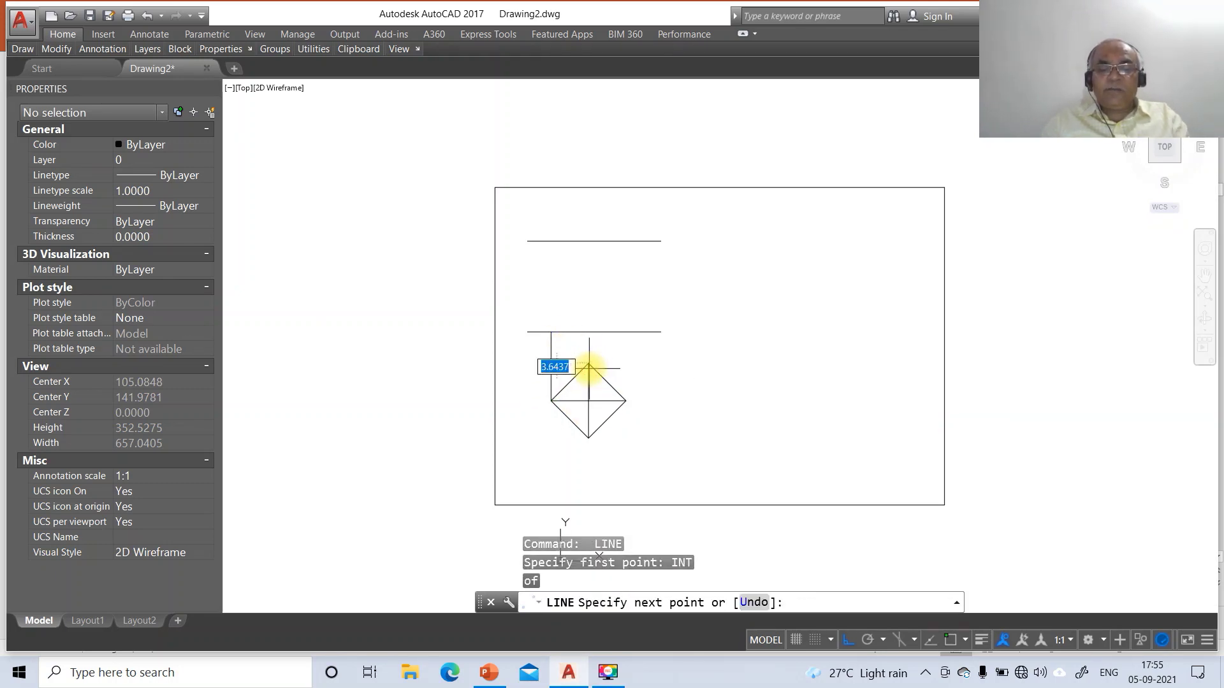
type("PER")
key("Return")
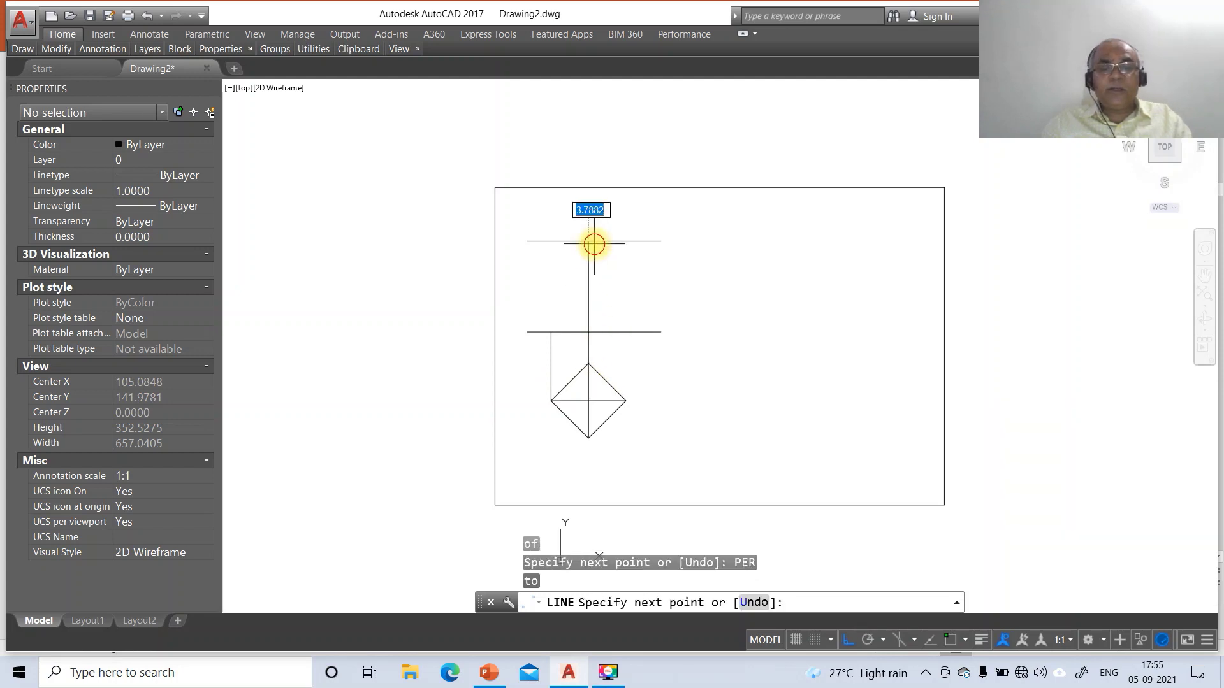
type("INT")
key("Return")
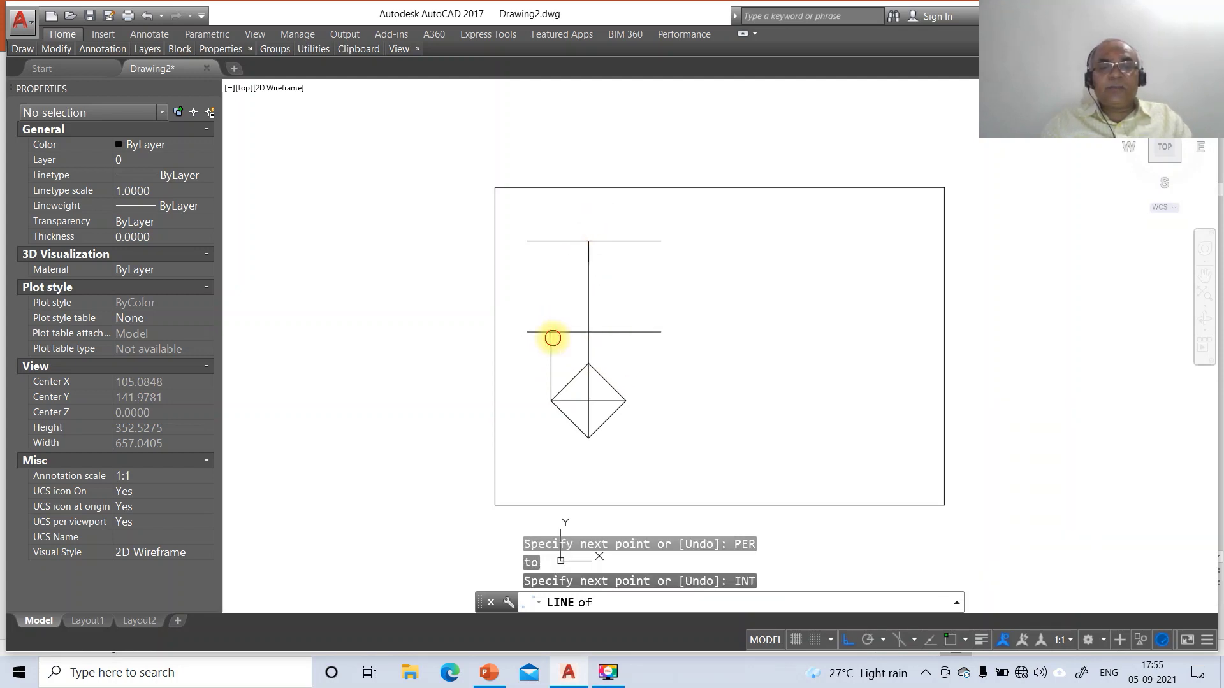
left_click(552, 332)
type("MI")
key("Return")
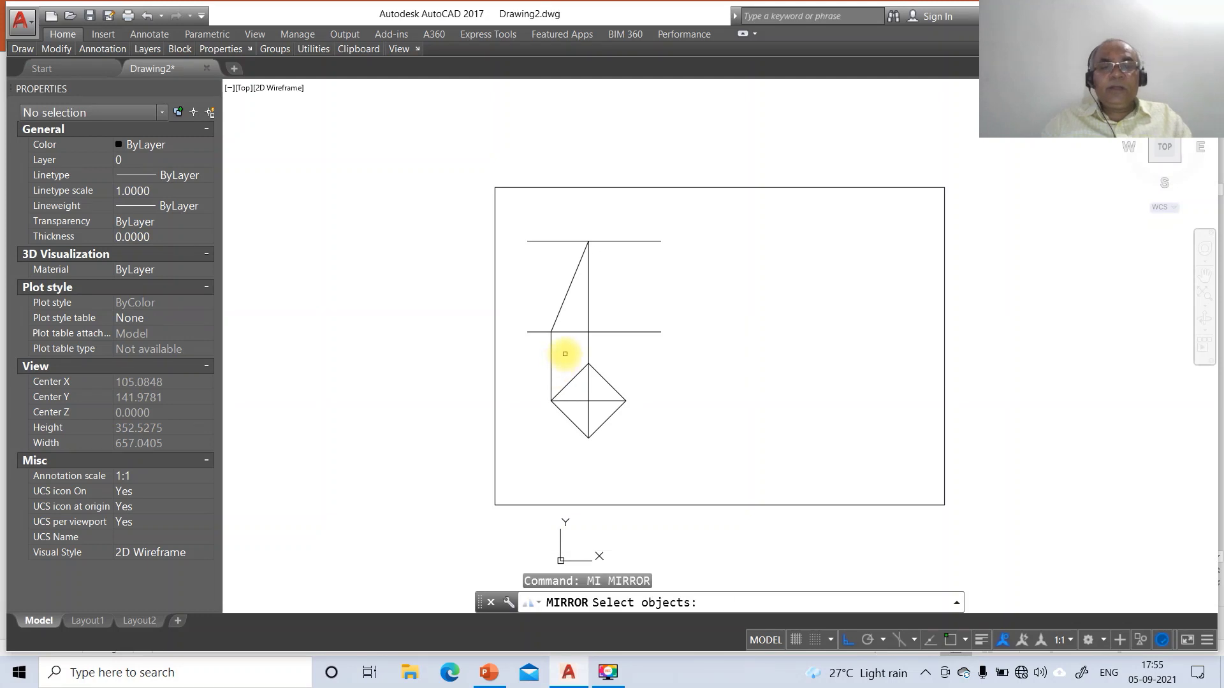
Mirror the left vertical line and sloping edge about the centre line, keeping the originals
left_click(566, 351)
left_click(527, 364)
left_click(559, 313)
key("Return")
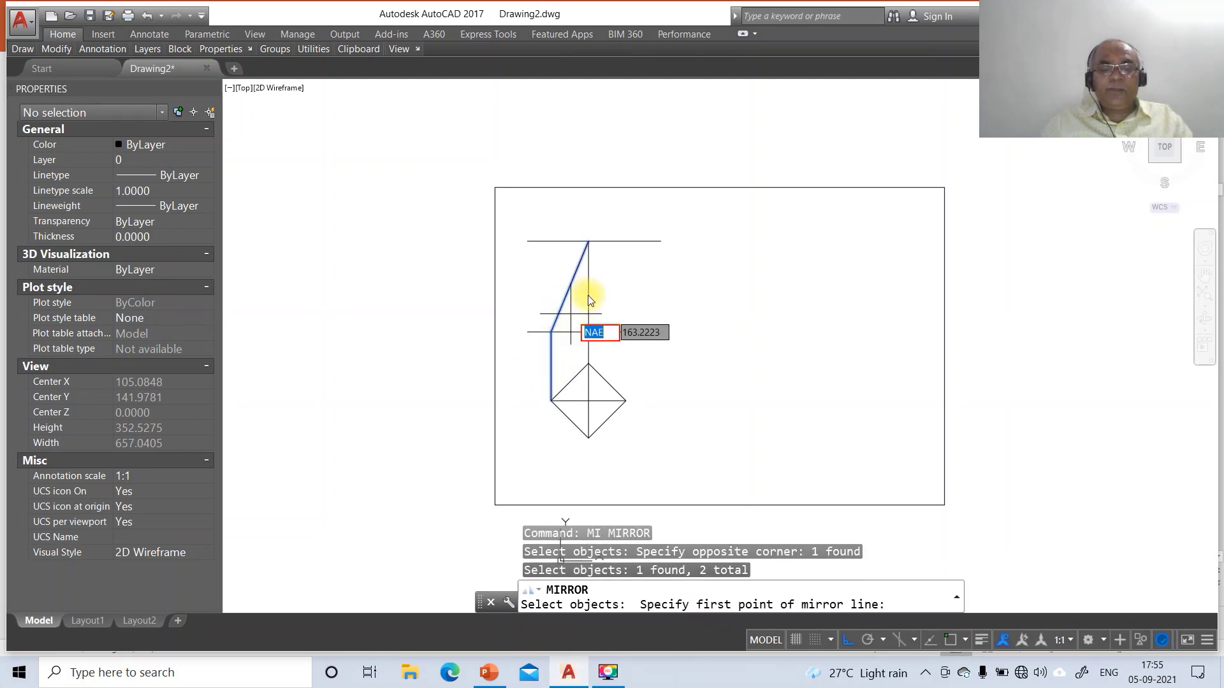
type("NEA")
key("Return")
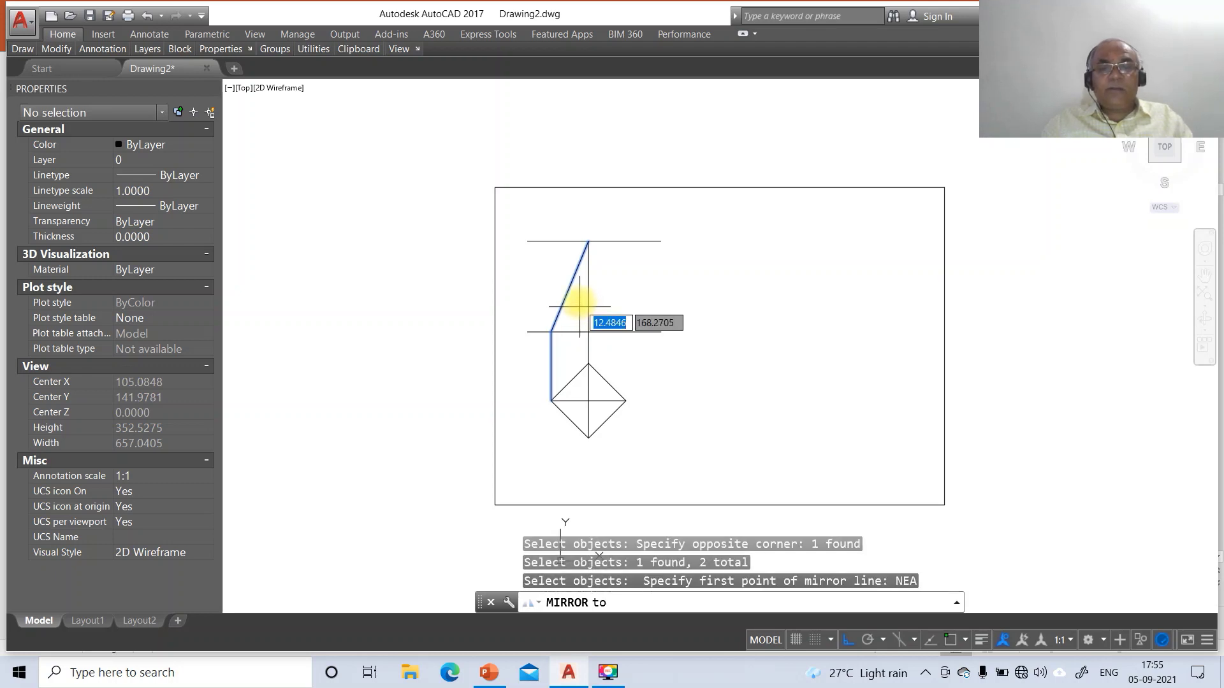
left_click(588, 274)
left_click(588, 353)
key("Return")
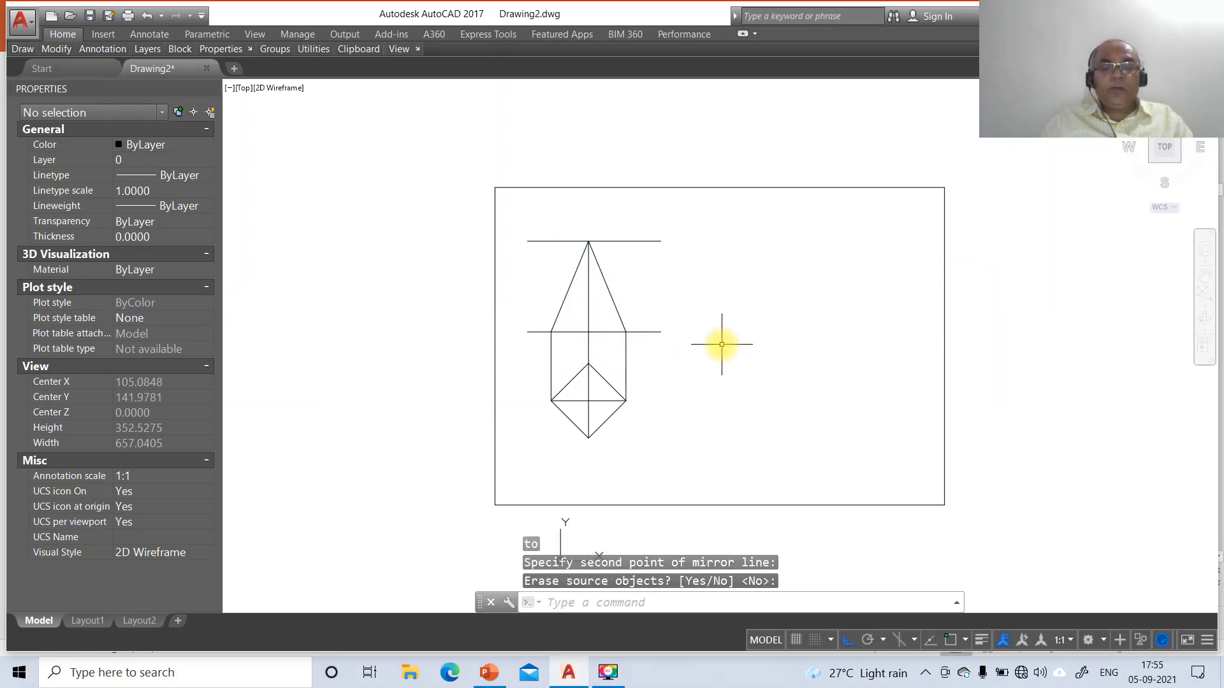
Fillet the base line to the left and right edges to clean the triangle's base corners
type("F")
key("Return")
left_click(566, 331)
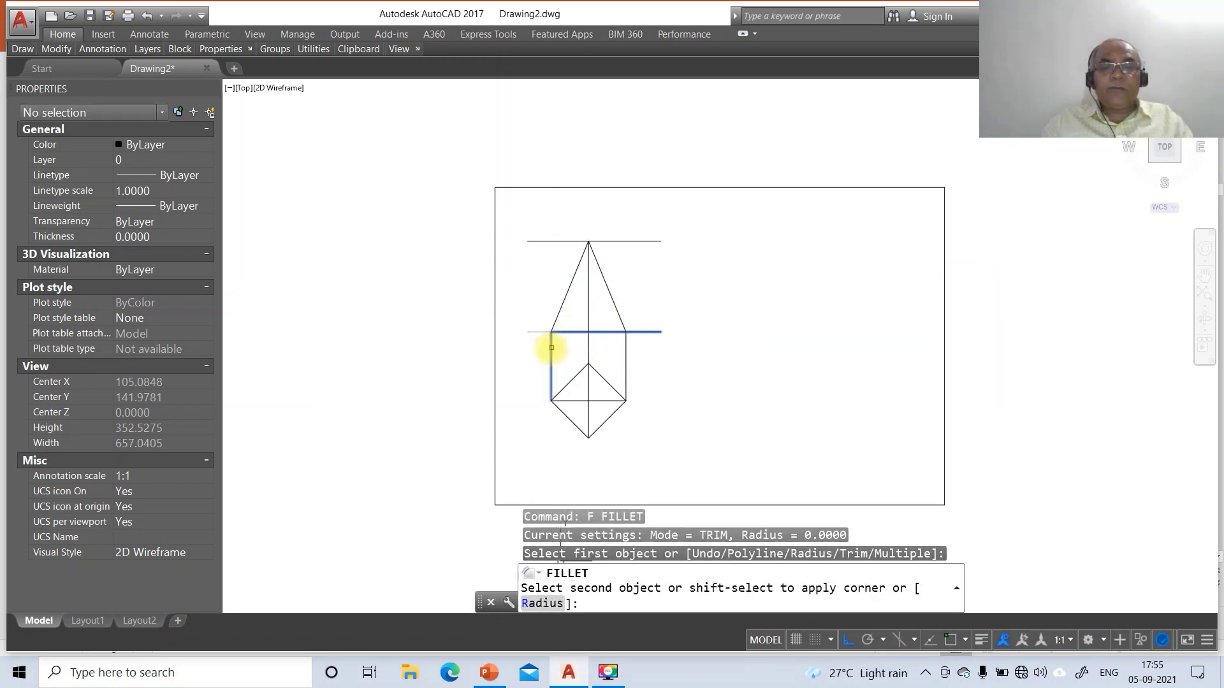
left_click(550, 348)
key("Return")
left_click(606, 331)
left_click(624, 351)
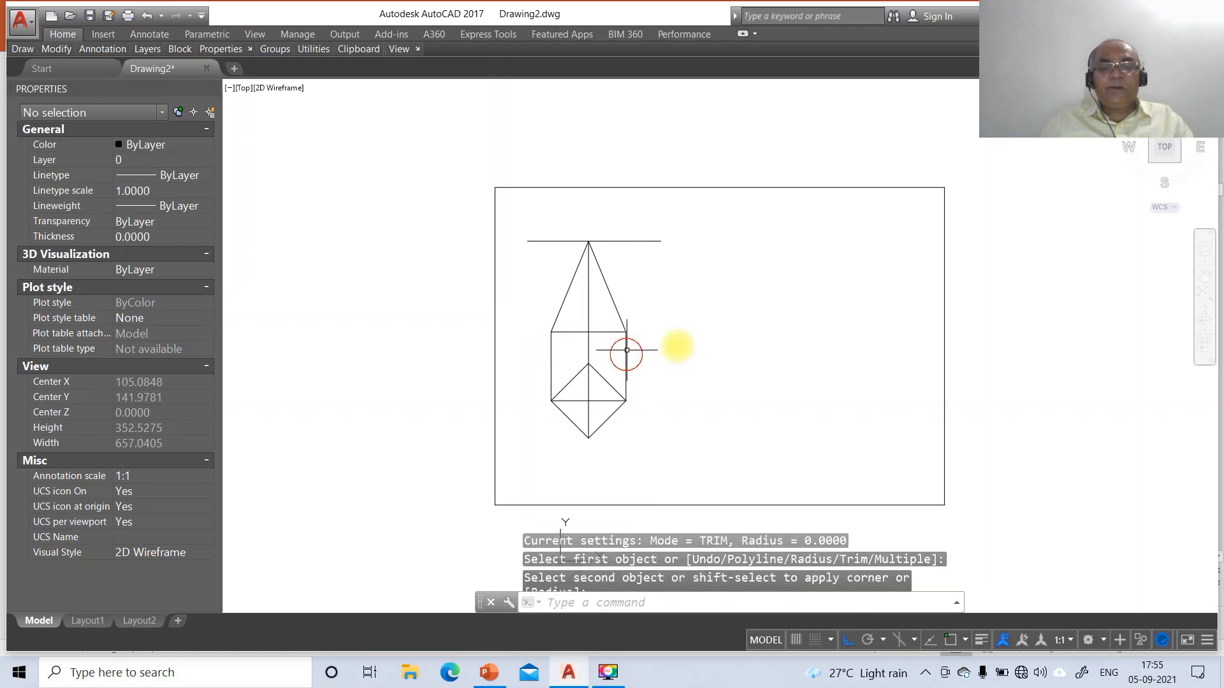
Erase the top horizontal line
type("E")
key("Return")
left_click(641, 248)
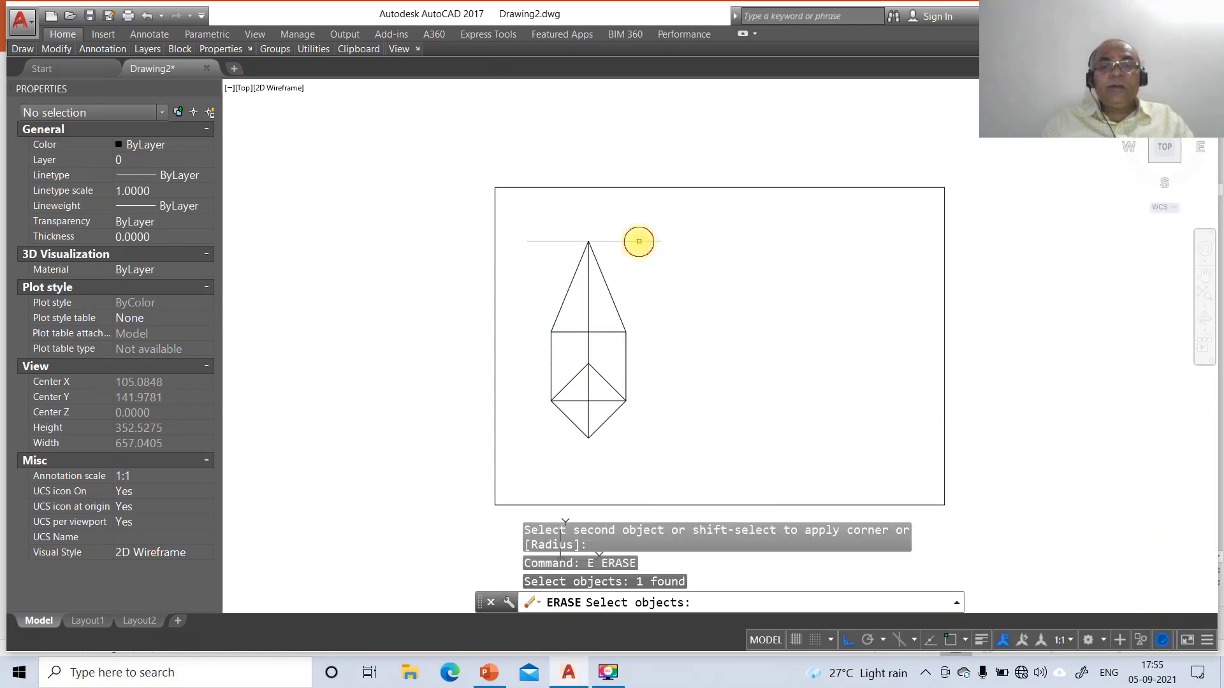
key("Return")
Break the centre line at its intersection with the triangle's base
type("BR")
key("Return")
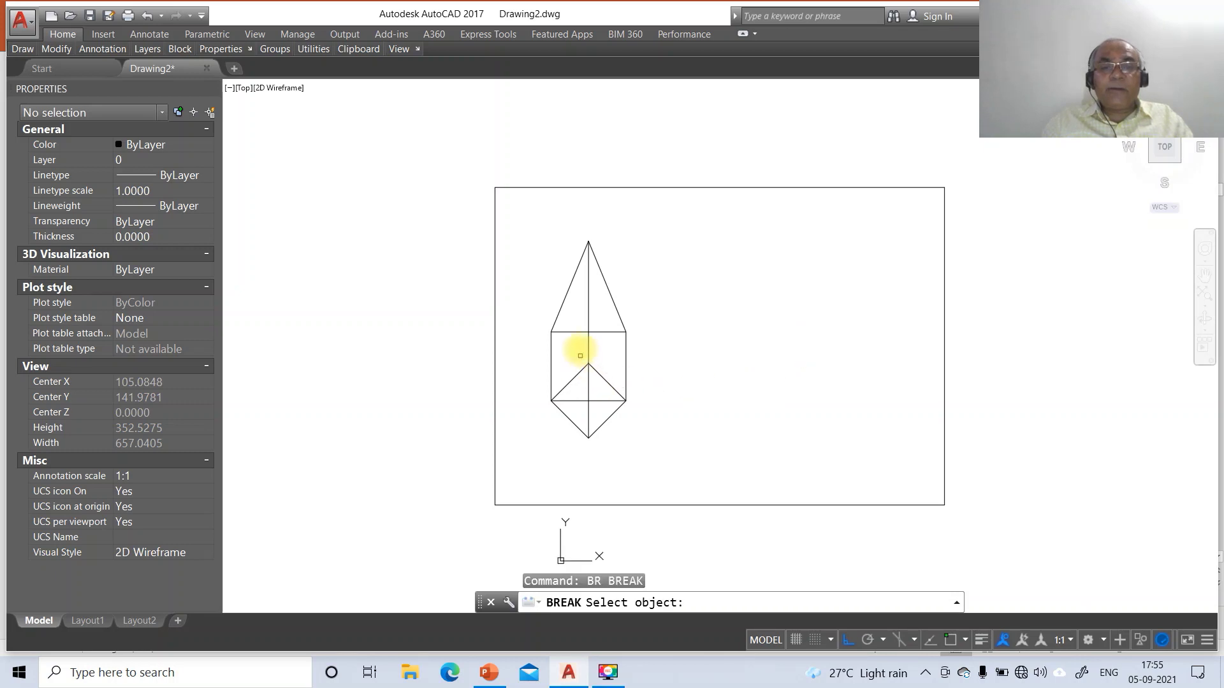
left_click(587, 312)
type("F")
key("Return")
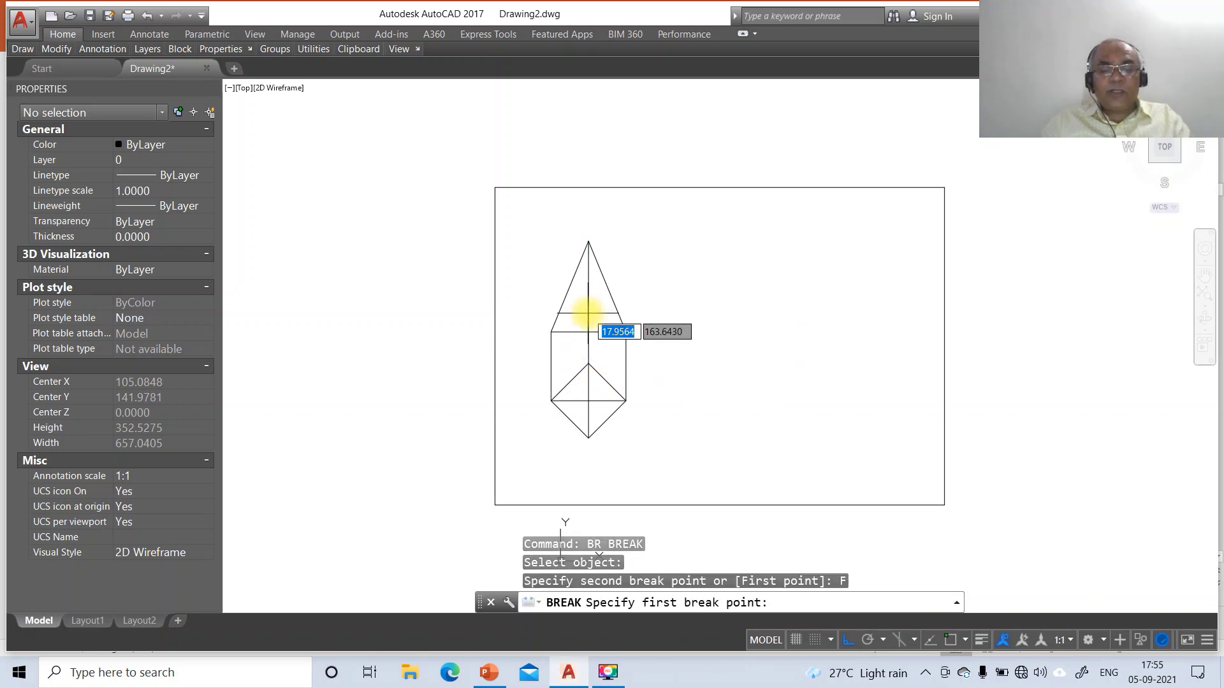
type("INT")
key("Return")
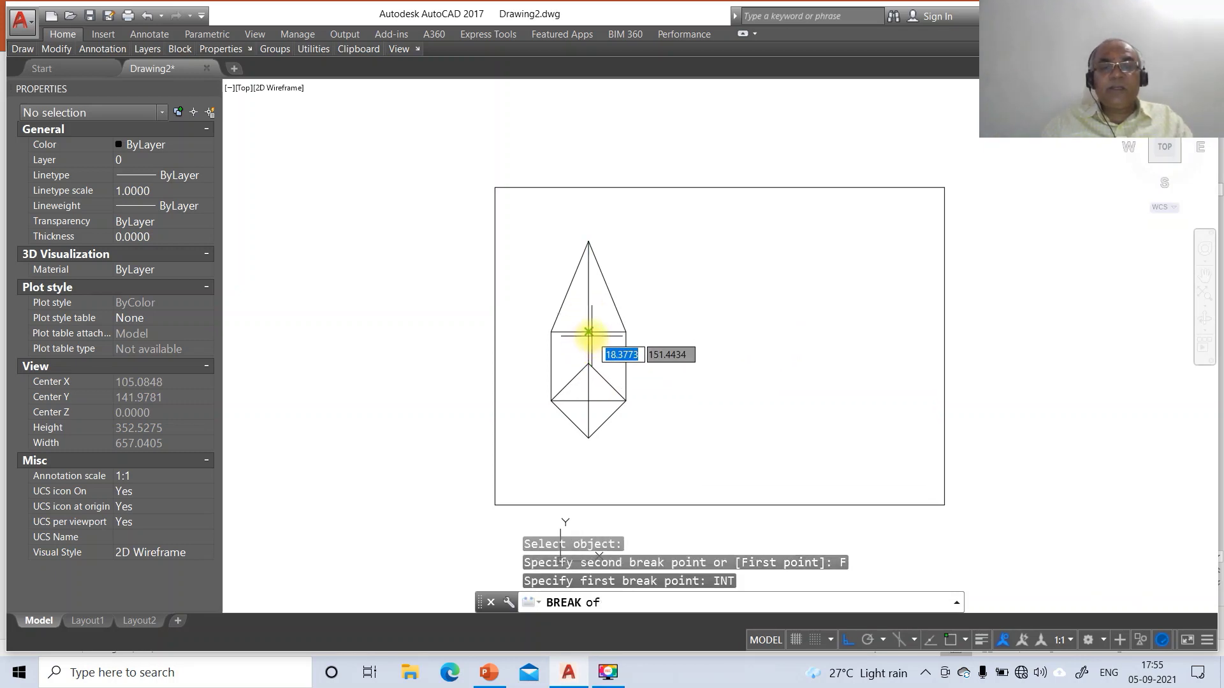
left_click(588, 337)
type("@")
key("Return")
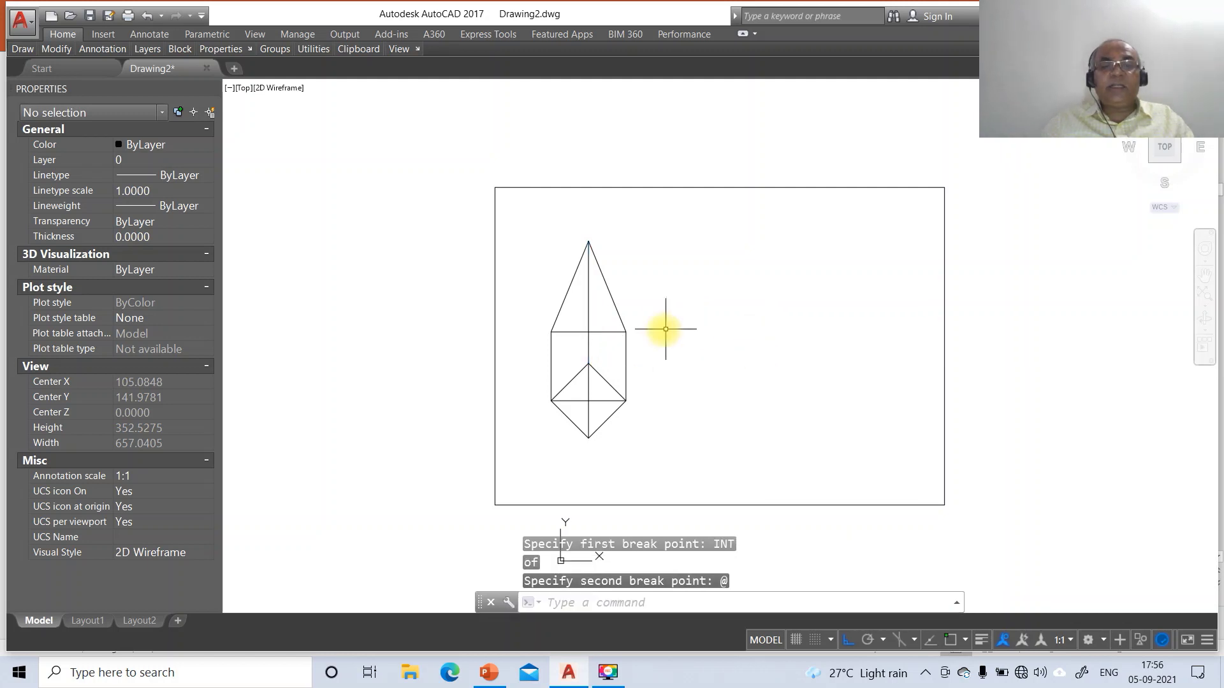
Move the diamond top view onto layer TV
left_click(598, 423)
left_click(564, 526)
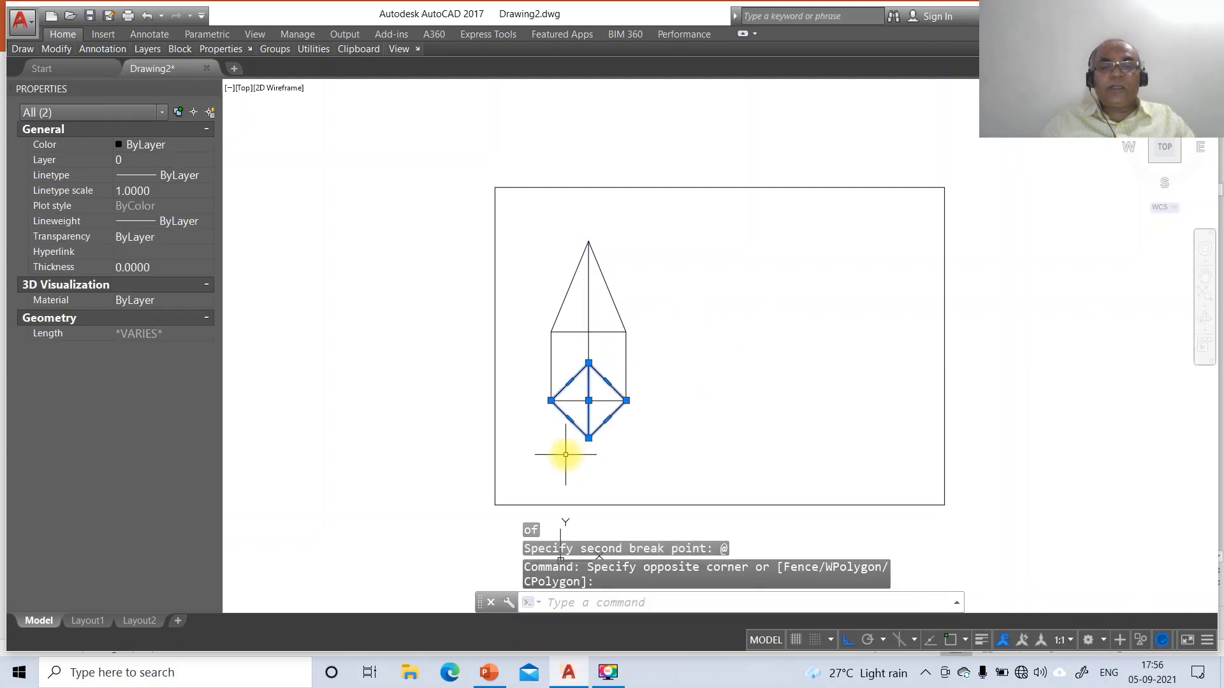
left_click(54, 164)
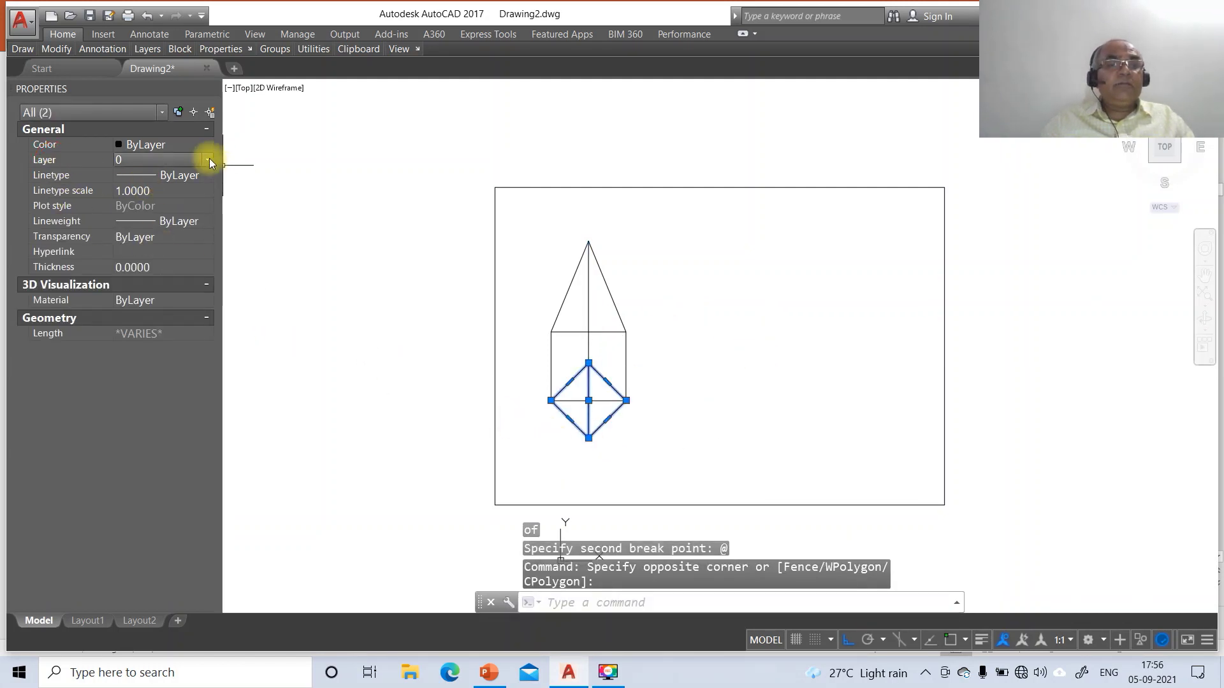
left_click(209, 161)
left_click(144, 228)
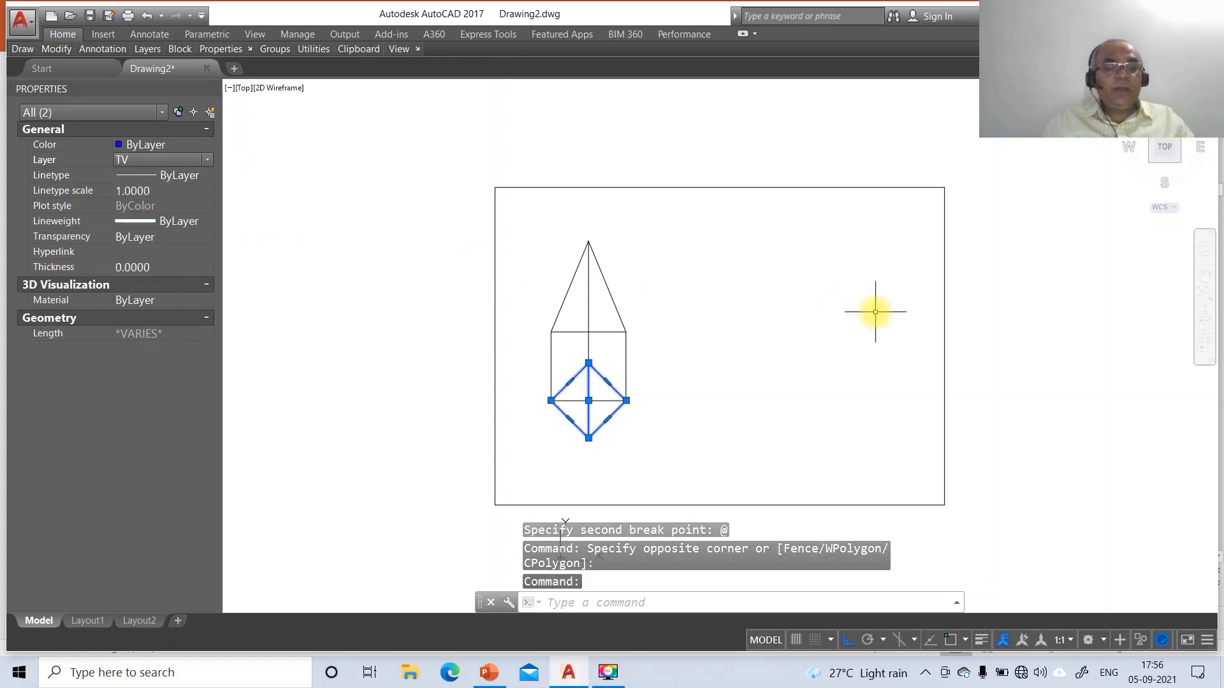
key("Escape")
key("Escape")
Move the triangle front view onto layer FV, turn on lineweight display, and switch to PowerPoint
left_click(644, 265)
left_click(572, 327)
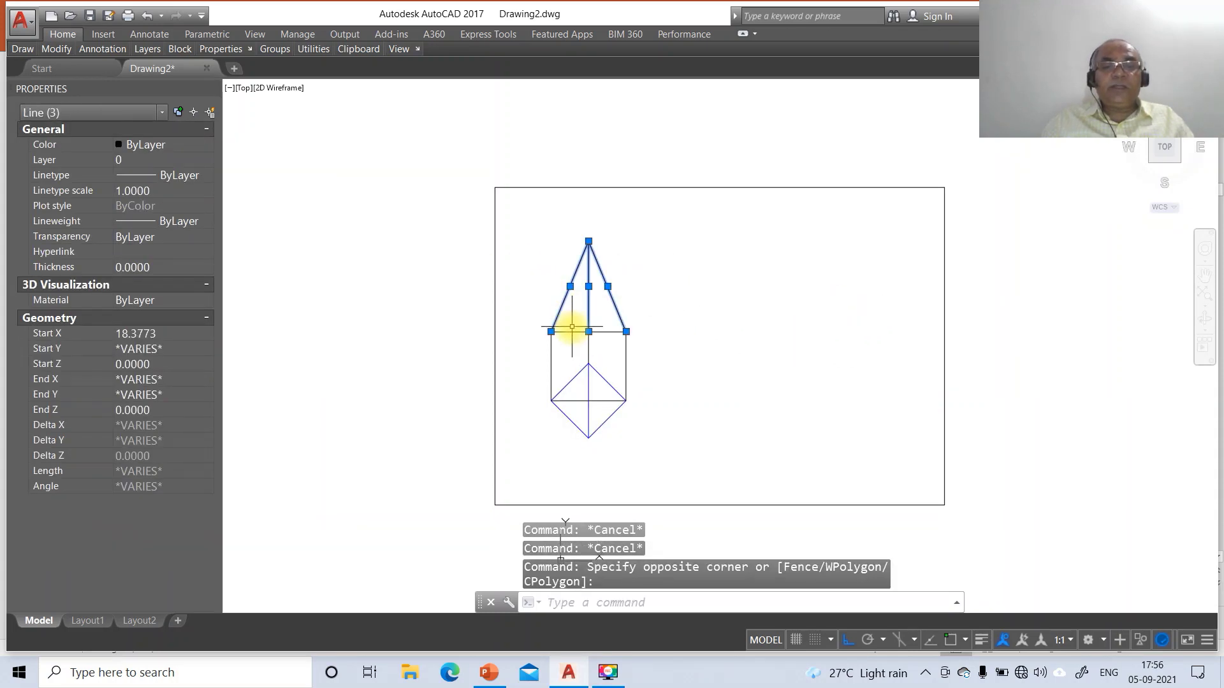
left_click(574, 332)
left_click(51, 162)
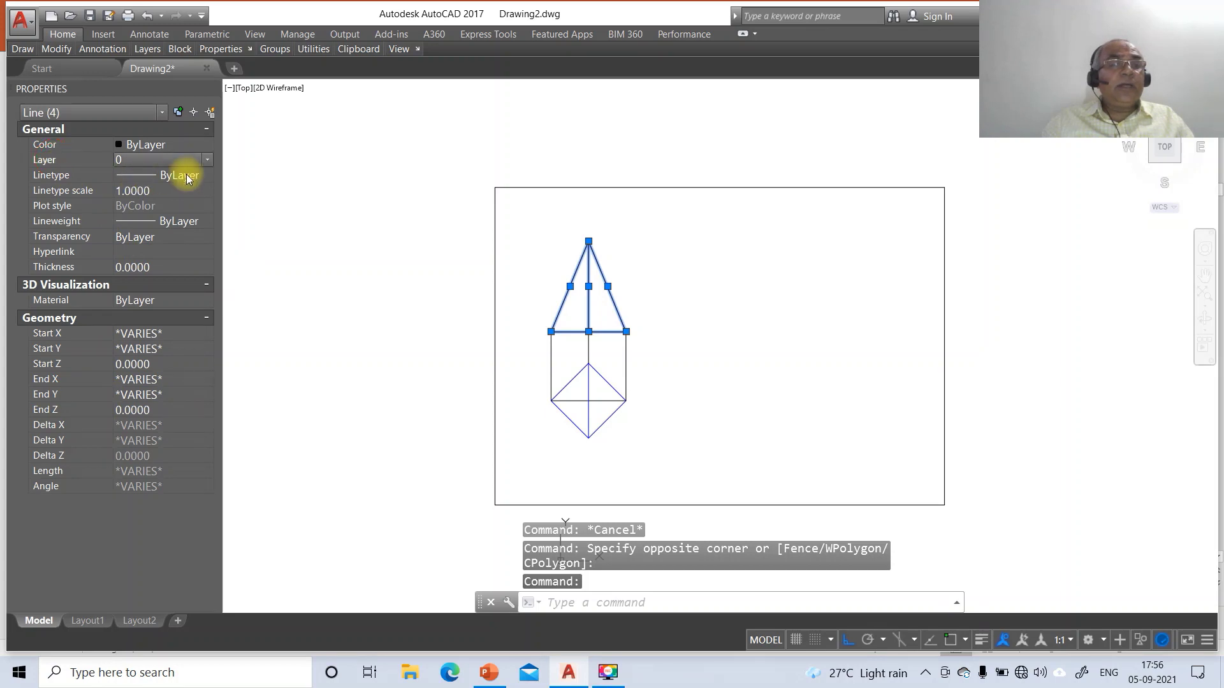
left_click(205, 163)
left_click(148, 200)
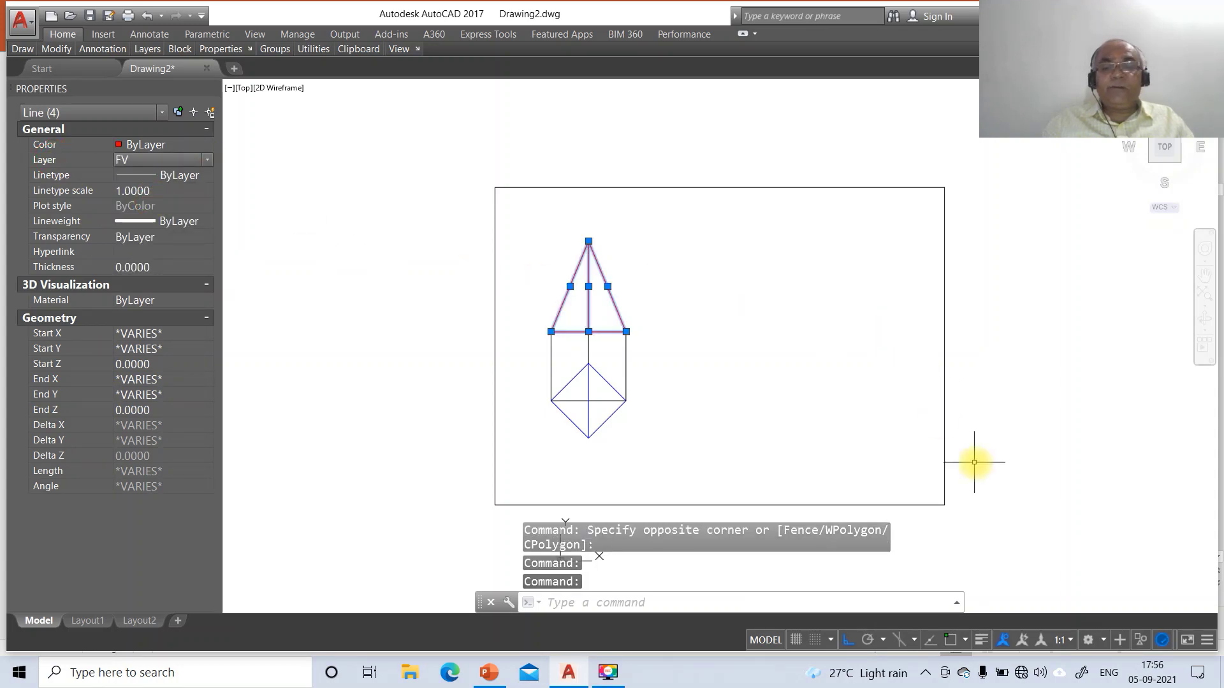
key("Escape")
left_click(981, 640)
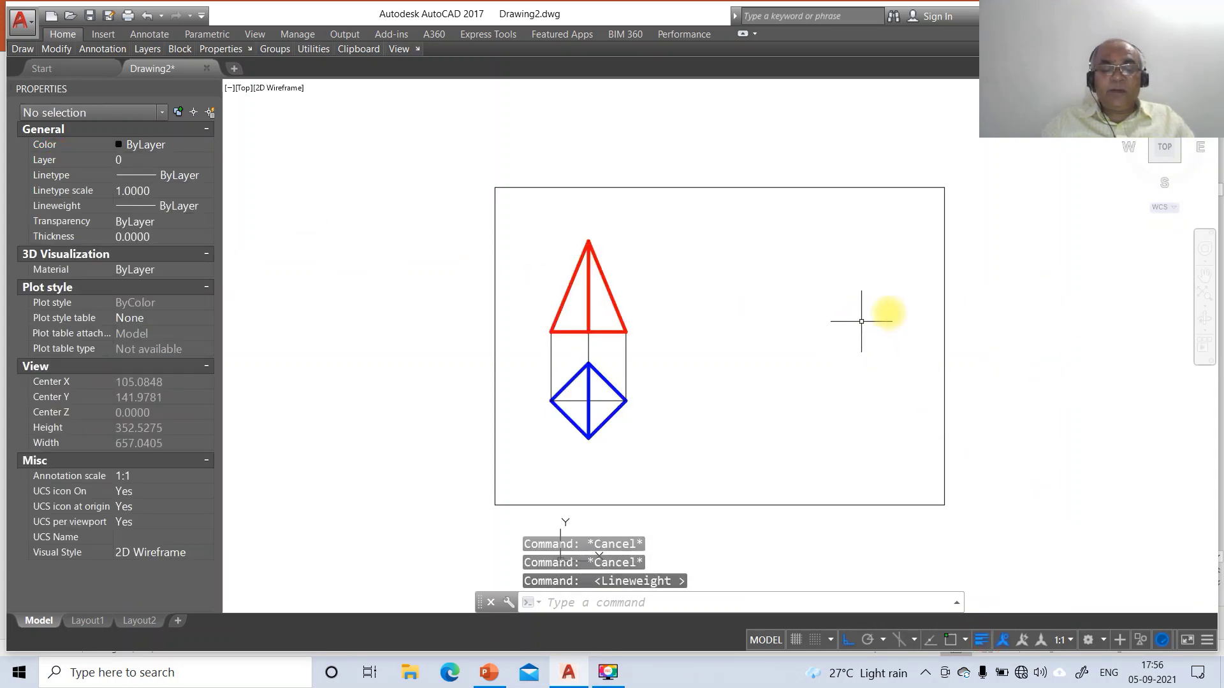
left_click(489, 672)
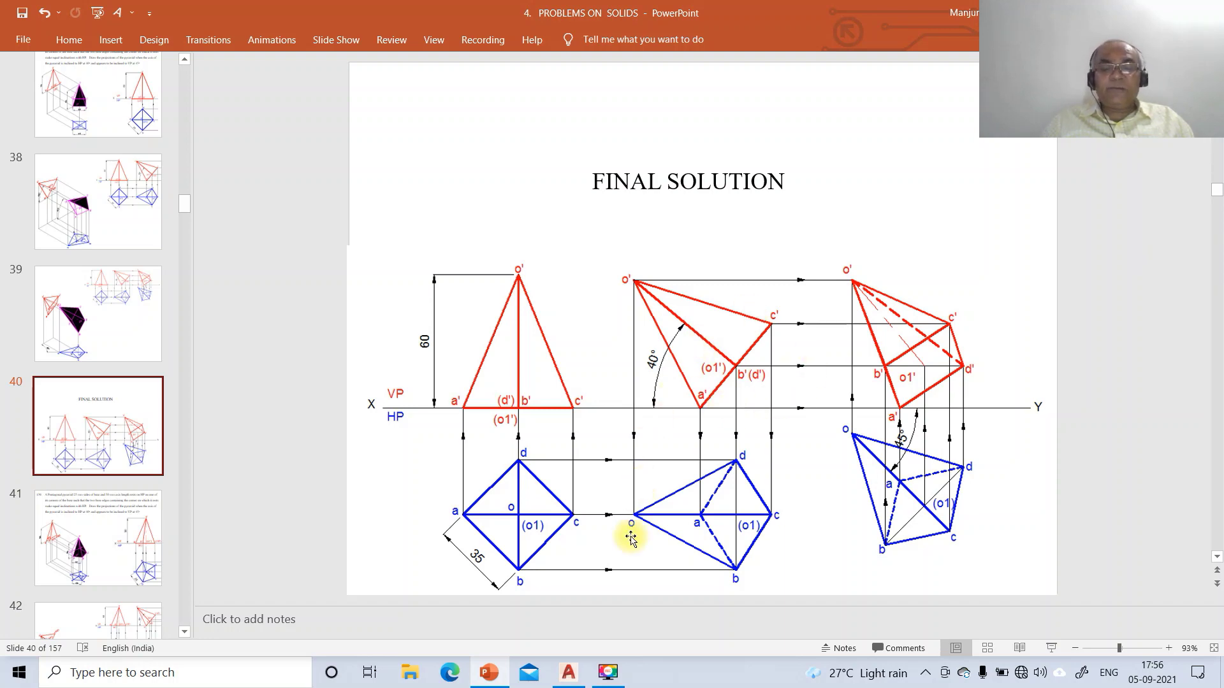
Return to the AutoCAD drawing after reviewing the FINAL SOLUTION slide
left_click(569, 674)
Copy the red front-view triangle to the right of the original views
type("co")
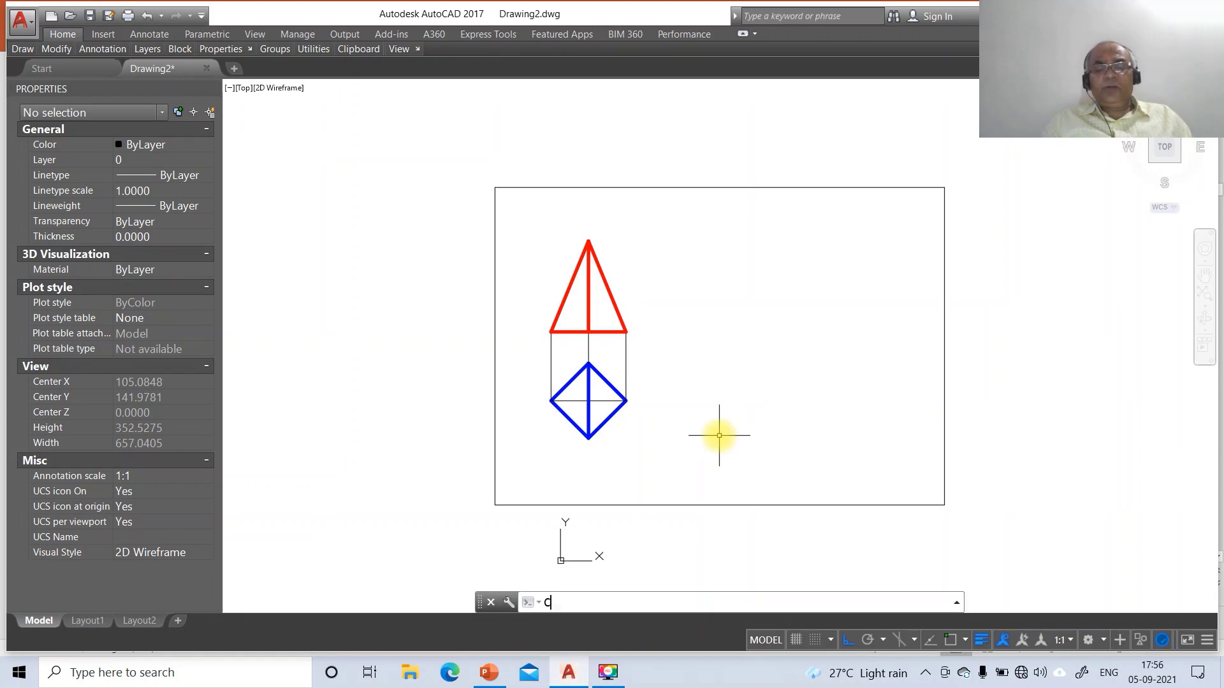
key("Return")
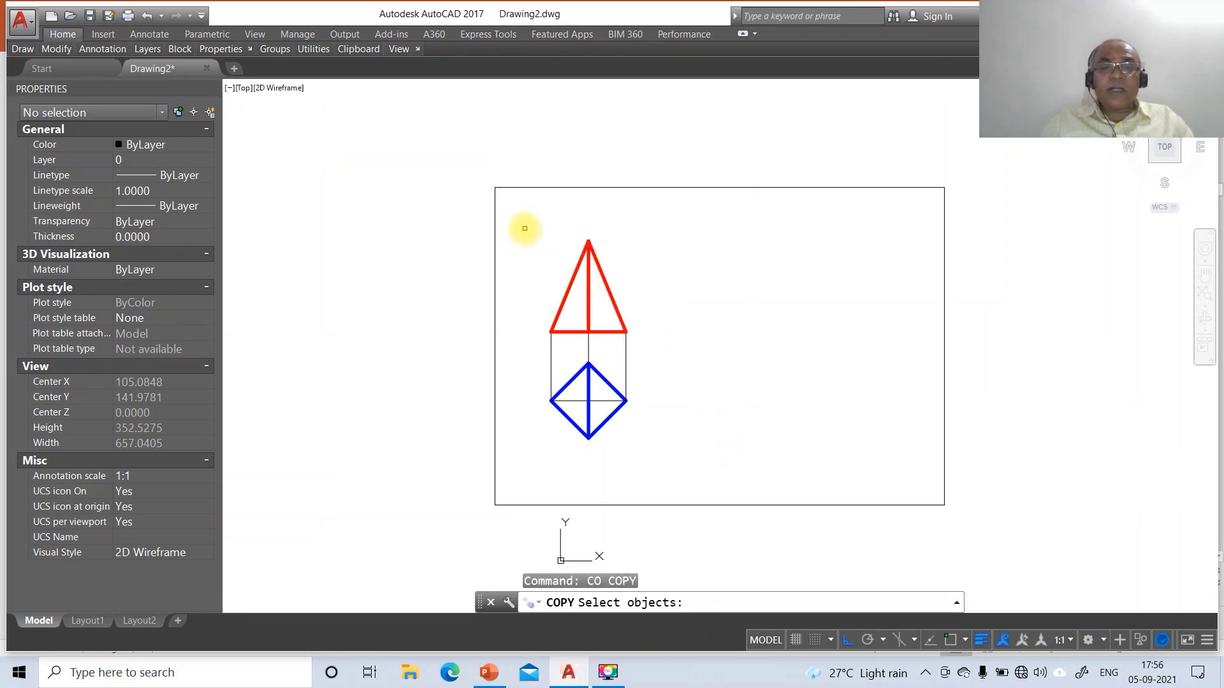
left_click(524, 227)
left_click(679, 349)
key("Return")
left_click(679, 359)
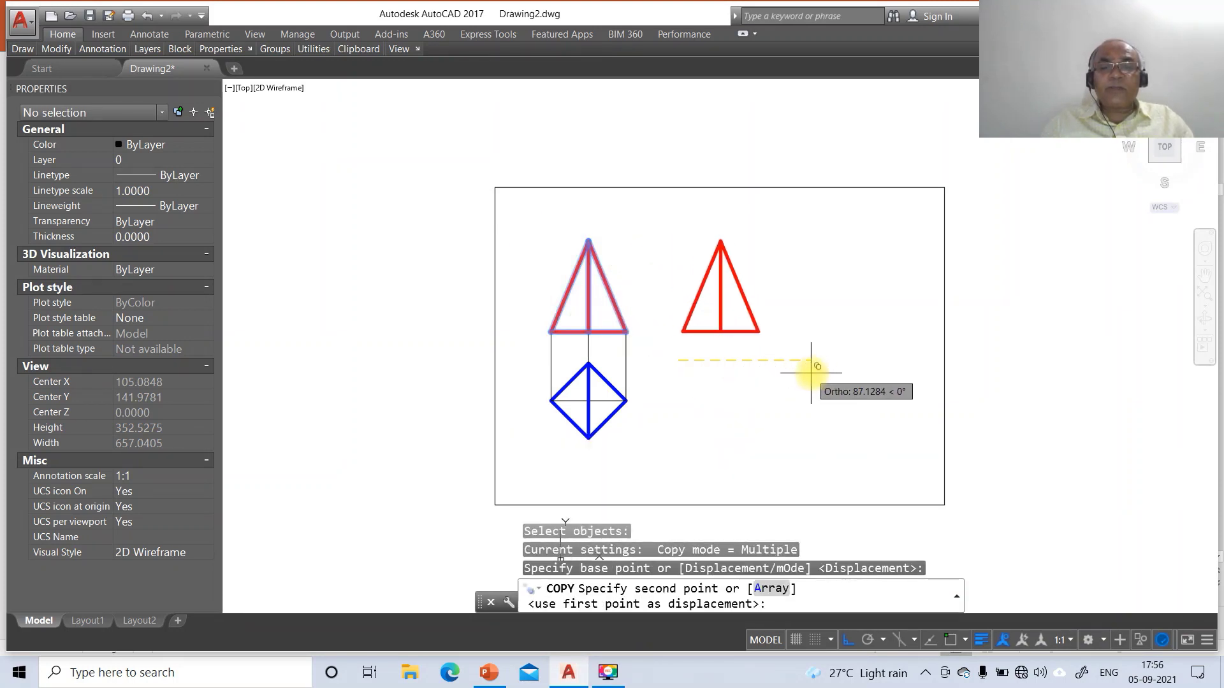
left_click(842, 368)
key("Return")
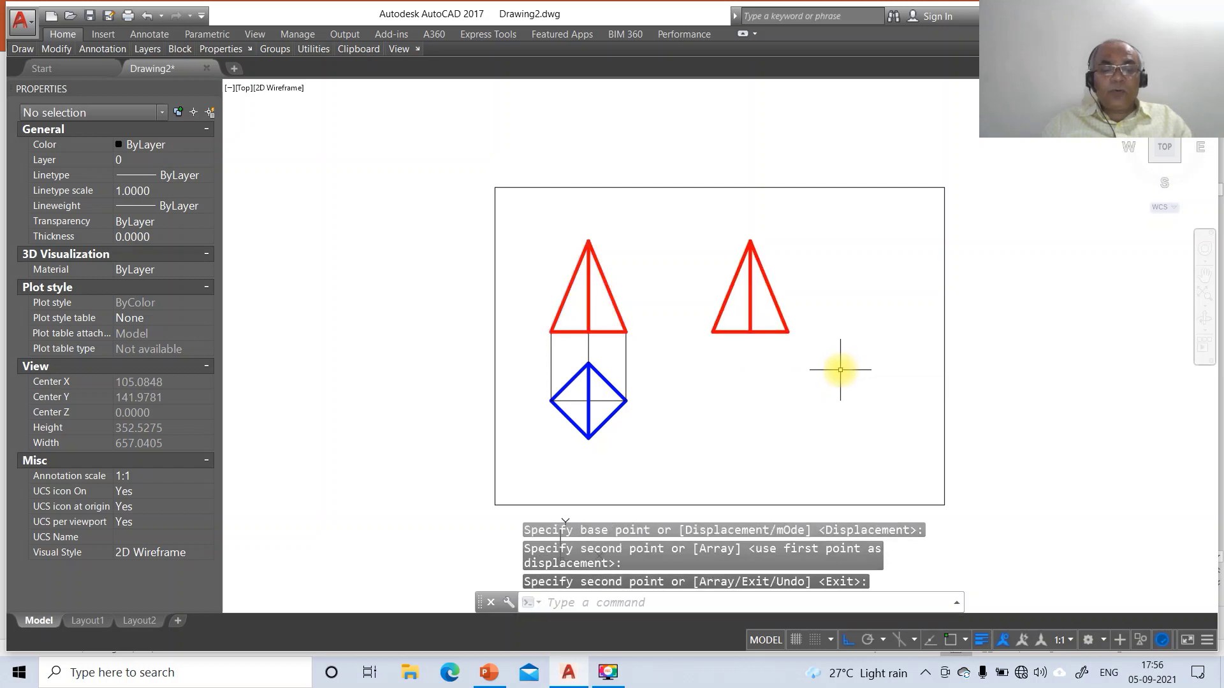
Rotate the copied triangle 50° about its bottom-left corner
type("RO")
key("Return")
left_click(666, 194)
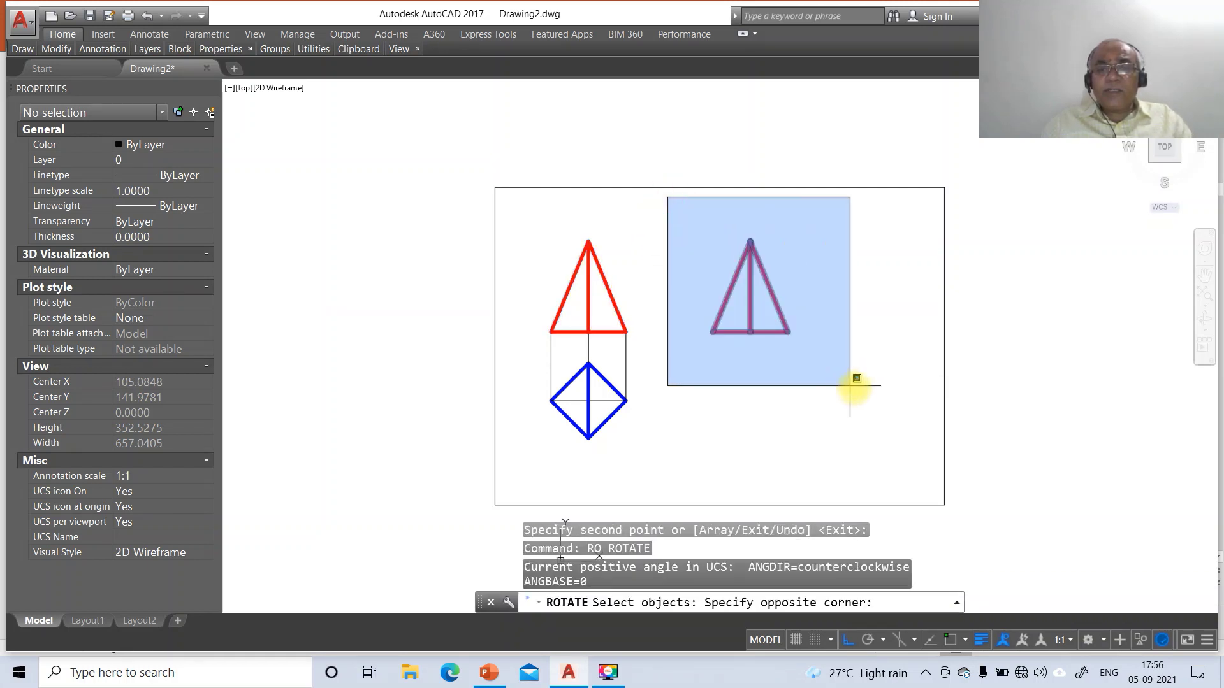
left_click(861, 390)
key("Return")
type("INT")
key("Return")
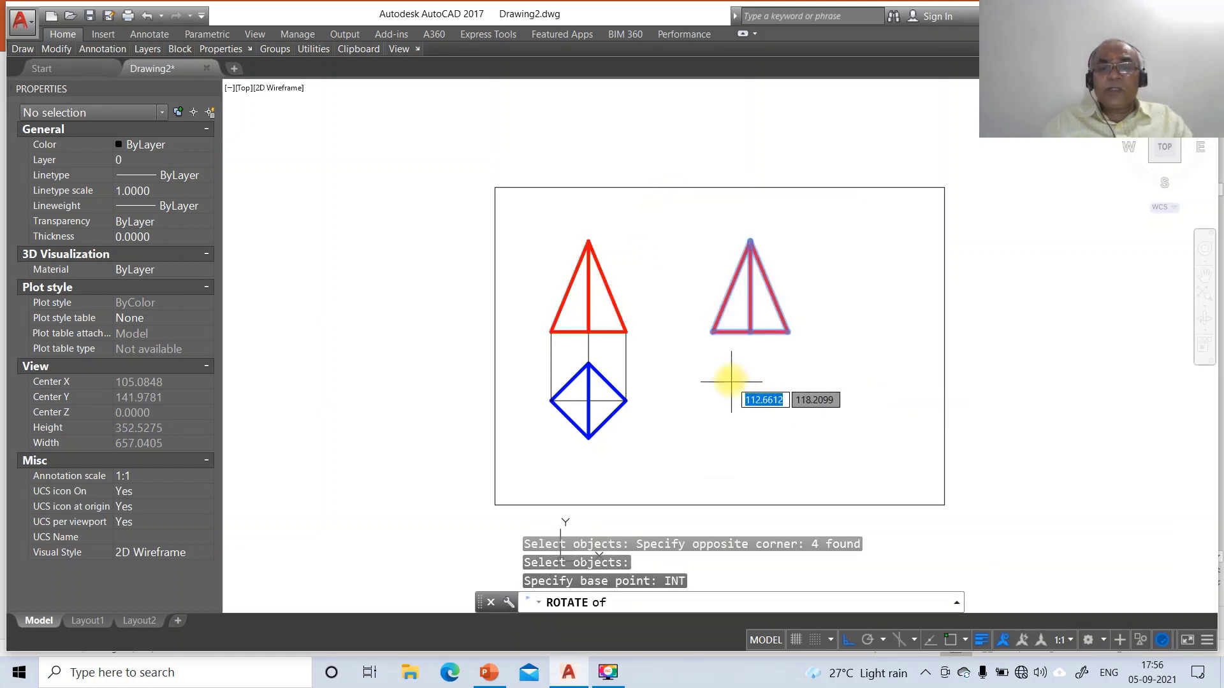
left_click(711, 331)
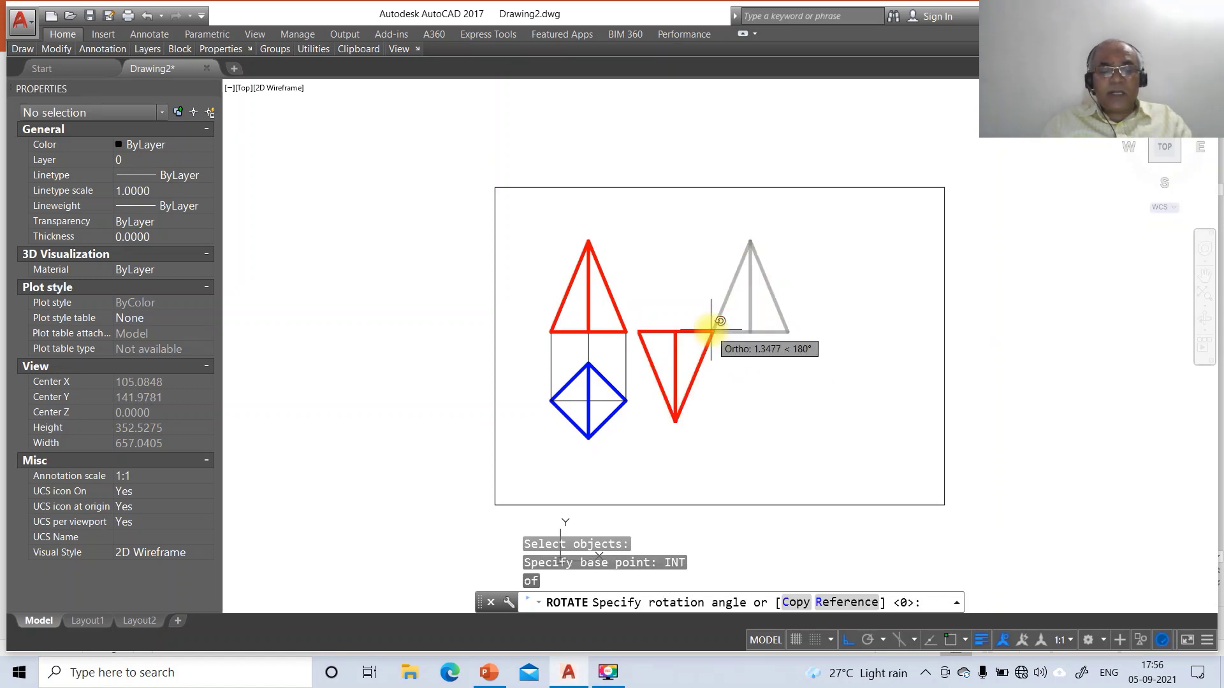
type("50")
key("Return")
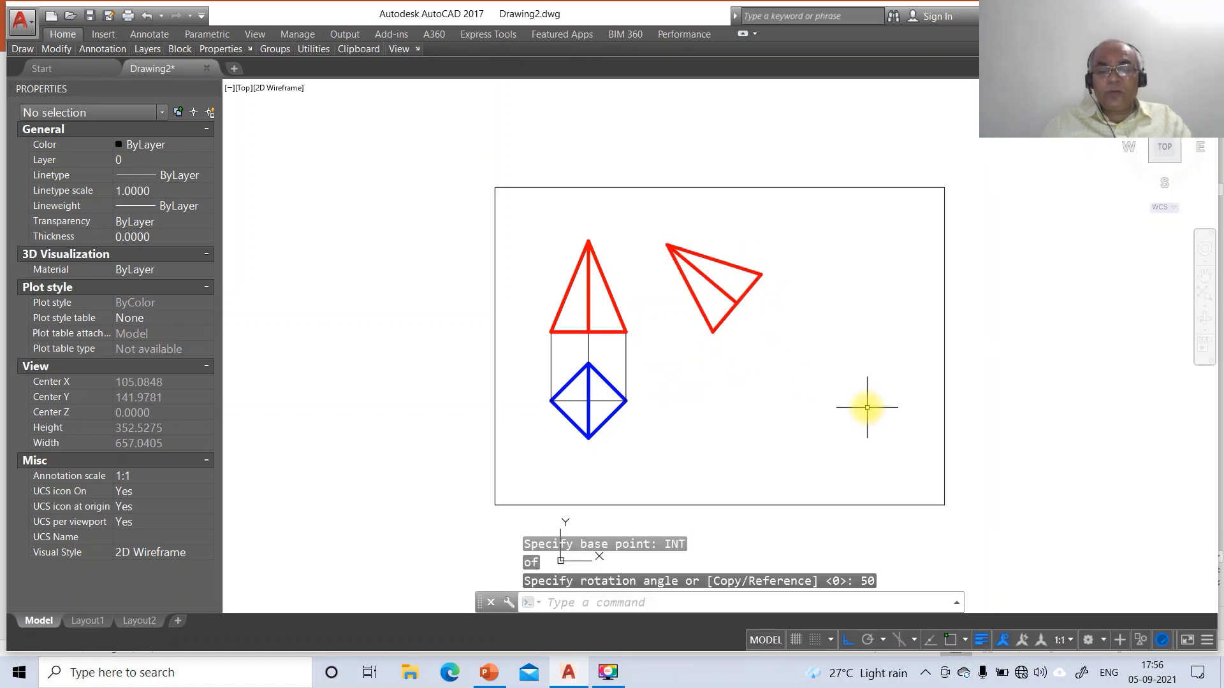
type("L")
key("Return")
type("INT")
key("Return")
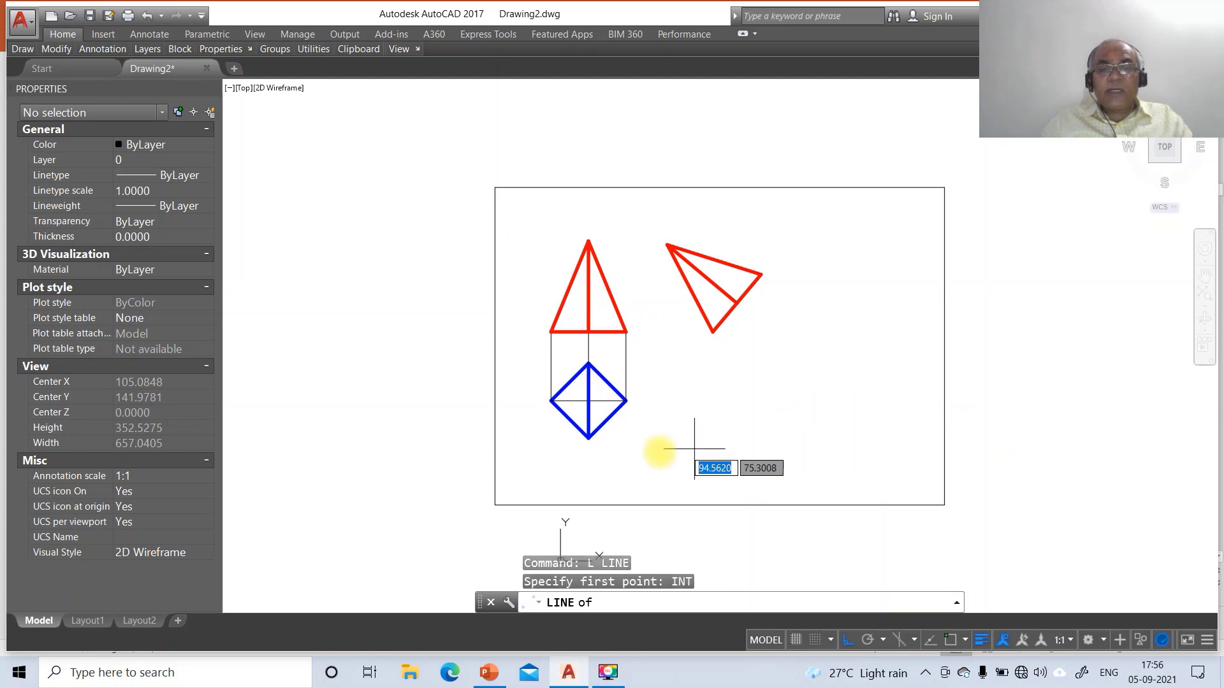
Draw a horizontal line from the diamond's right corner to the right of the views
left_click(627, 402)
left_click(842, 401)
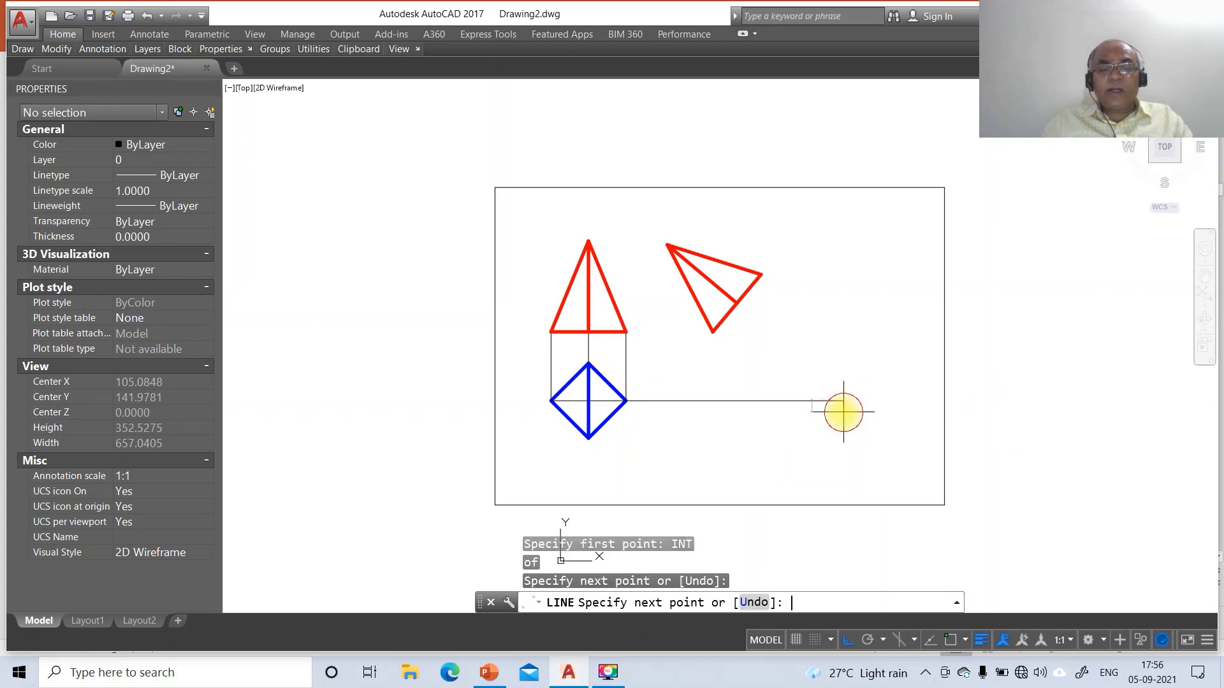
key("Return")
key("Return")
key("Escape")
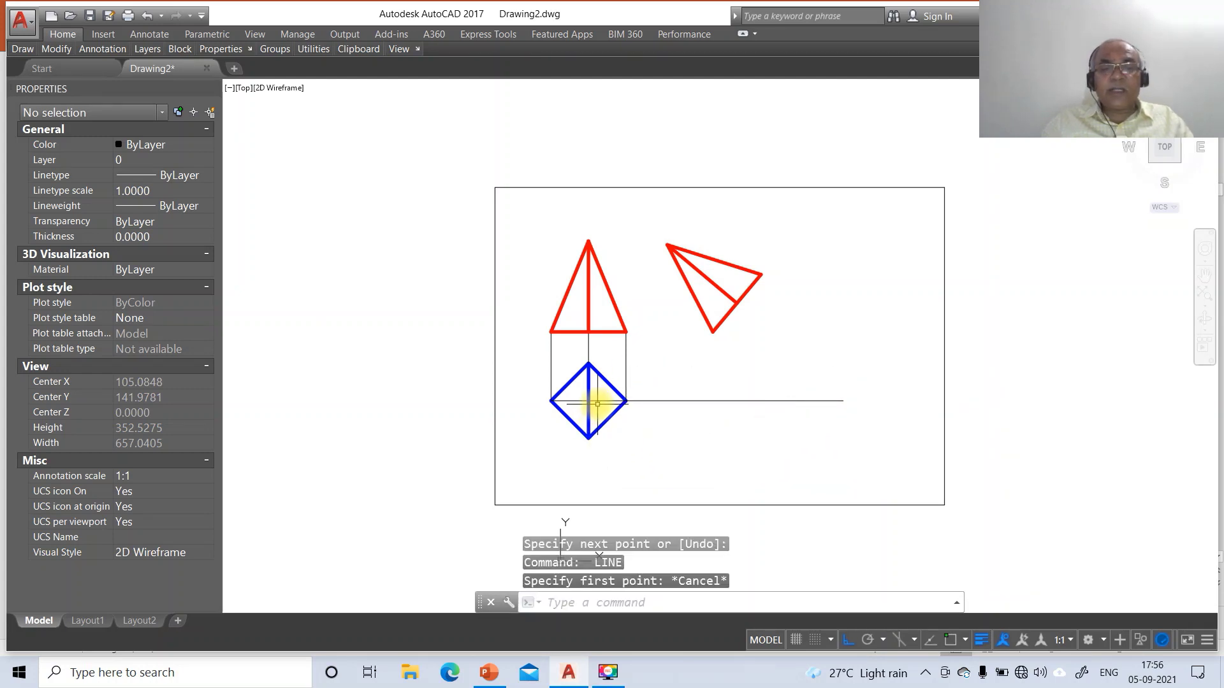
Move the diamond's horizontal diagonal onto layer FV
left_click(598, 401)
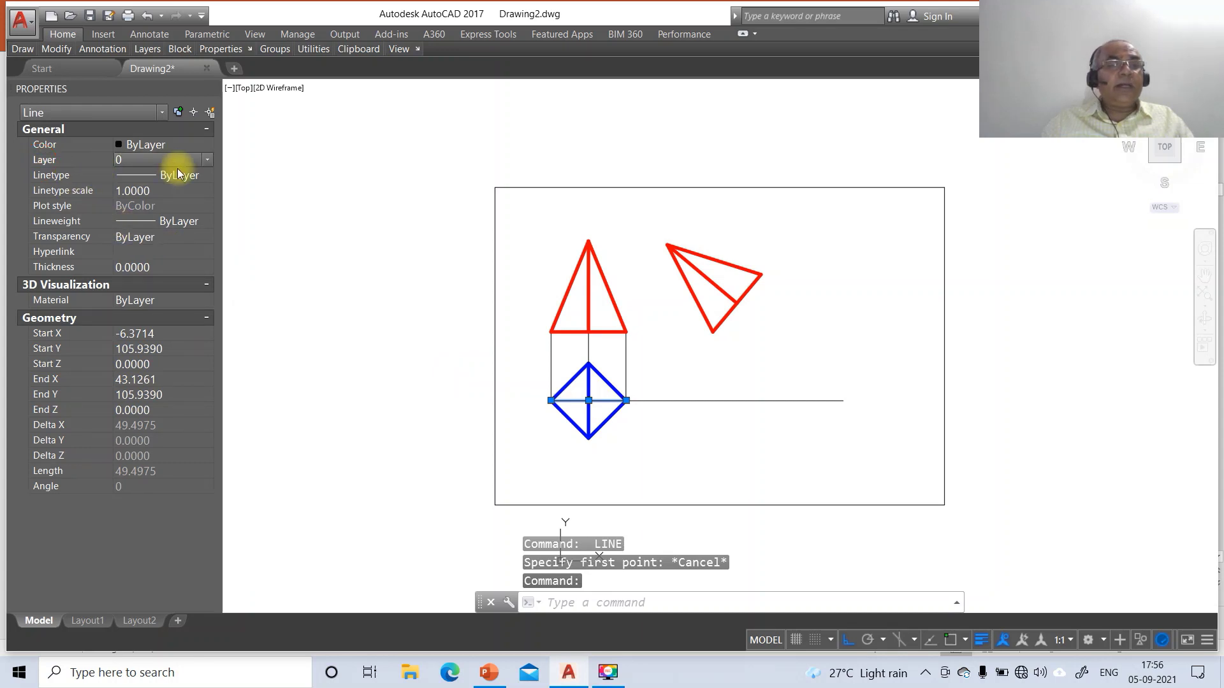
left_click(209, 161)
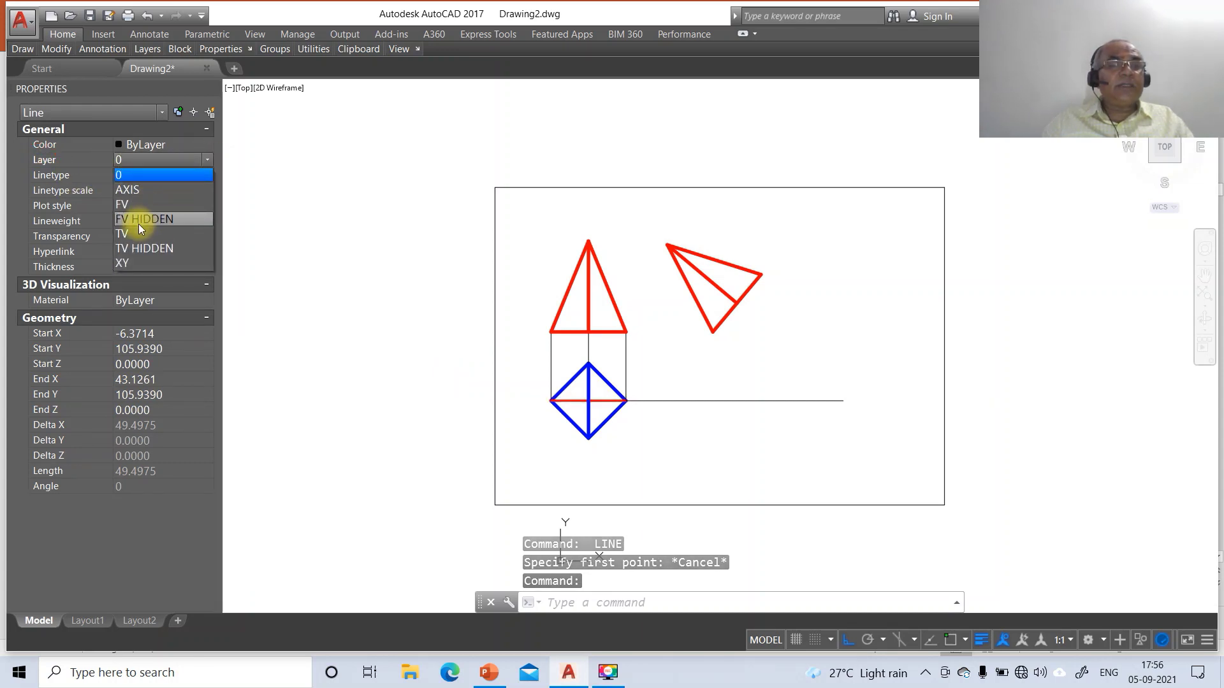
left_click(137, 205)
key("Escape")
key("Escape")
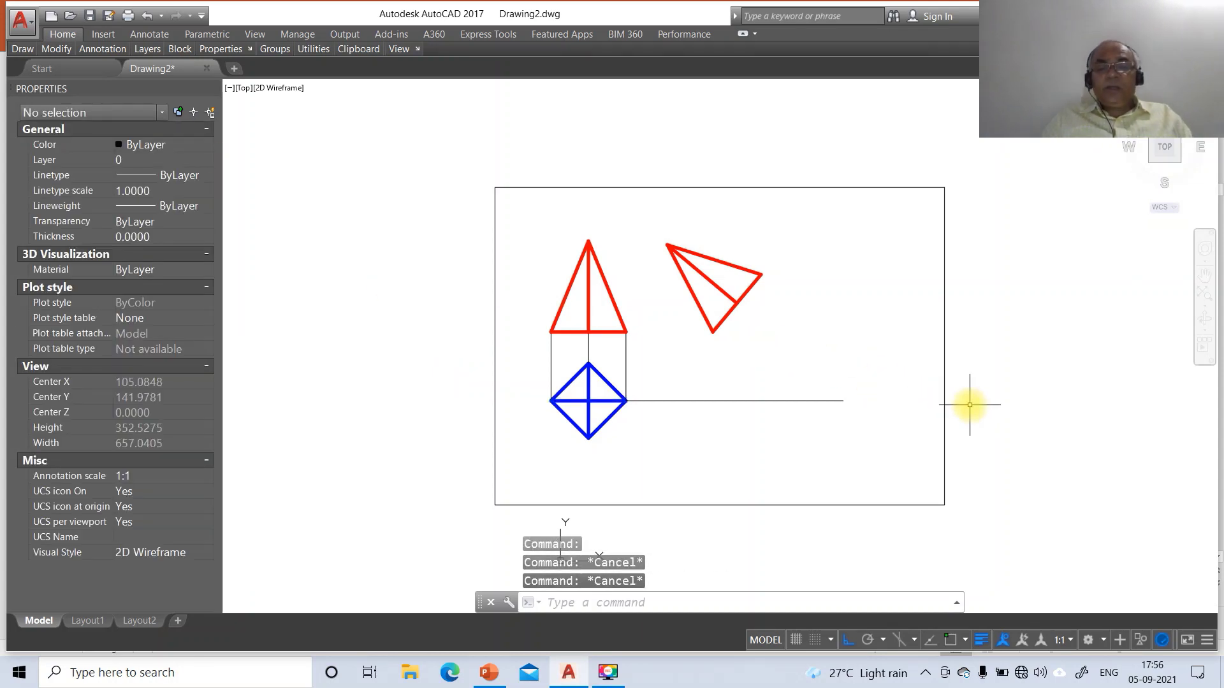
Draw perpendicular projectors from the tilted triangle's apex and lower corner down to the horizontal line
type("l")
key("Return")
type("int")
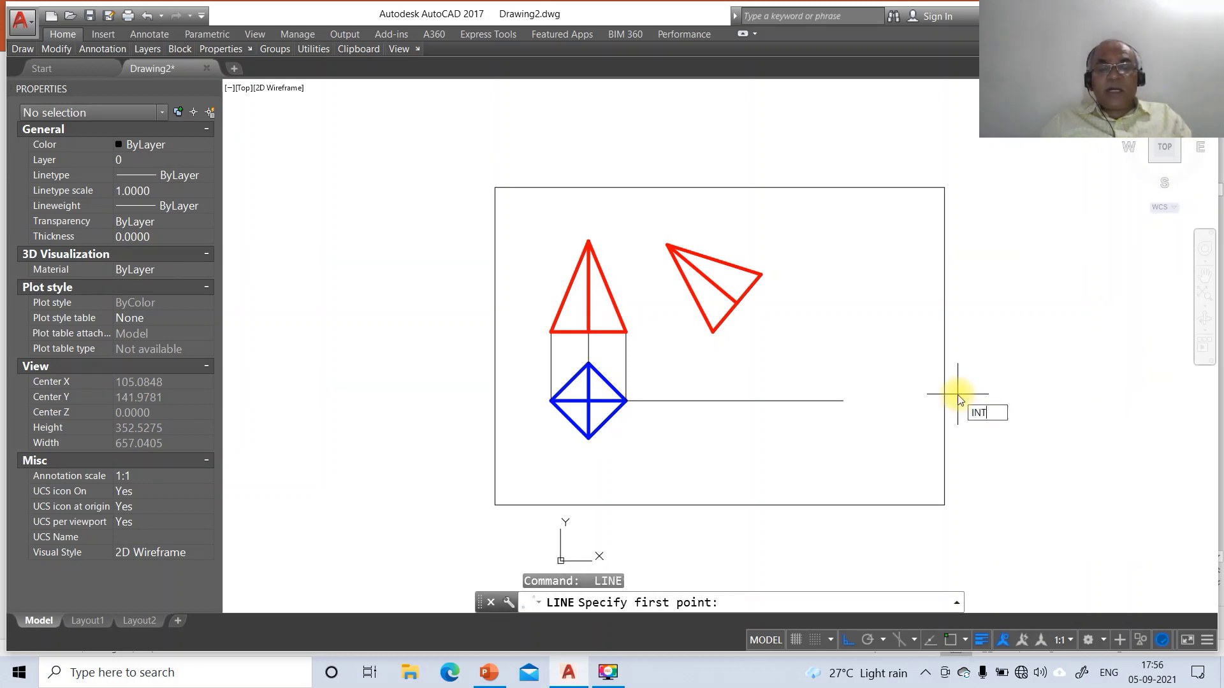
key("Return")
left_click(668, 243)
type("per")
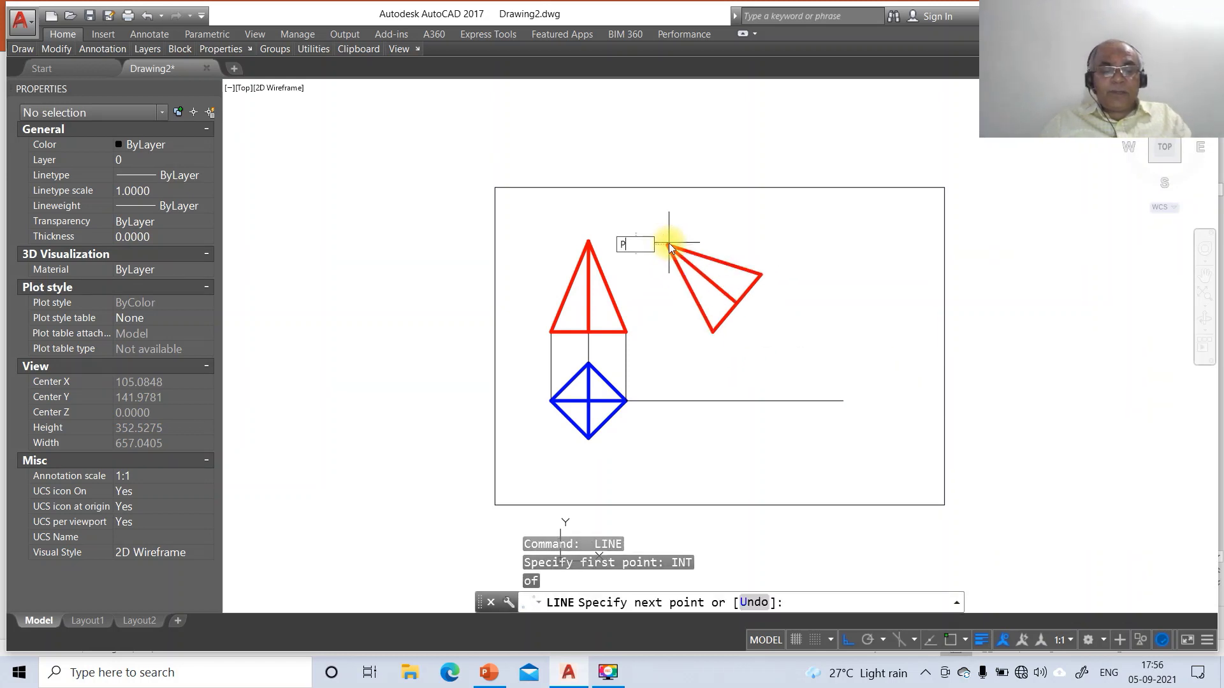
key("Return")
left_click(682, 399)
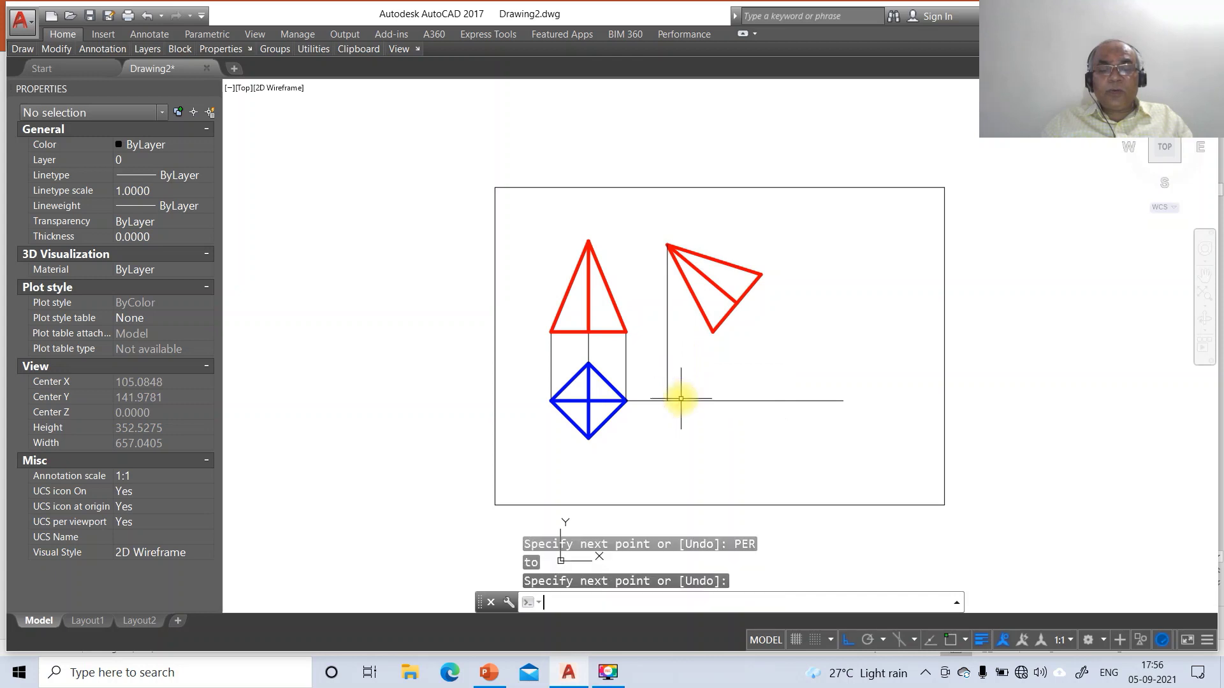
key("Return")
key("Return")
type("int")
key("Return")
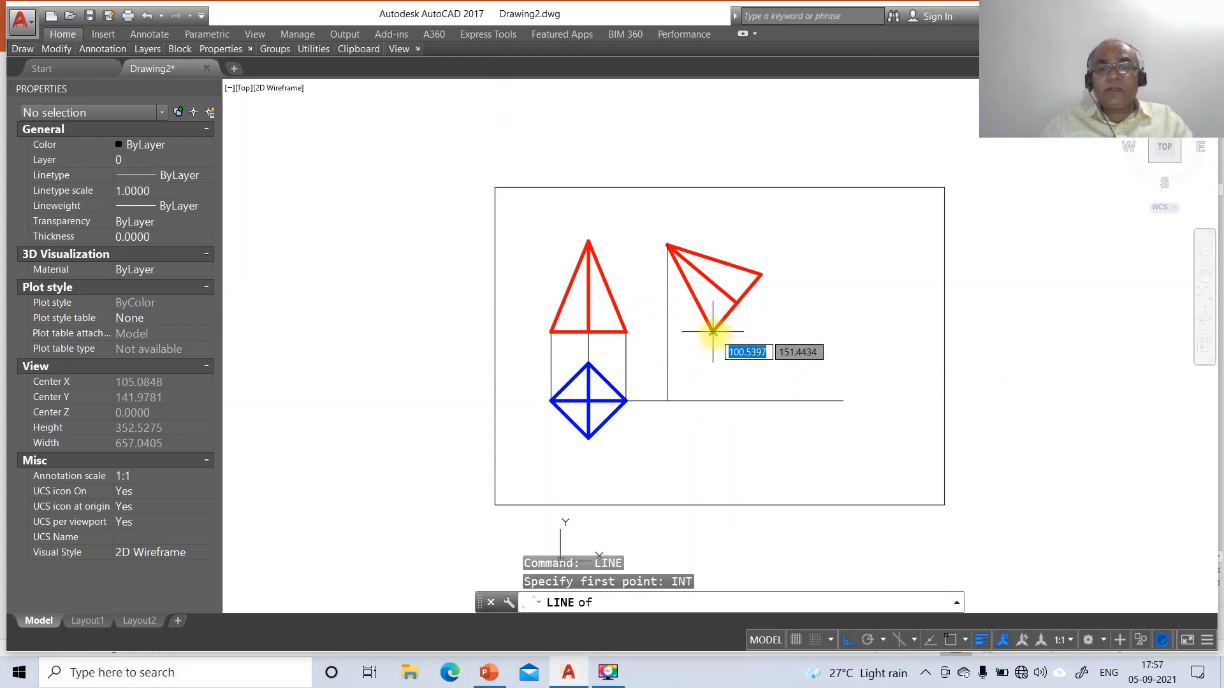
left_click(715, 332)
type("per")
key("Return")
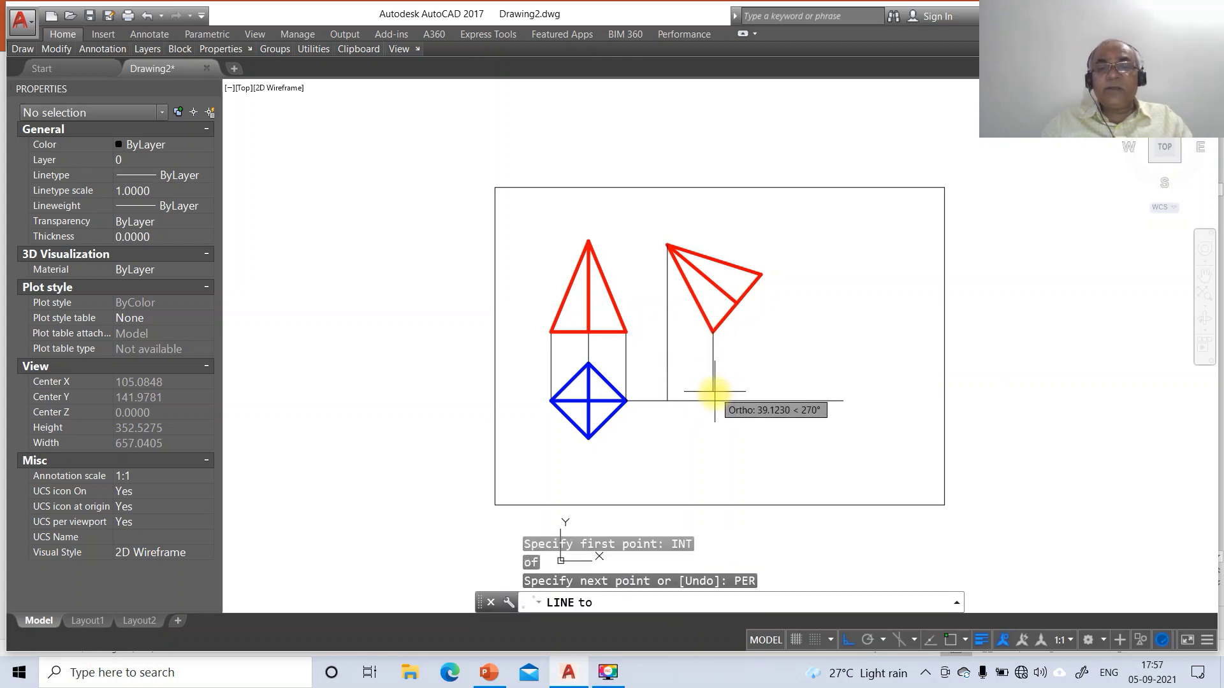
left_click(714, 399)
key("Return")
key("Return")
Project the triangle's right corner down to the horizontal line and trim the line's surplus end
type("int")
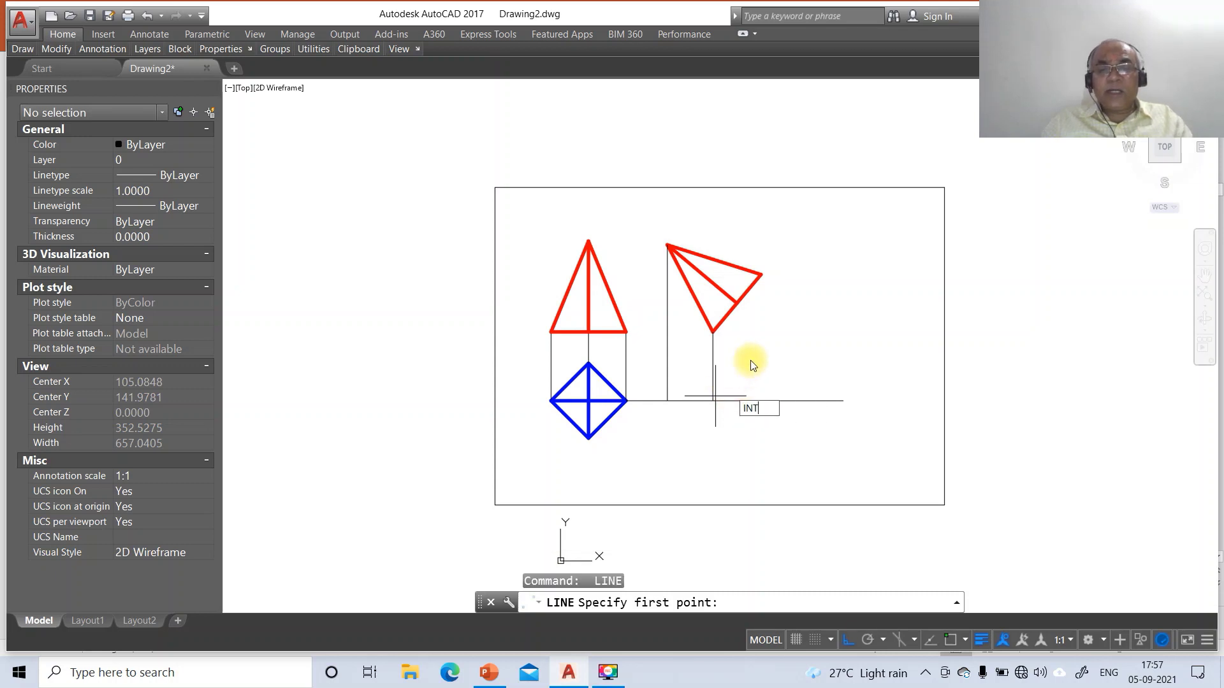
key("Return")
left_click(764, 276)
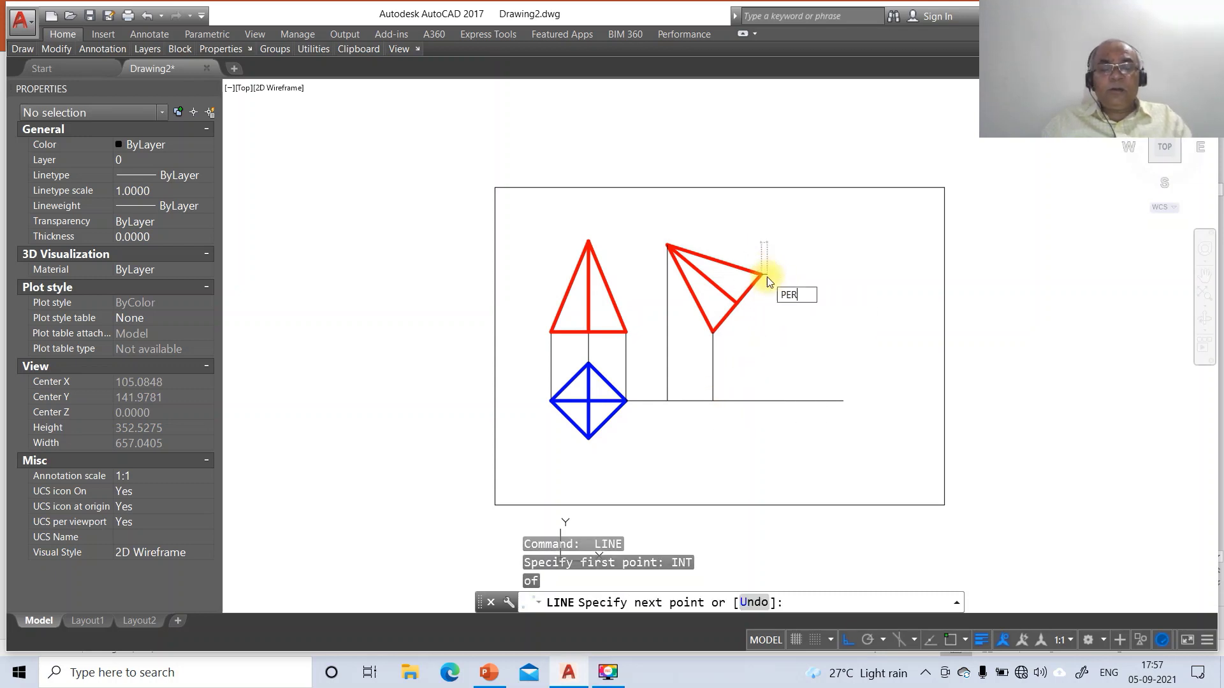
type("per")
key("Return")
left_click(760, 400)
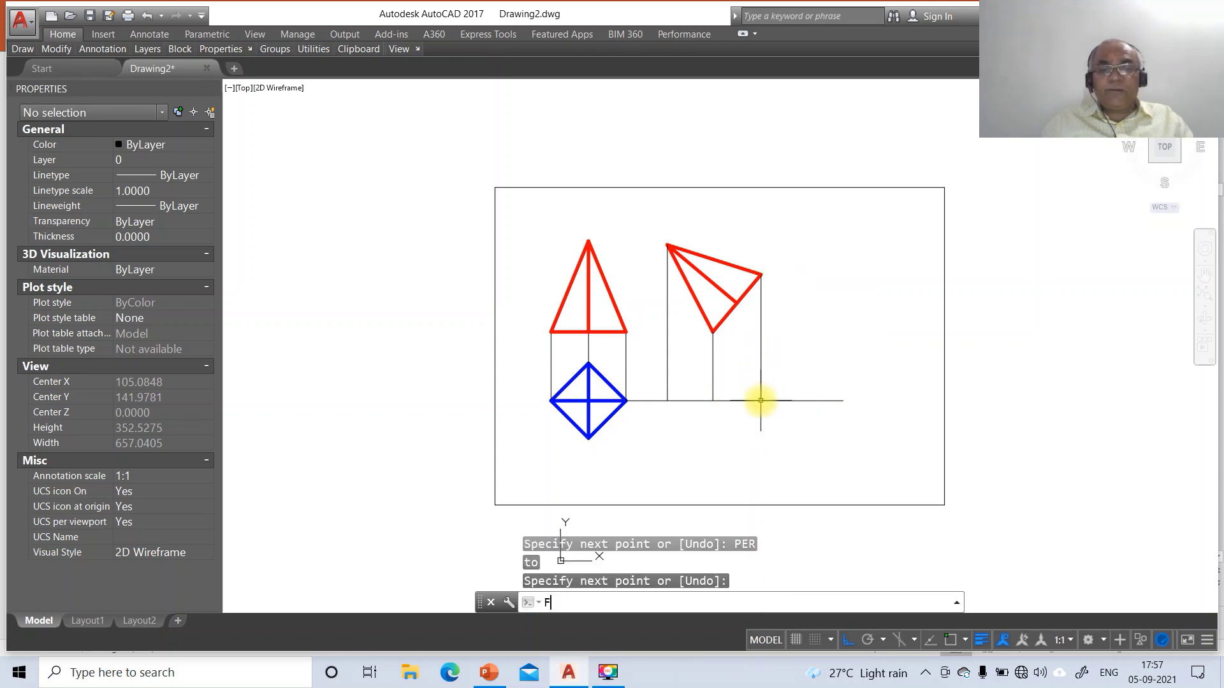
key("Return")
left_click(744, 401)
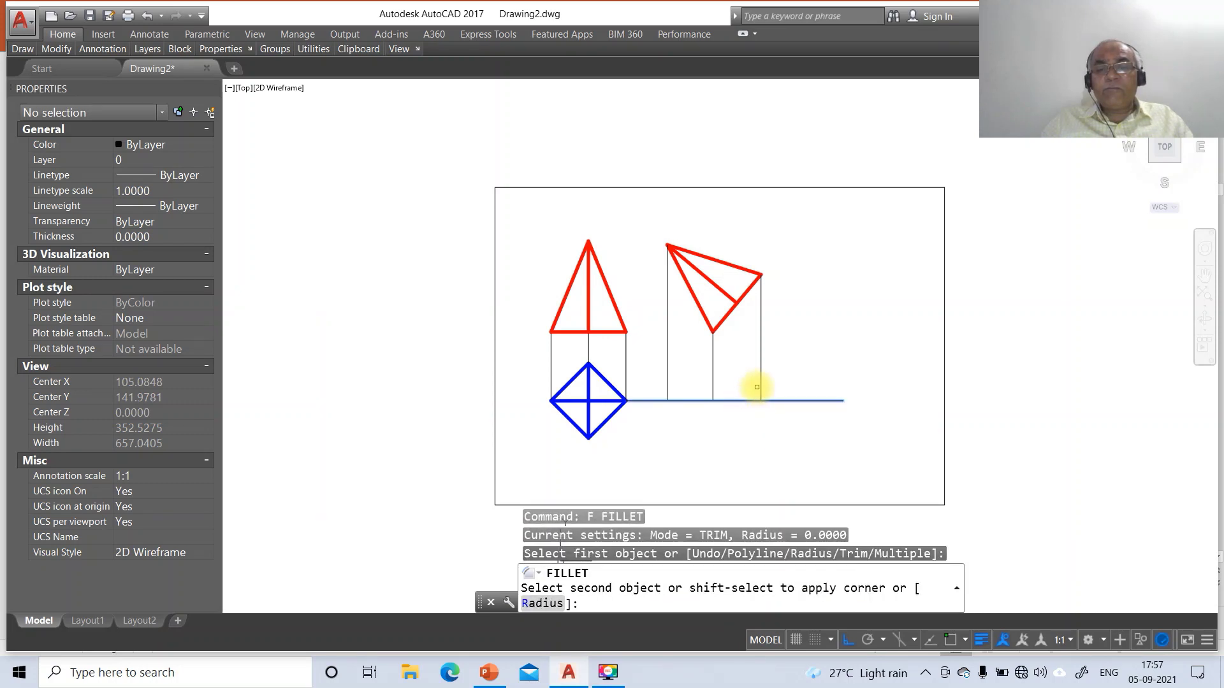
left_click(758, 386)
type("l")
key("Return")
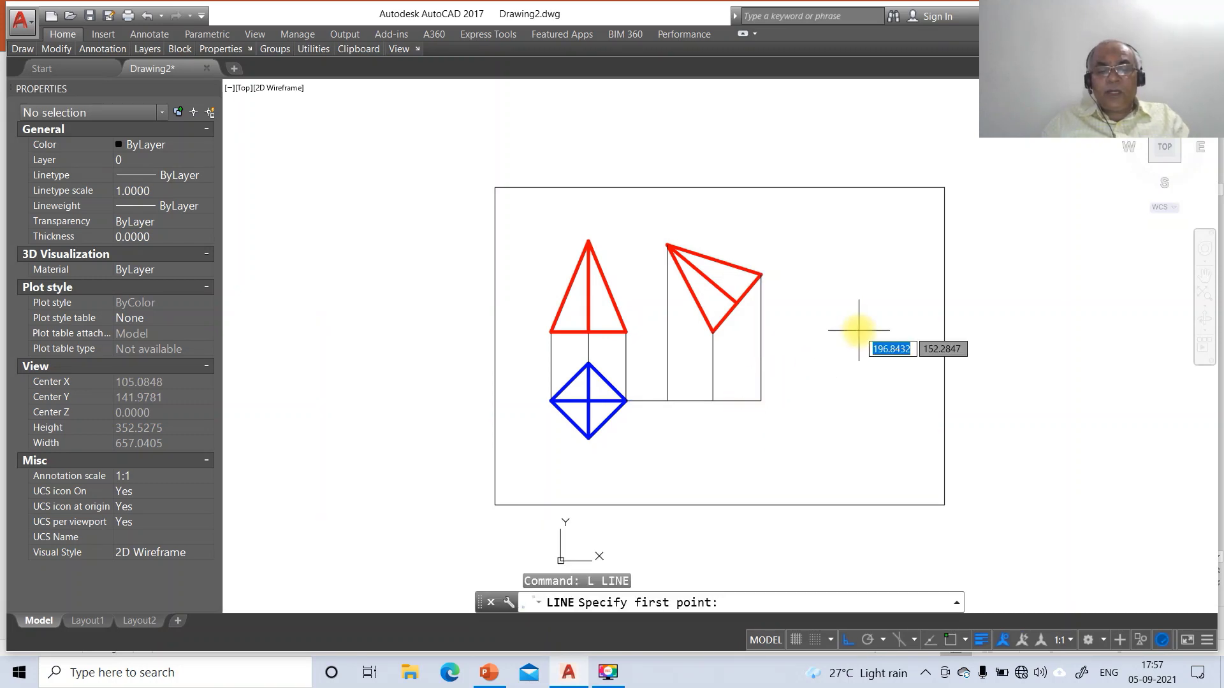
Draw a vertical projector down from the red lines' crossing point, snapped with INT
type("int")
key("Return")
left_click(737, 306)
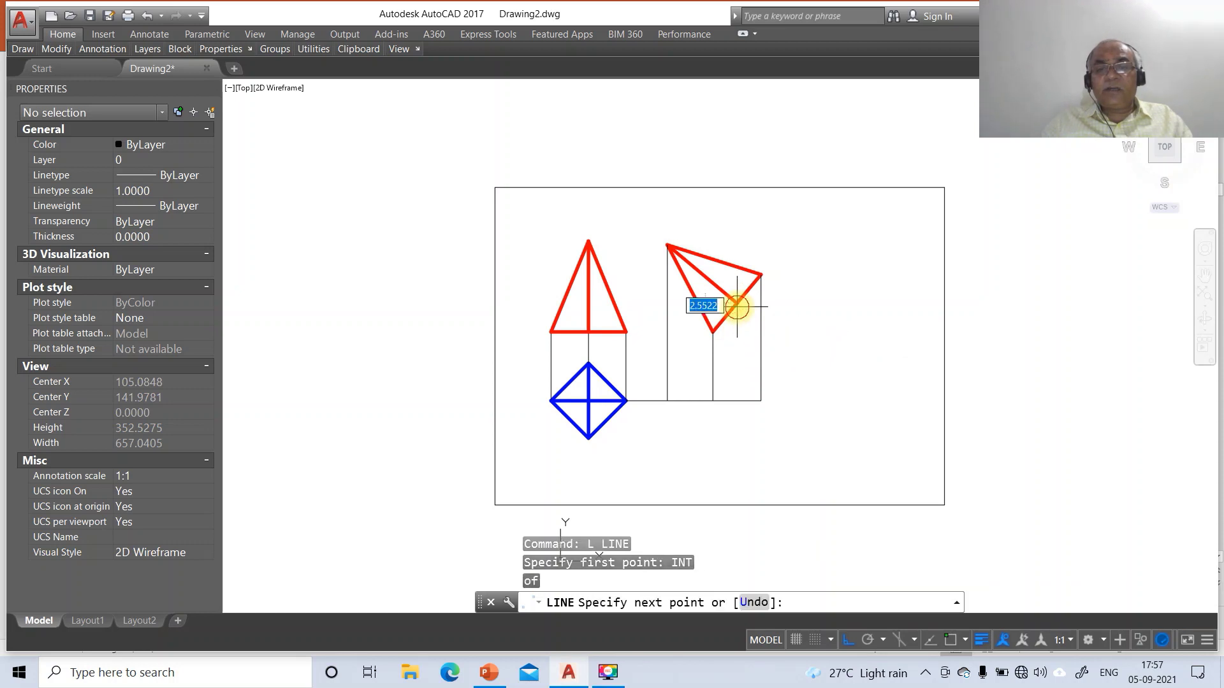
left_click(737, 473)
key("Return")
Draw horizontal lines from the diamond's top and bottom corners, ending perpendicular on the projector
key("Return")
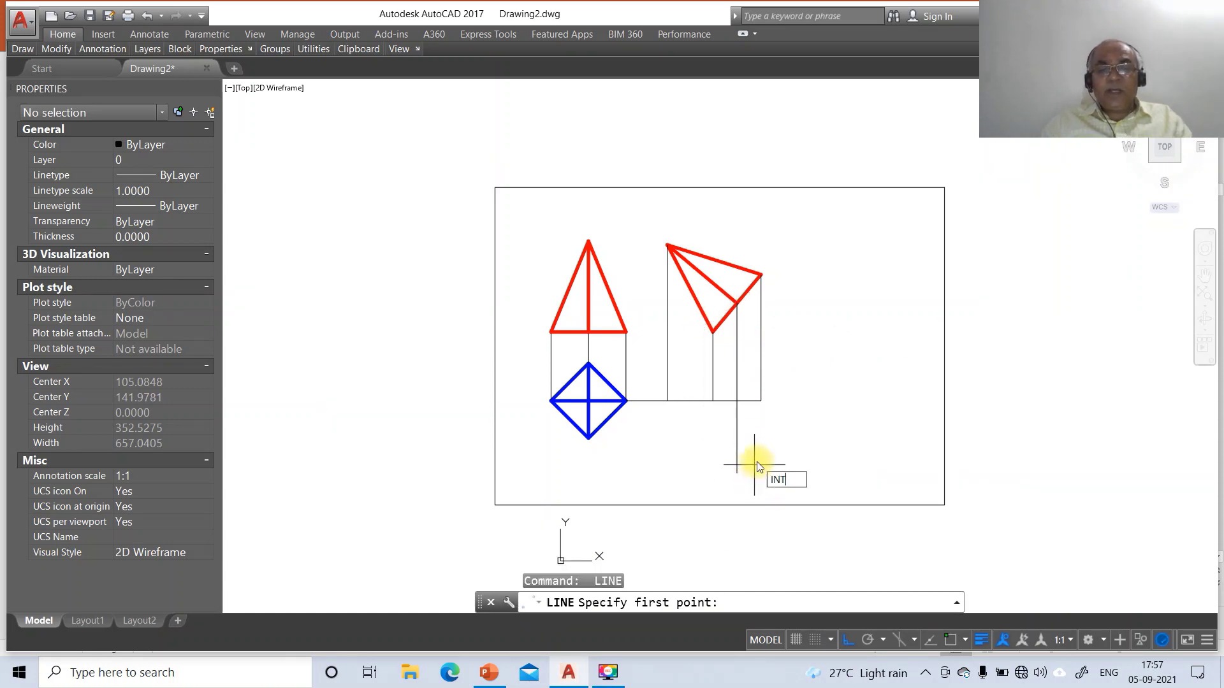
type("INT")
key("Return")
left_click(589, 365)
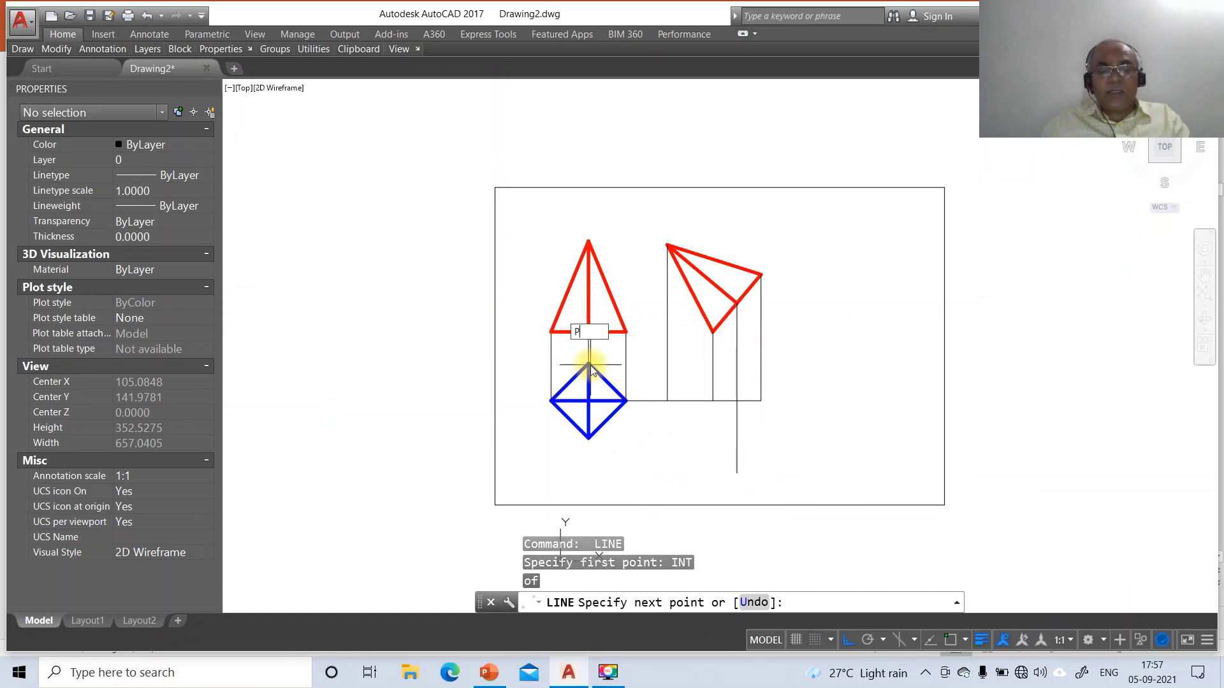
key("Return")
left_click(738, 363)
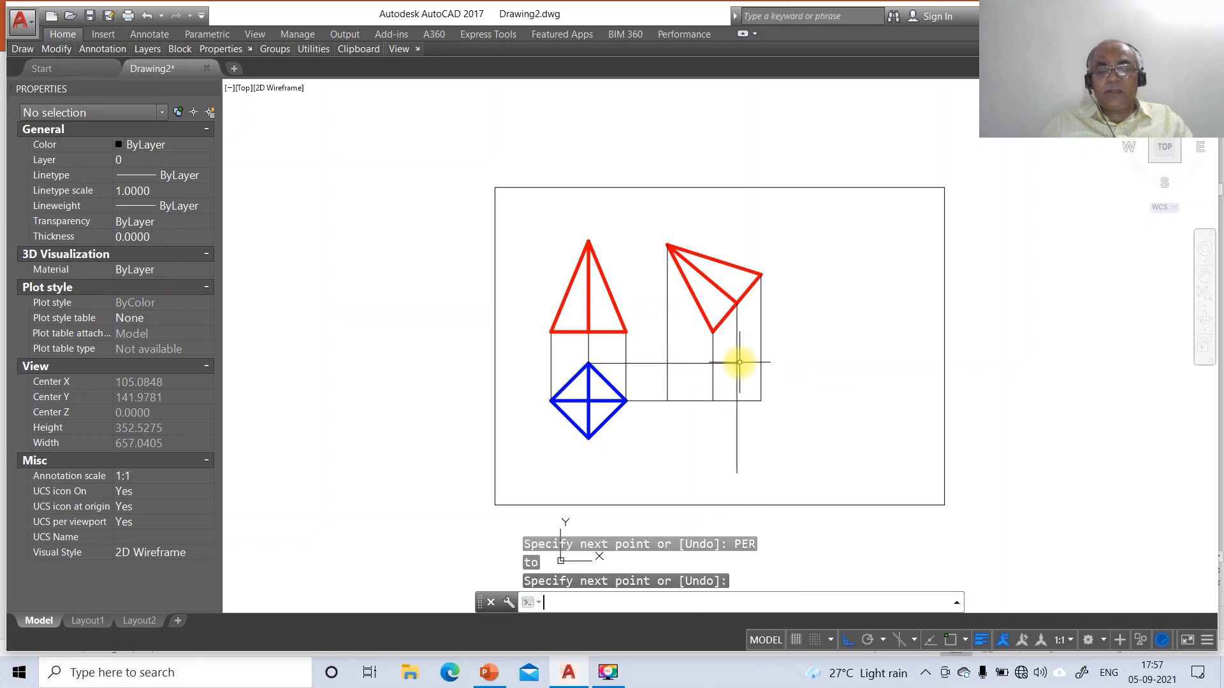
key("Return")
key("Return")
type("INT")
key("Return")
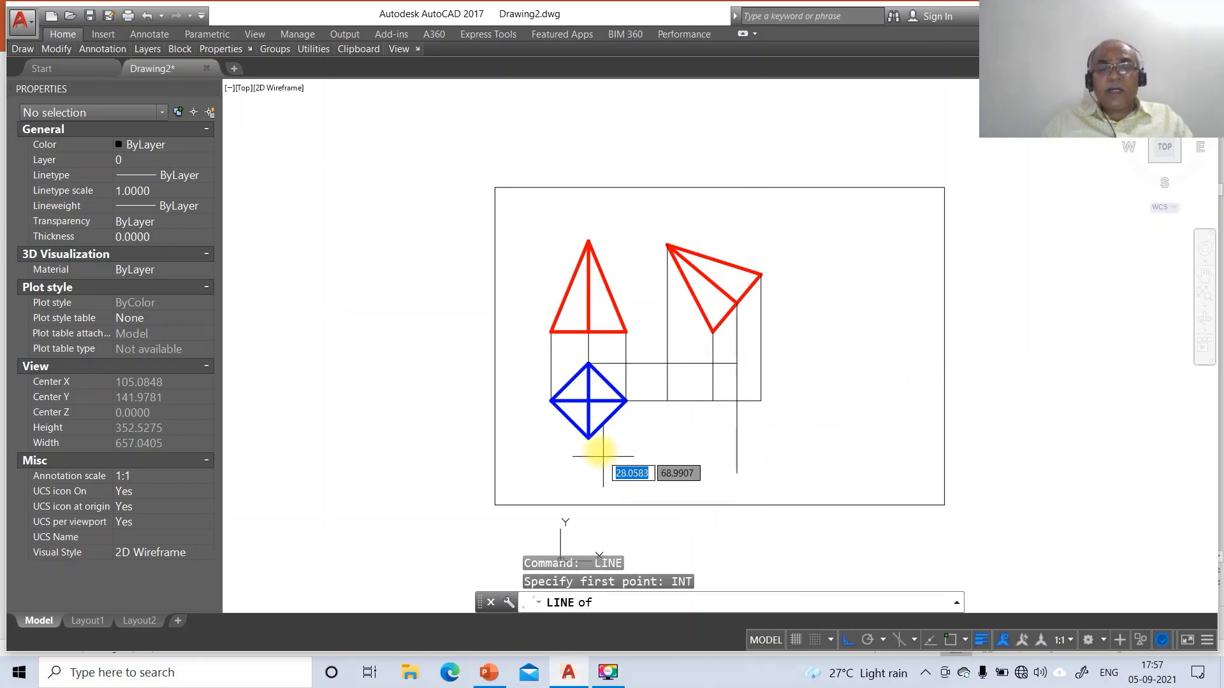
left_click(589, 438)
type("PER")
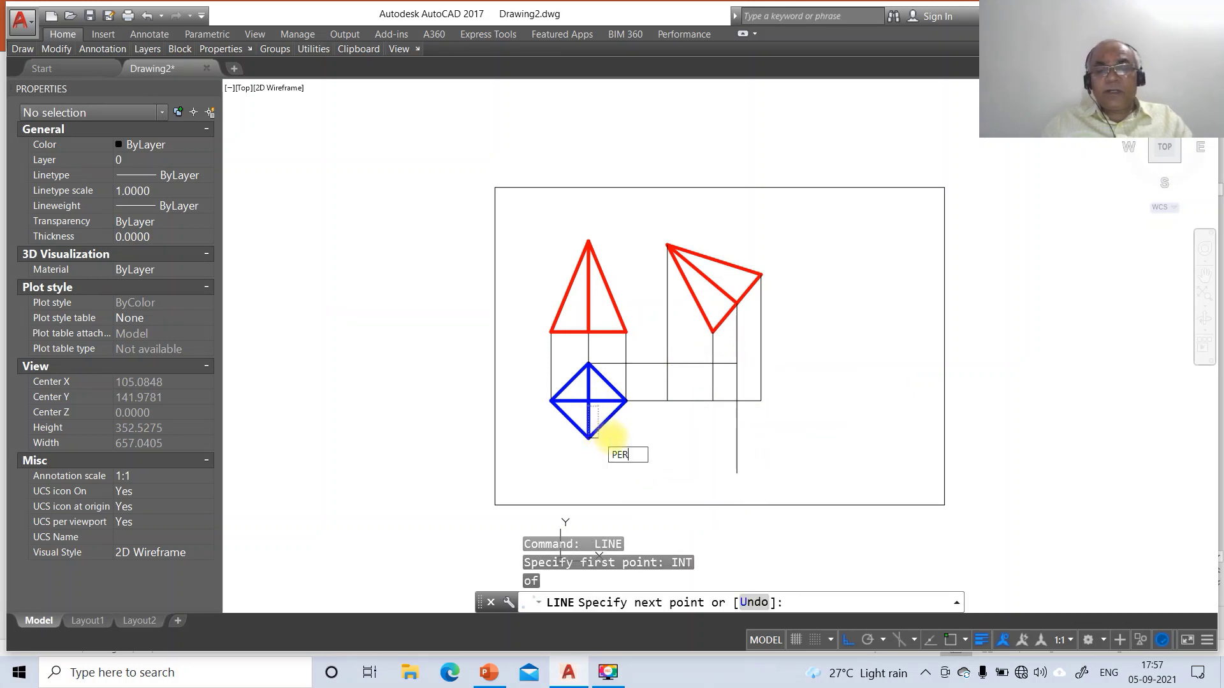
key("Return")
left_click(738, 432)
key("Return")
Fillet the vertical projector and the bottom horizontal line into a sharp corner
type("f")
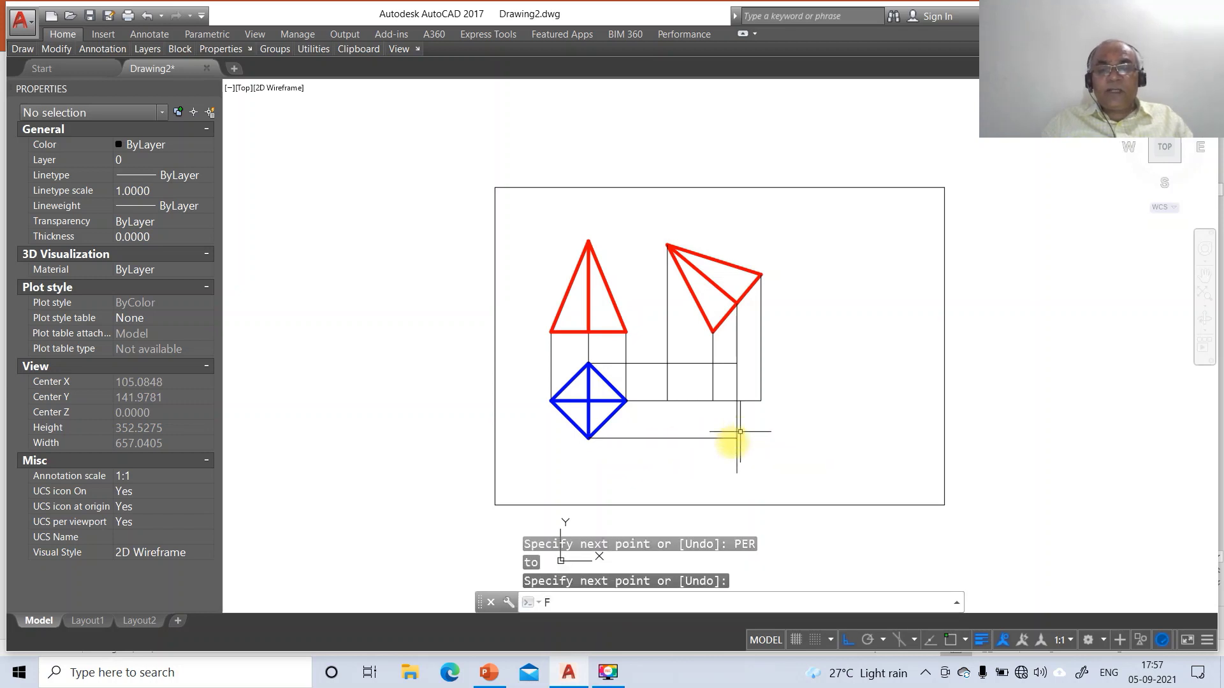
key("Return")
left_click(722, 440)
left_click(726, 438)
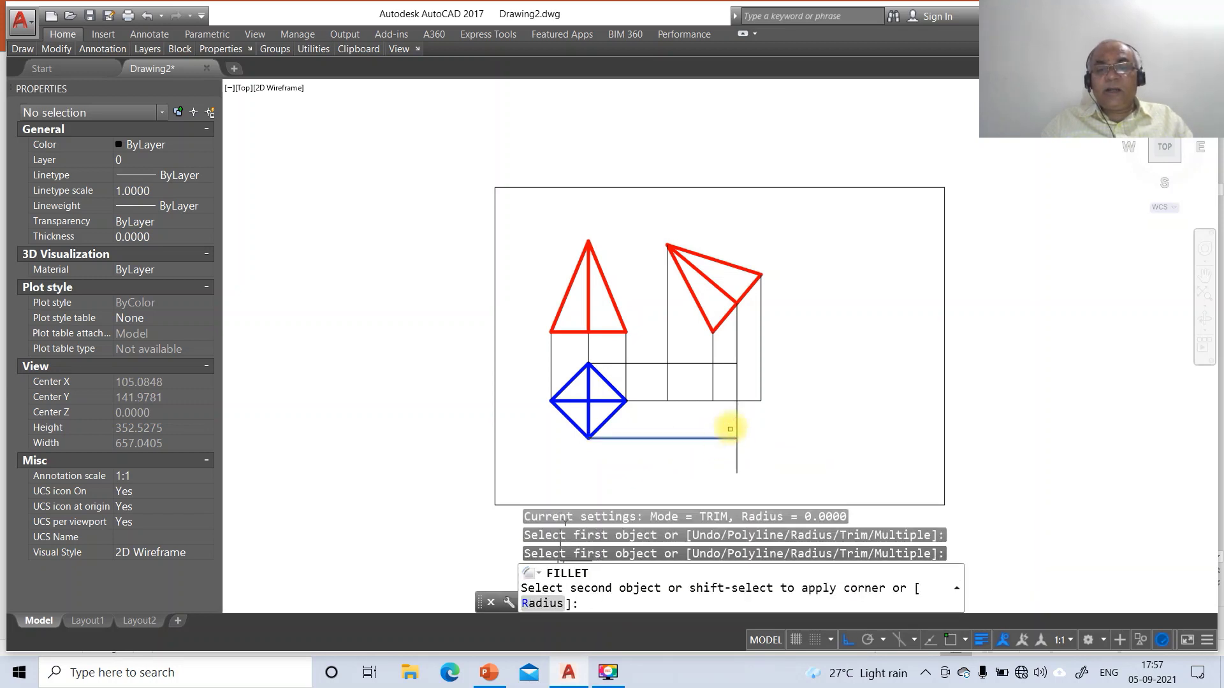
left_click(736, 418)
type("L")
key("Return")
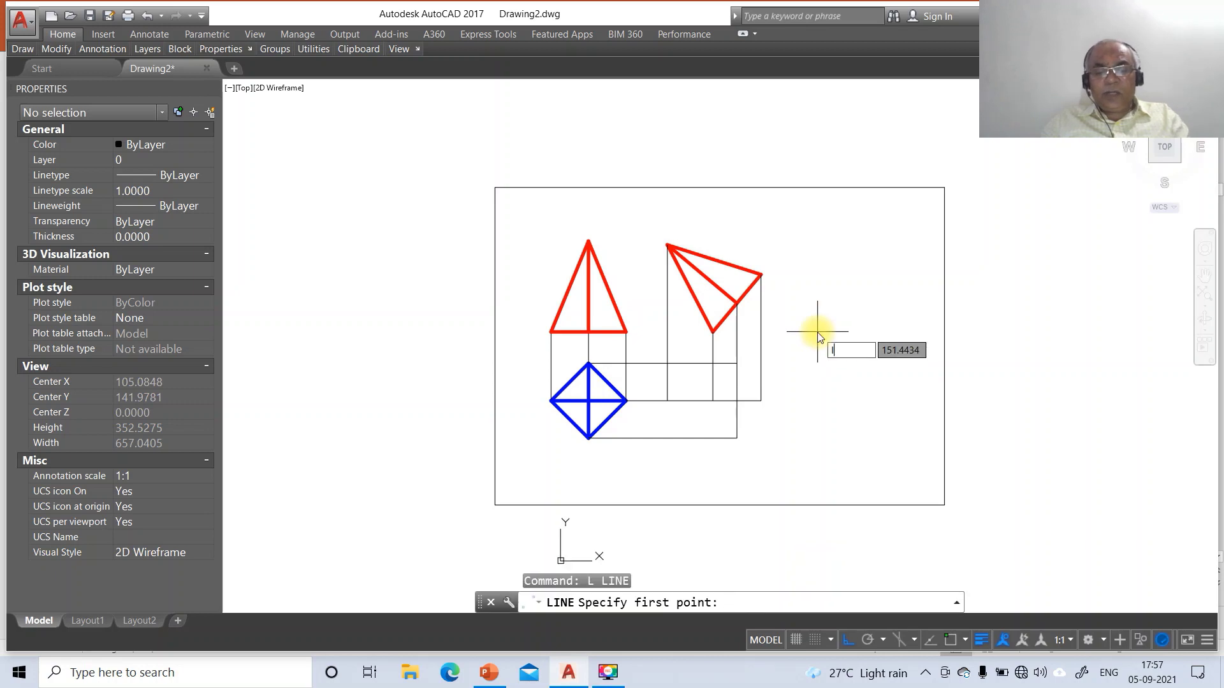
type("INT")
key("Return")
Trace the rotated top view's diamond outline through its four corner intersections
left_click(736, 438)
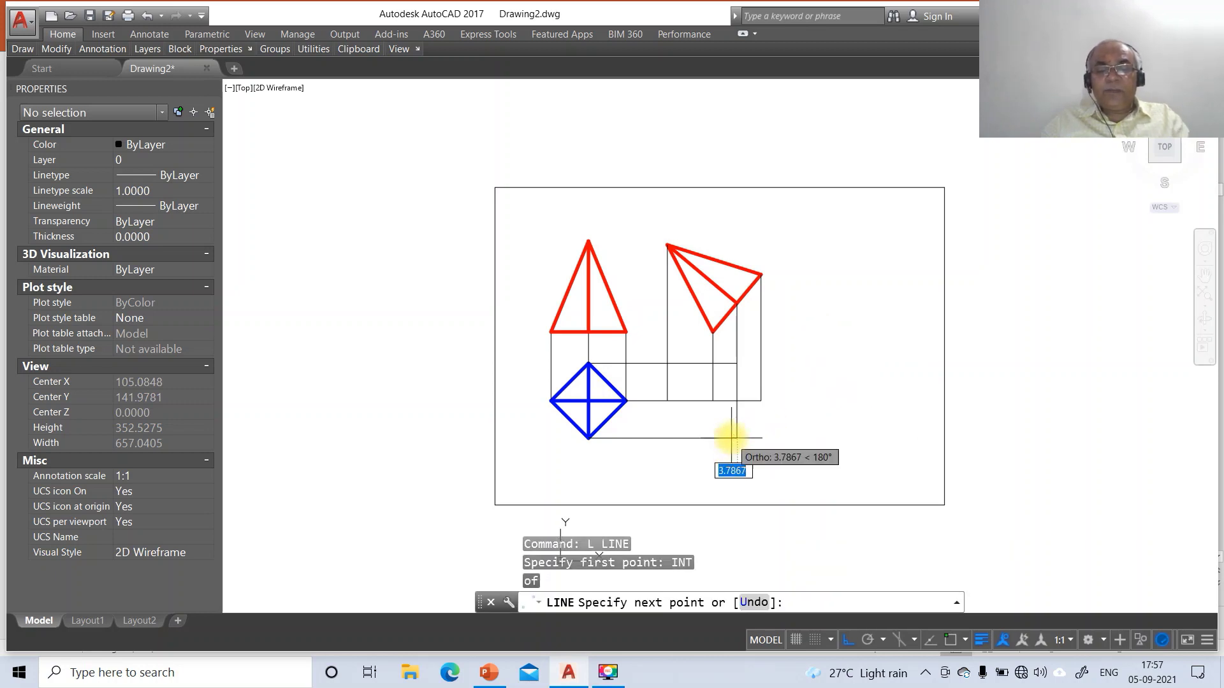
type("INT")
key("Return")
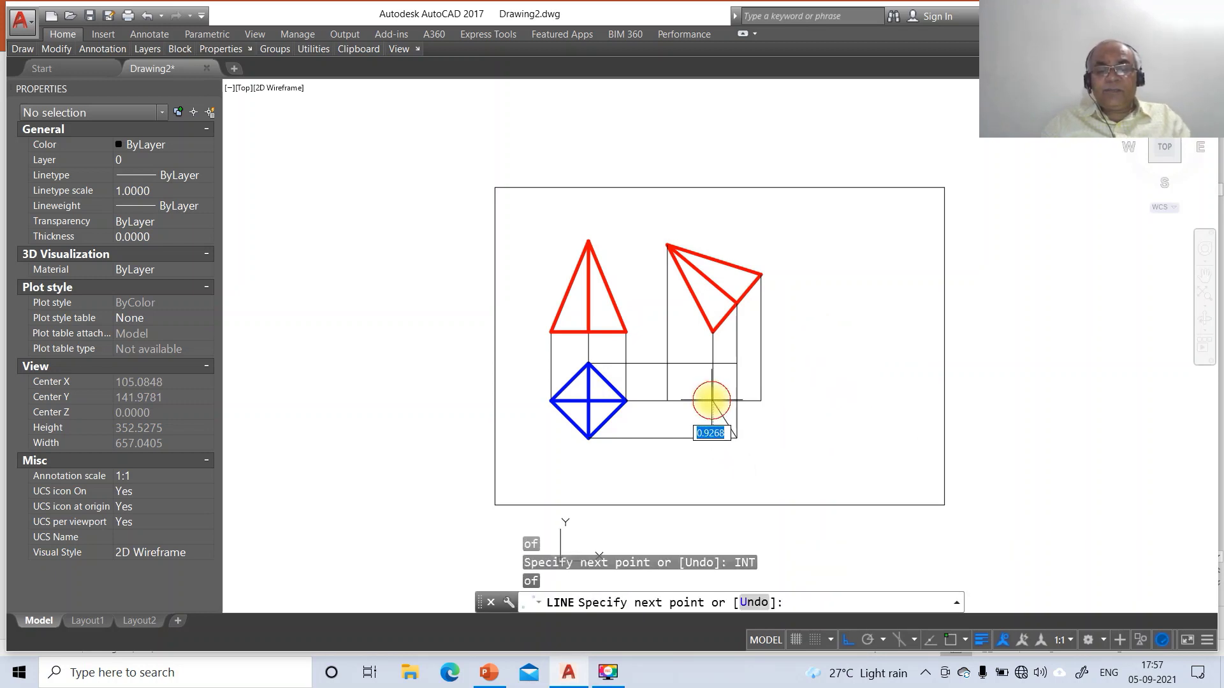
left_click(715, 402)
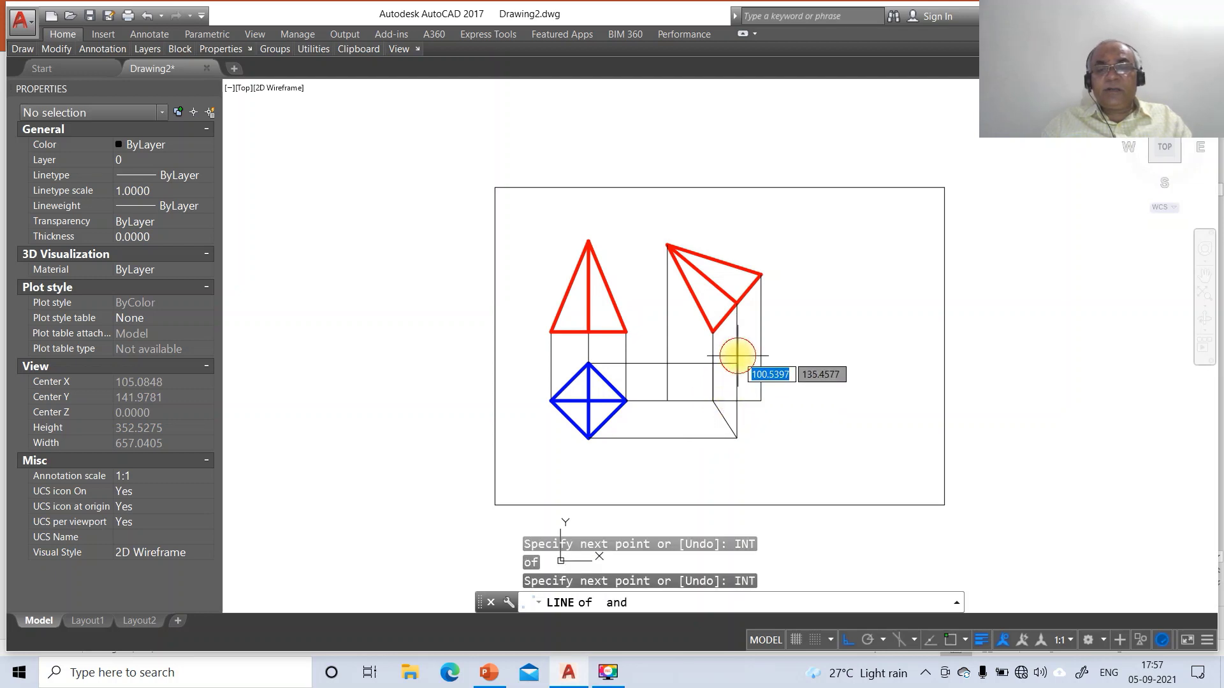
left_click(736, 364)
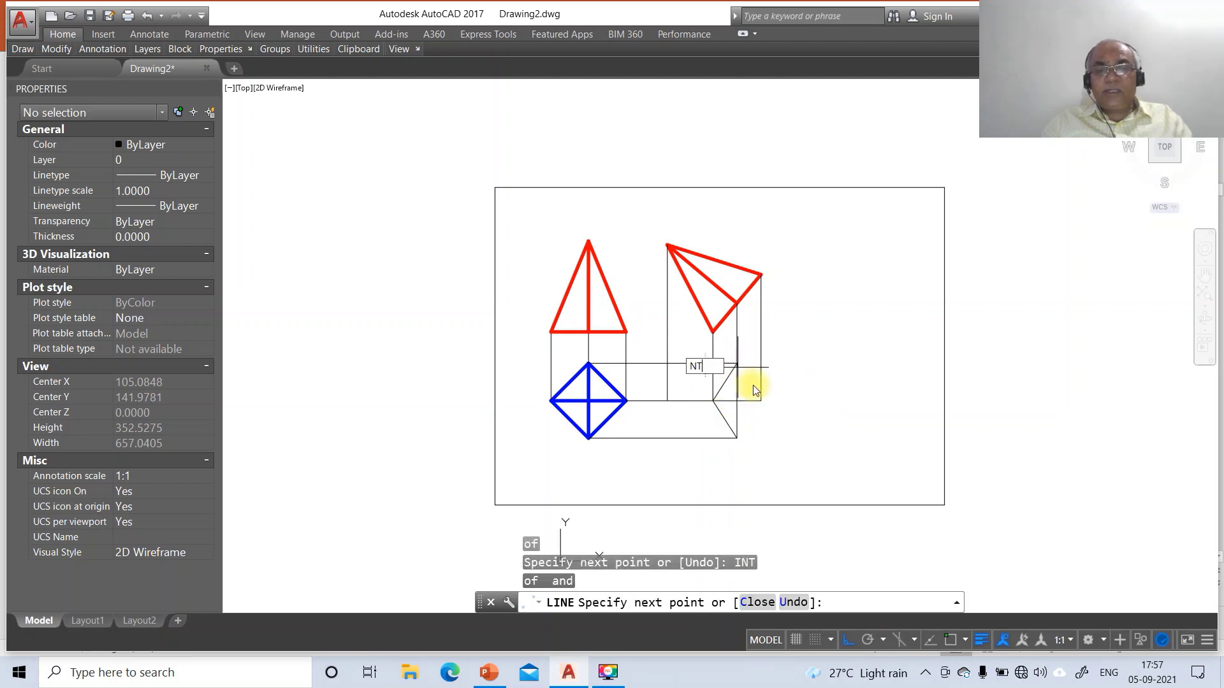
type("INT")
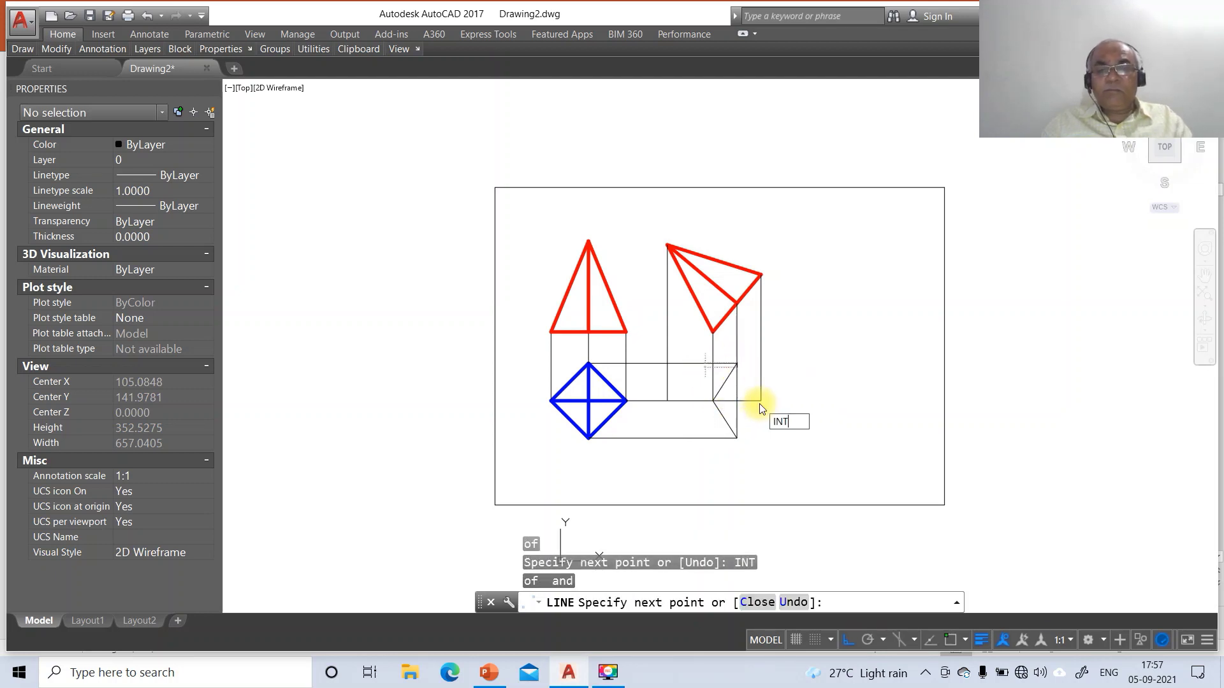
key("Return")
left_click(760, 401)
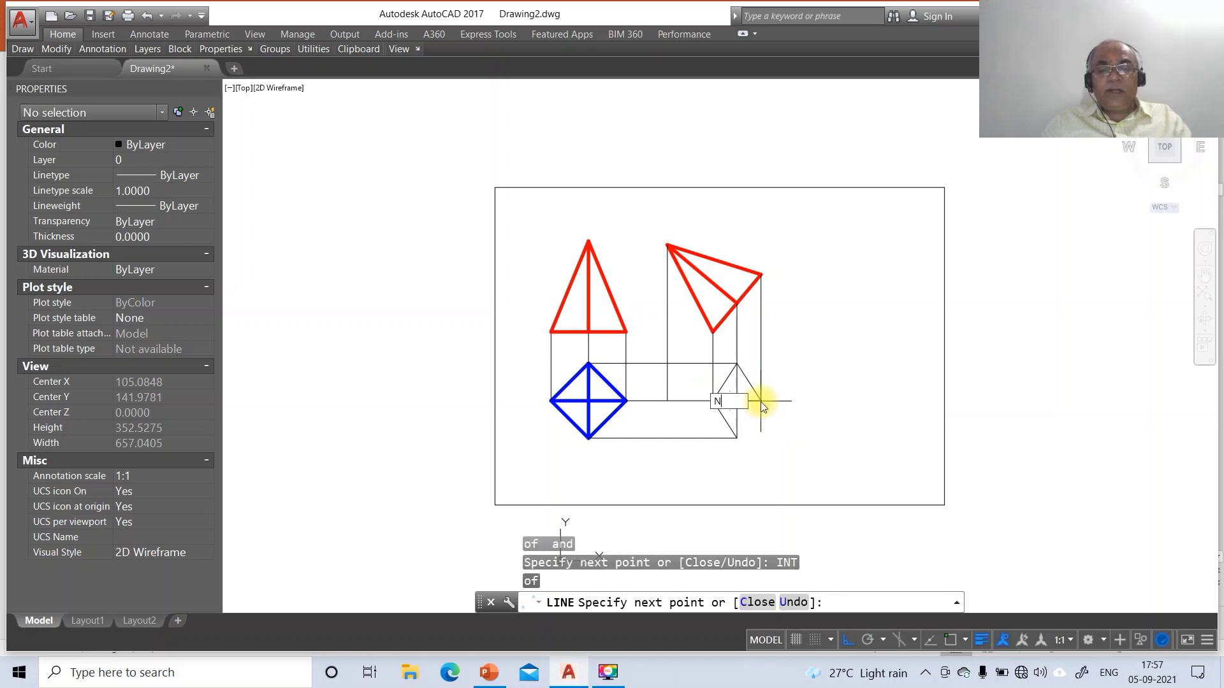
type("INT")
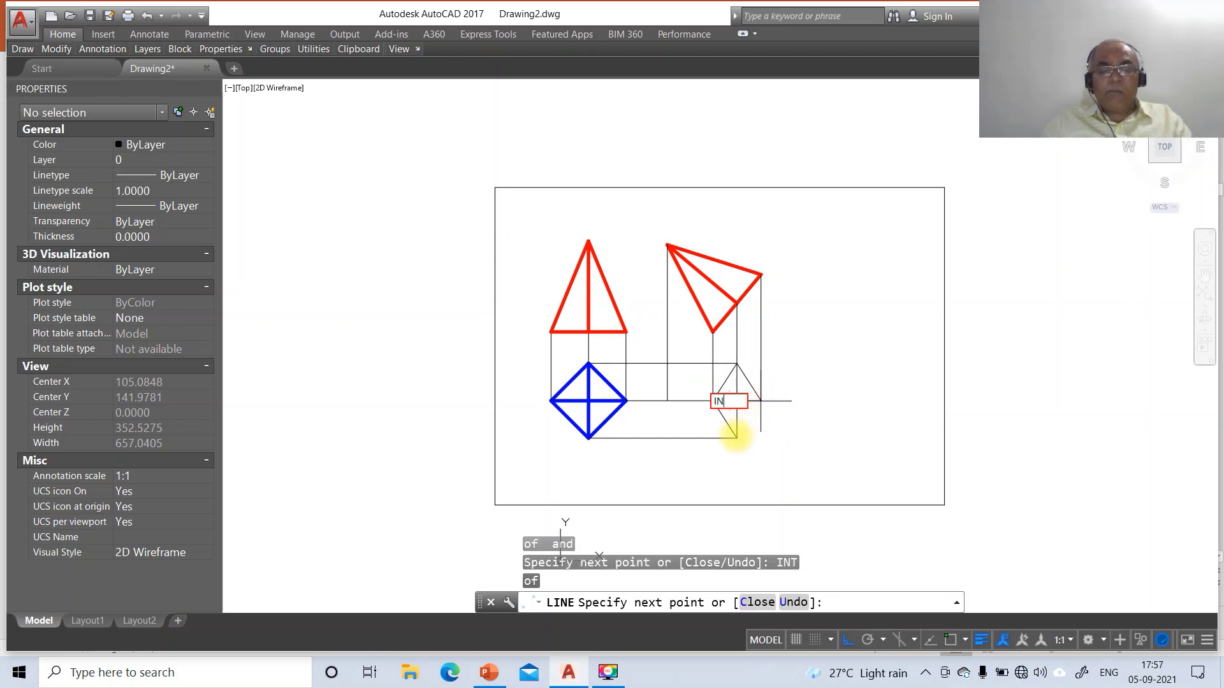
key("Return")
left_click(737, 438)
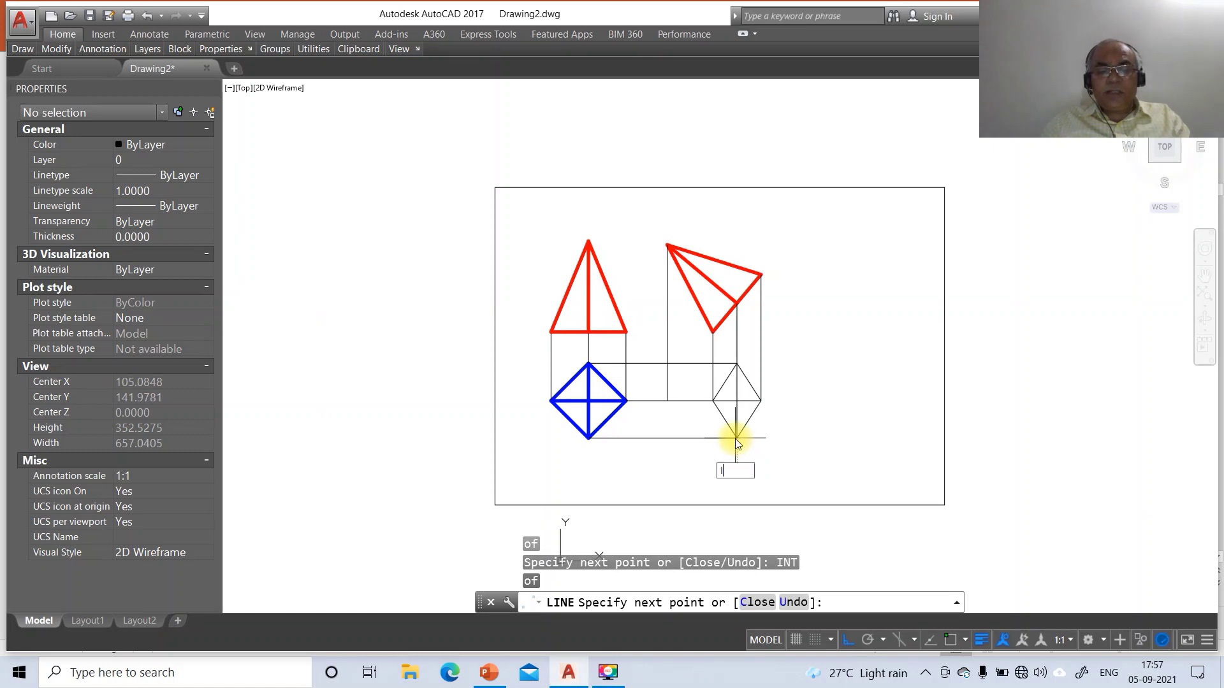
Draw an edge from the top view's left corner to the apex intersection
type("INT")
key("Return")
left_click(667, 402)
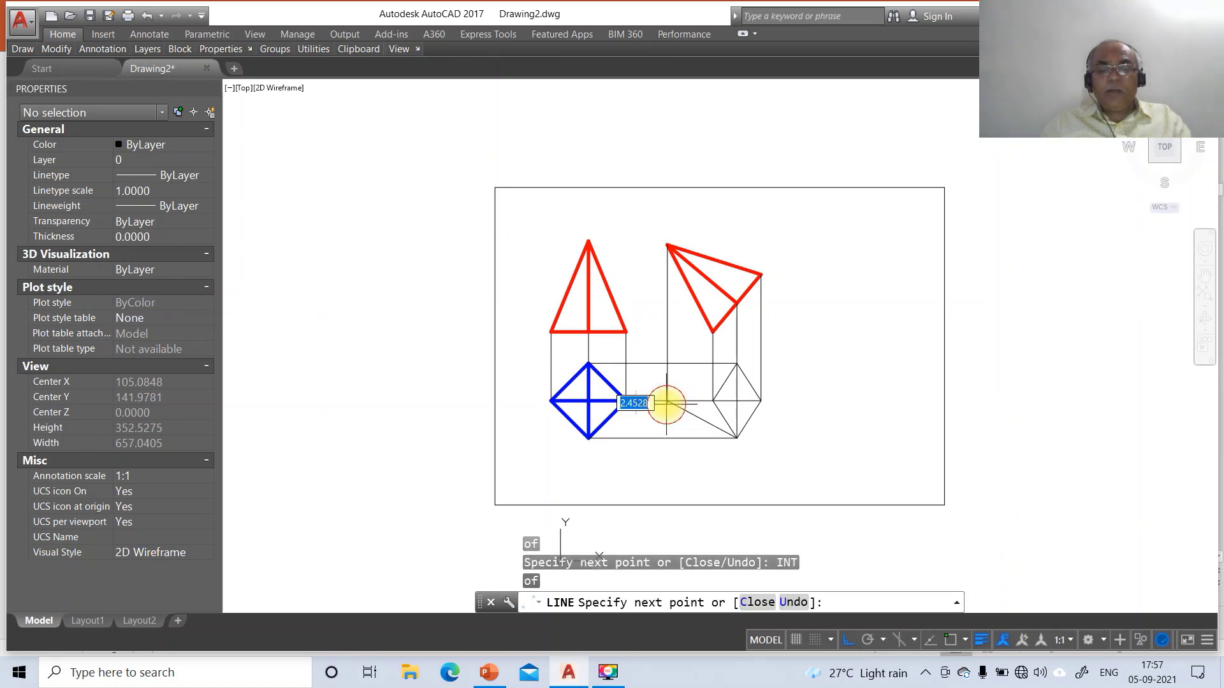
left_click(737, 364)
key("Return")
Break away the horizontal projector segment from the top view's left corner rightward
type("BR")
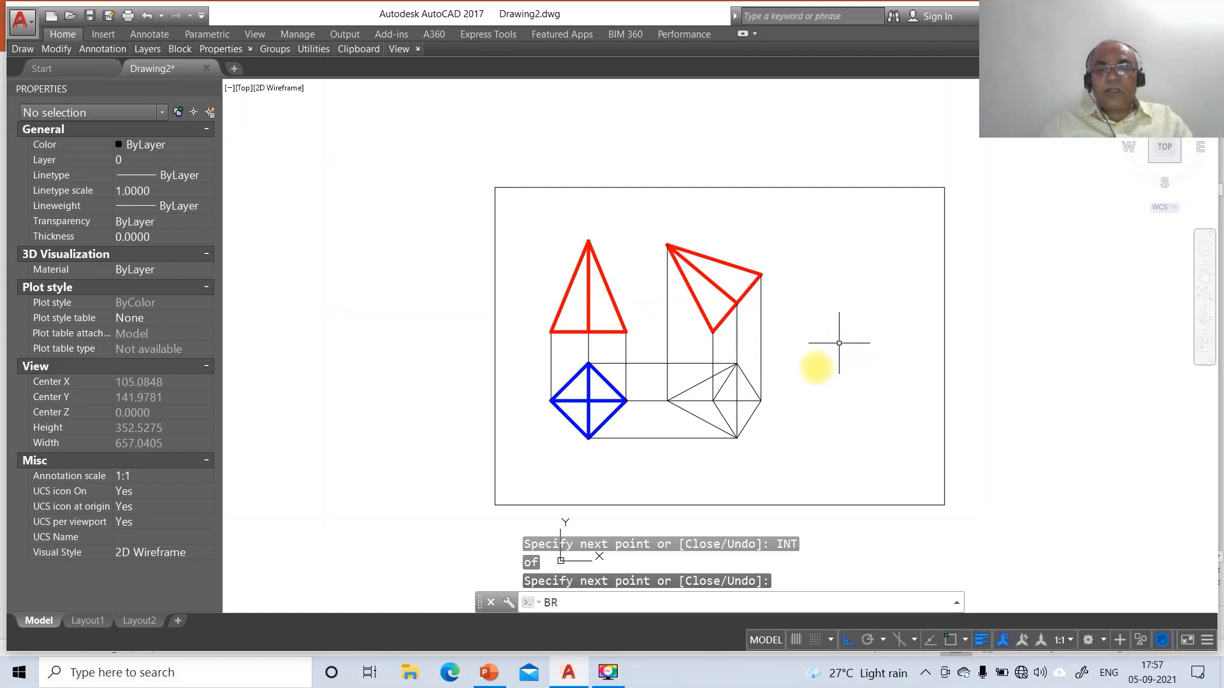
key("Return")
left_click(697, 402)
type("F")
key("Return")
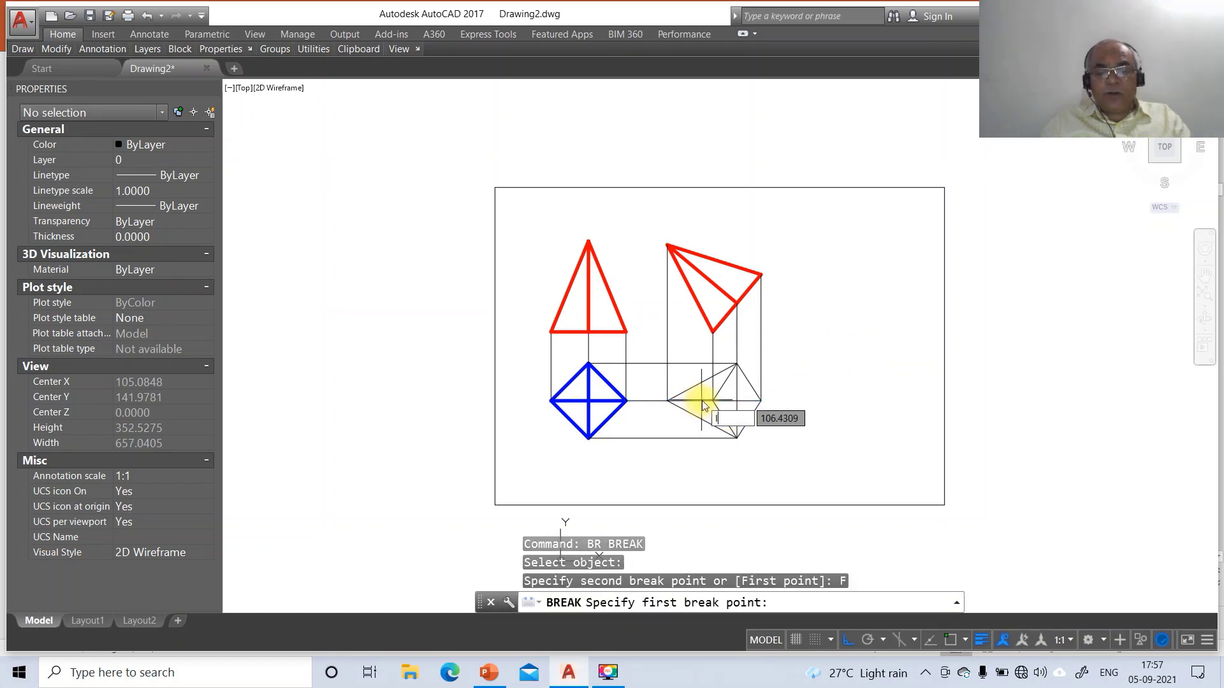
type("INT")
key("Return")
left_click(667, 401)
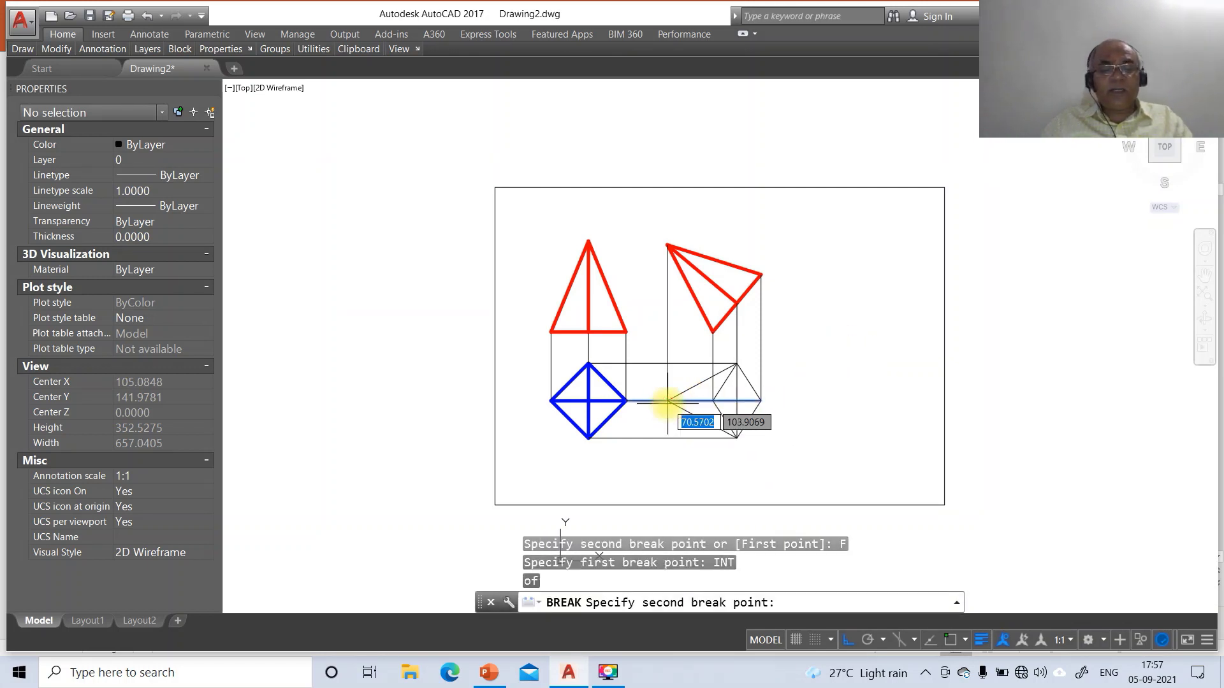
left_click(778, 419)
Split the diagonal line into two at the apex intersection using @
key("Return")
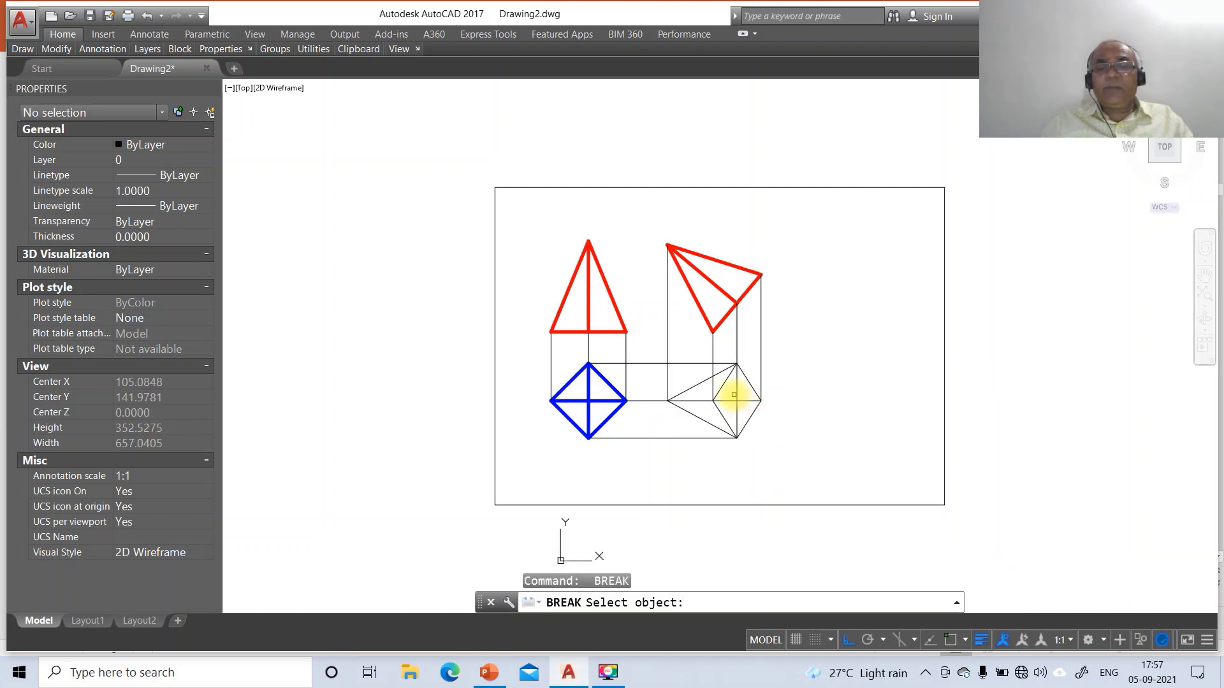
left_click(736, 395)
type("F")
key("Return")
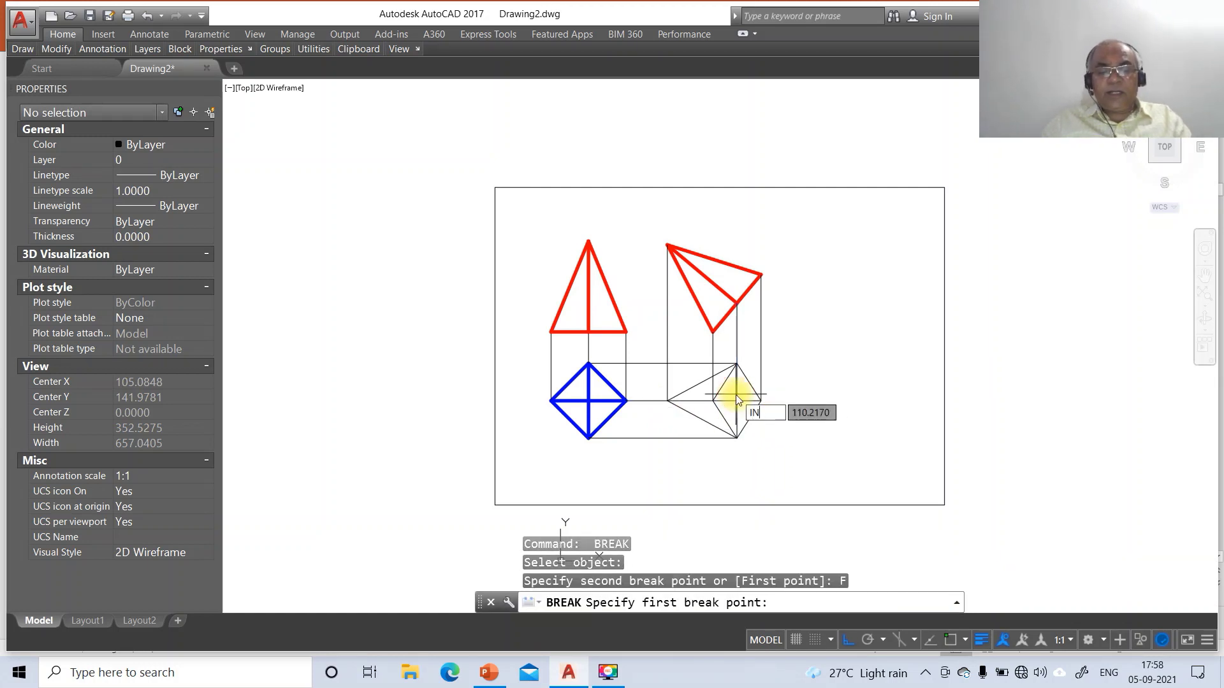
type("INT")
key("Return")
left_click(736, 394)
type("@")
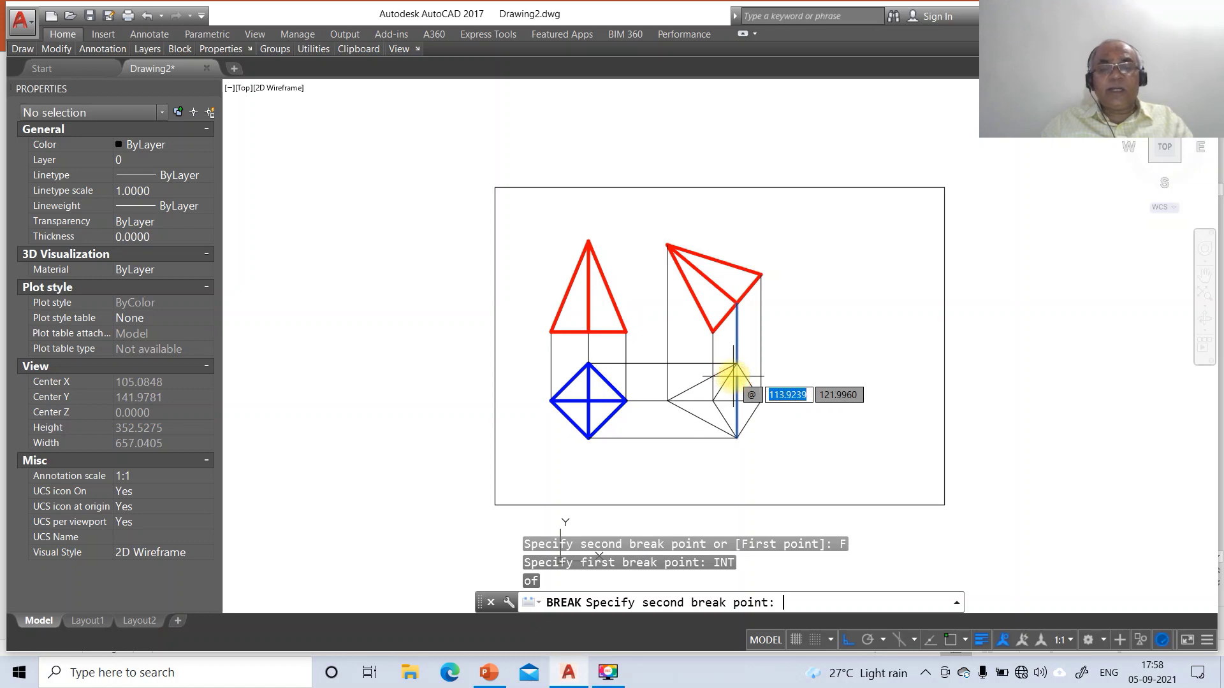
key("Return")
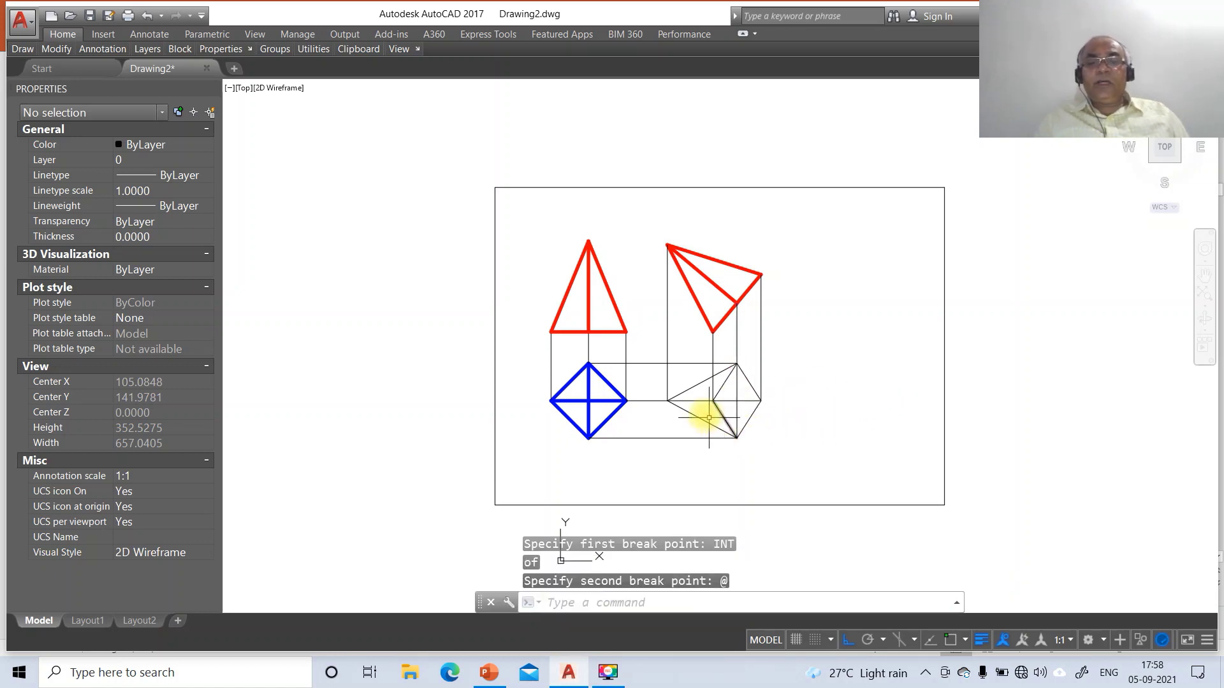
left_click(693, 417)
Move the new top view's edge lines onto the TV layer
left_click(687, 386)
left_click(689, 393)
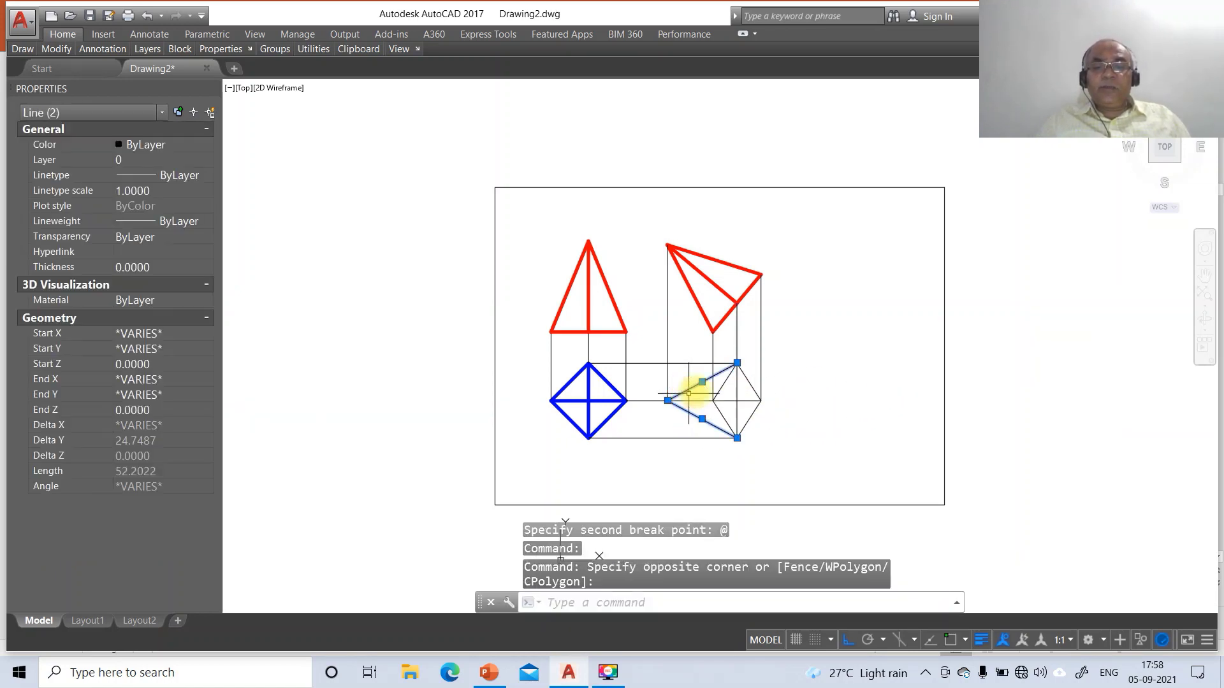
left_click(744, 381)
left_click(746, 417)
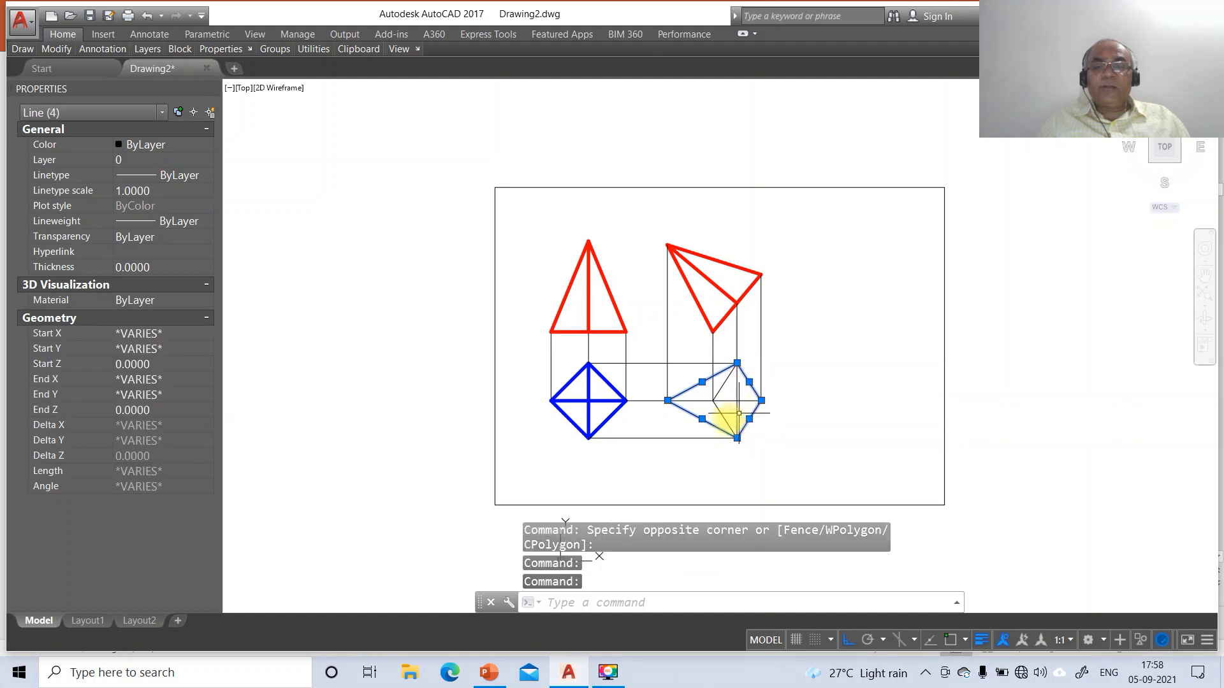
left_click(701, 413)
left_click(706, 402)
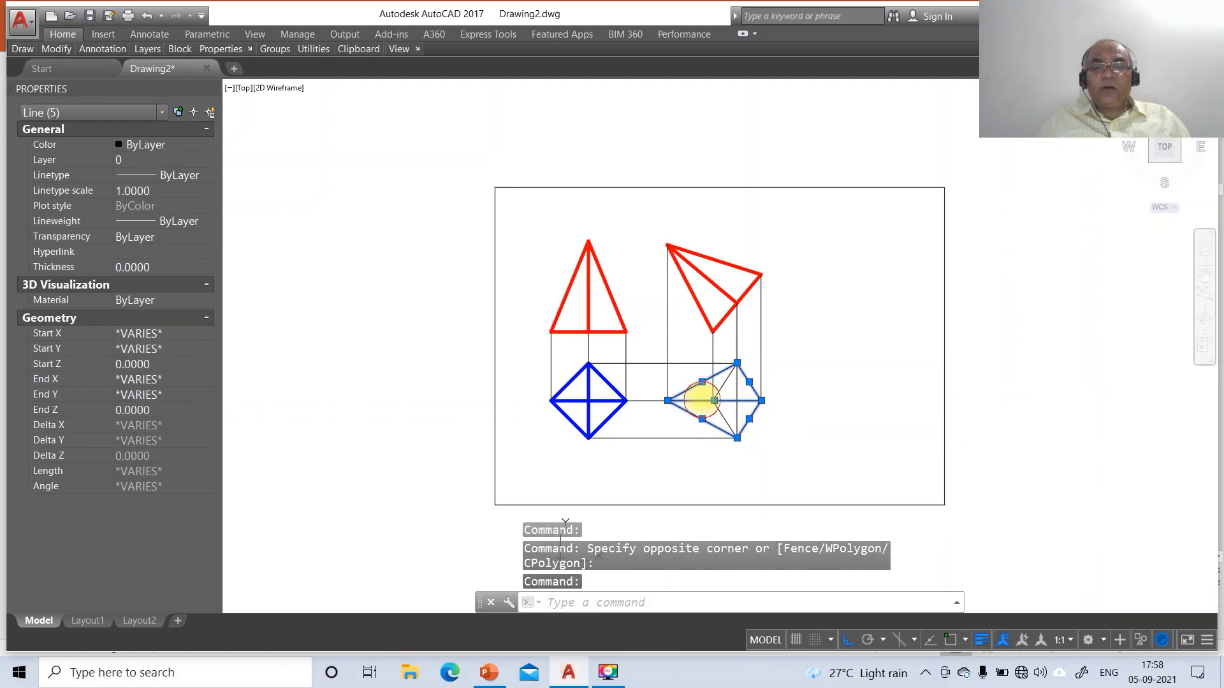
key("ctrl+shift+p")
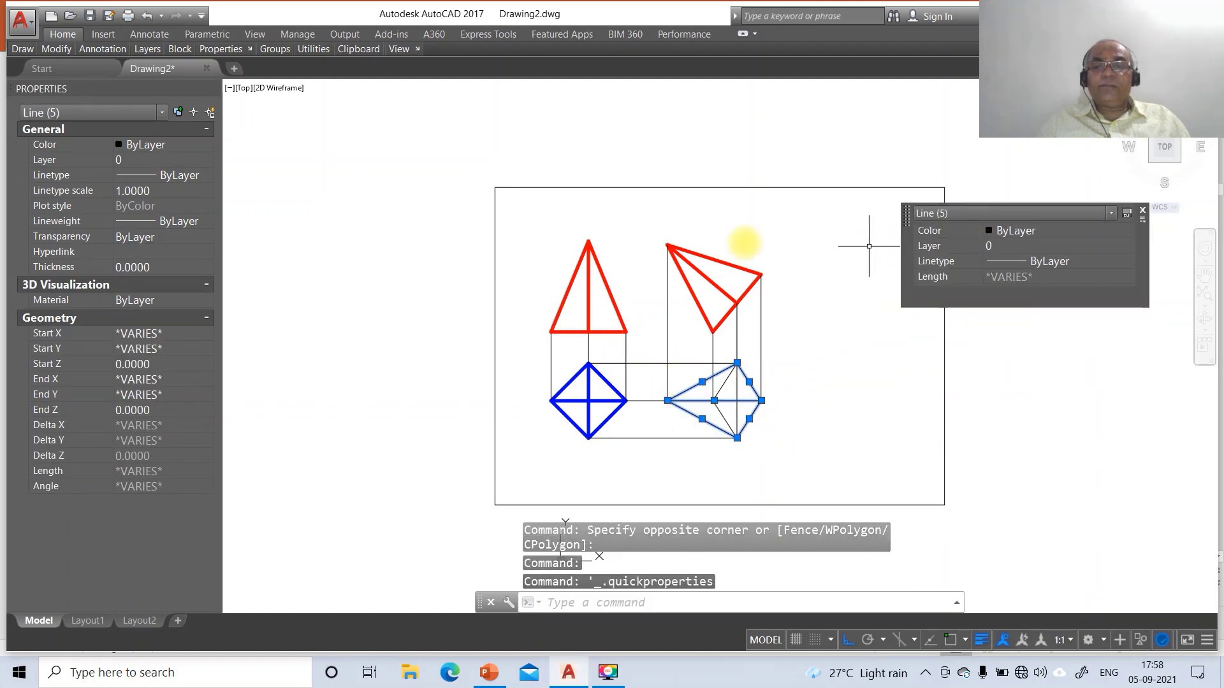
left_click(56, 160)
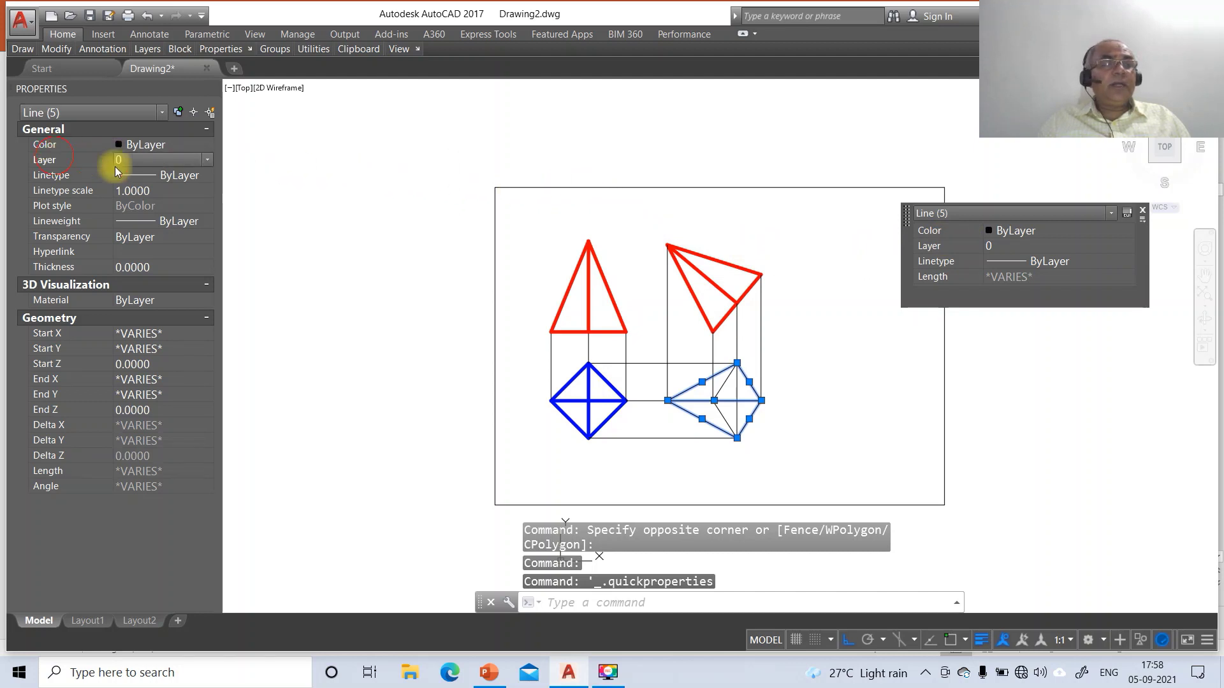
left_click(211, 160)
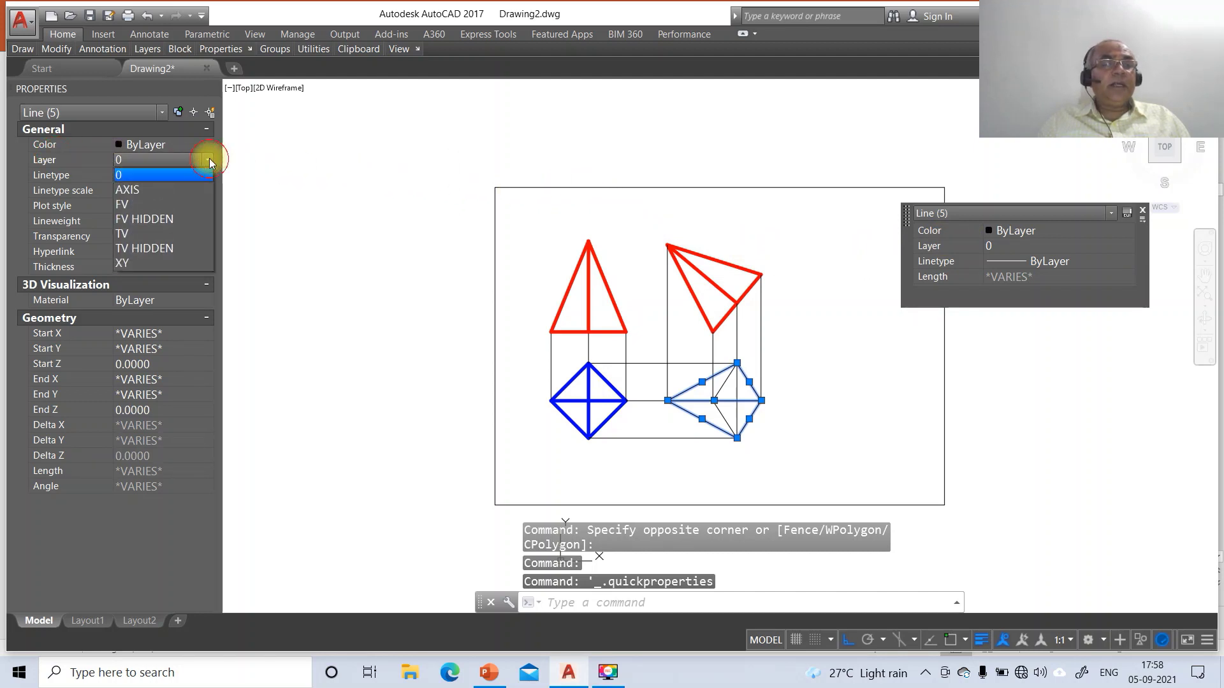
left_click(132, 234)
key("Escape")
key("Escape")
key("Escape")
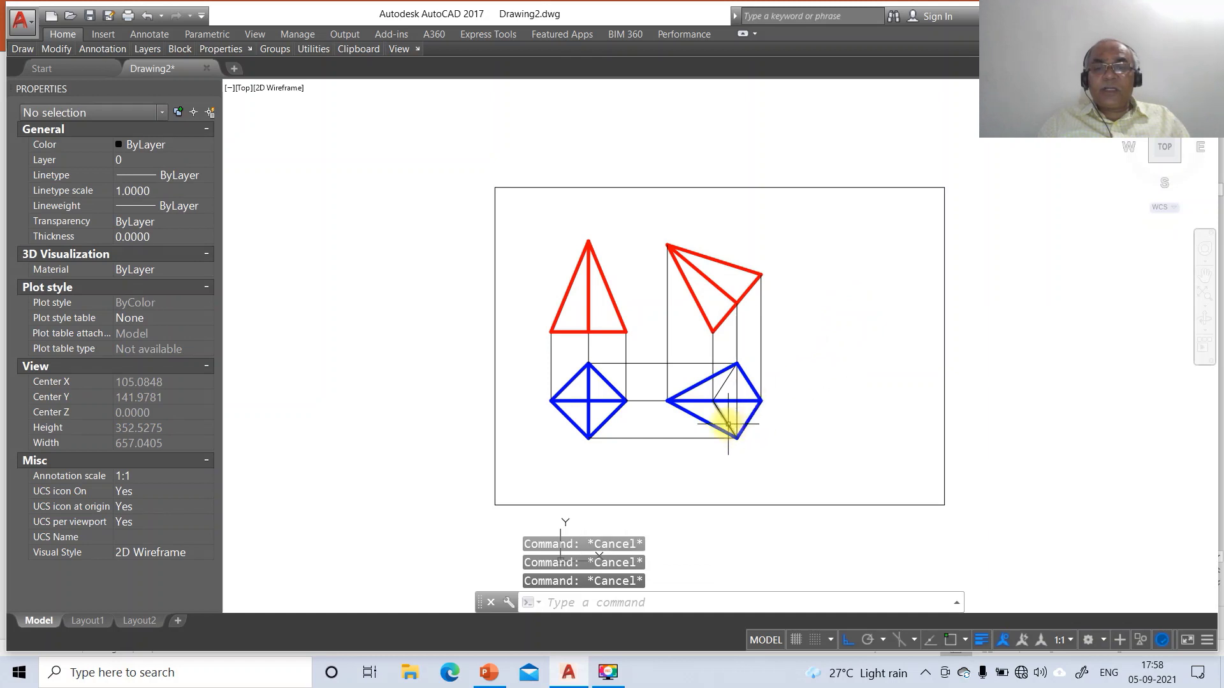
Put the two short hidden edges on layer TV HIDDEN with linetype scale 10
left_click(719, 412)
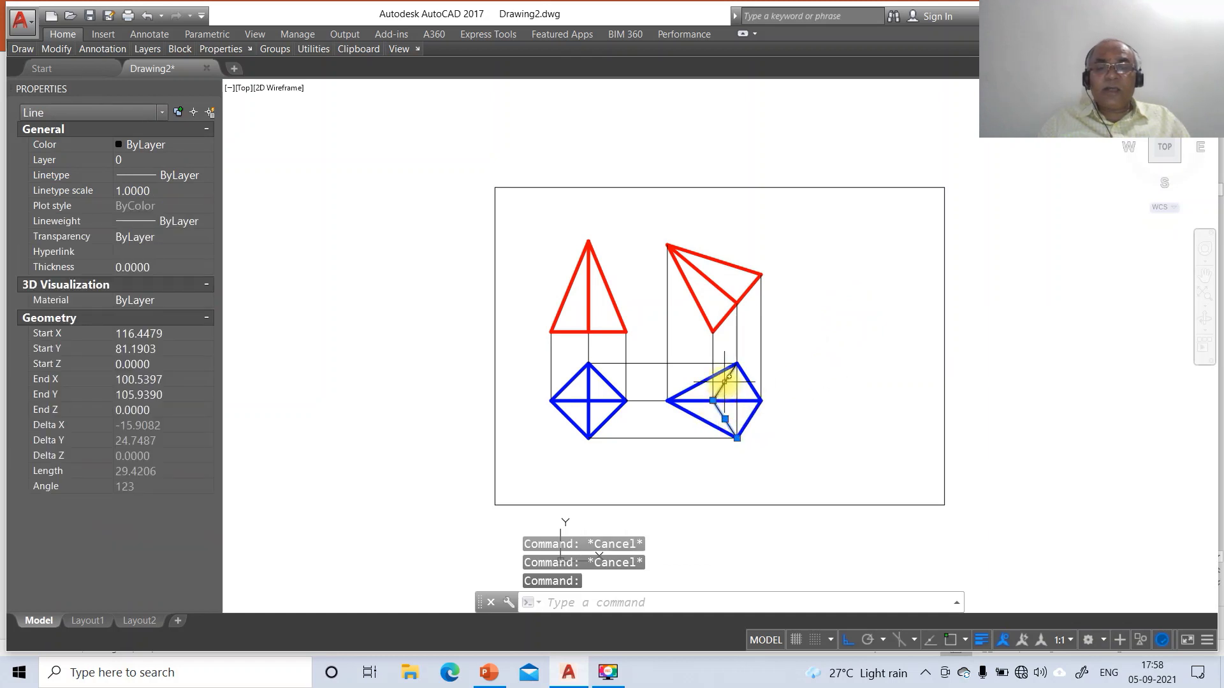
left_click(726, 380)
left_click(83, 160)
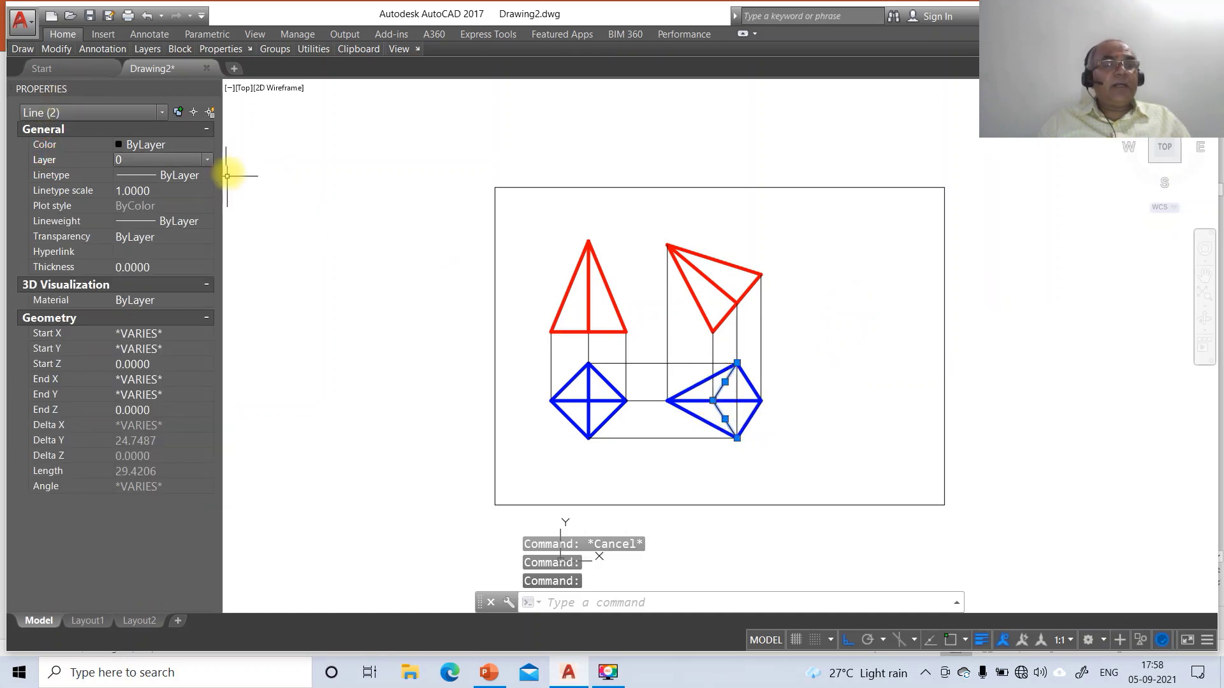
left_click(207, 161)
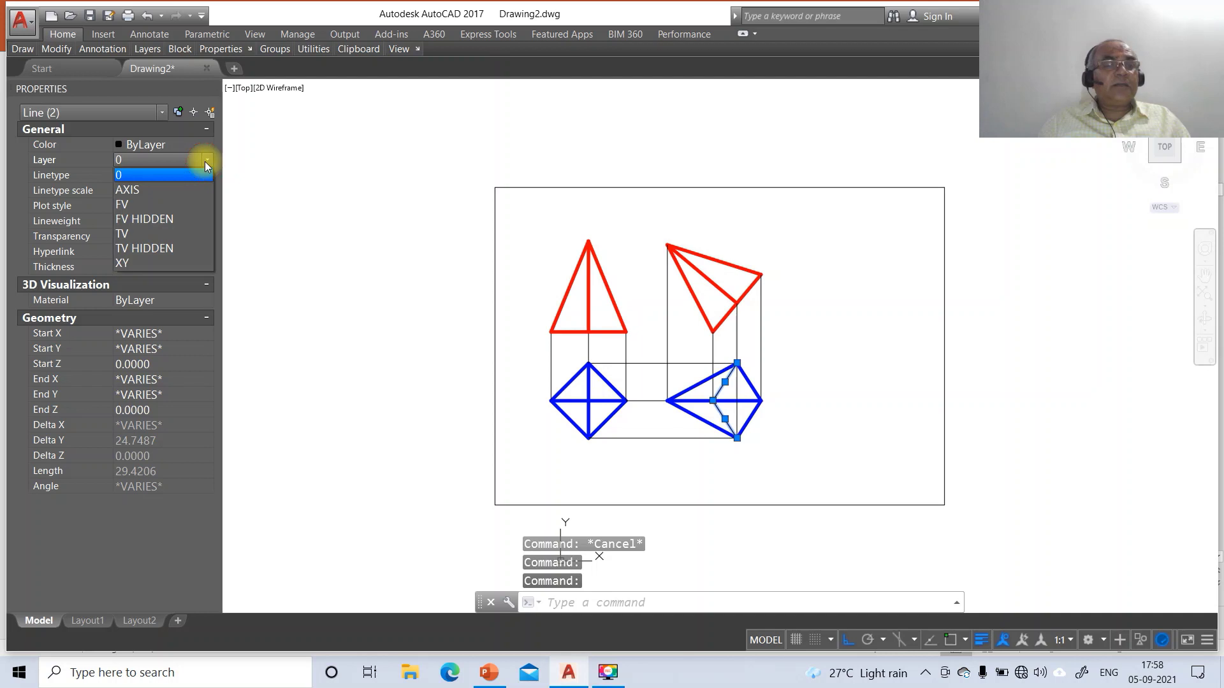
left_click(144, 248)
left_click(150, 191)
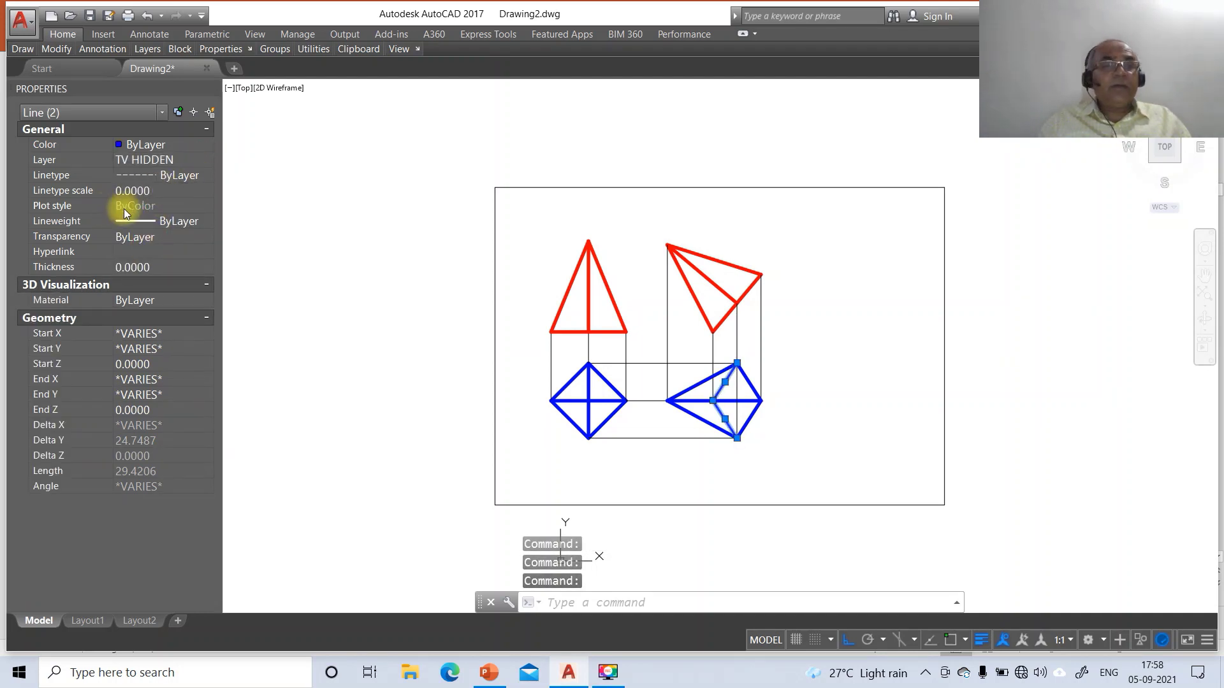
left_click(134, 190)
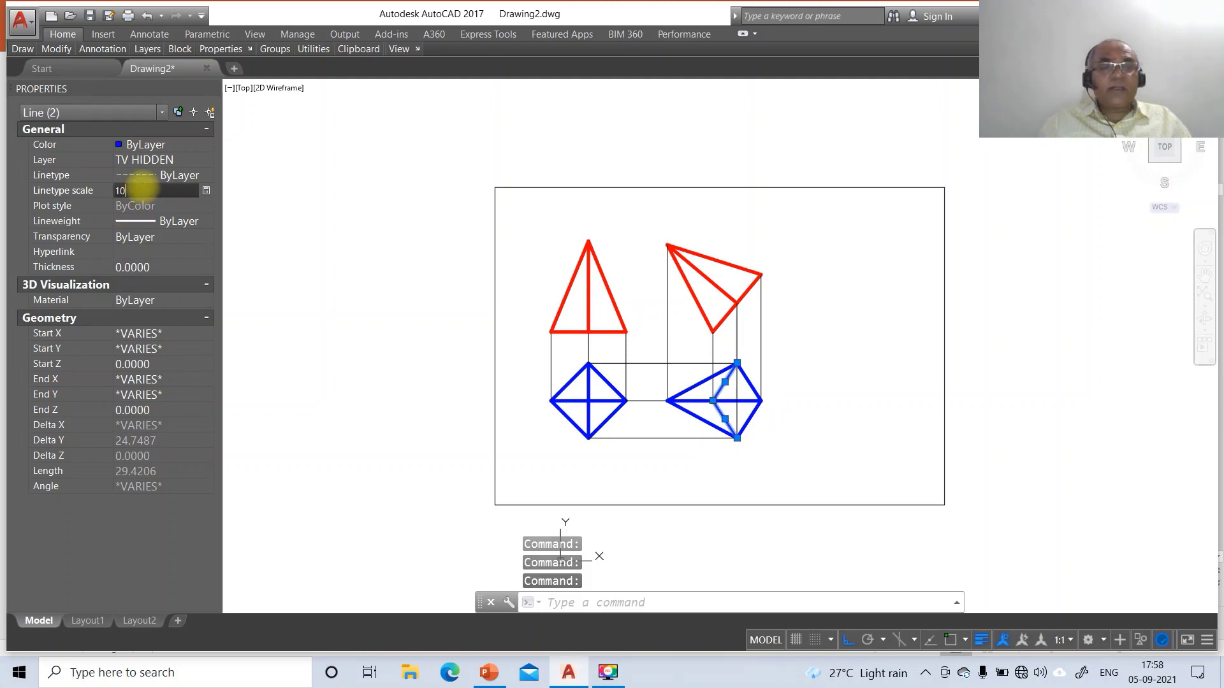
key("Return")
key("Escape")
key("Escape")
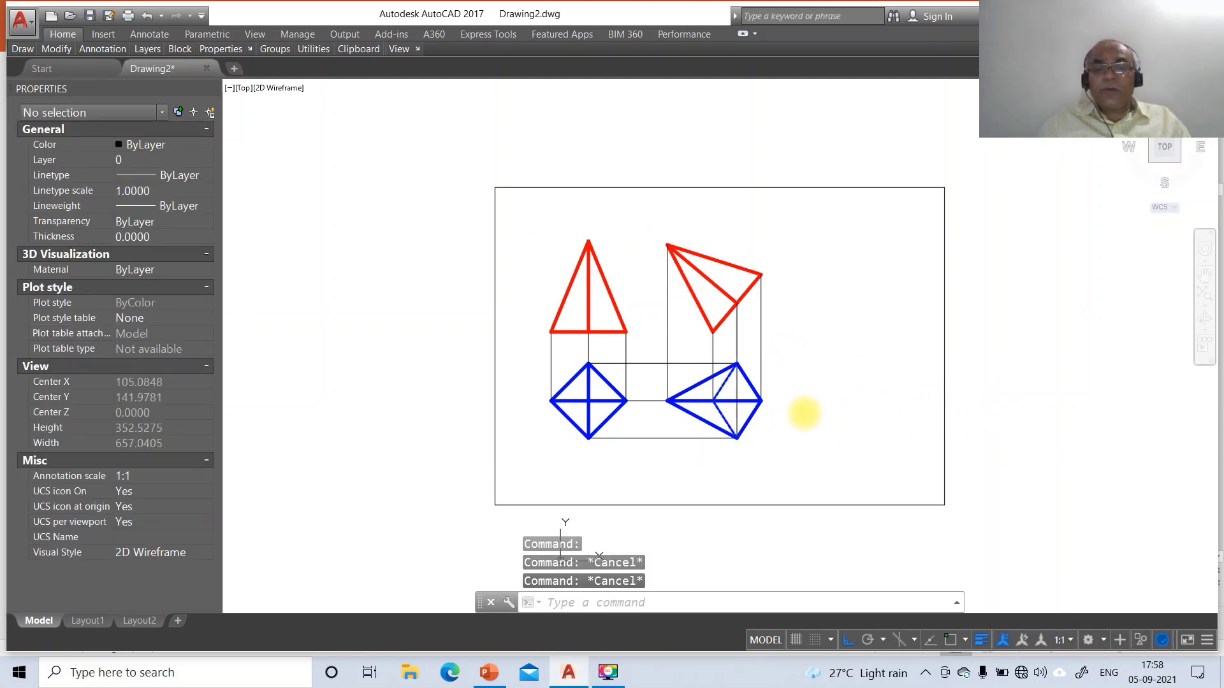
Zoom in on the views with a zoom window
type("z")
key("Return")
key("Return")
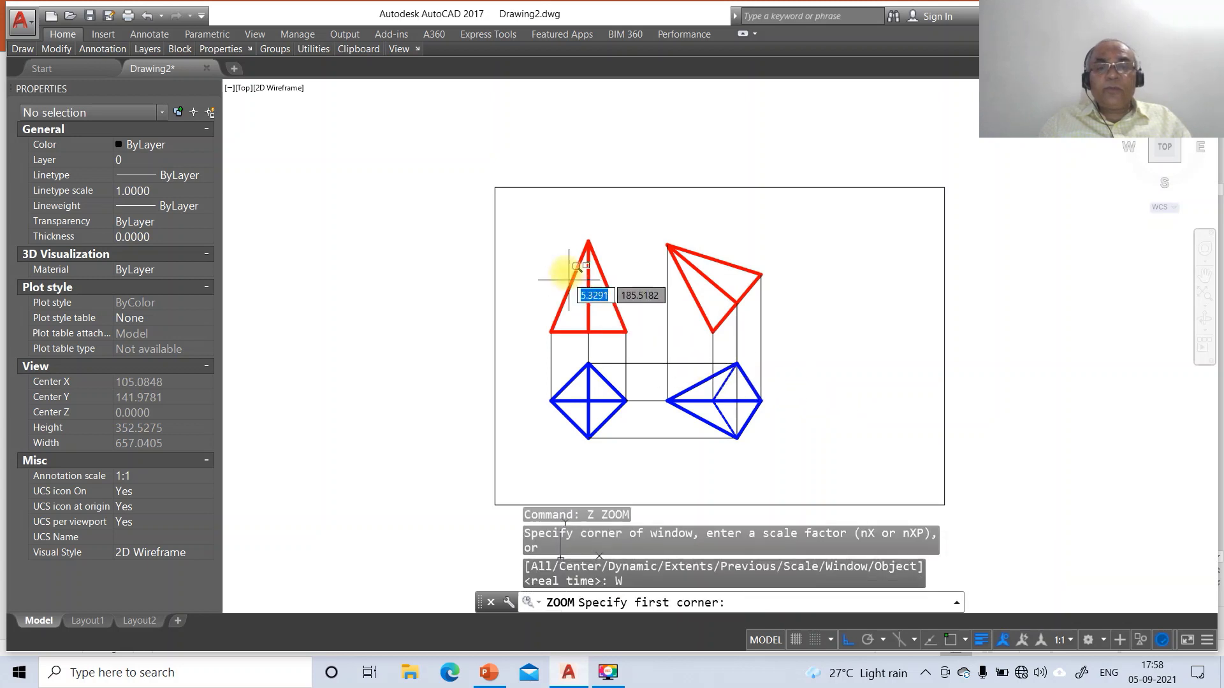
left_click(537, 224)
left_click(934, 480)
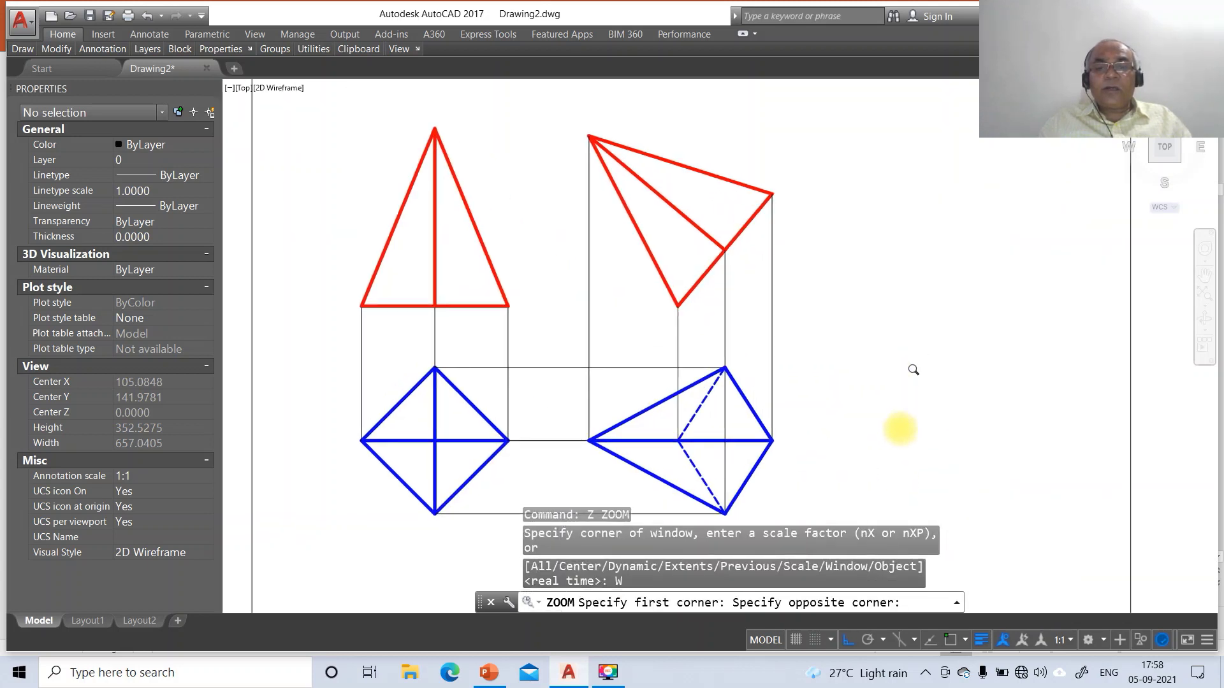
Change the two dashed hidden lines' linetype scale to 20
left_click(694, 416)
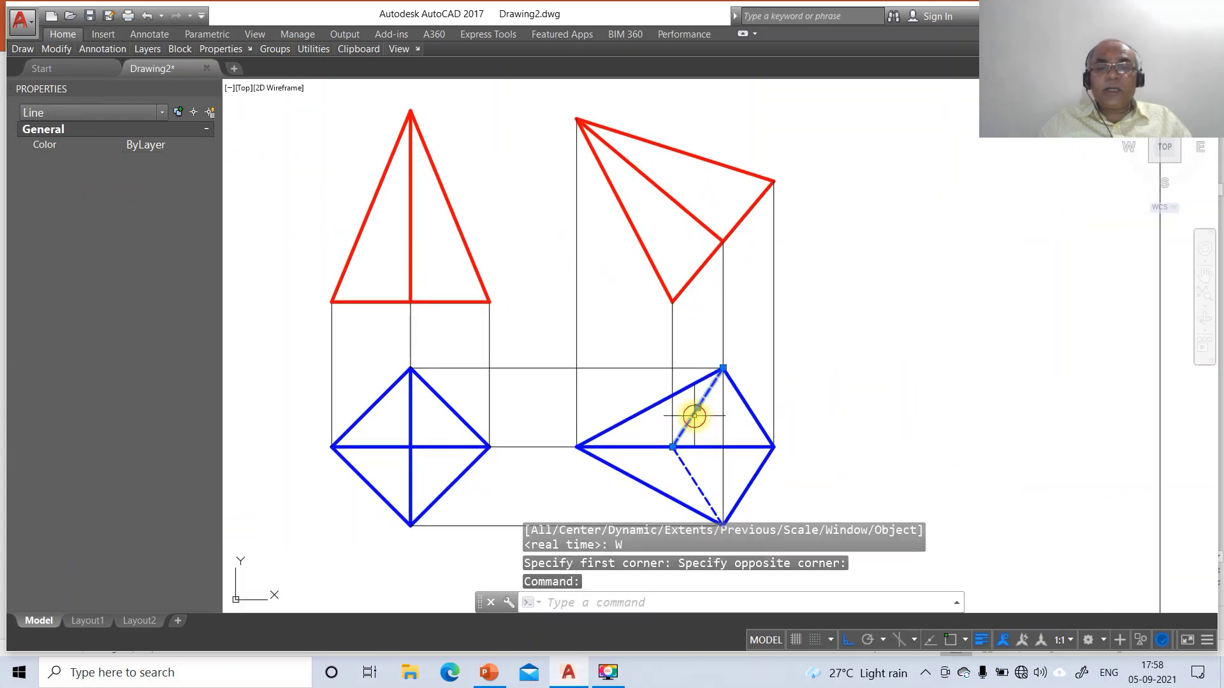
left_click(682, 467)
left_click(641, 464)
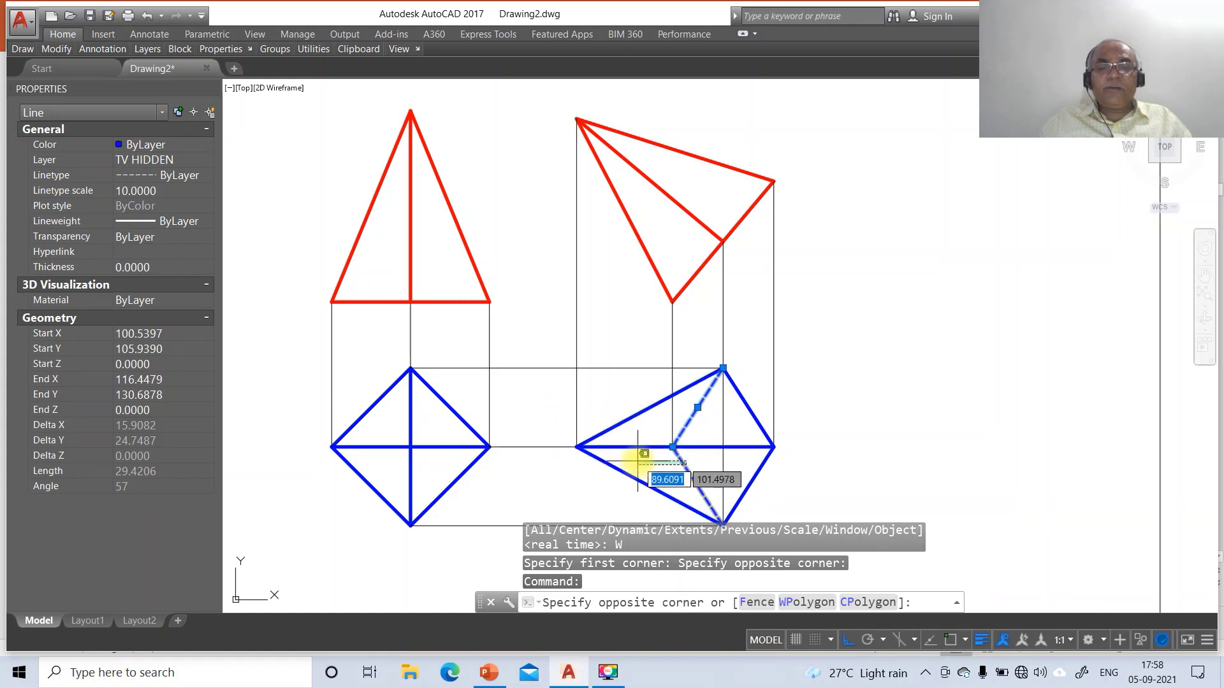
left_click(139, 192)
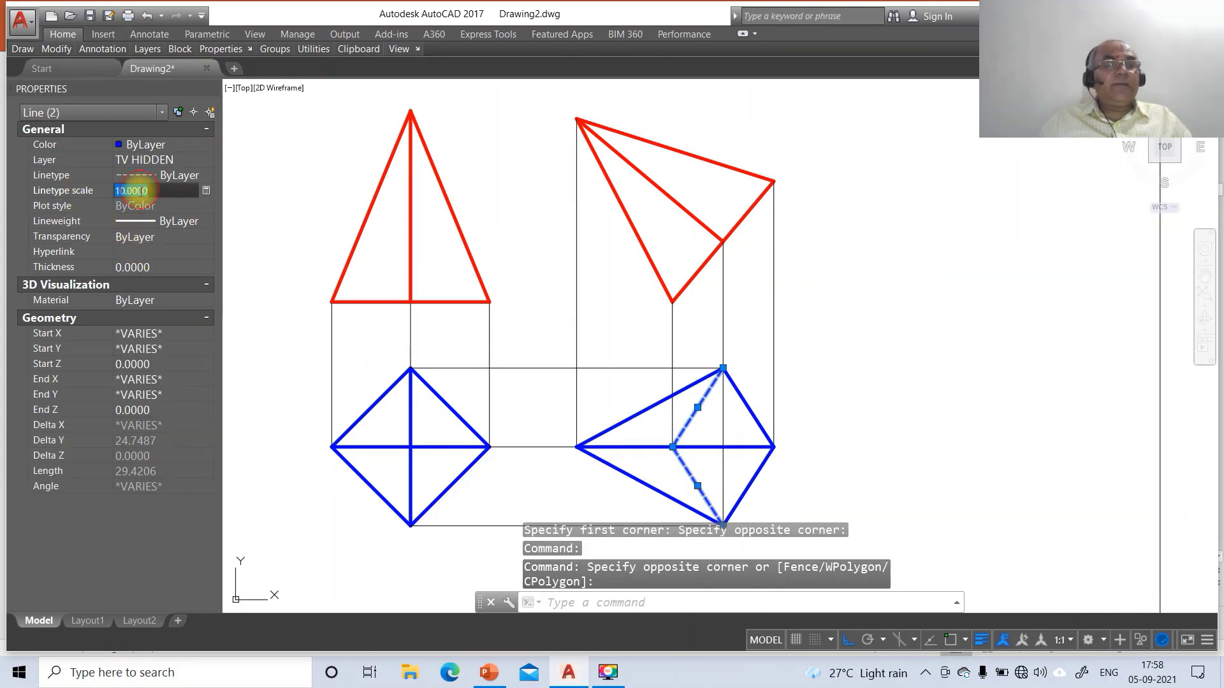
type("20")
key("Return")
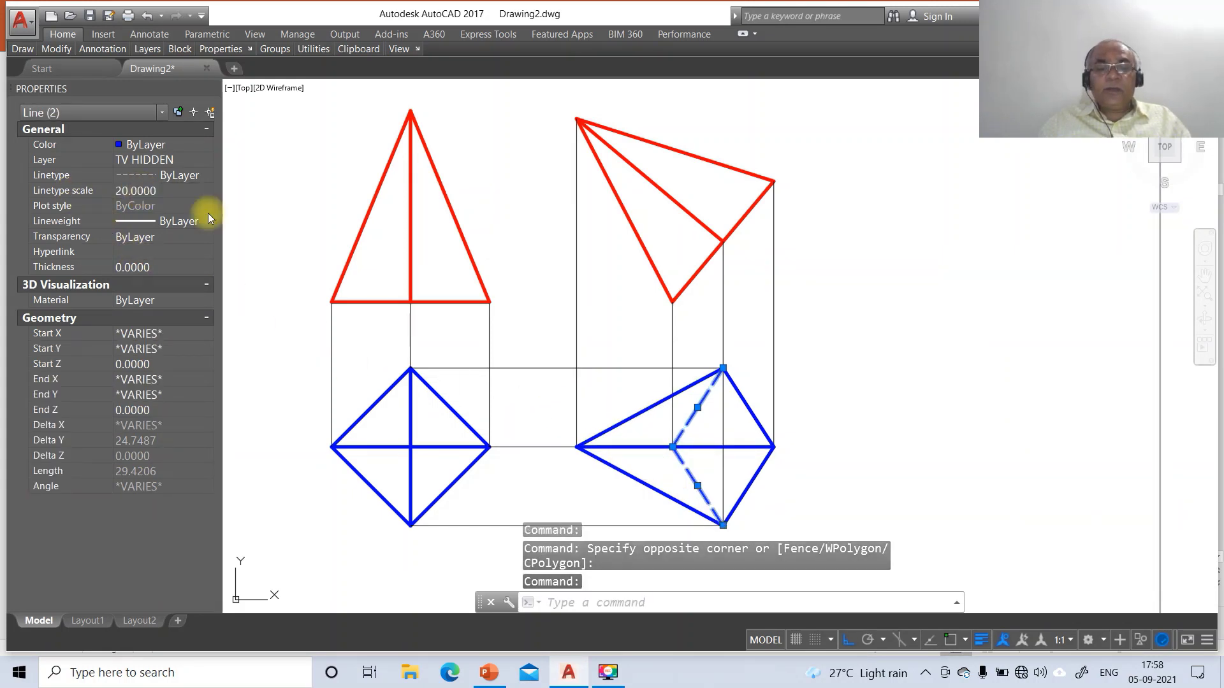
key("Escape")
key("Escape")
key("Escape")
Zoom back out with the mouse wheel in real-time zoom
type("z")
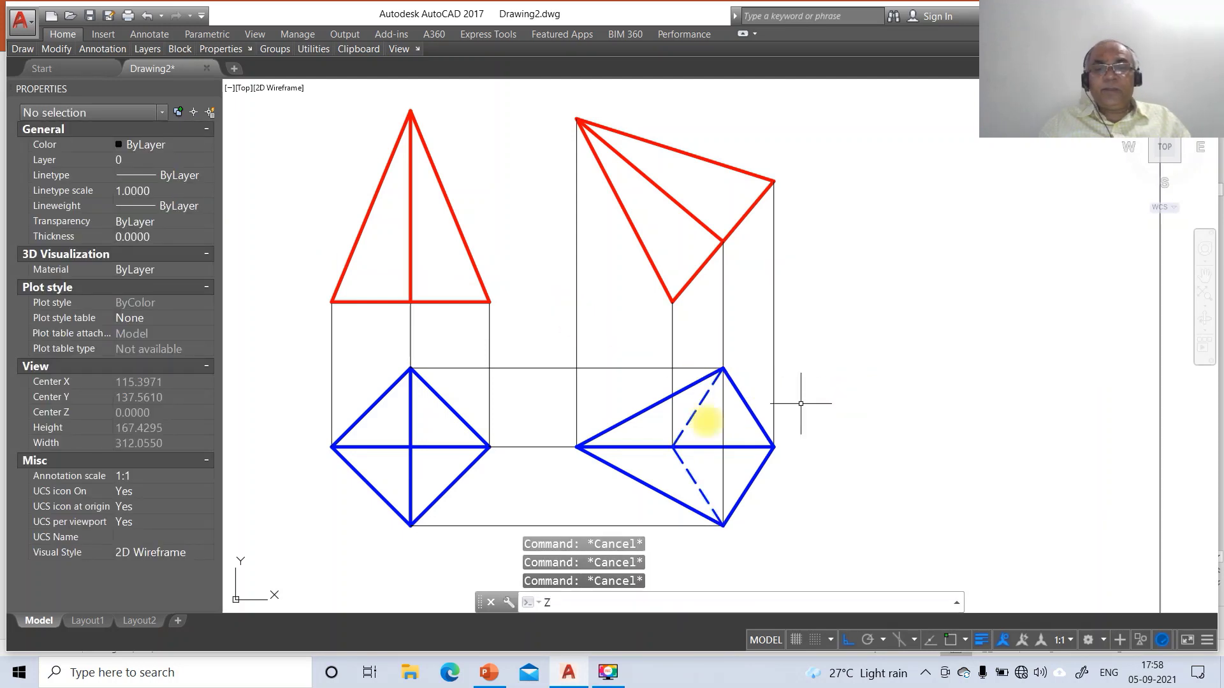
key("Escape")
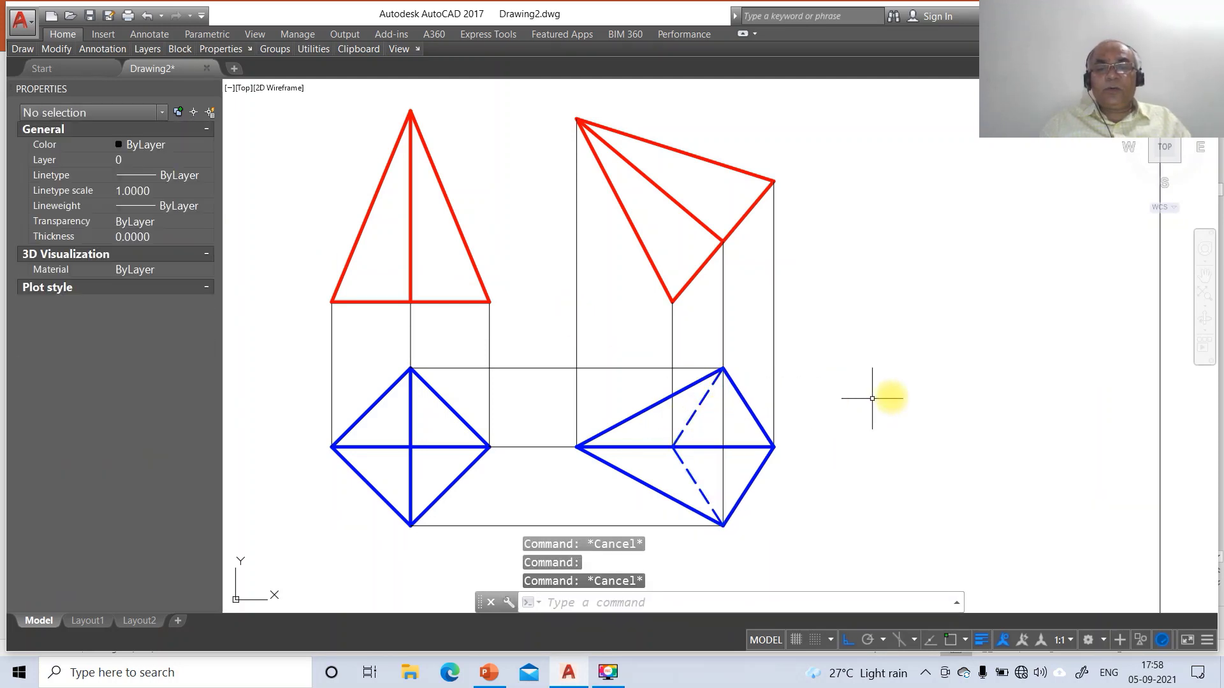
type("z")
key("Return")
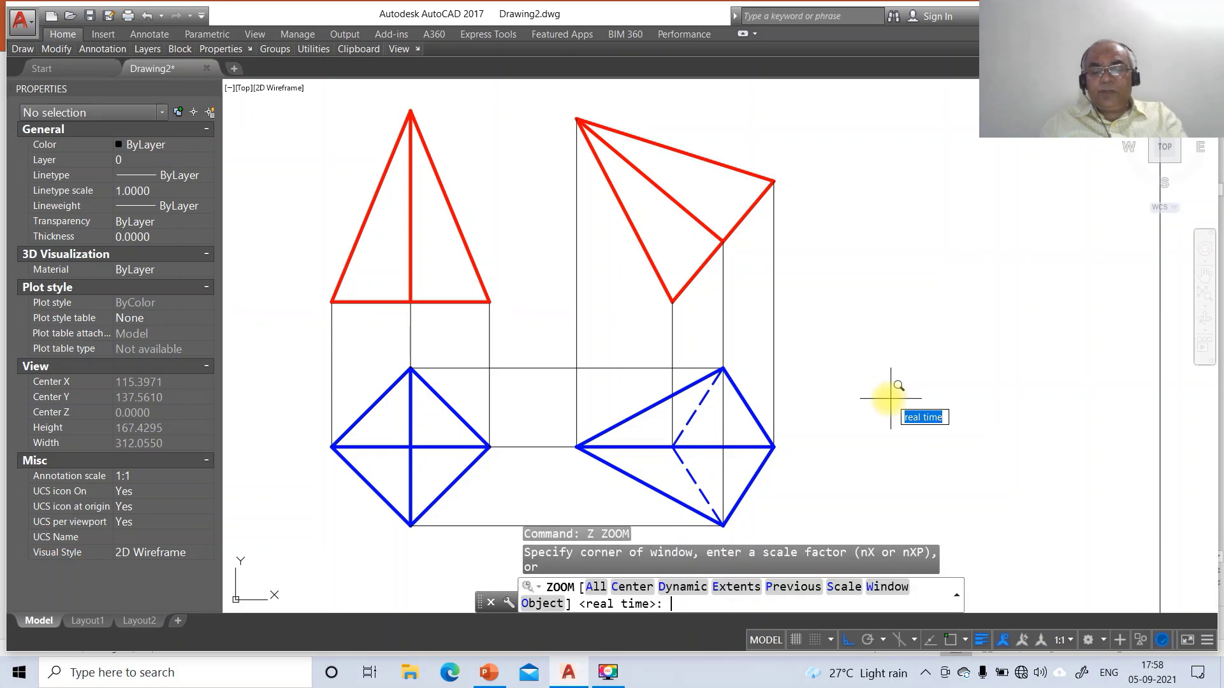
scroll(883, 378, "down", 3)
Draw the XY line from the red triangle's base corner out to the right
key("Return")
key("Escape")
type("l")
key("Return")
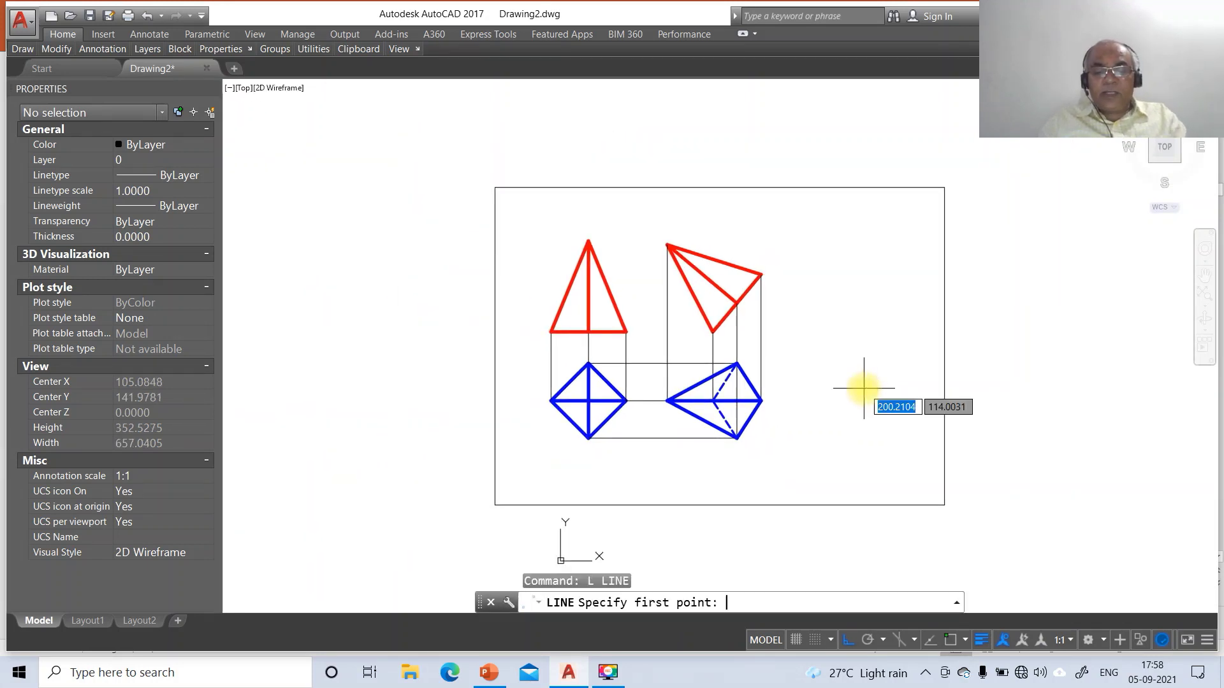
type("INT")
key("Return")
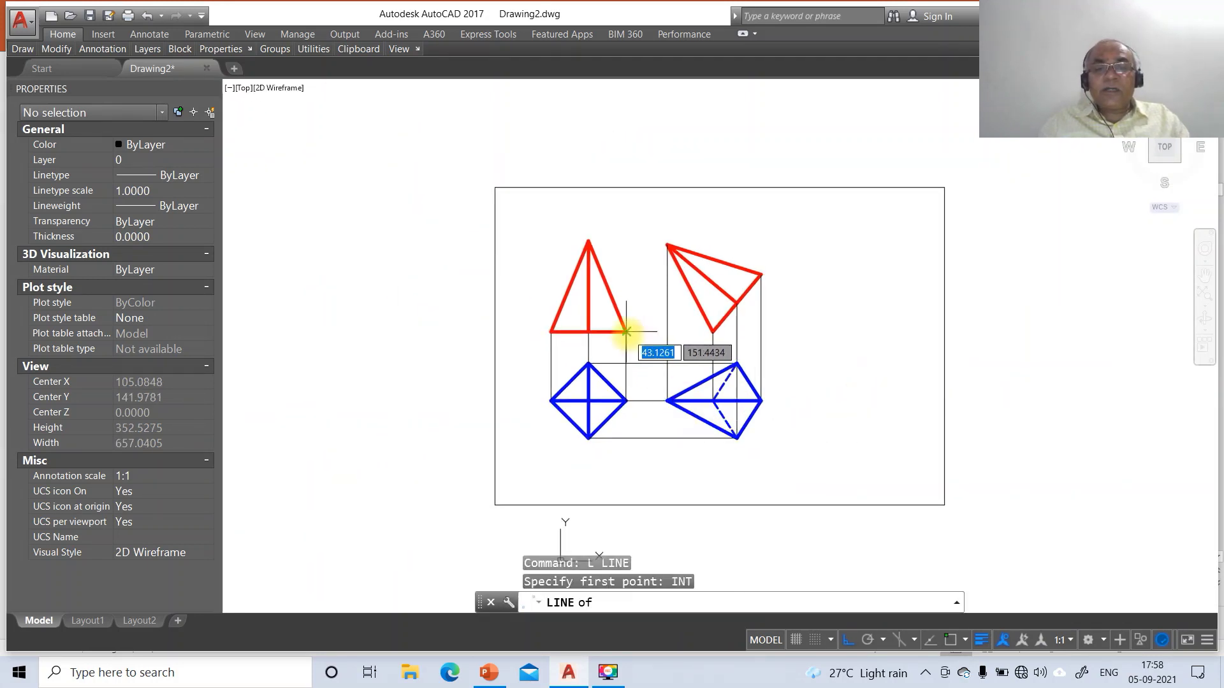
left_click(626, 332)
left_click(926, 351)
key("Return")
key("Return")
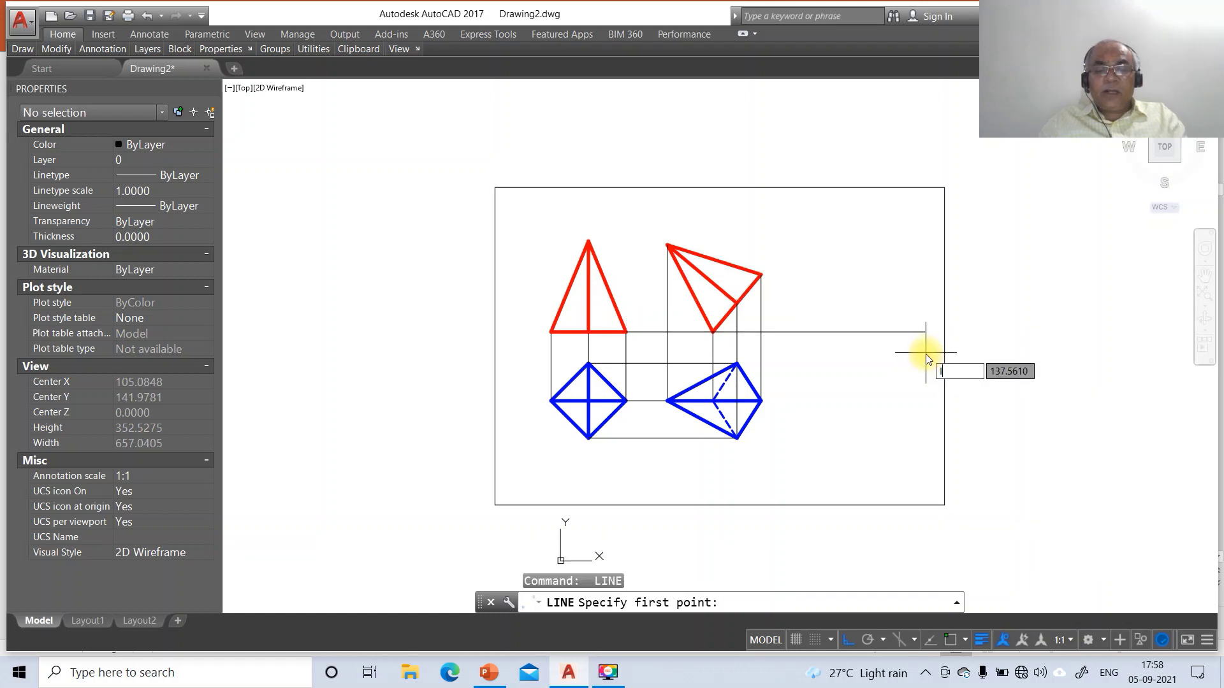
Extend the XY line leftward past the left triangle's base corner
type("INT")
key("Return")
left_click(550, 332)
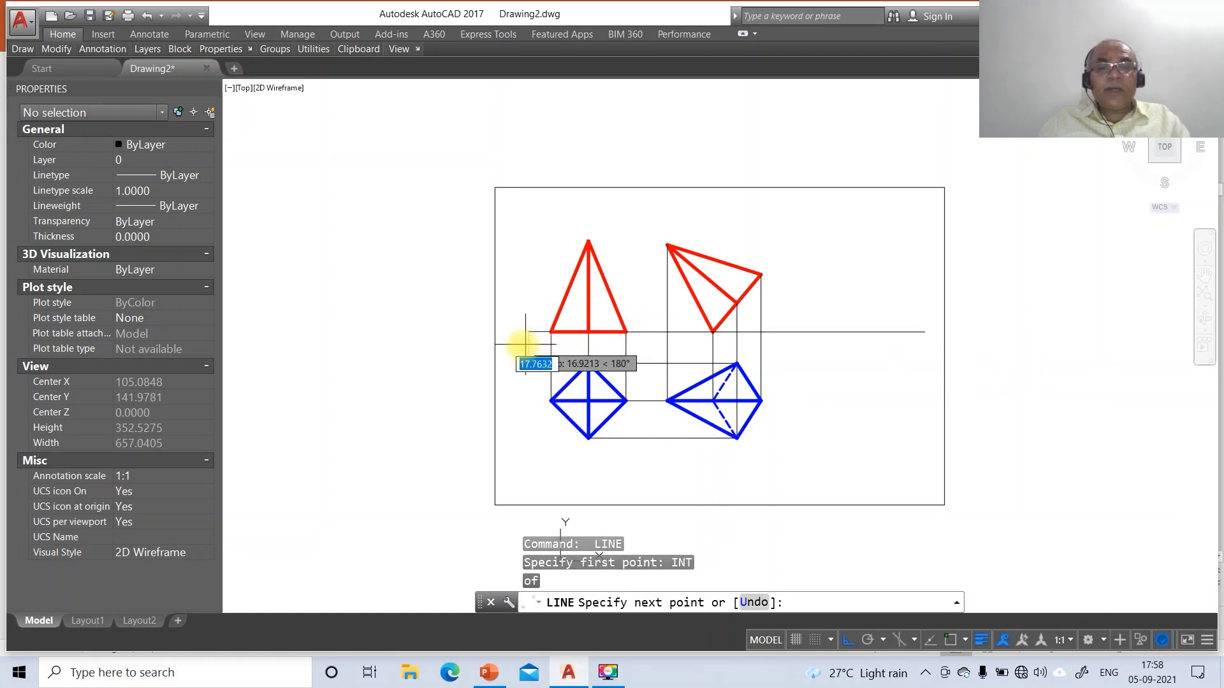
left_click(508, 344)
key("Return")
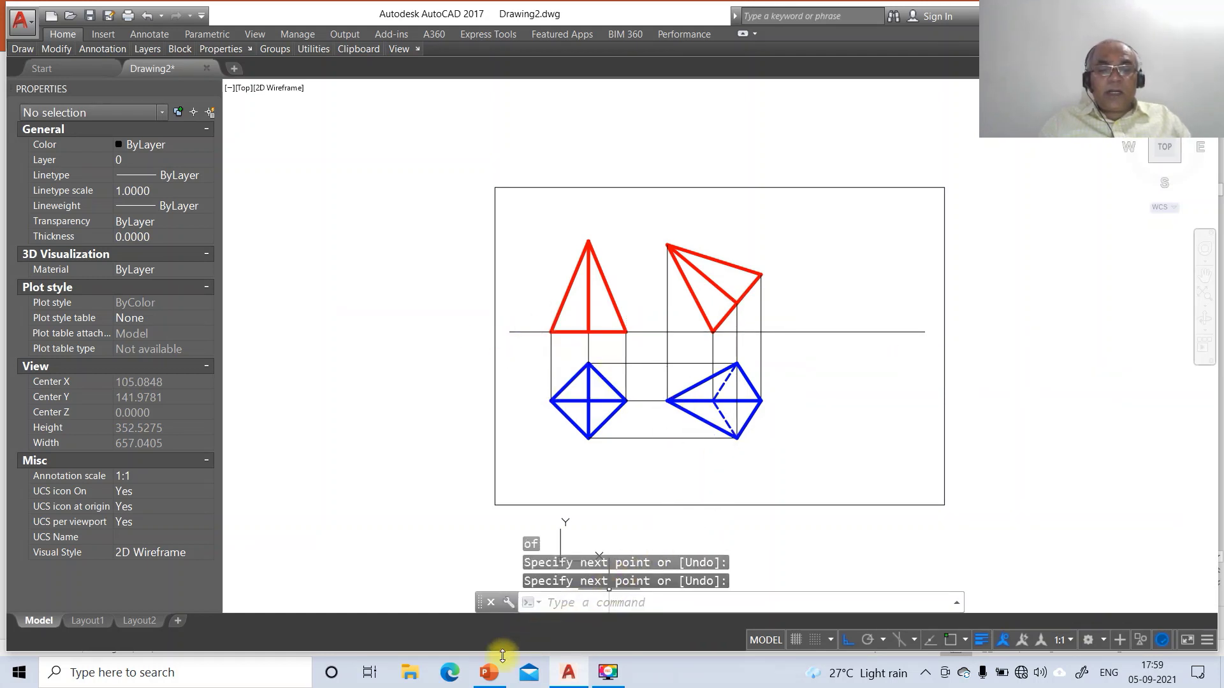
Check the FINAL SOLUTION slide in PowerPoint, then return to the drawing
left_click(490, 671)
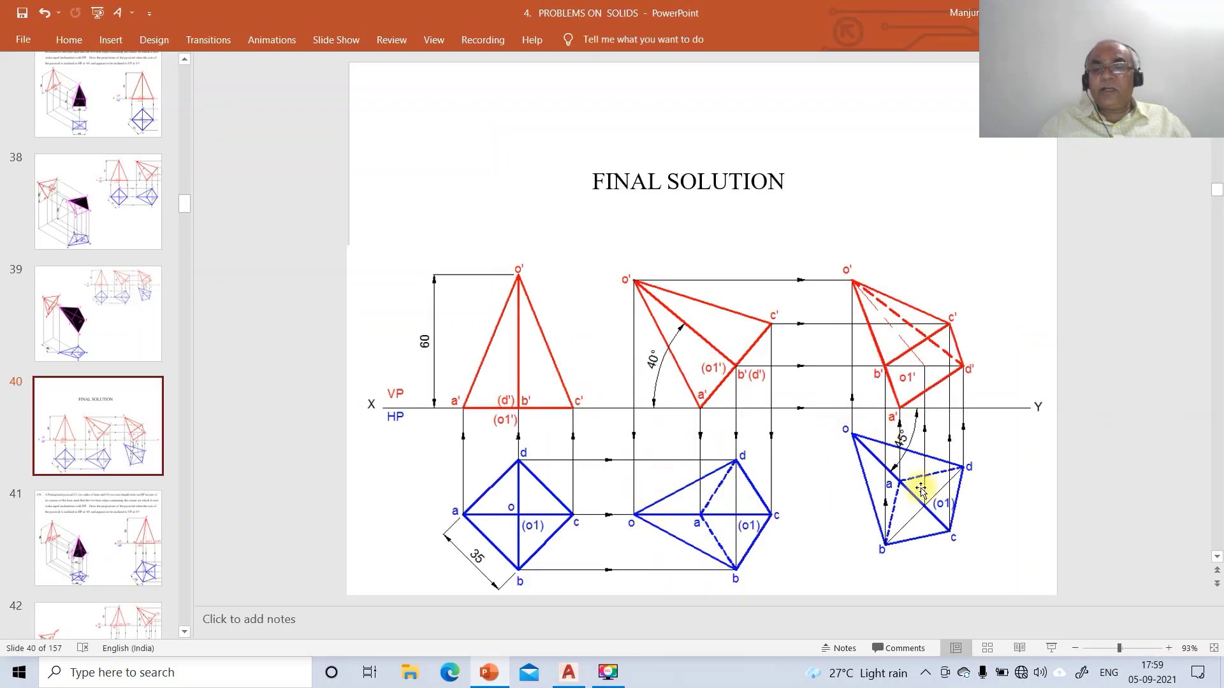
left_click(929, 461)
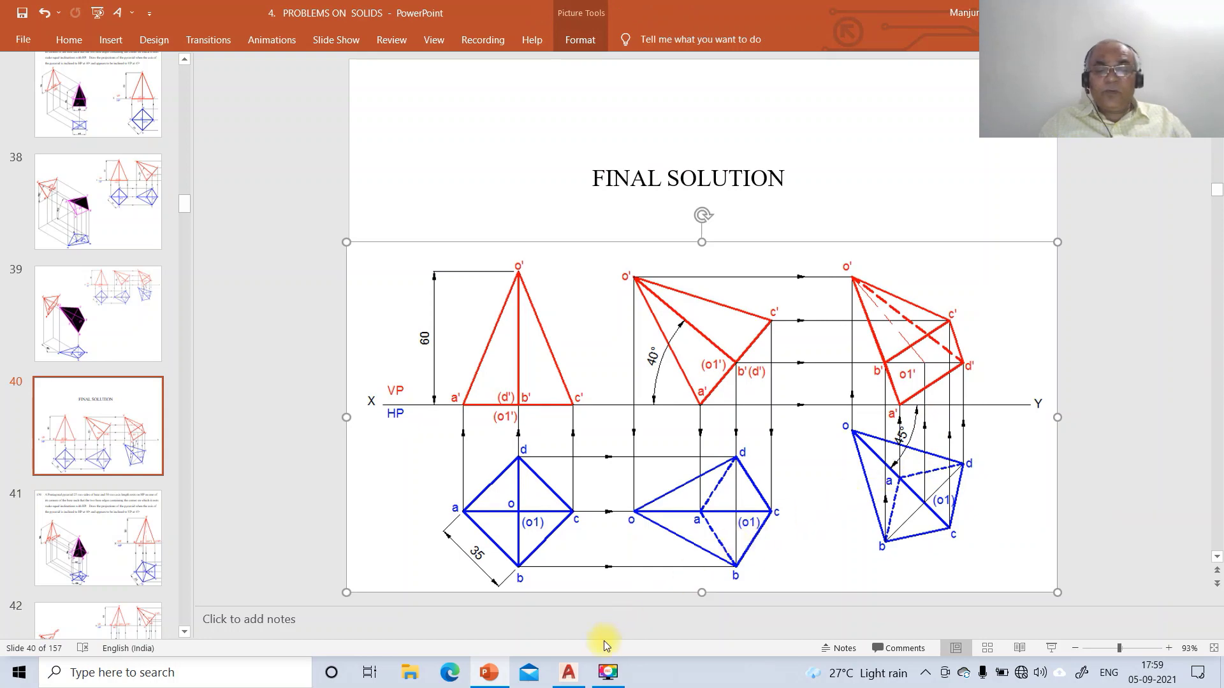
left_click(568, 672)
Copy the right blue top view further to the right
type("co")
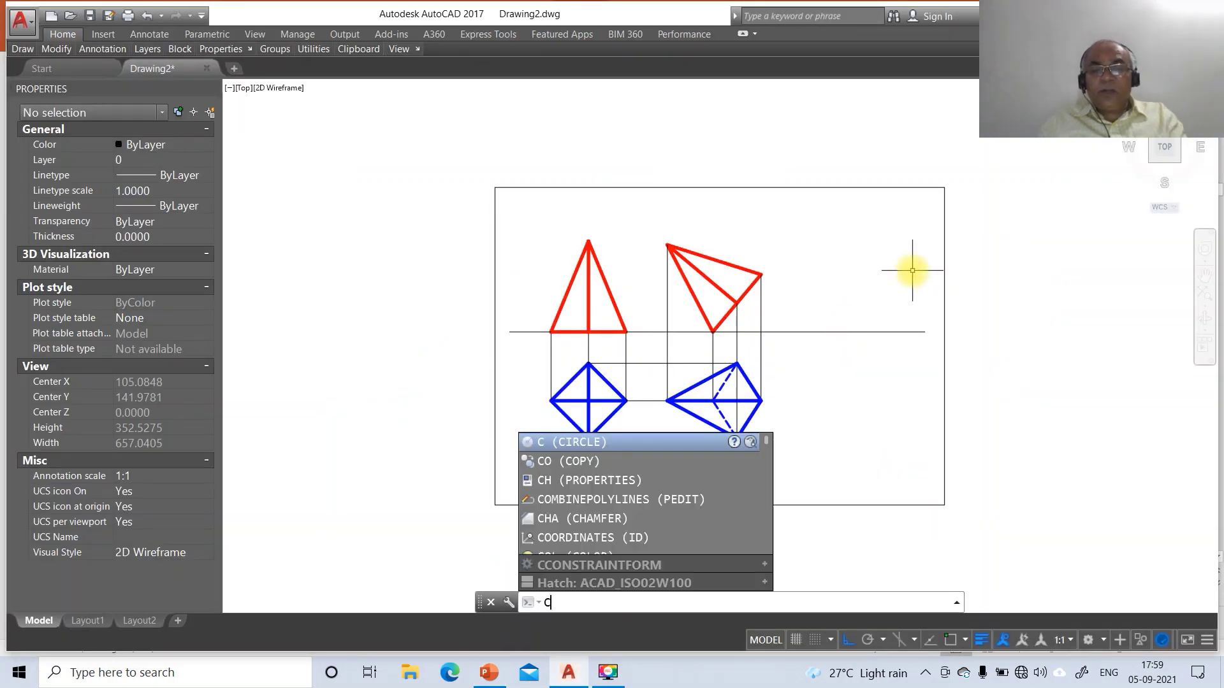
key("Return")
left_click(654, 352)
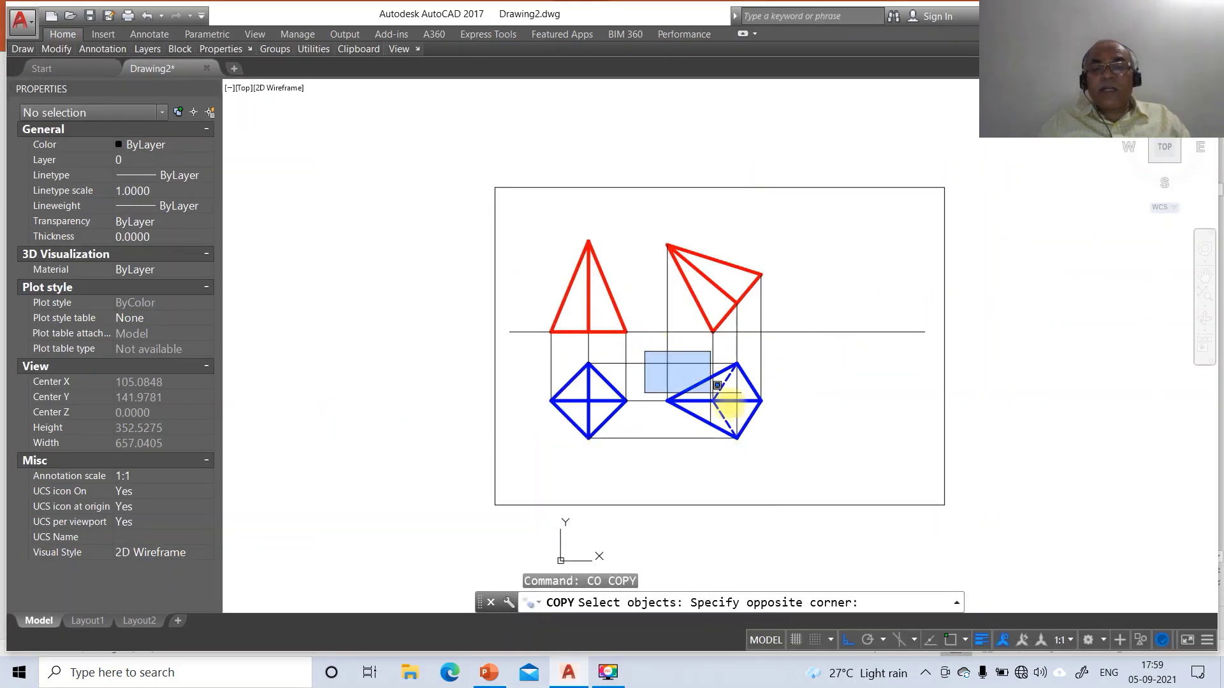
left_click(813, 446)
key("Return")
left_click(776, 442)
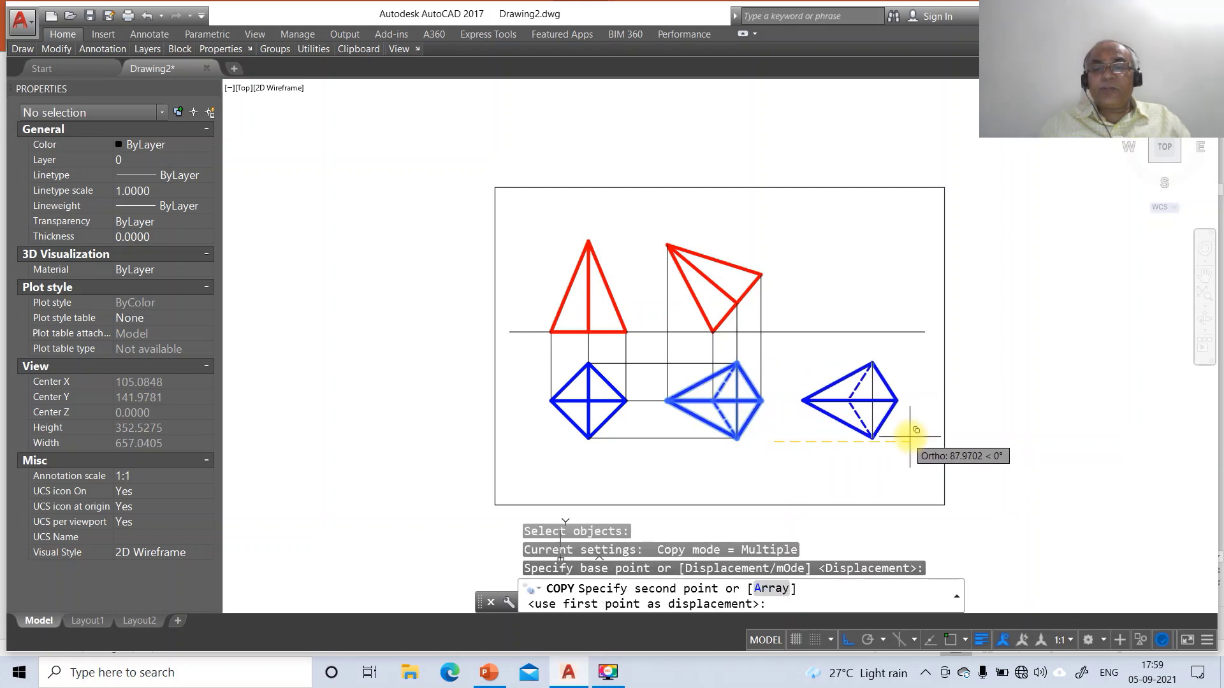
left_click(922, 436)
Rotate the copy −45° about its left vertex
type("R")
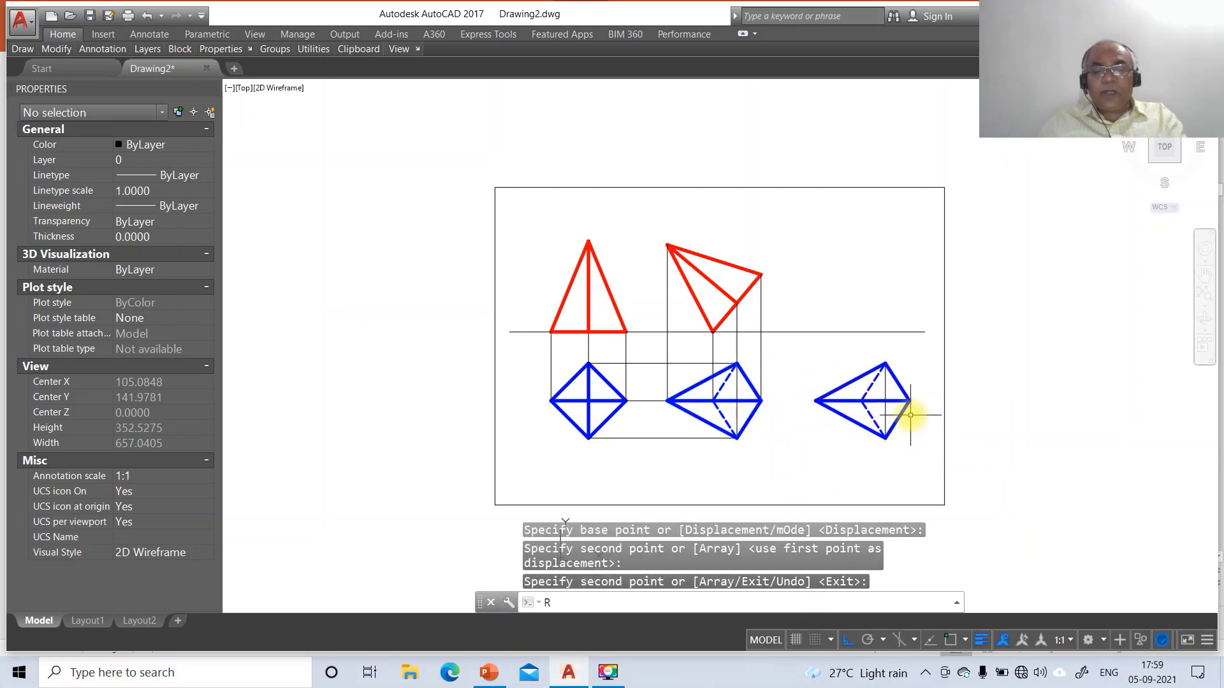
type("O")
key("Return")
left_click(793, 290)
left_click(947, 465)
key("Return")
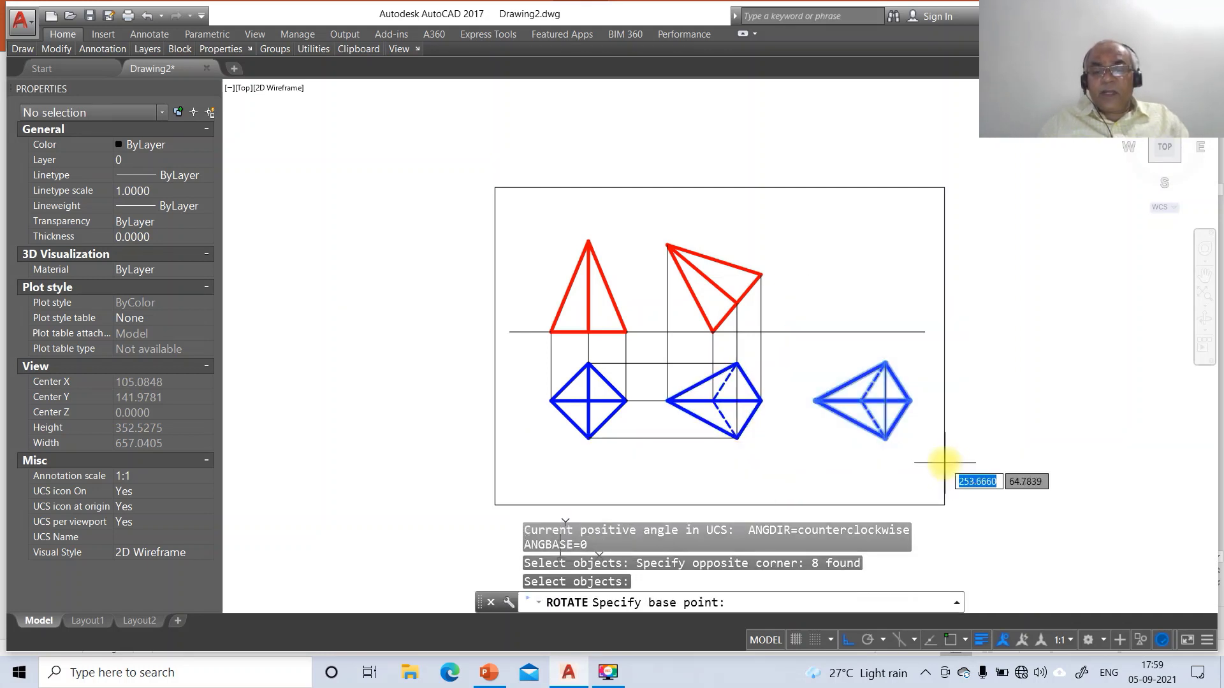
type("INT")
key("Return")
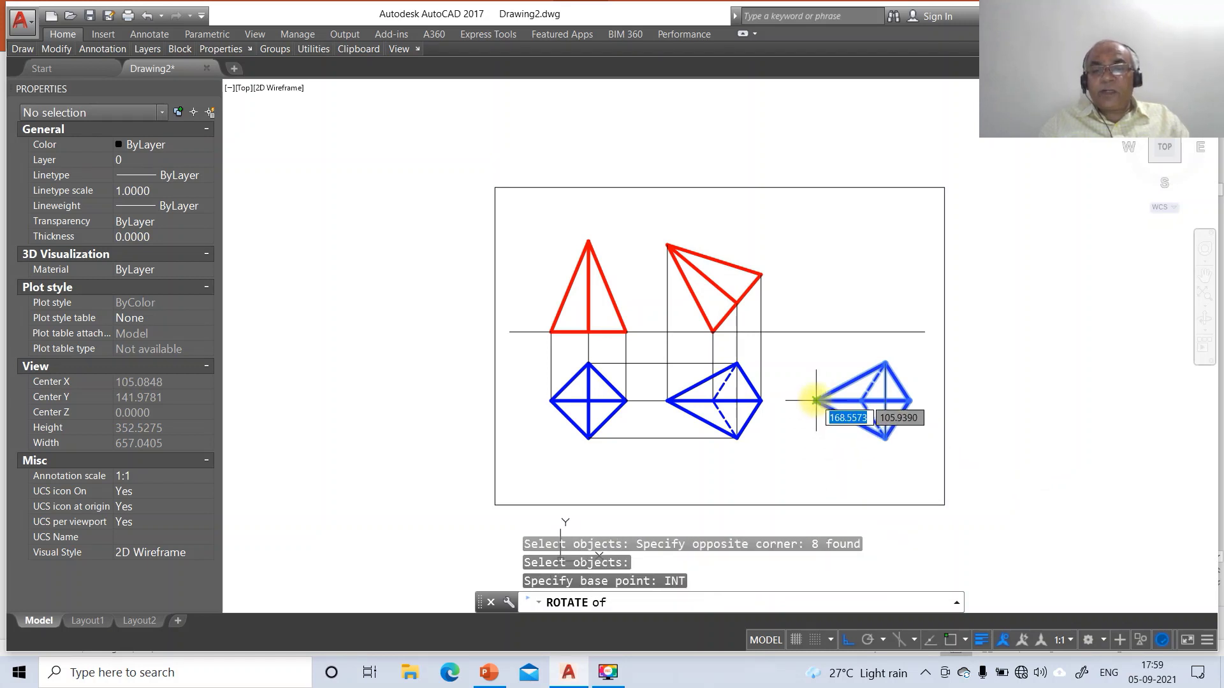
left_click(816, 400)
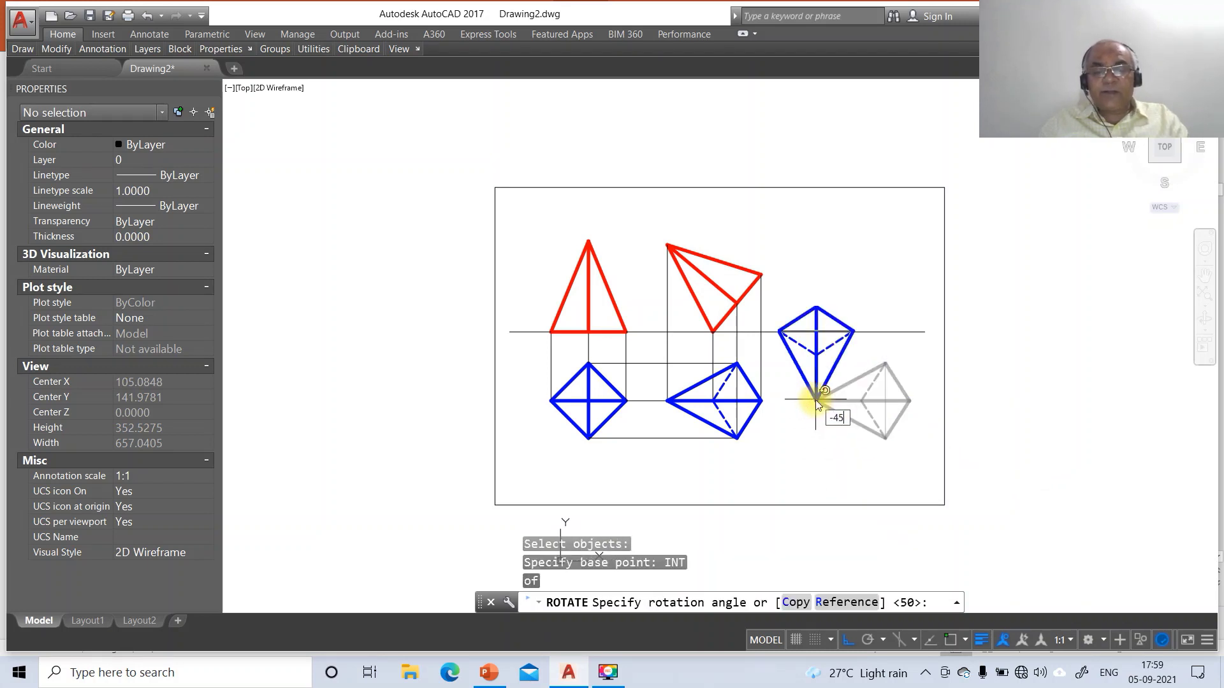
key("Return")
Move the rotated top view upward to its new position
type("M")
key("Return")
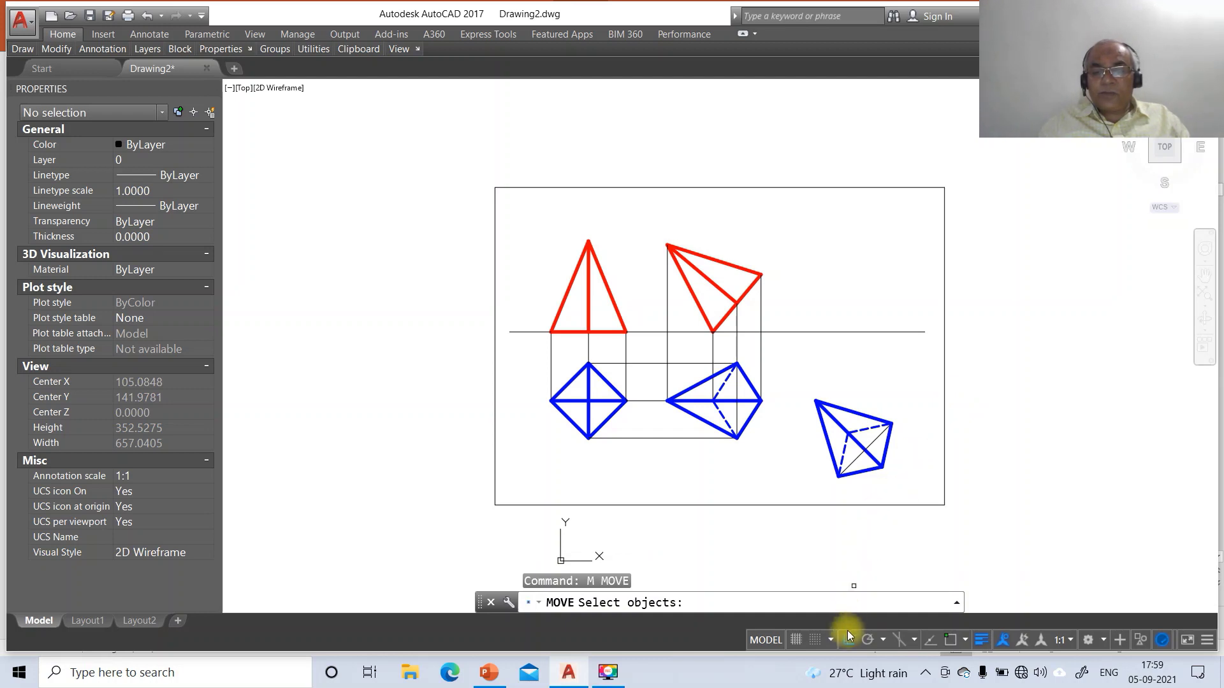
left_click(798, 364)
left_click(929, 498)
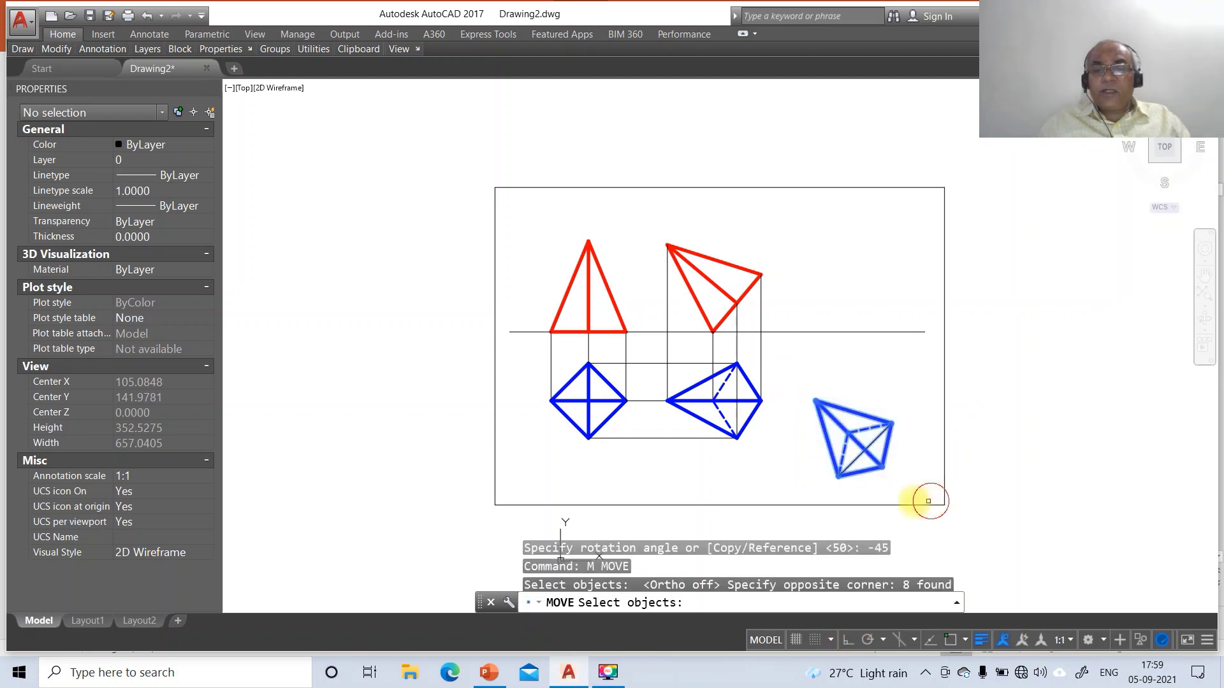
key("Return")
left_click(892, 490)
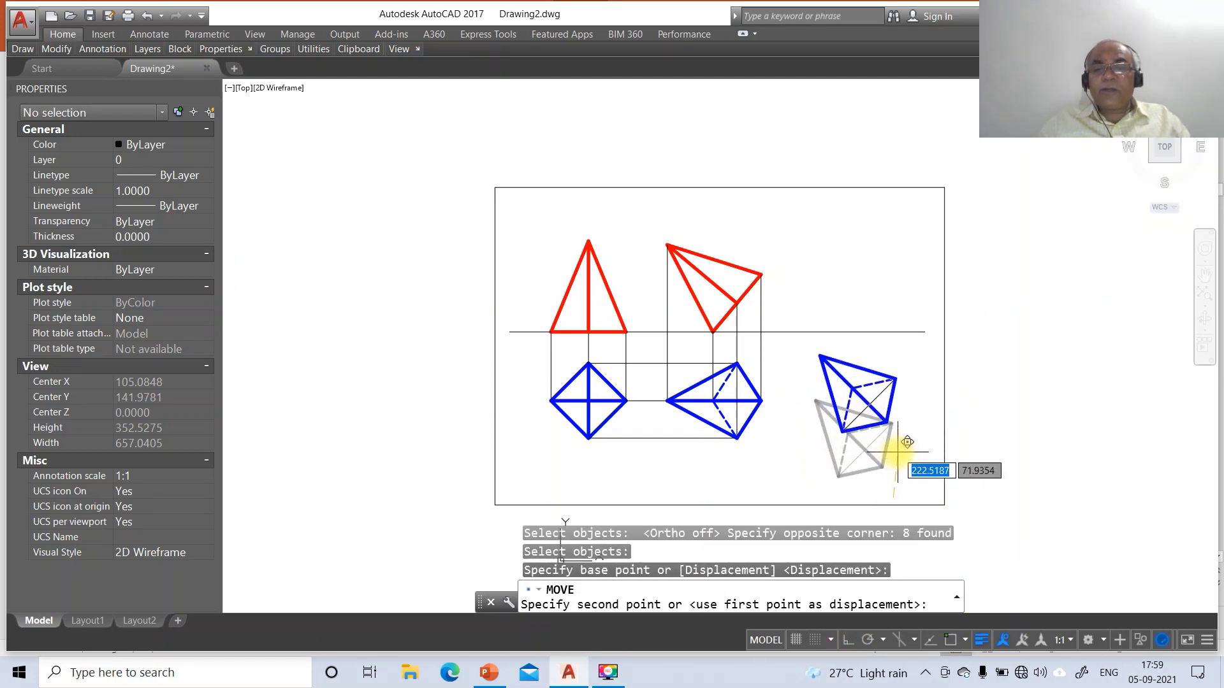
left_click(901, 452)
type("L")
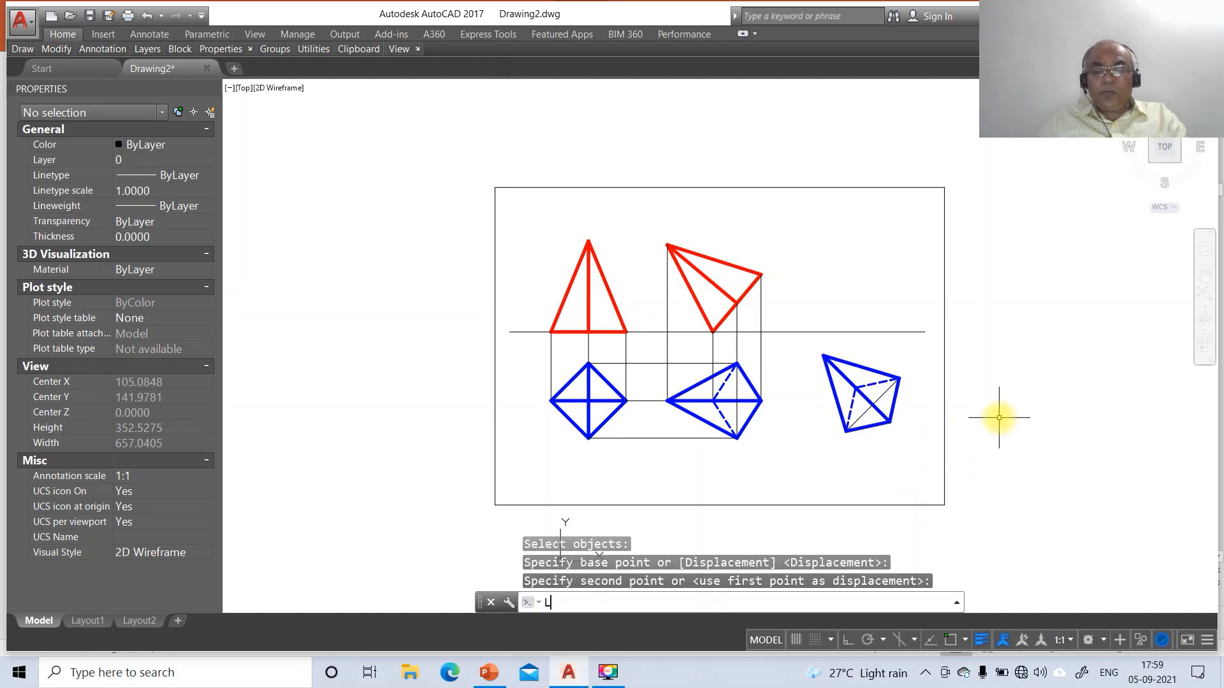
key("Return")
With ortho on, draw a horizontal projector from the tilted red view's apex to the sheet's right border
left_click(845, 640)
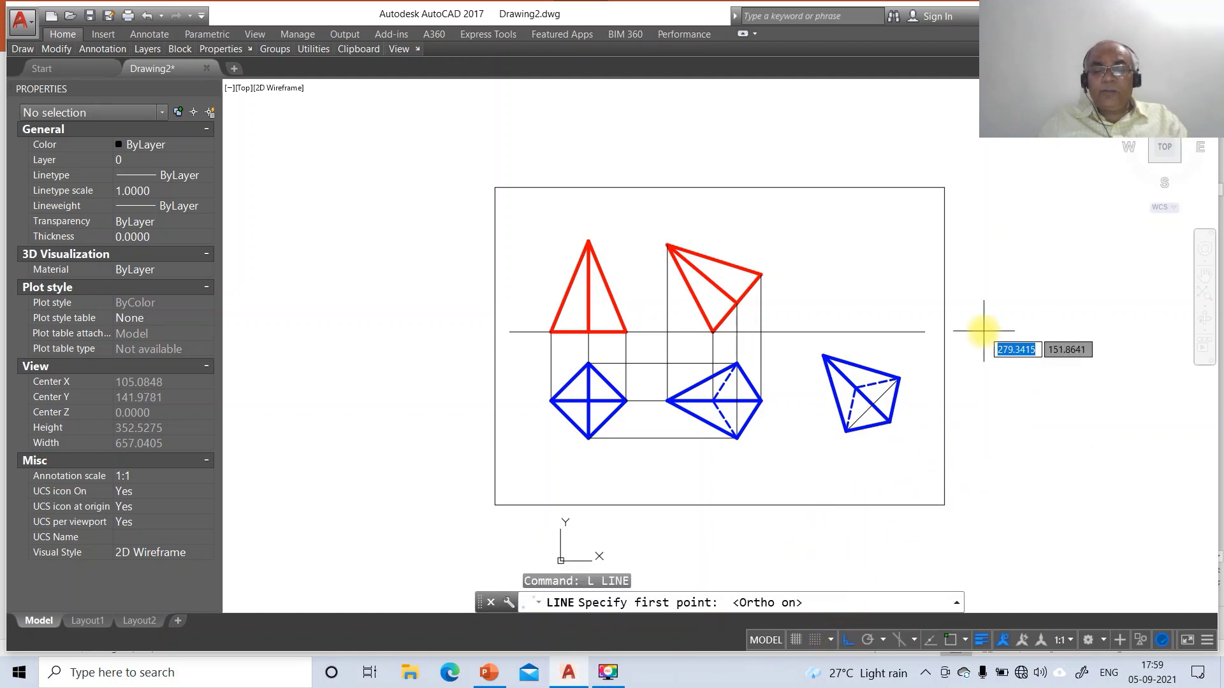
type("INT")
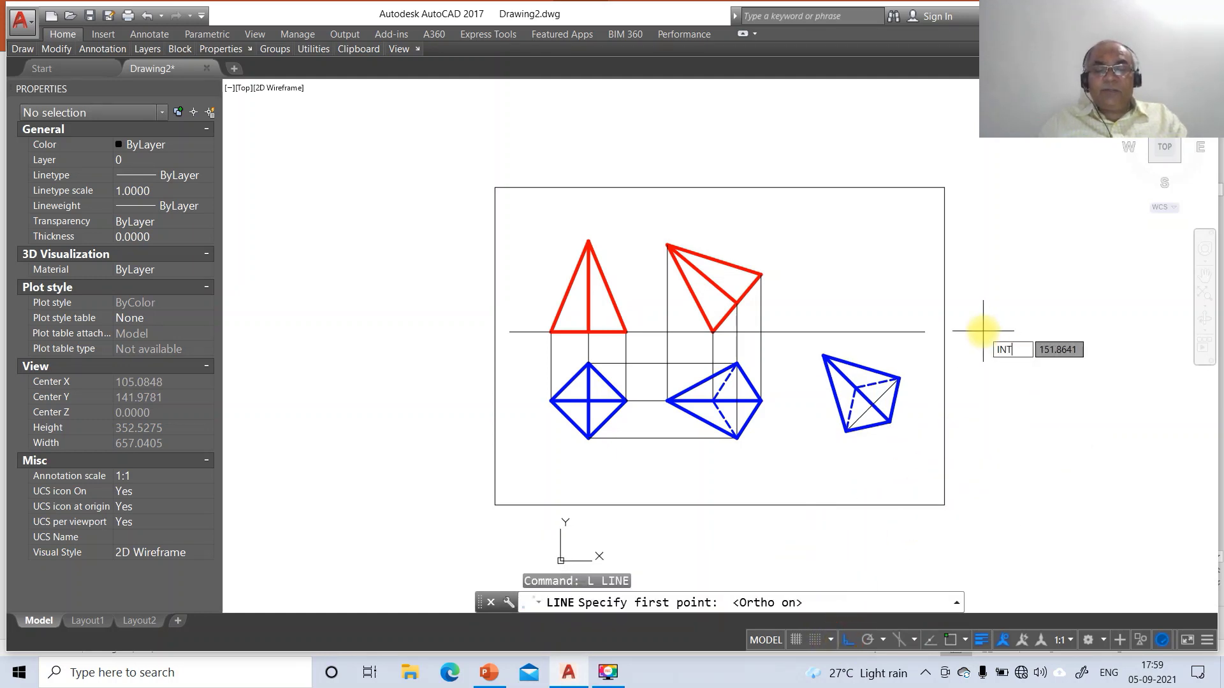
key("Return")
left_click(667, 245)
left_click(943, 265)
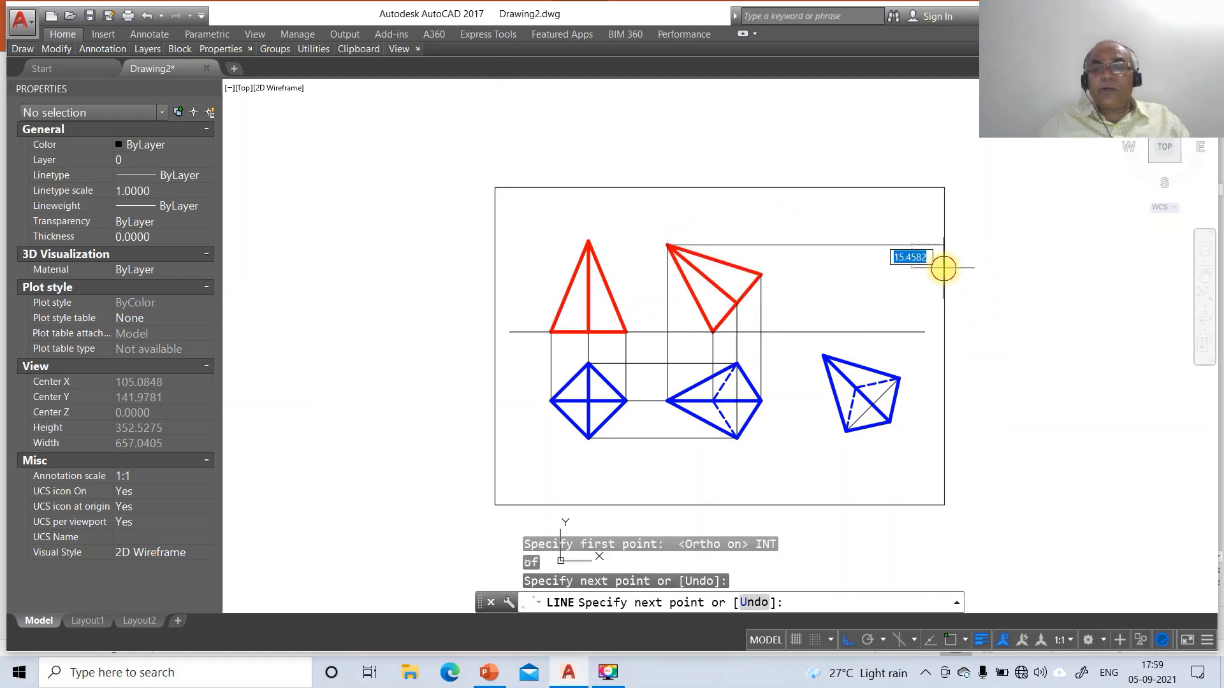
key("Return")
key("Return")
left_click(943, 267)
key("Escape")
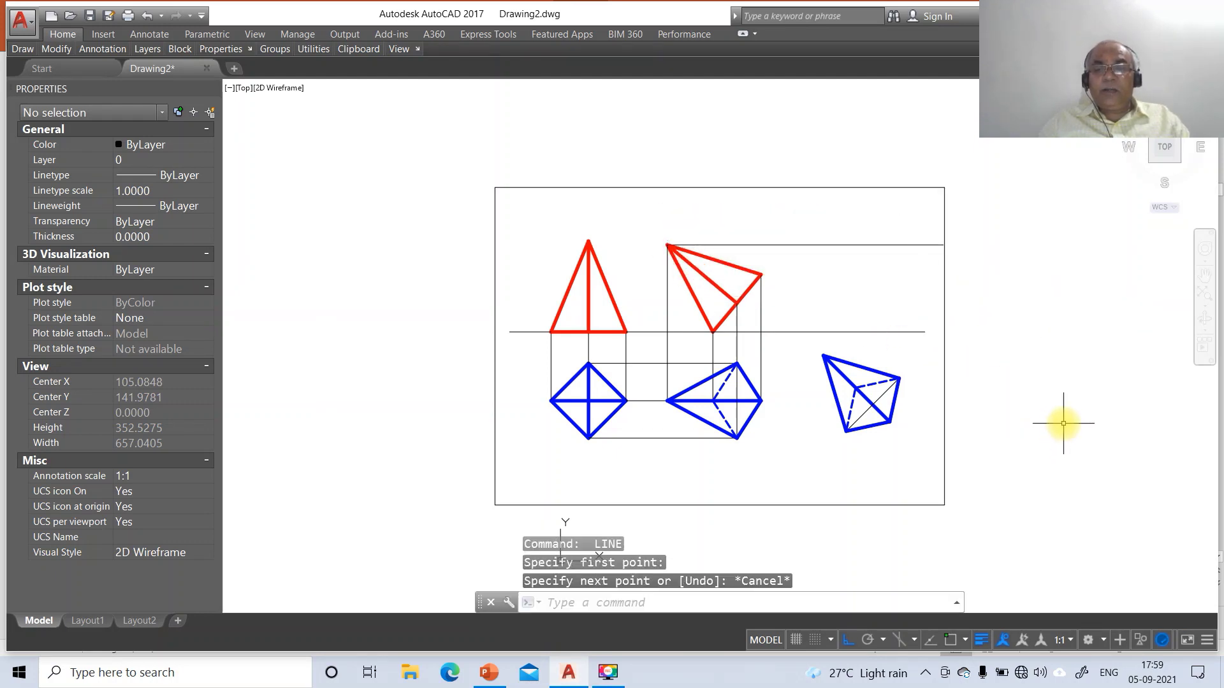
key("Escape")
Draw a vertical line from the rotated view's apex perpendicular to the horizontal projector
key("Return")
type("INT")
key("Return")
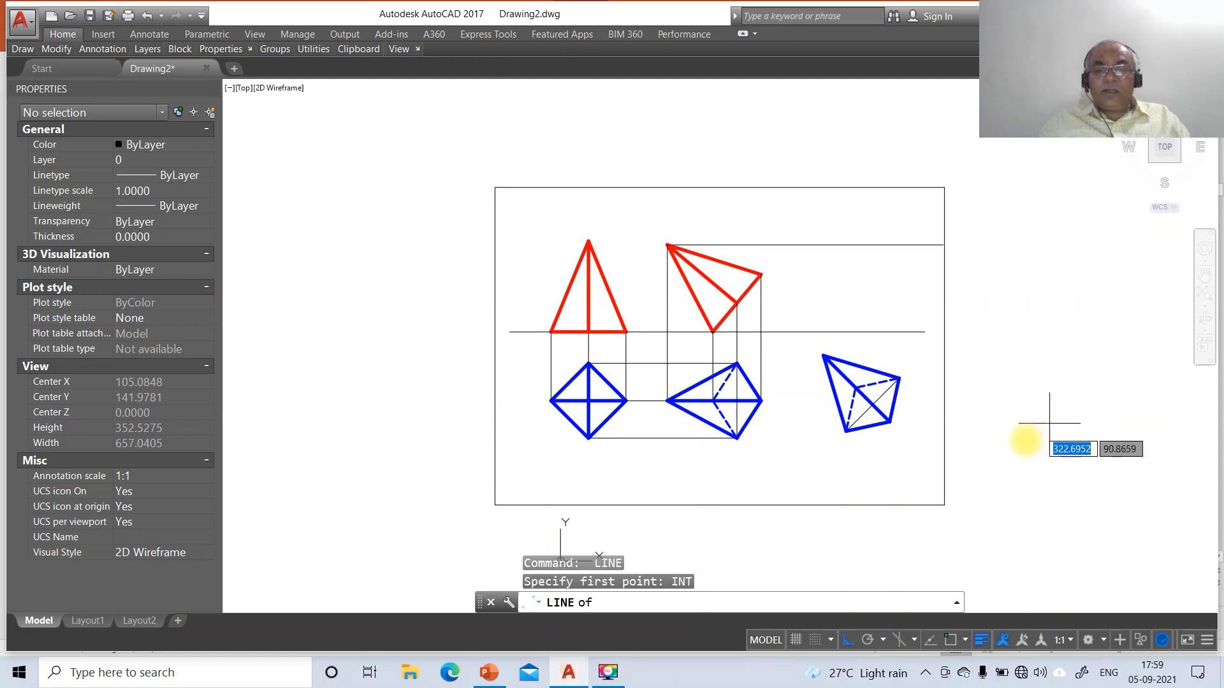
left_click(825, 356)
type("PER")
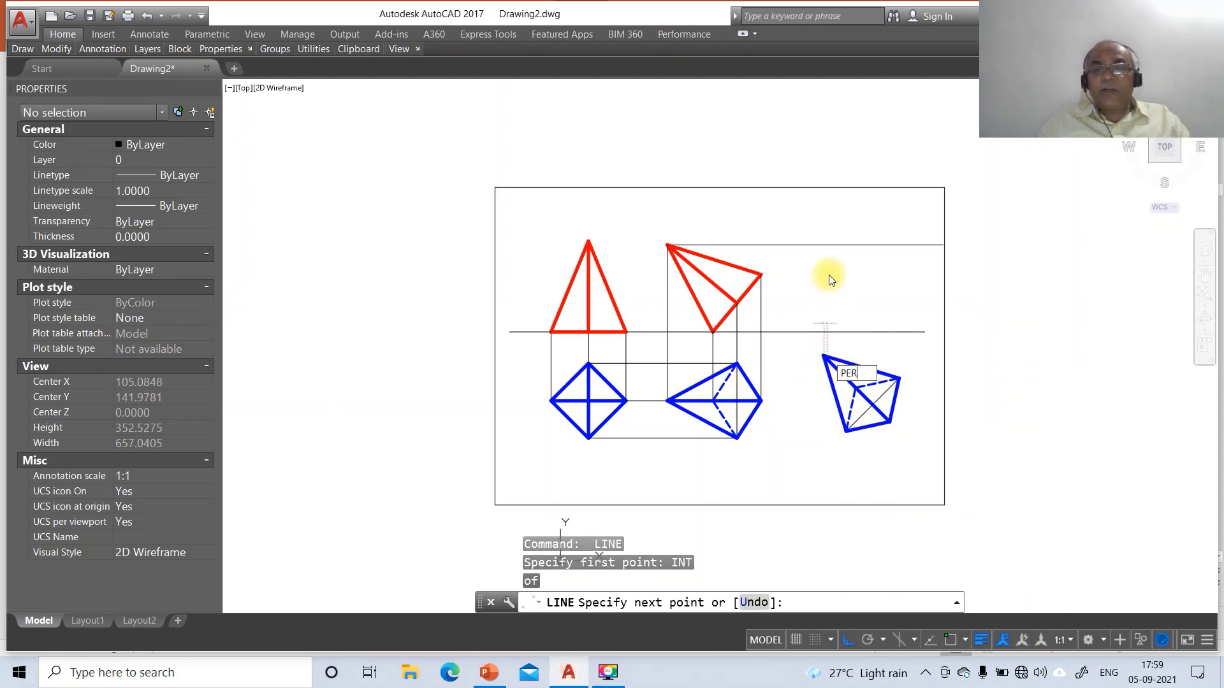
key("Return")
left_click(835, 245)
key("Return")
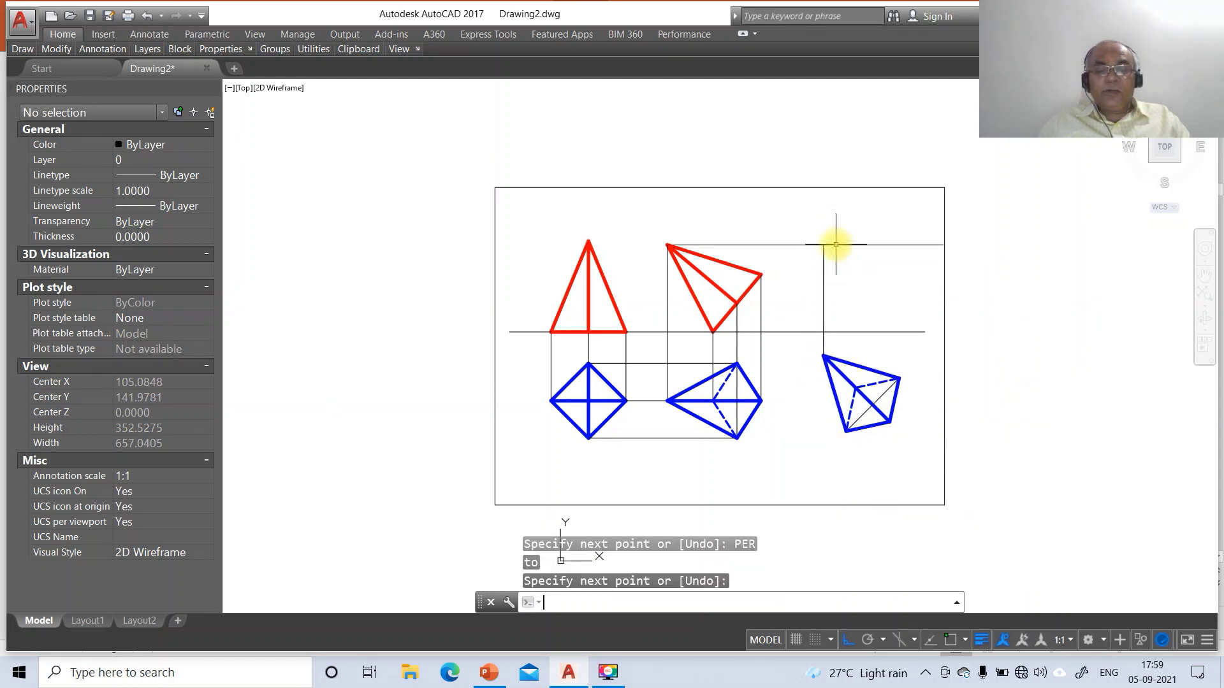
Fillet the horizontal projector and vertical line into a sharp corner
type("F")
key("Return")
left_click(812, 244)
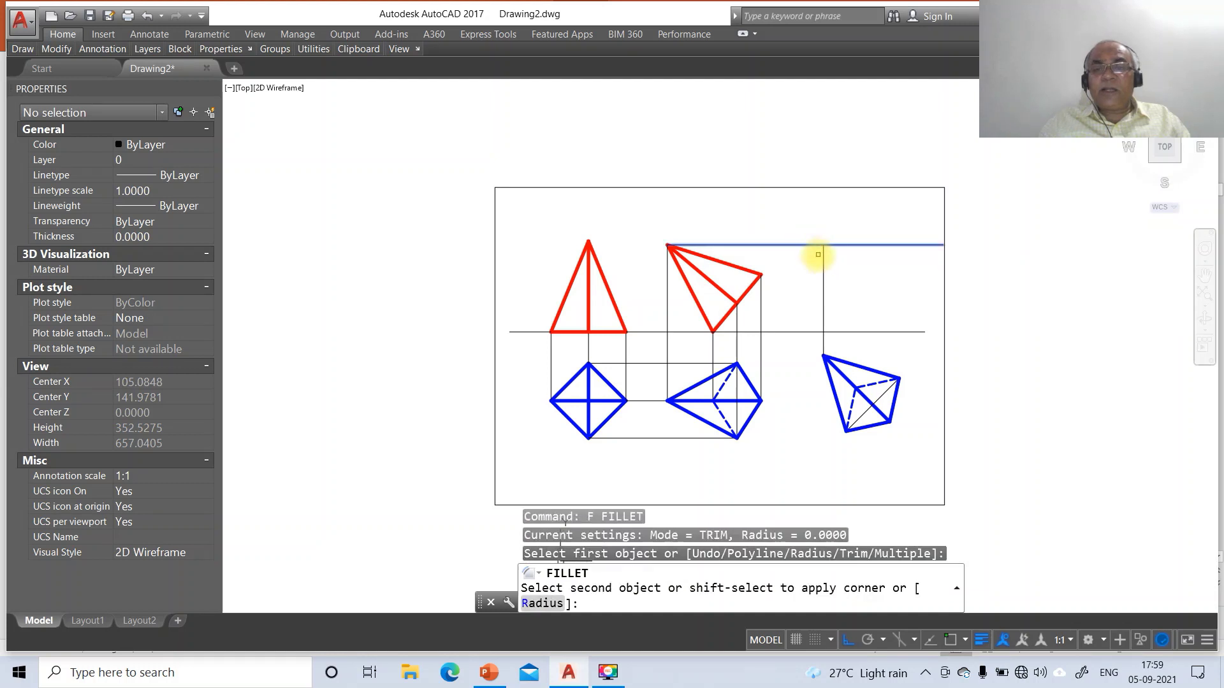
left_click(824, 262)
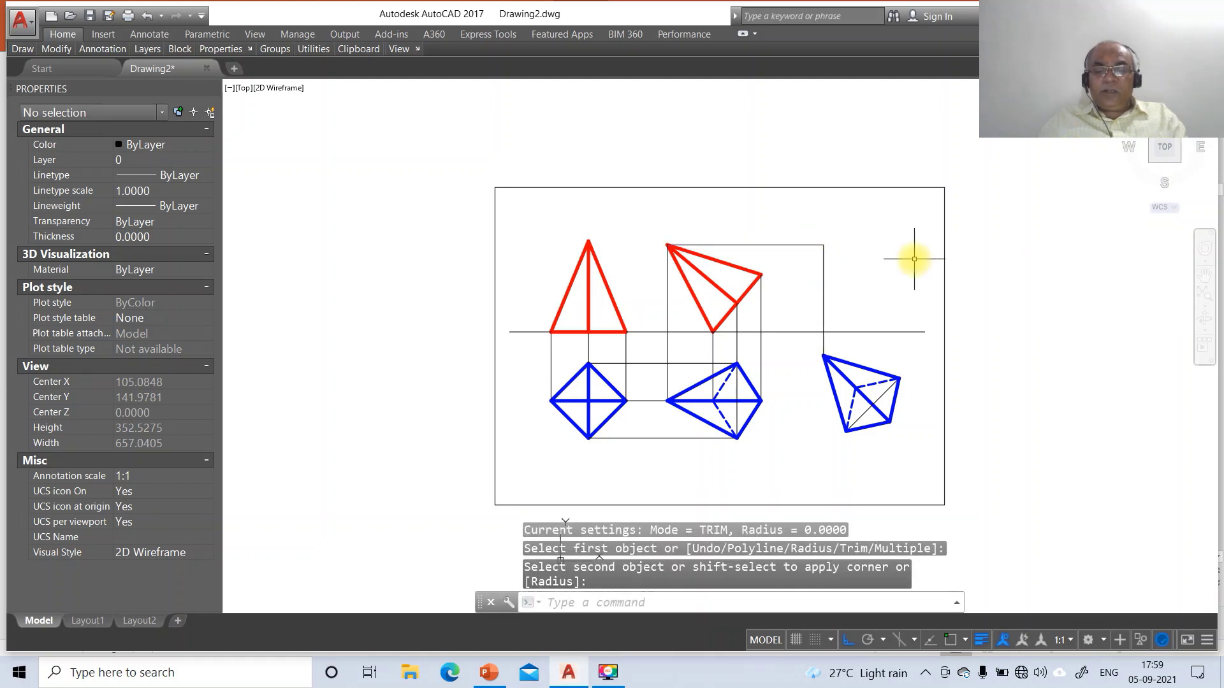
Draw a vertical projector from the rotated view's corner perpendicular to the reference line
type("L")
key("Return")
type("INT")
key("Return")
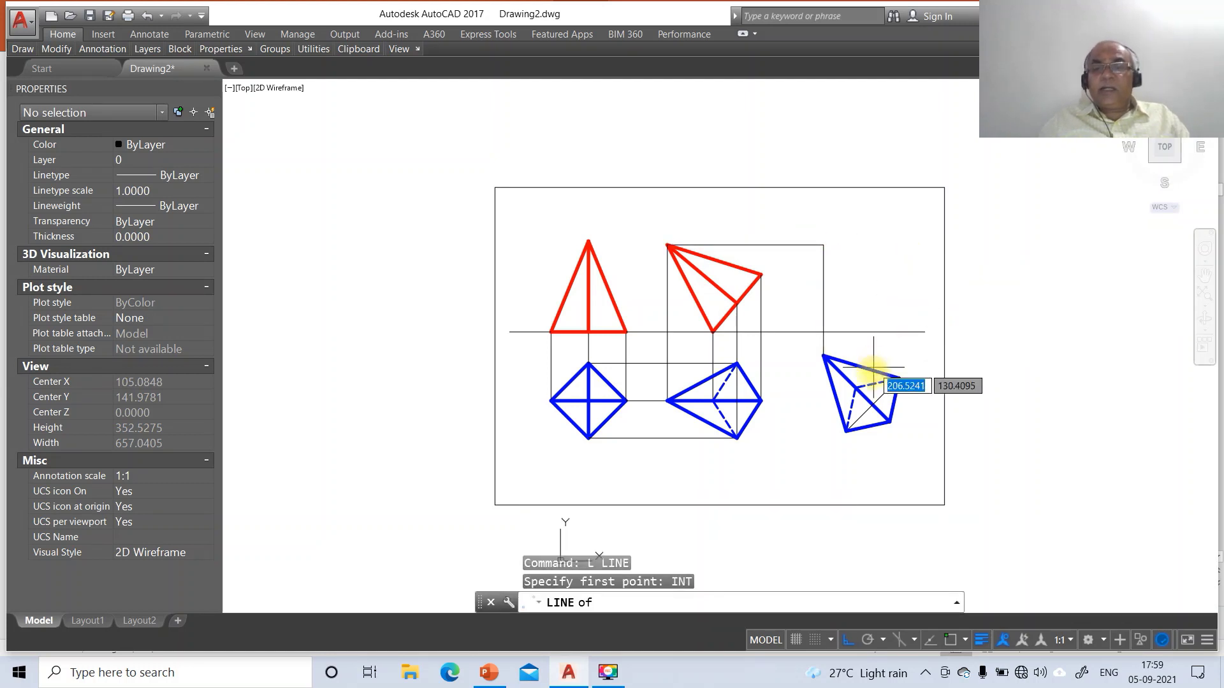
left_click(857, 388)
type("PER")
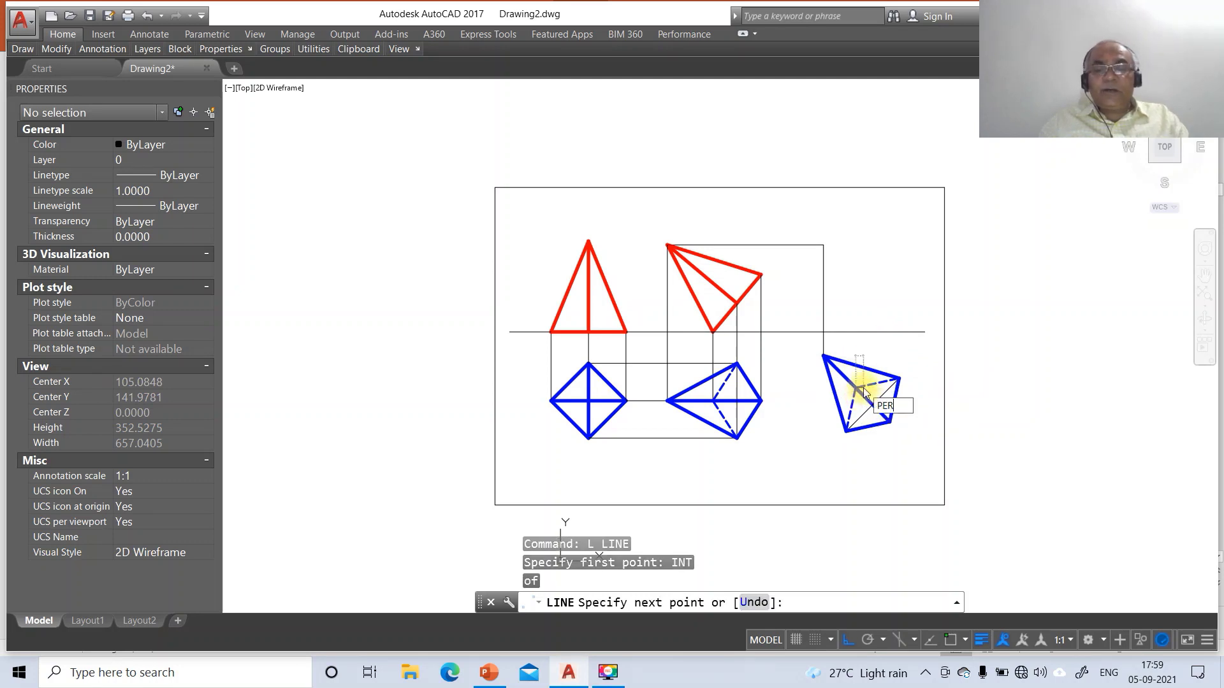
key("Return")
left_click(869, 330)
key("Return")
key("Return")
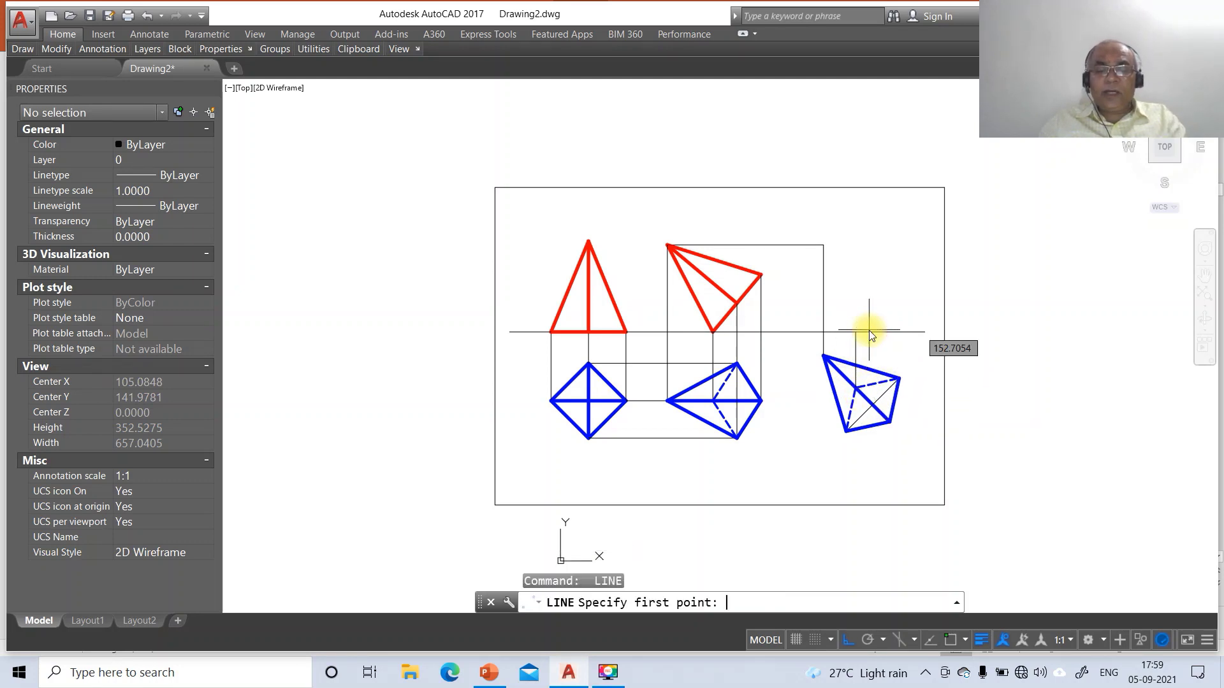
Draw a horizontal projector from the red view's right corner extending to the right
type("INT")
key("Return")
left_click(760, 274)
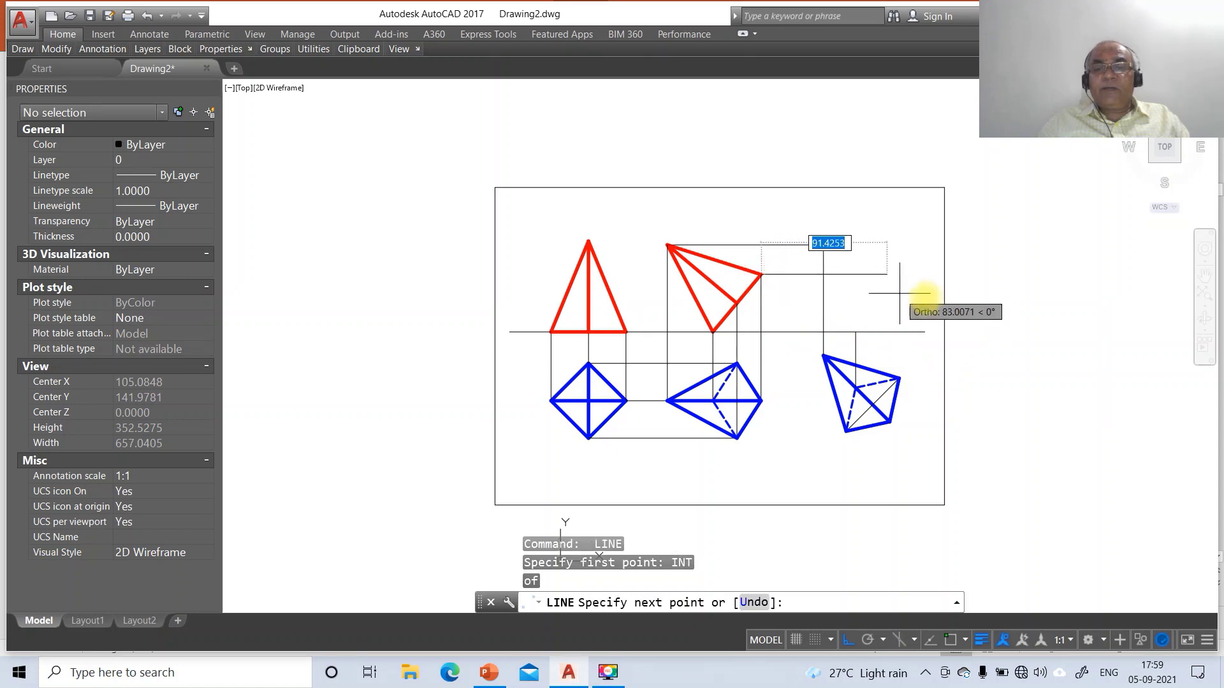
left_click(955, 297)
key("Return")
key("Return")
Run a vertical projector from the blue view's right corner up to the horizontal projector
type("I")
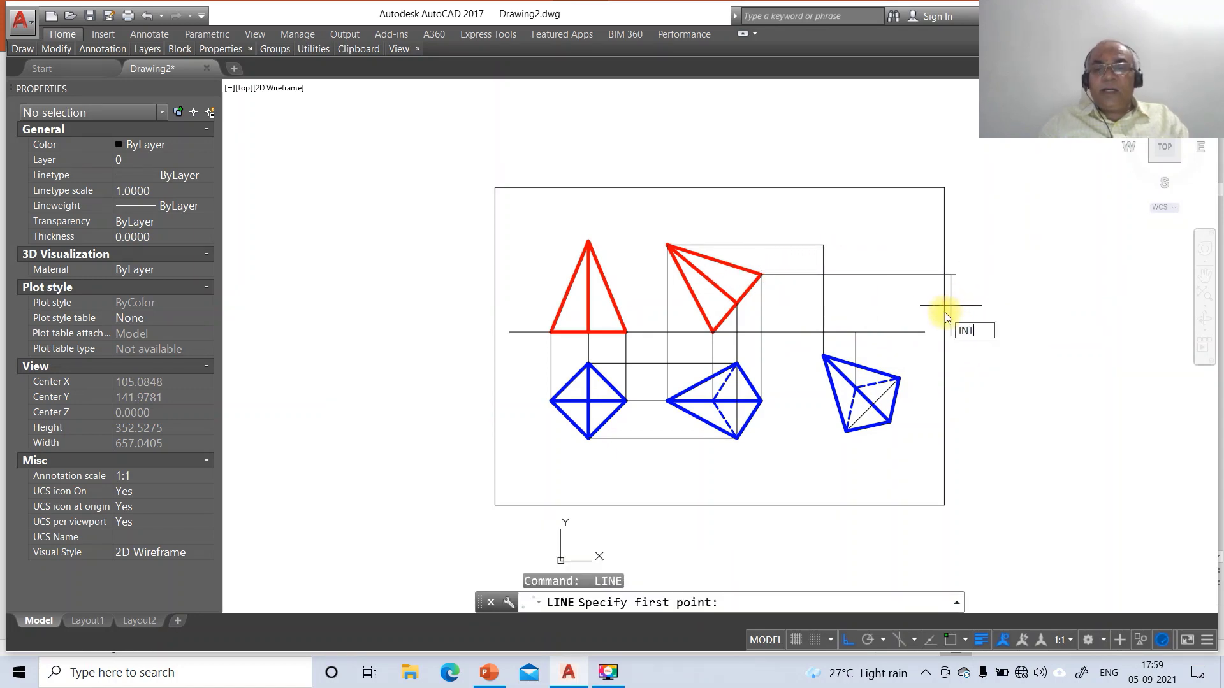
type("NT")
key("Return")
left_click(893, 418)
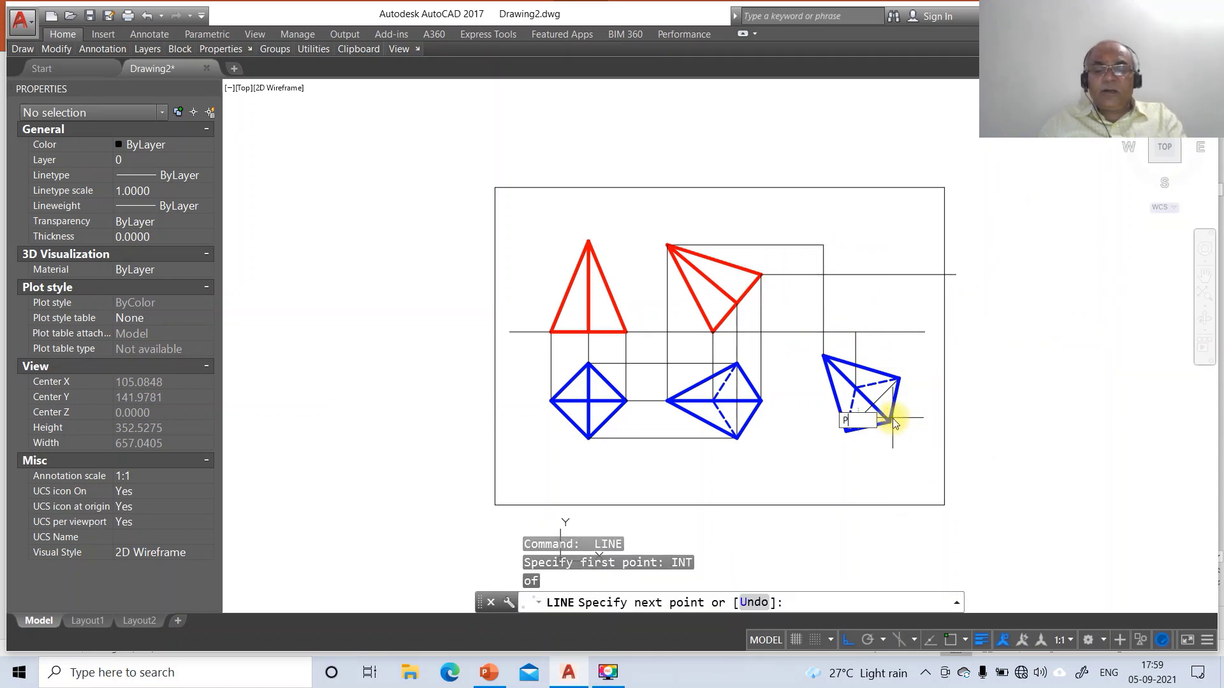
type("PER")
key("Return")
left_click(900, 277)
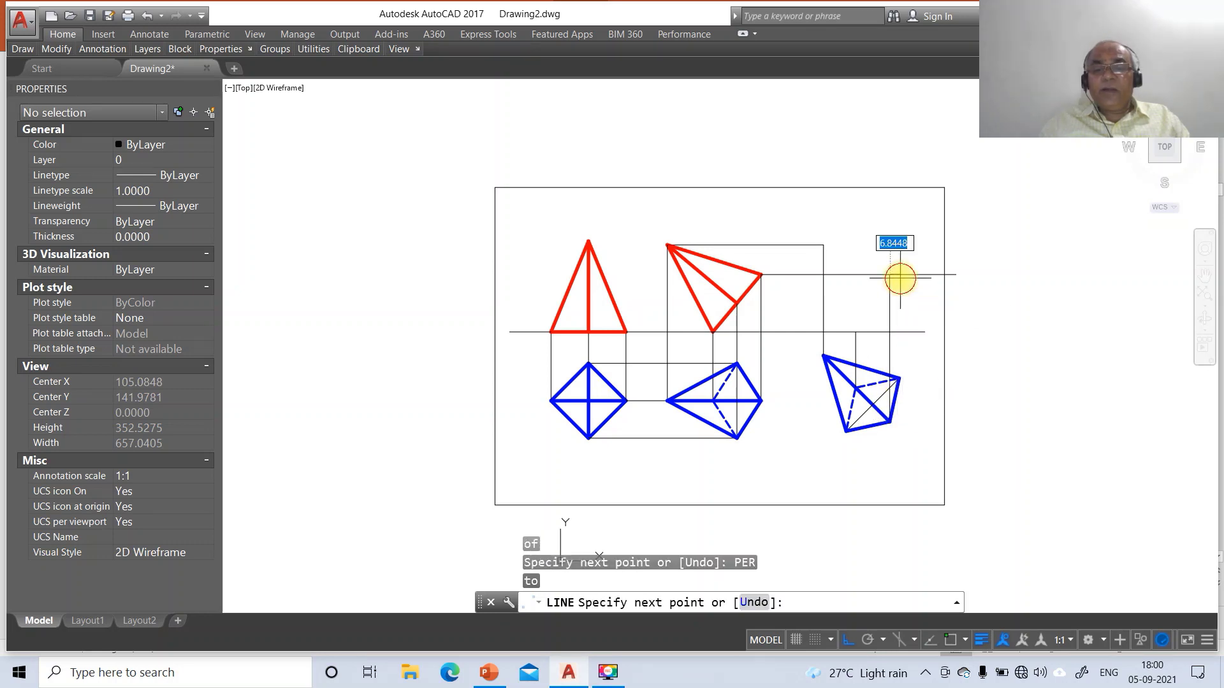
Fillet the horizontal and vertical projectors into a clean corner
key("Return")
type("f")
key("Return")
left_click(871, 276)
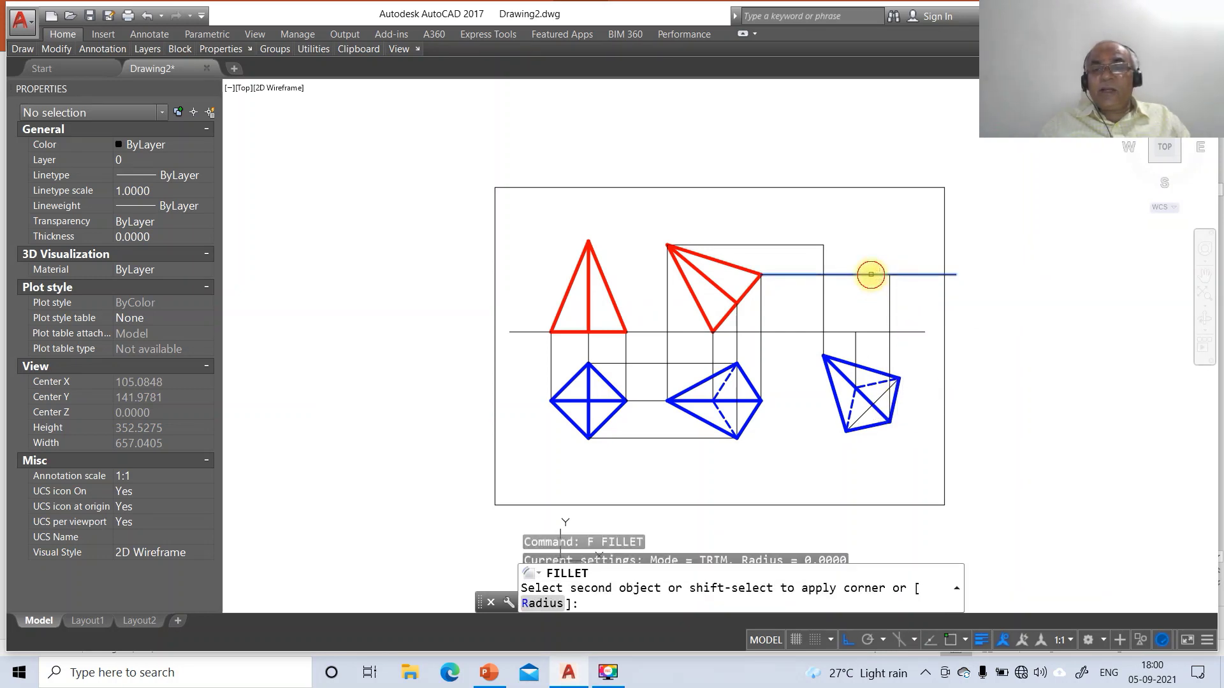
left_click(889, 290)
Draw a second horizontal projector from the red view's right edge extending right
type("l")
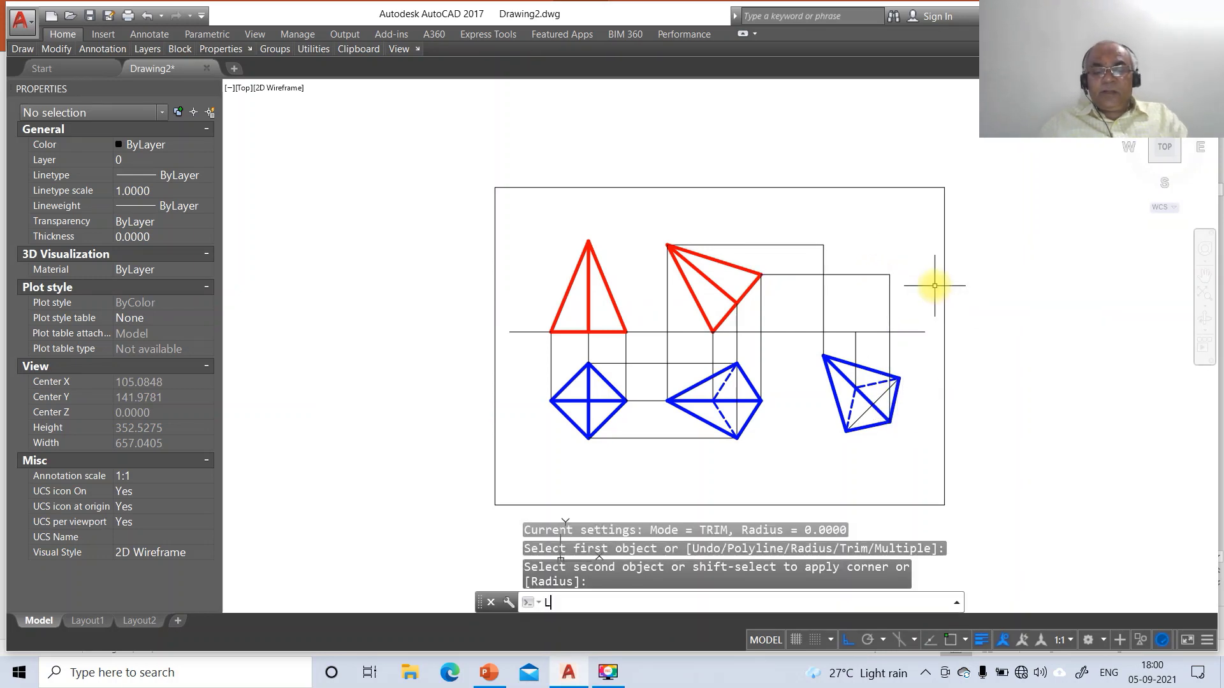
key("Return")
type("INT")
key("Return")
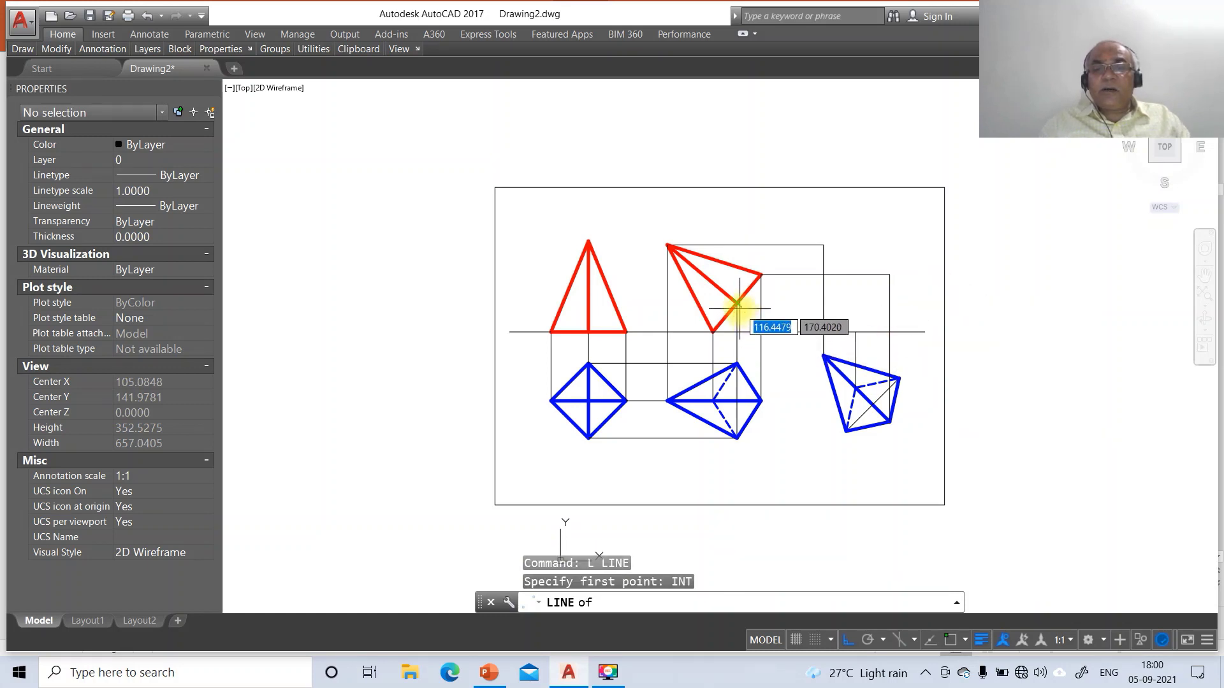
left_click(737, 303)
left_click(969, 324)
key("Return")
key("Return")
Run a vertical projector from the blue view's bottom corner up to the new horizontal projector
type("INT")
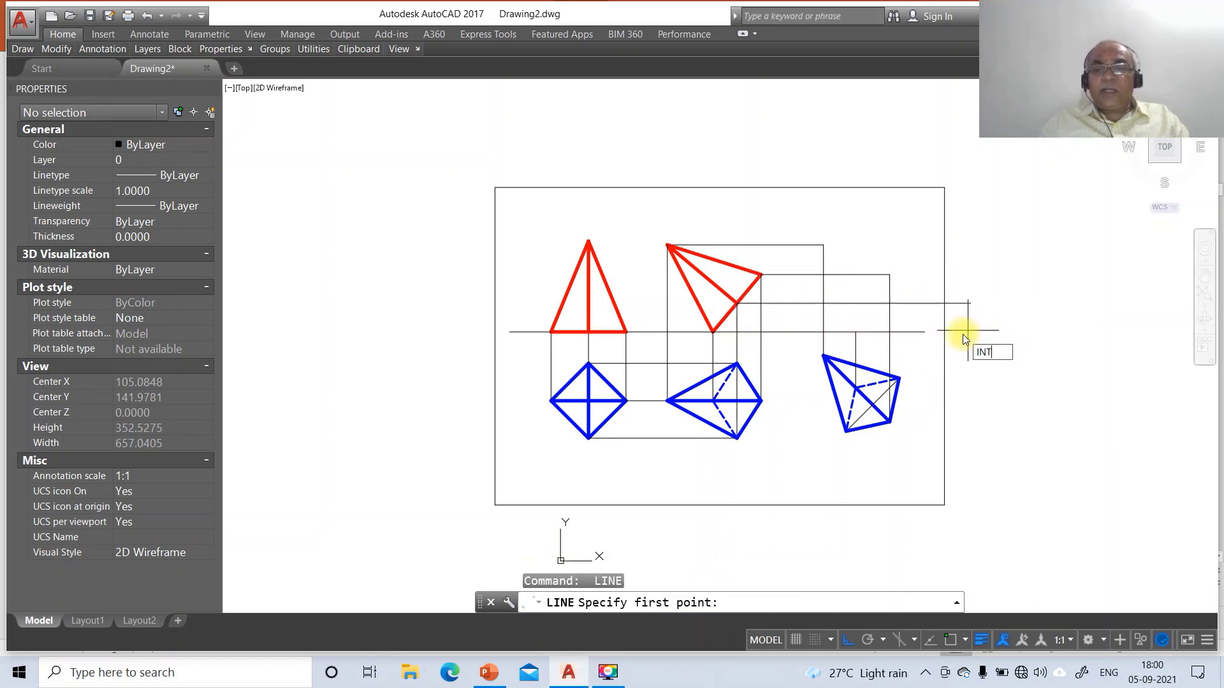
key("Return")
left_click(845, 430)
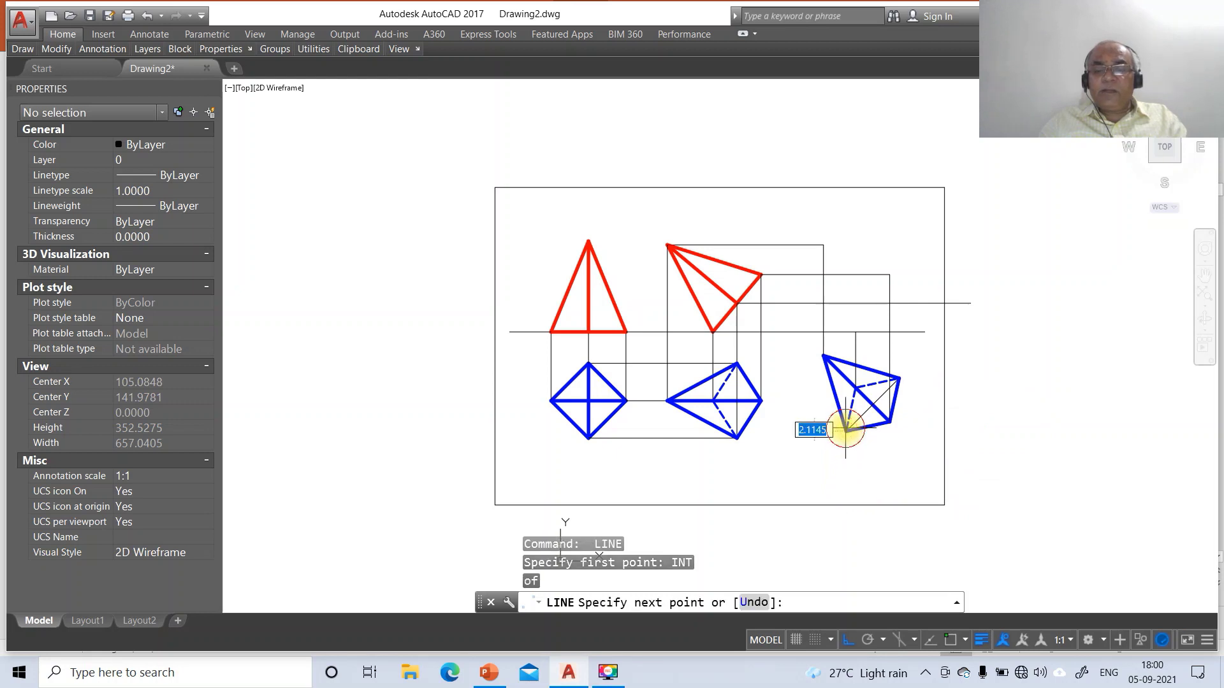
key("Return")
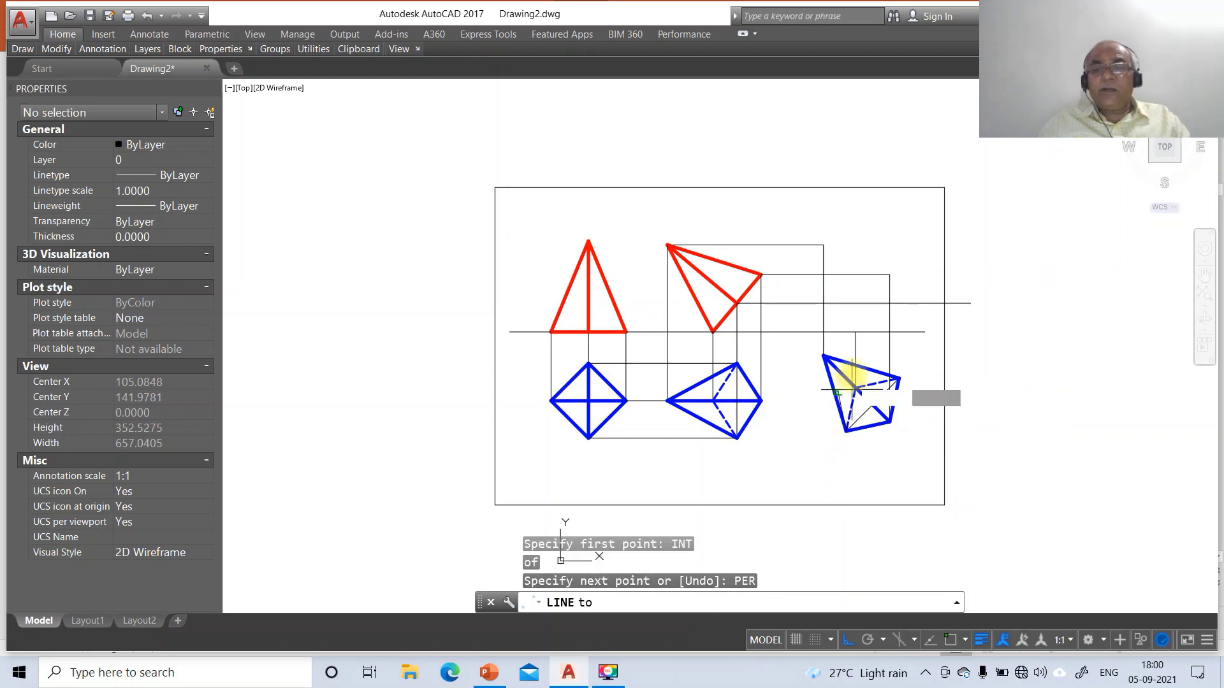
left_click(855, 306)
key("Return")
key("Return")
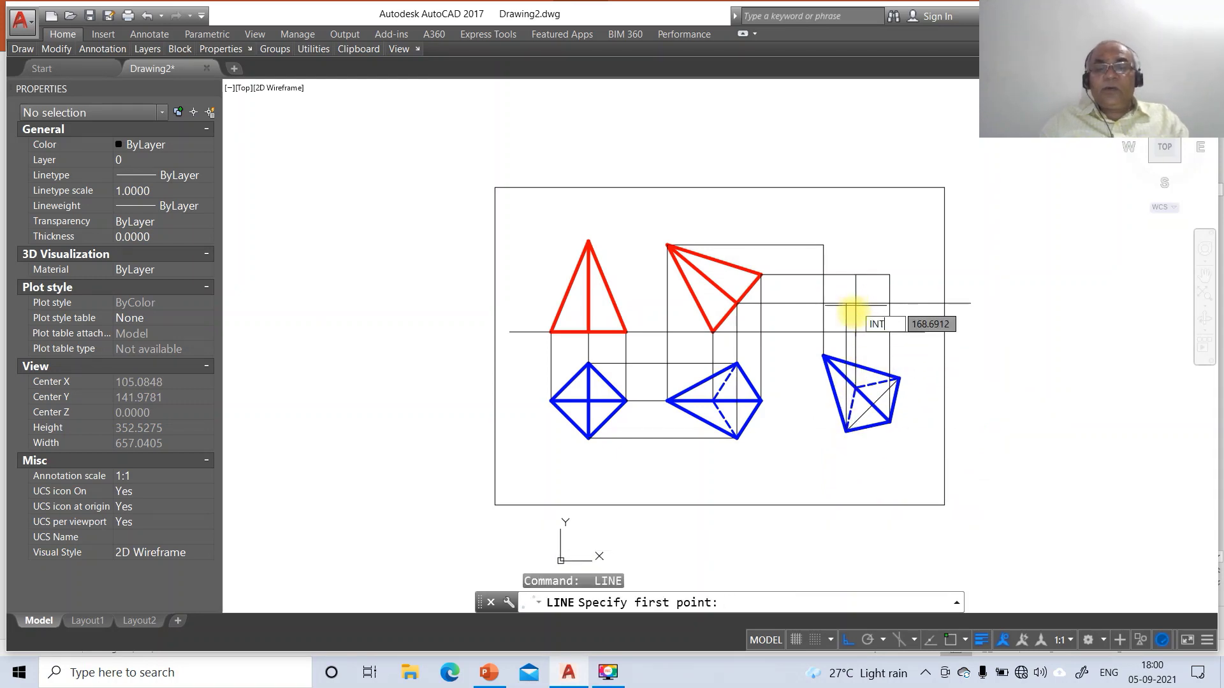
Project two more blue view corners, including the right corner, perpendicular up to the horizontal projector
type("INT")
key("Return")
left_click(871, 405)
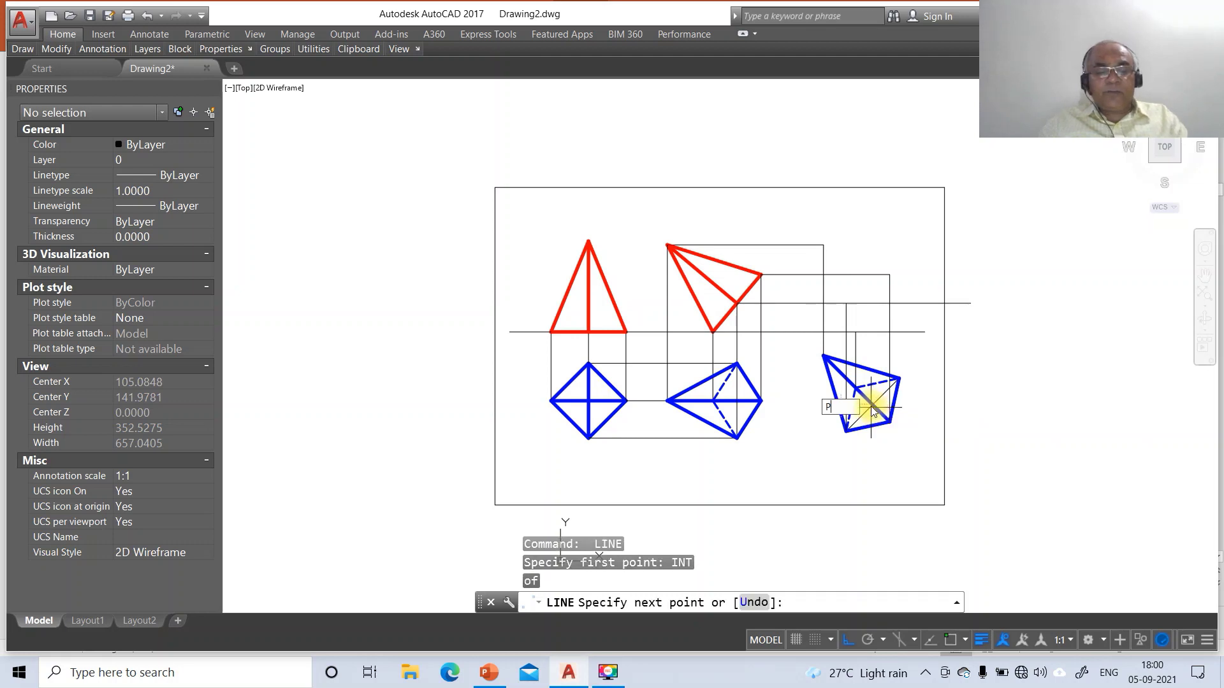
type("PER")
key("Return")
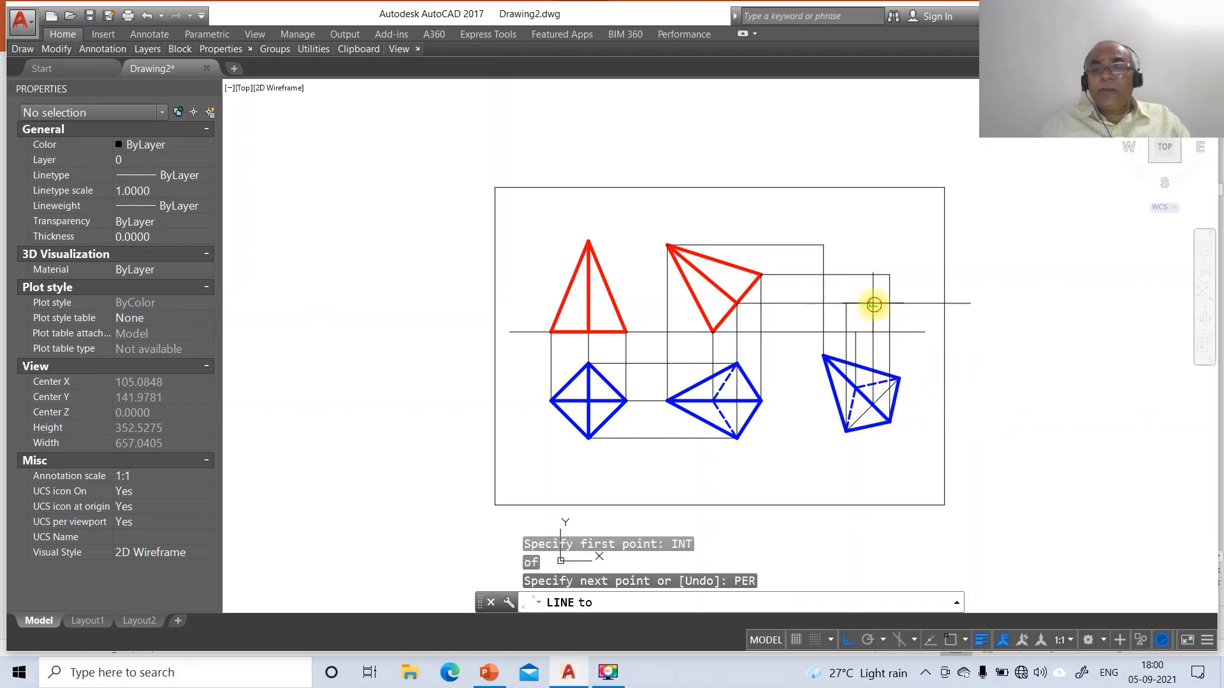
left_click(872, 304)
key("Return")
key("Return")
type("INT")
key("Return")
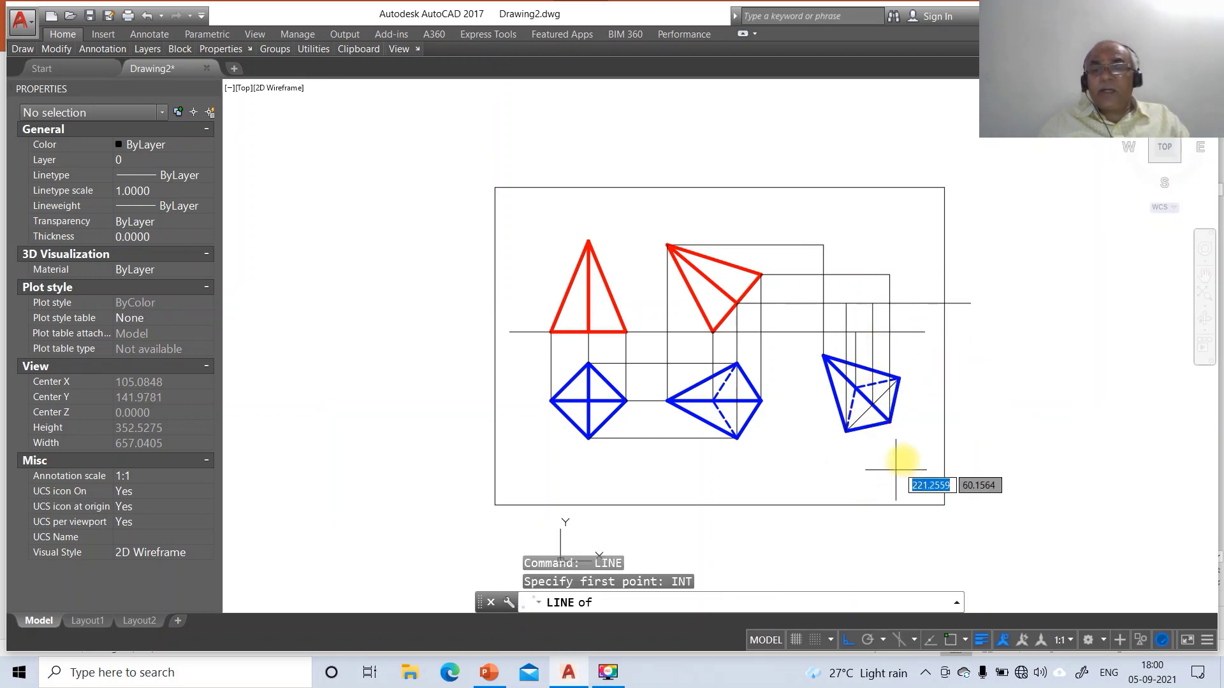
left_click(900, 378)
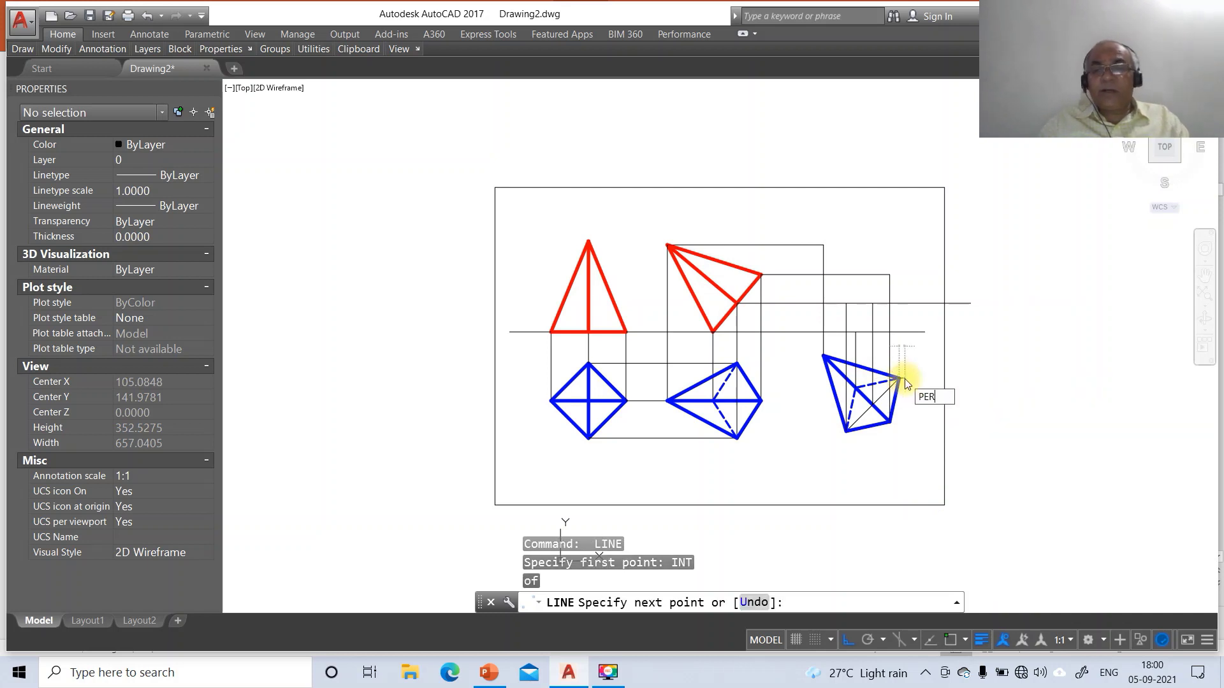
key("Return")
left_click(918, 302)
Fillet the second horizontal projector and a vertical projector into a square corner
type("F")
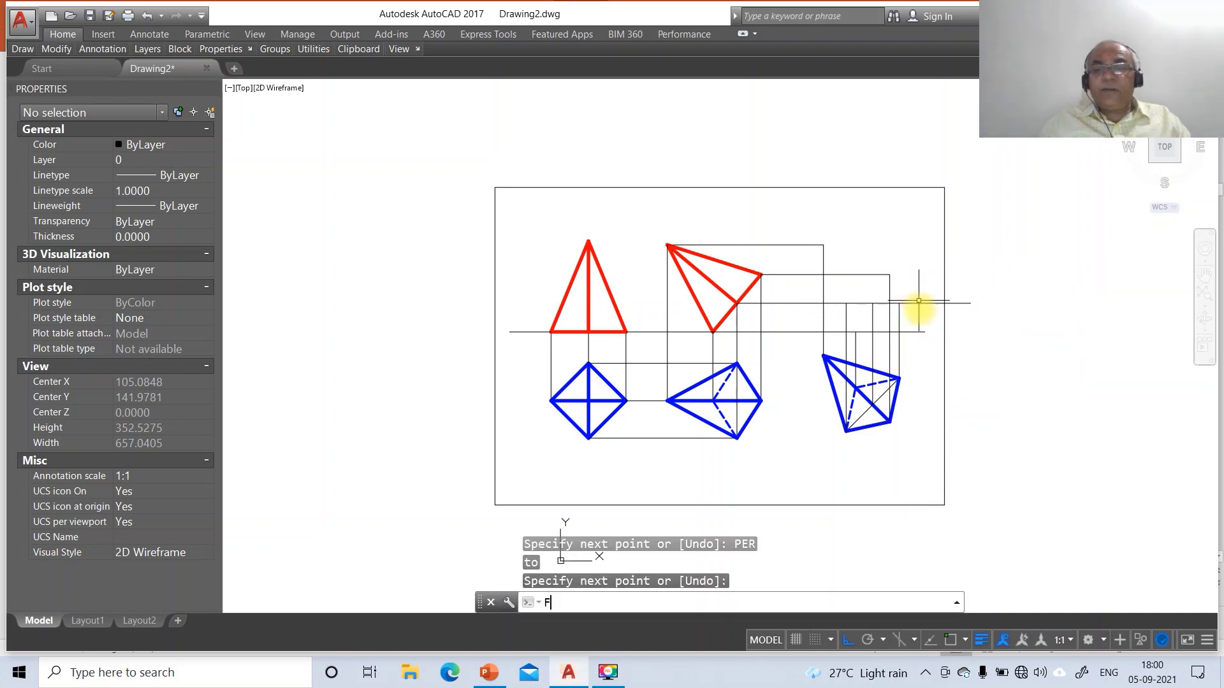
key("Return")
left_click(879, 303)
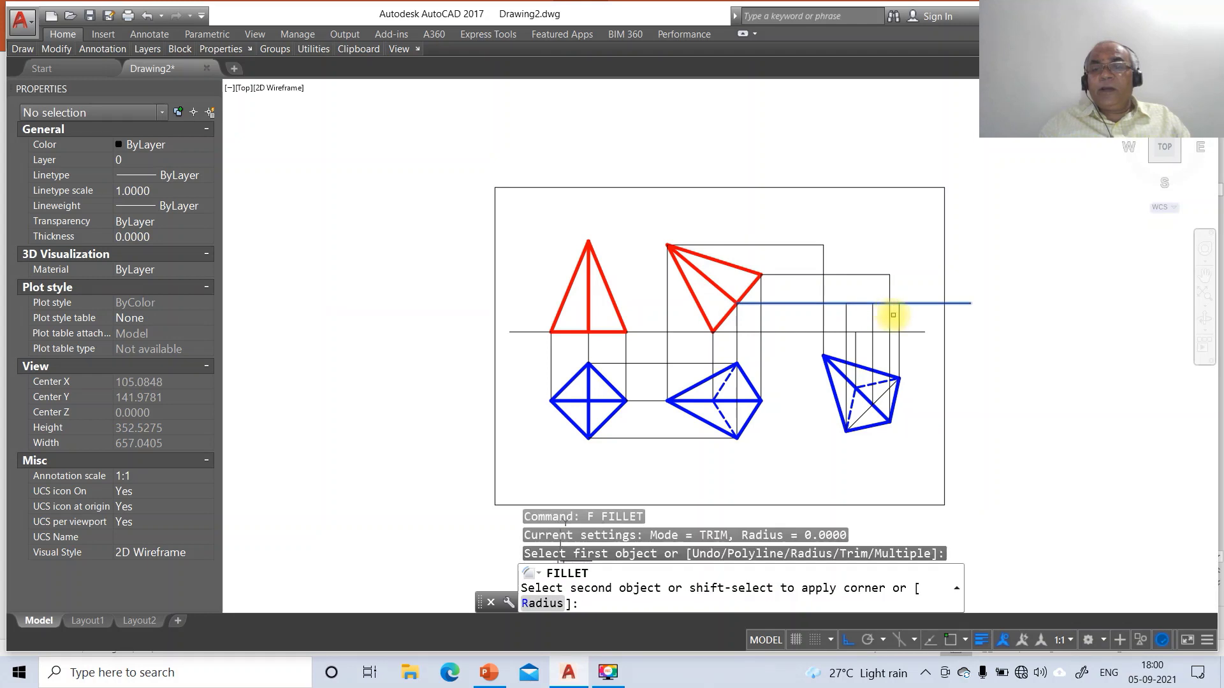
left_click(896, 320)
Begin the new front view outline with a line between projector intersections
type("L")
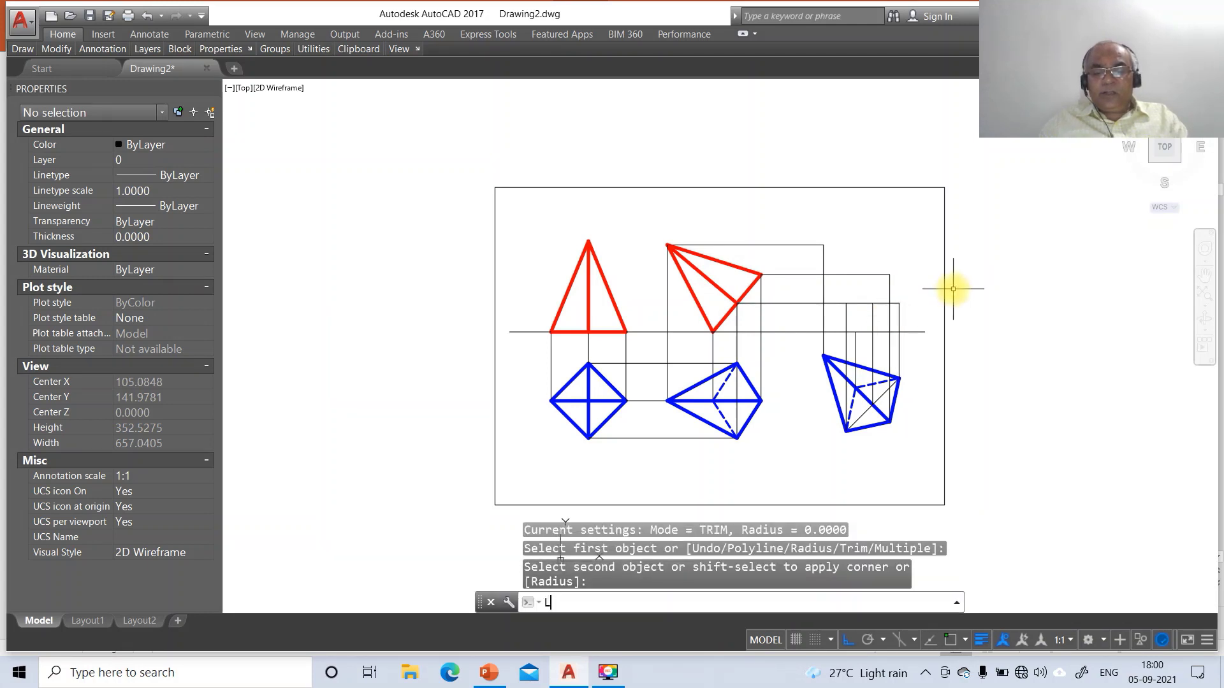
key("Return")
type("INT")
key("Return")
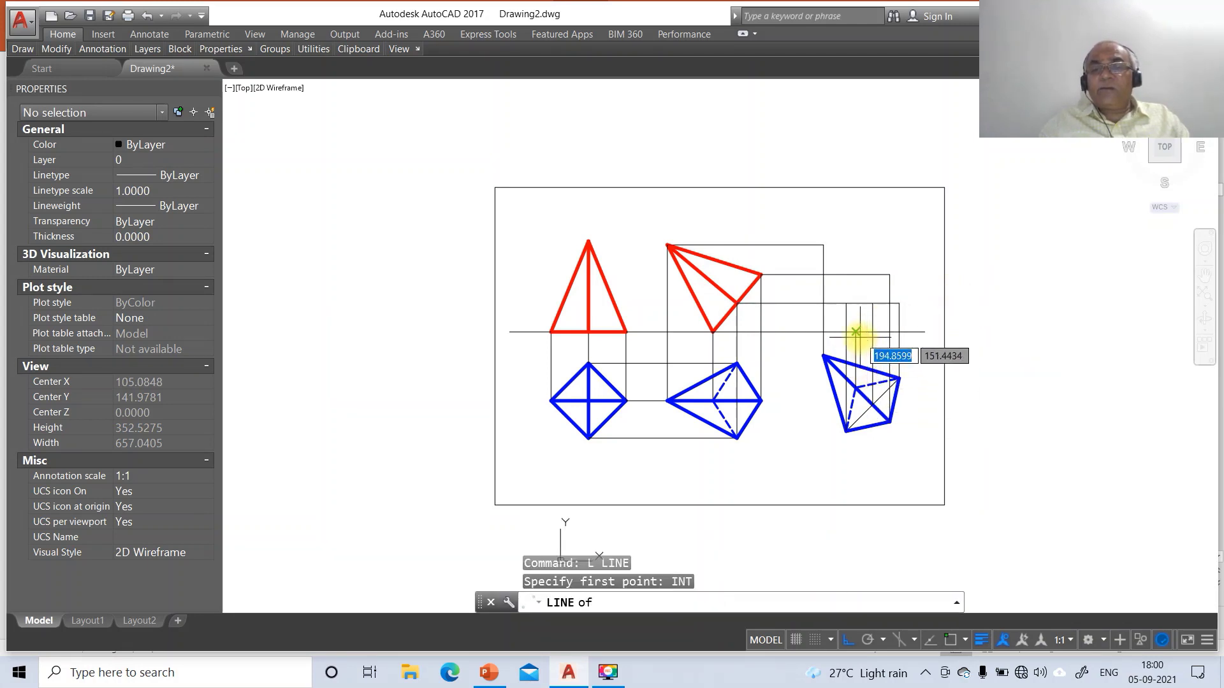
left_click(858, 332)
type("INT")
key("Return")
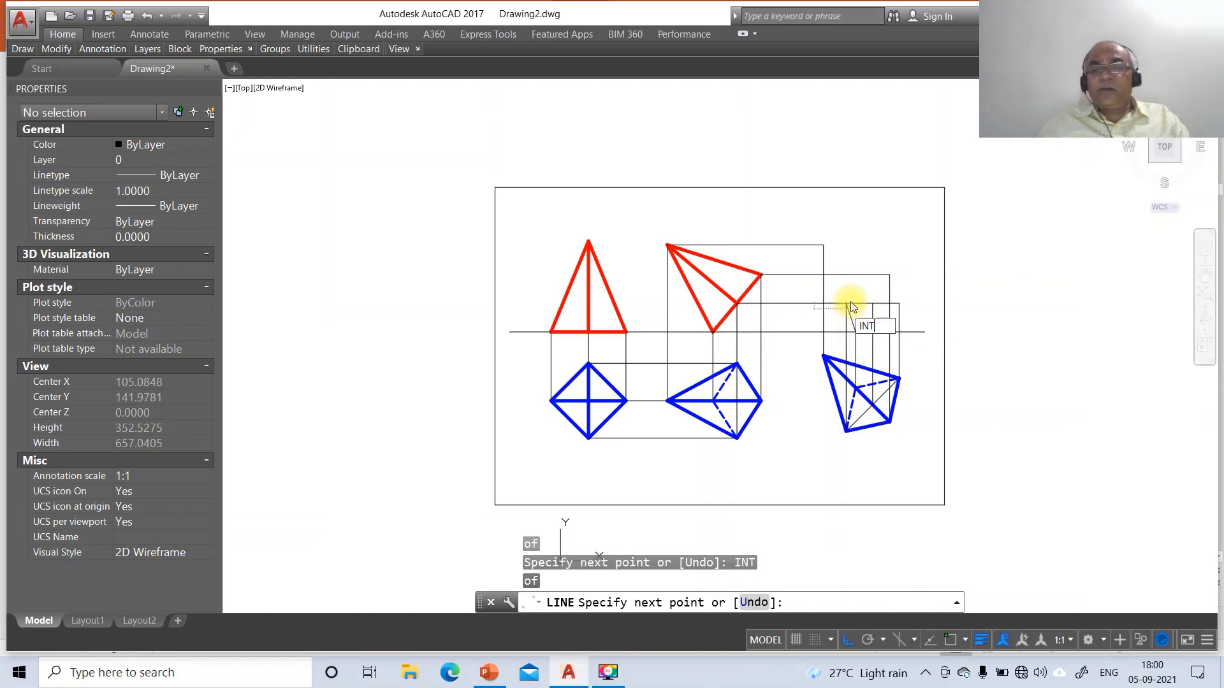
left_click(851, 303)
type("IN")
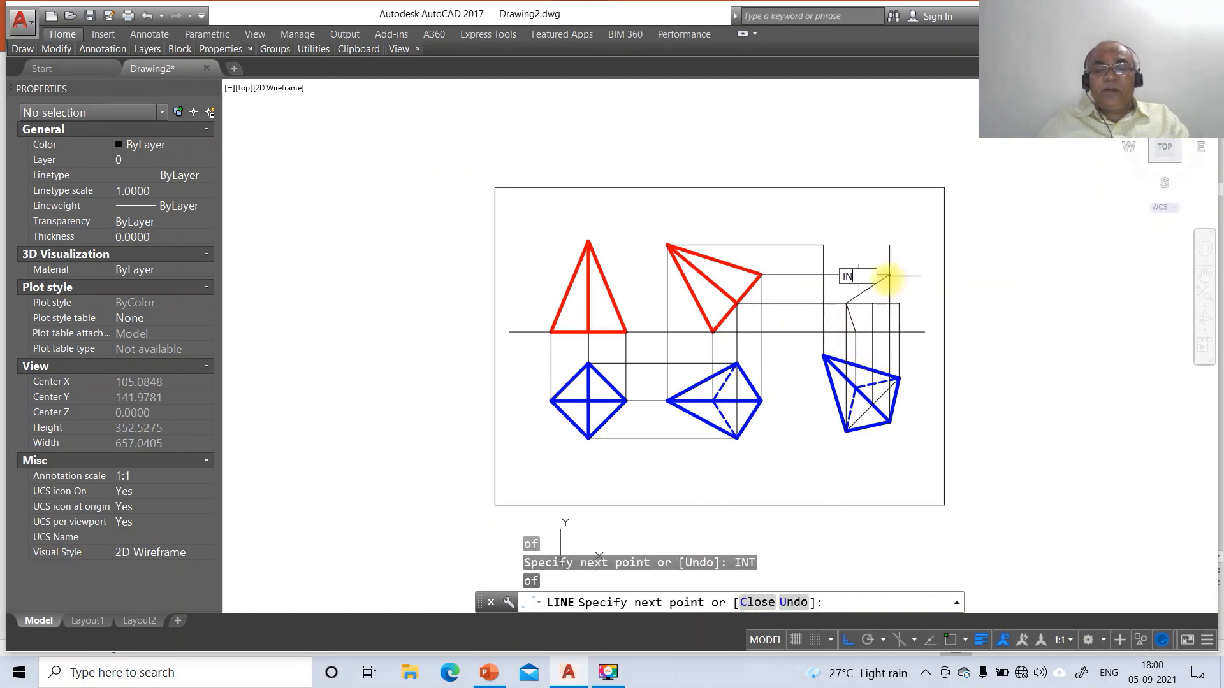
type("T")
key("Return")
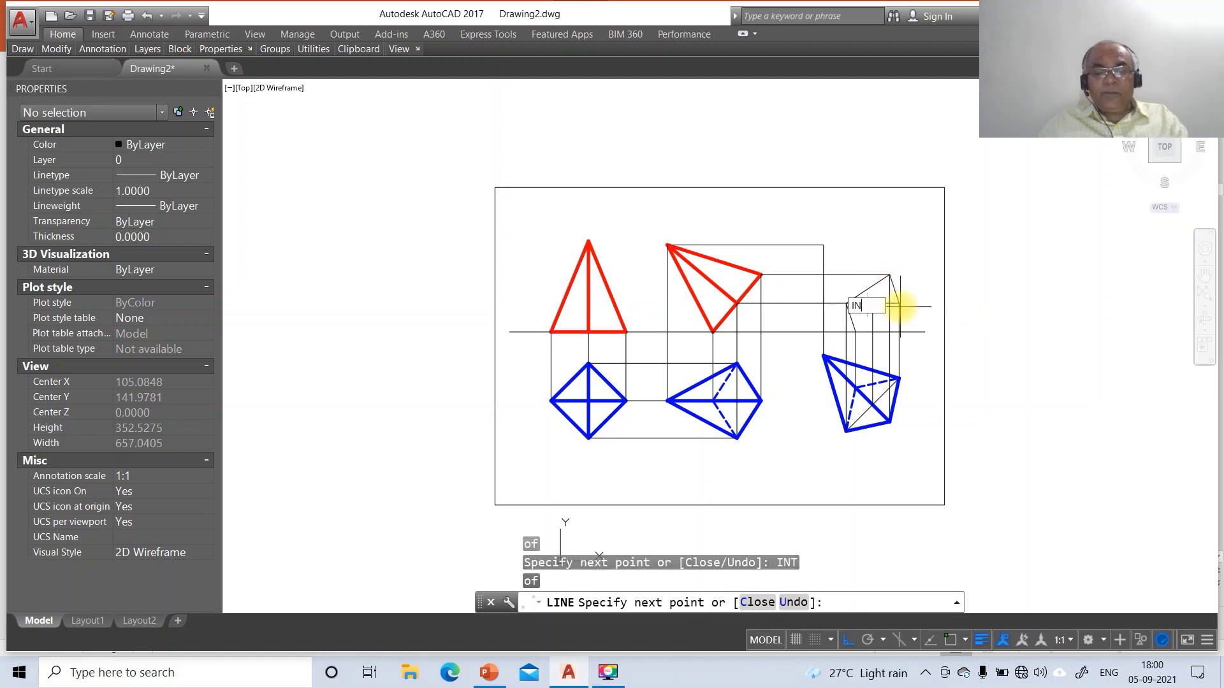
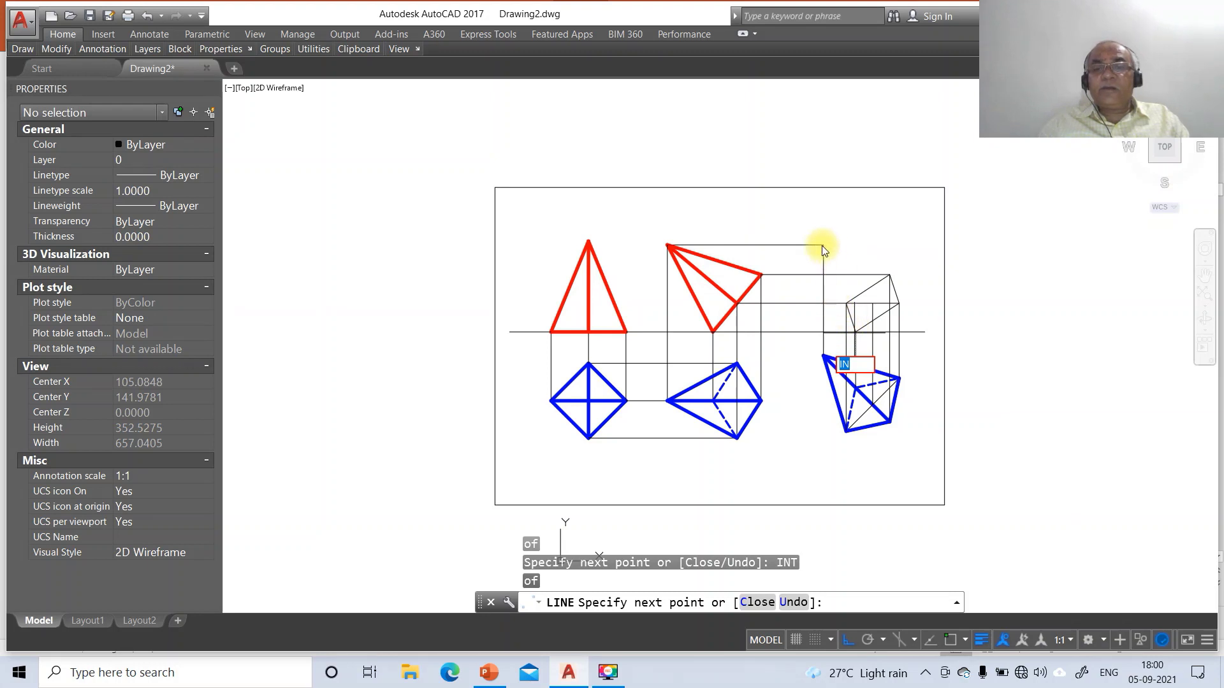
Finish the projector line between two intersection points using INT snaps
type("INT")
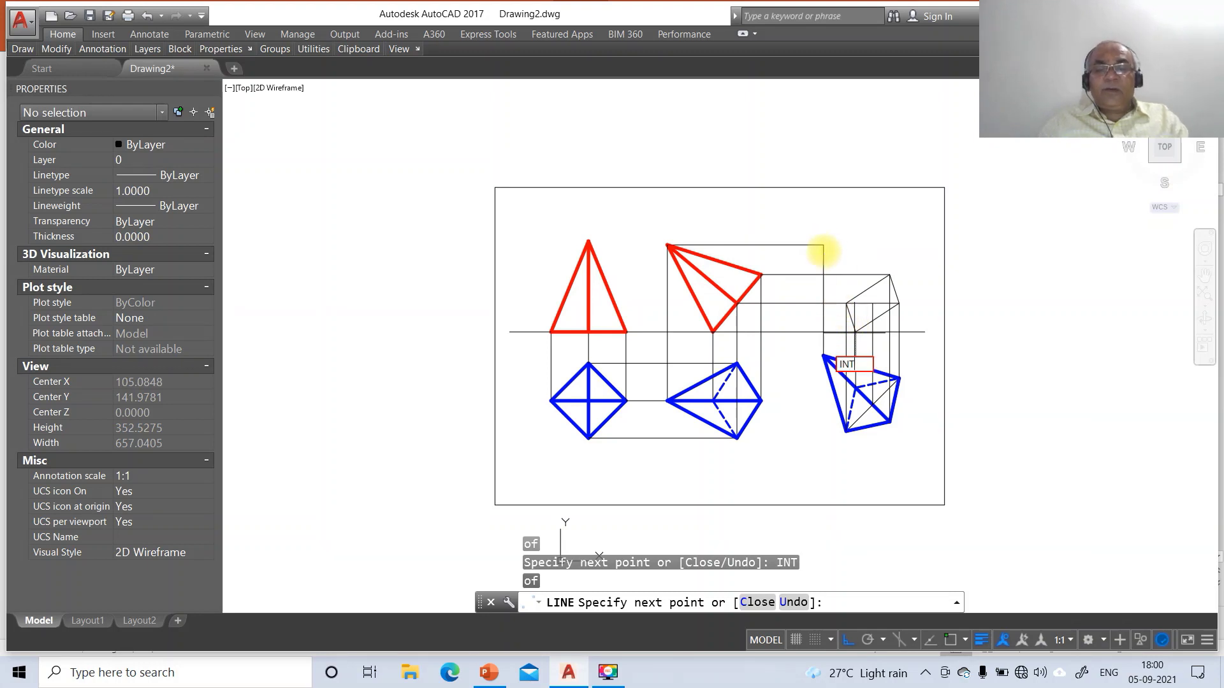
key("Return")
left_click(816, 244)
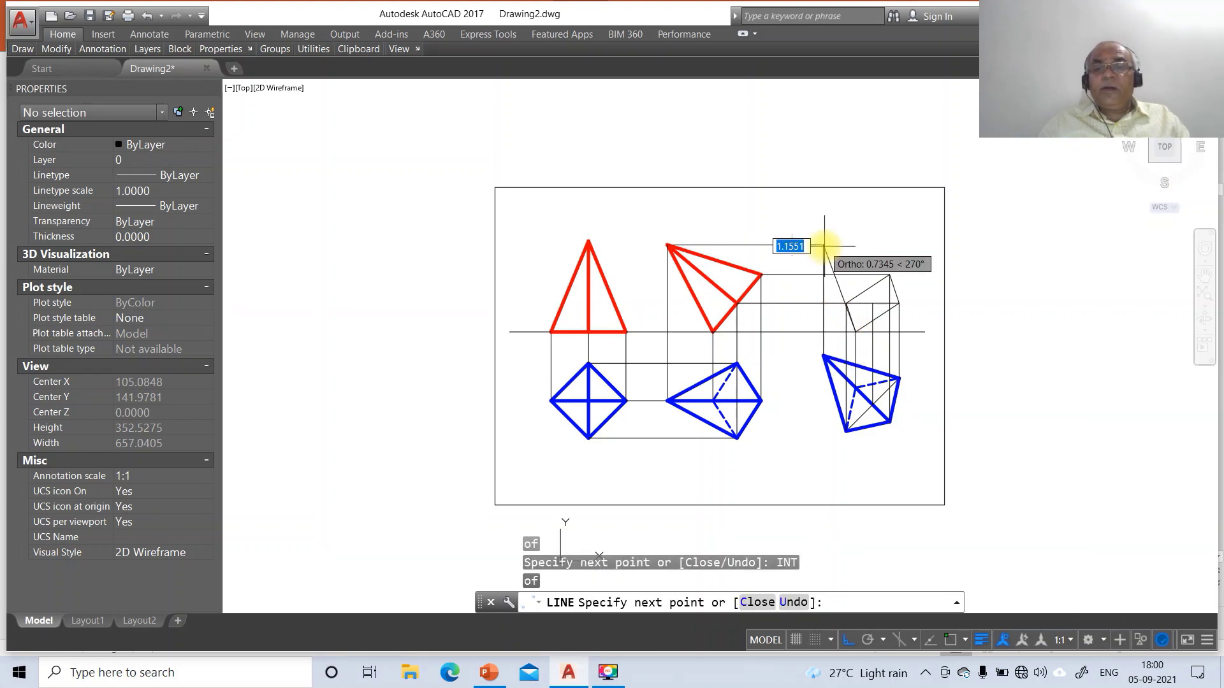
type("INT")
key("Return")
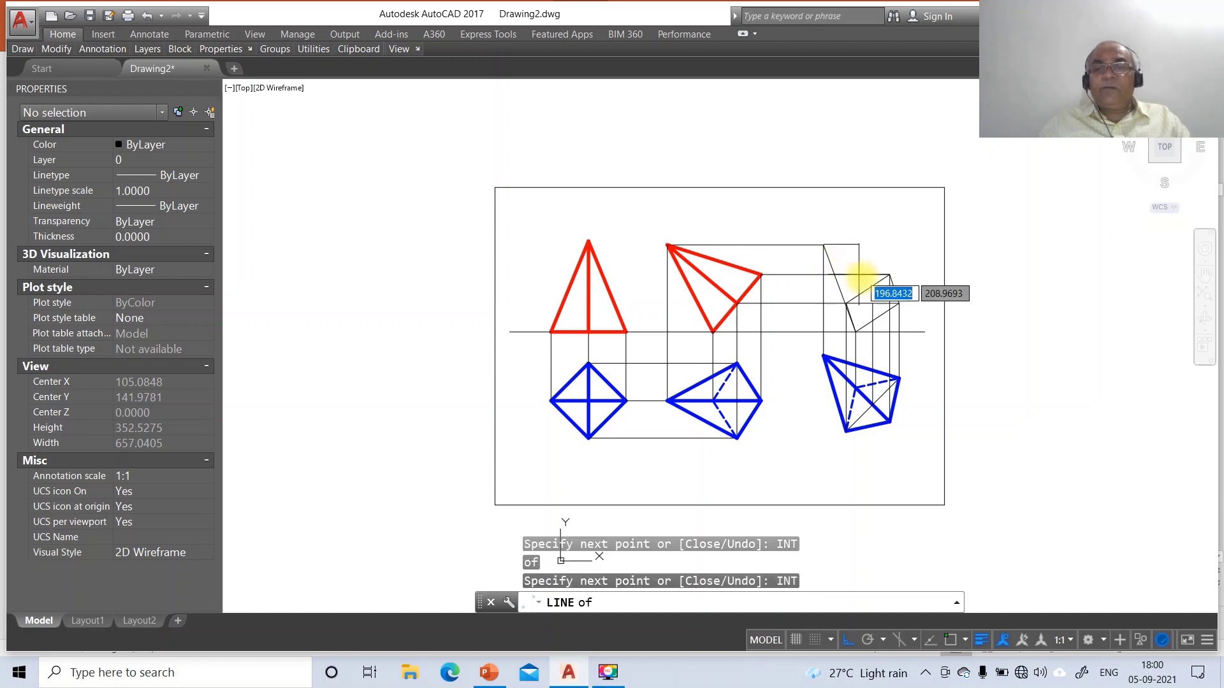
left_click(887, 314)
key("Return")
Zoom Window in on the tilted pyramid's third front view
type("e")
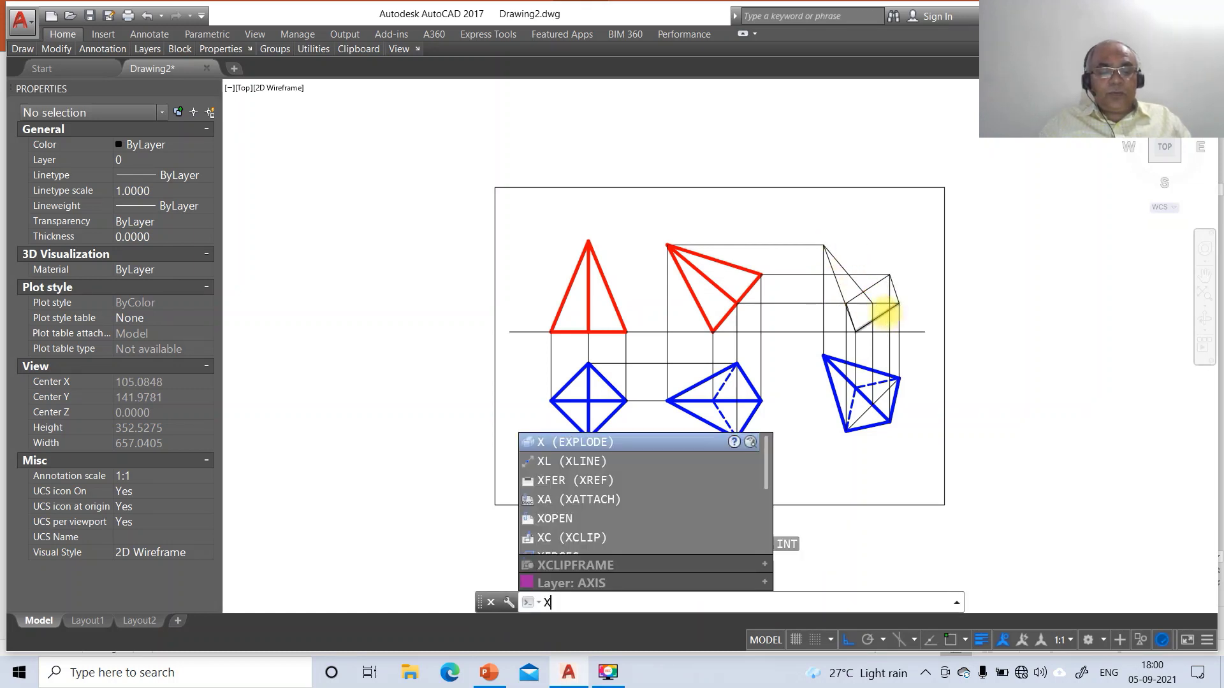
key("Escape")
type("Z")
key("Return")
type("W")
key("Return")
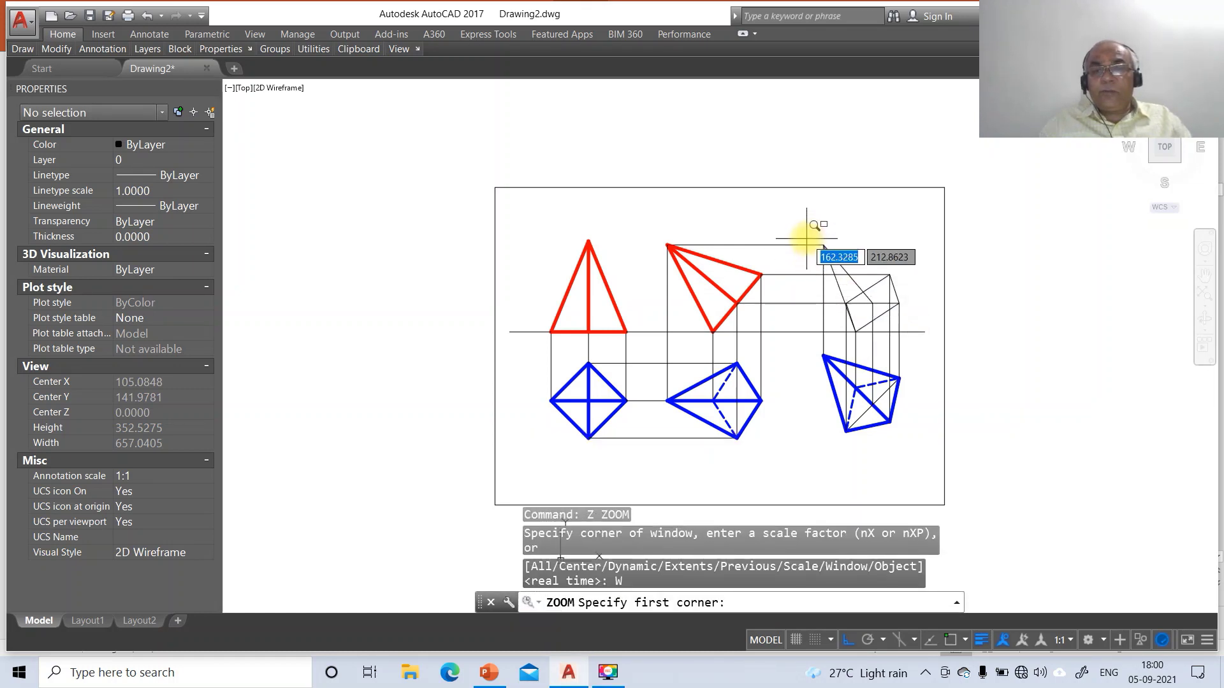
left_click(812, 241)
left_click(936, 356)
Draw the slant edge from the left base corner up to the apex, then cancel the line
type("L")
key("Return")
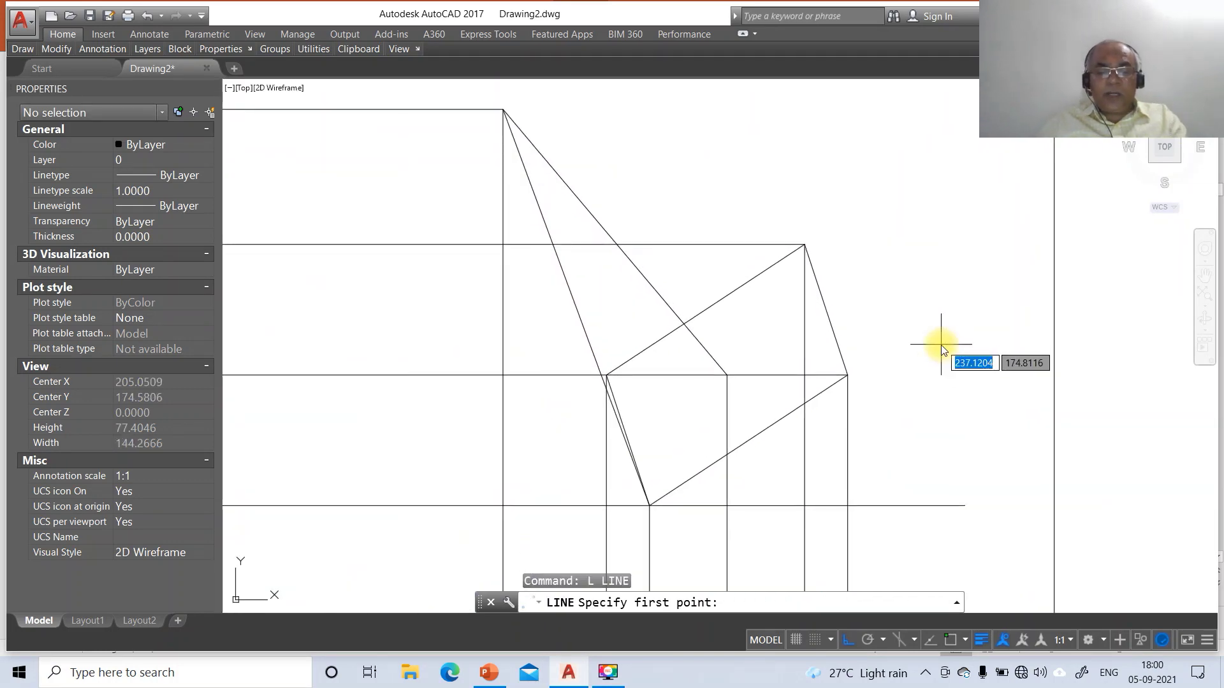
type("INT")
key("Return")
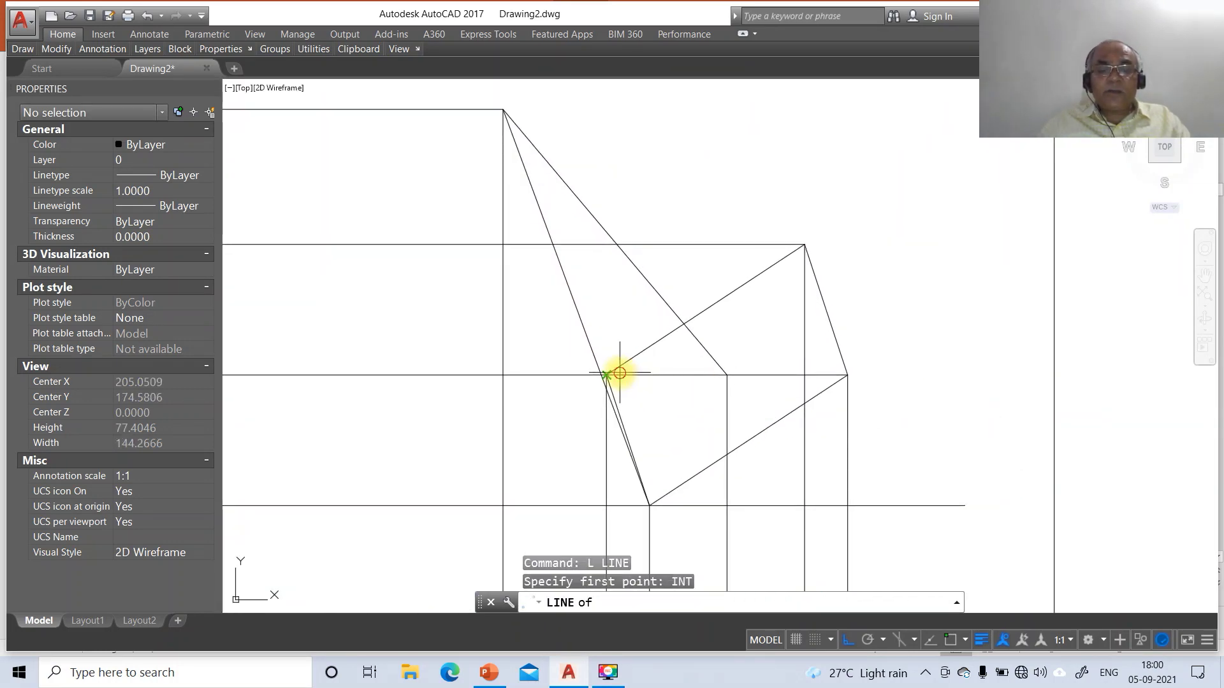
left_click(618, 373)
type("INT")
key("Return")
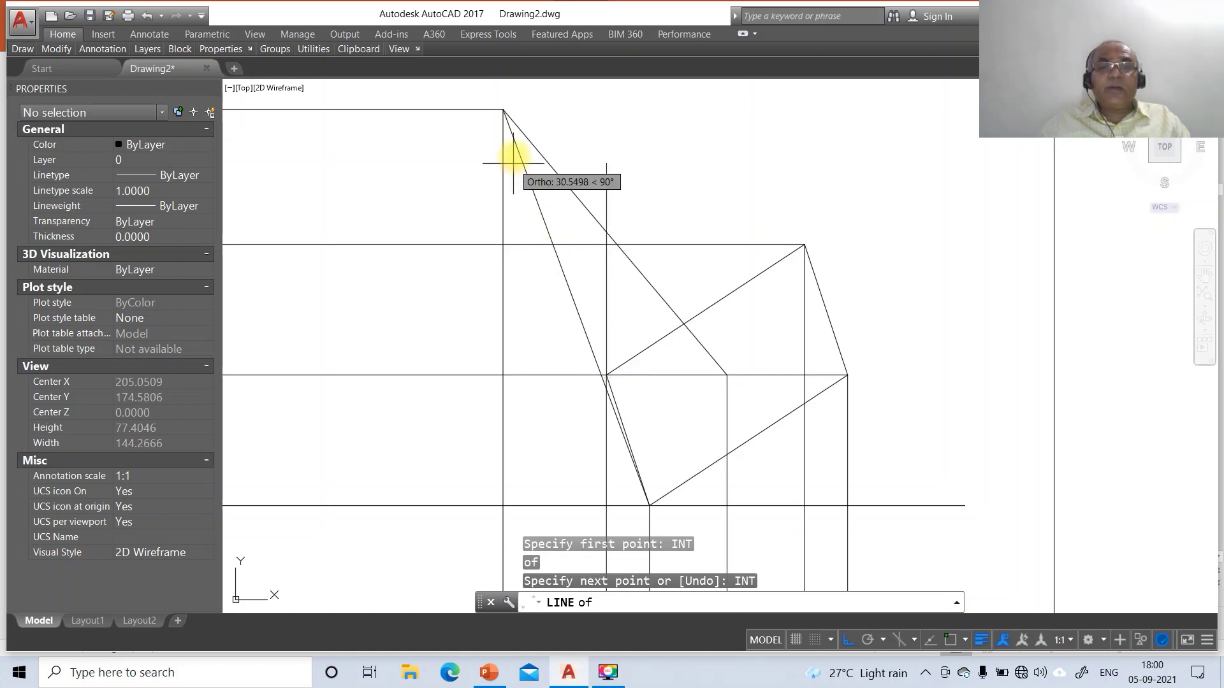
left_click(503, 110)
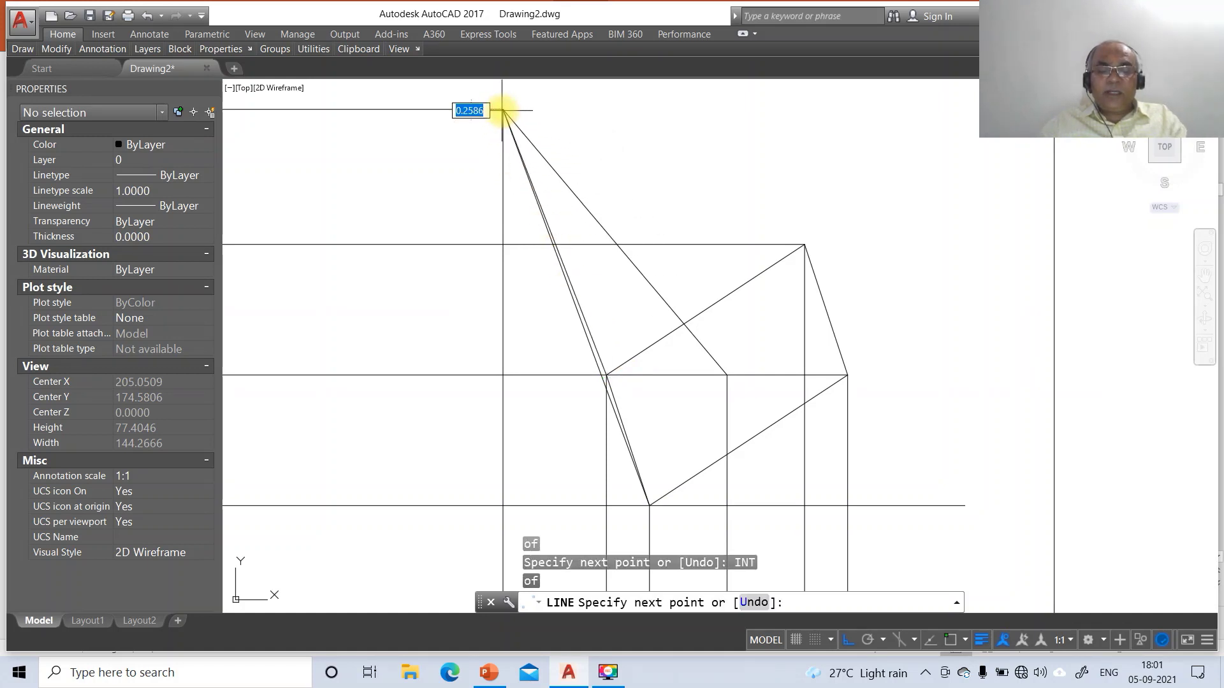
type("INT")
key("Return")
left_click(807, 244)
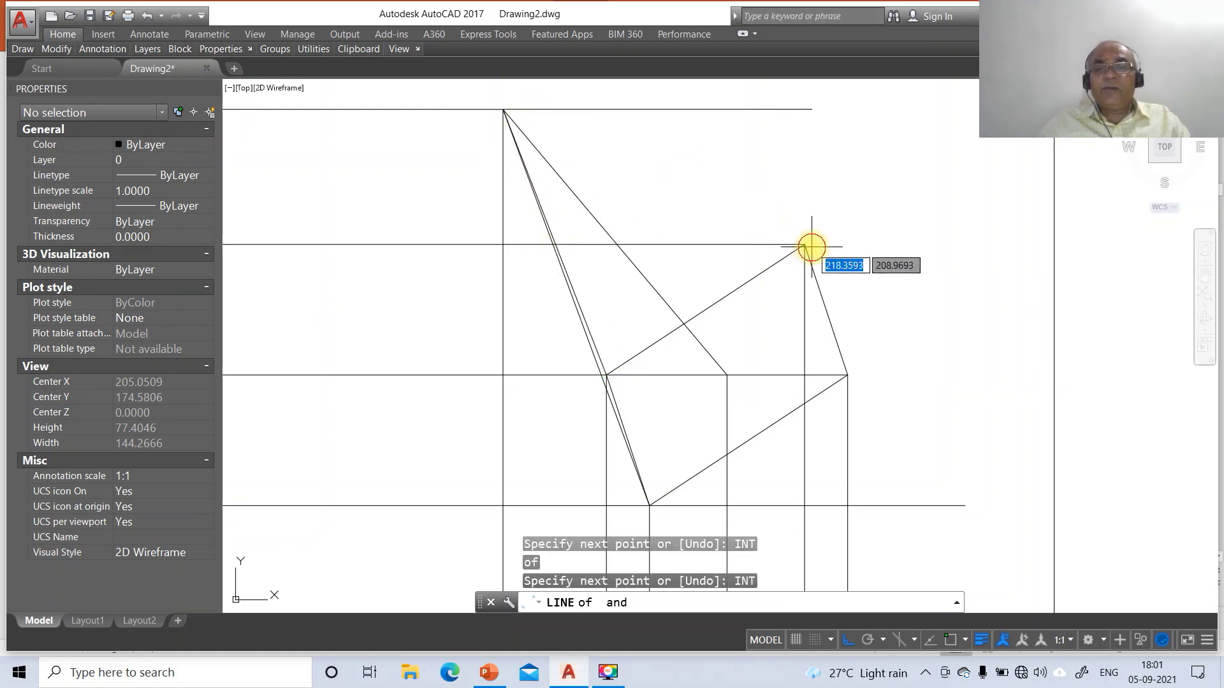
key("Escape")
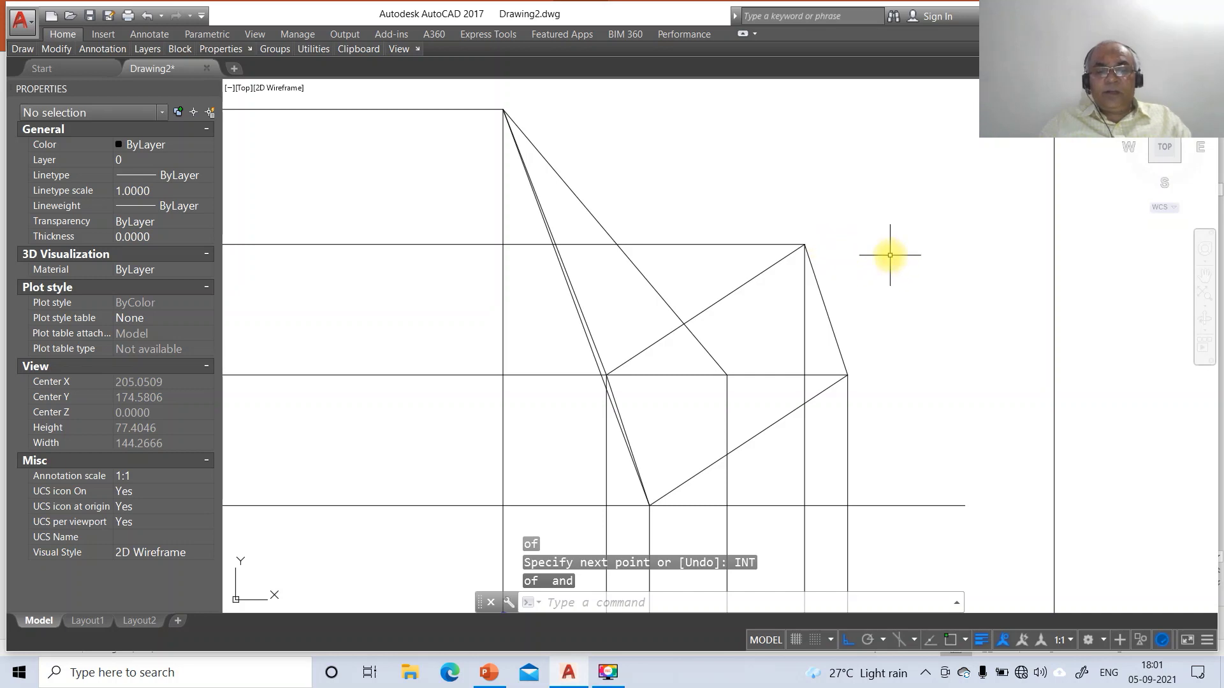
key("Escape")
key("Escape")
Draw slant edges from the right base corner to the apex and down to the upper base corner
key("Return")
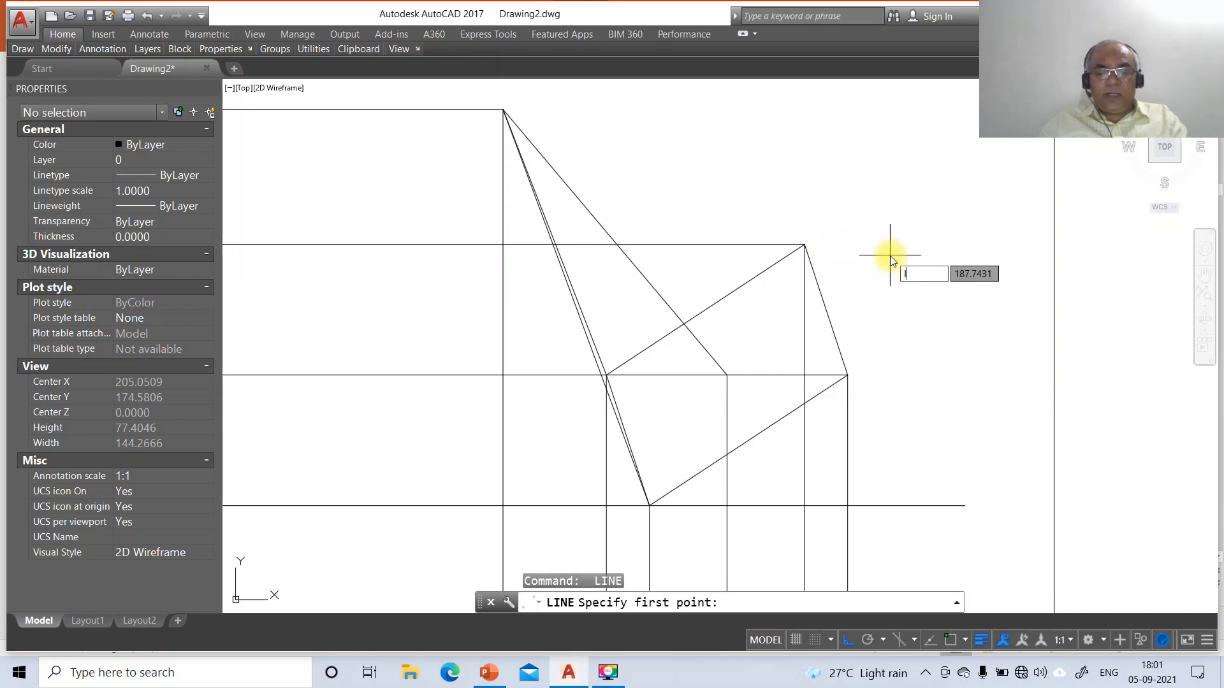
type("INT")
key("Return")
left_click(846, 376)
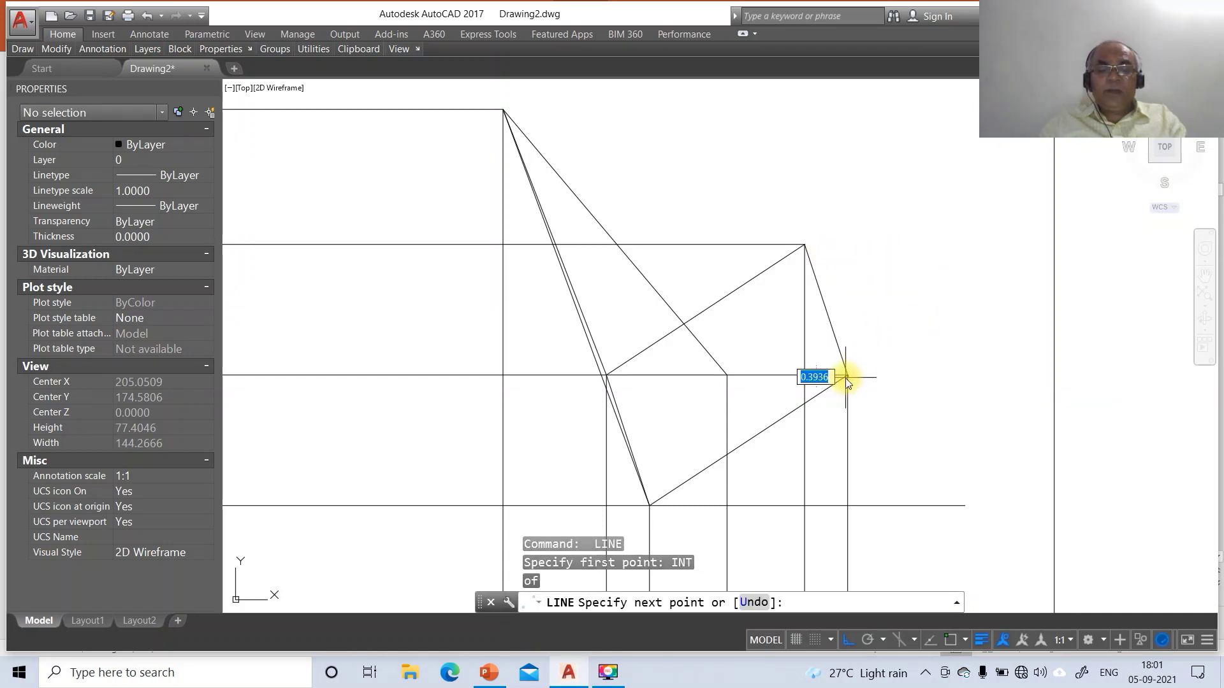
type("INT")
key("Return")
left_click(508, 114)
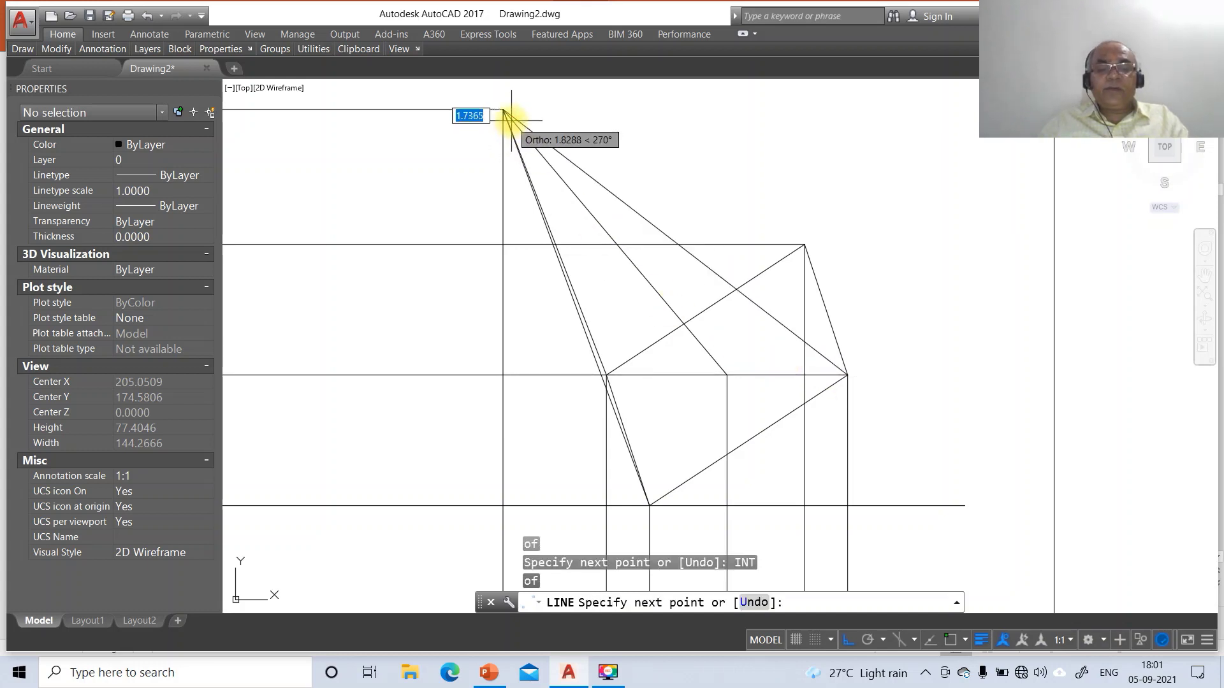
key("Return")
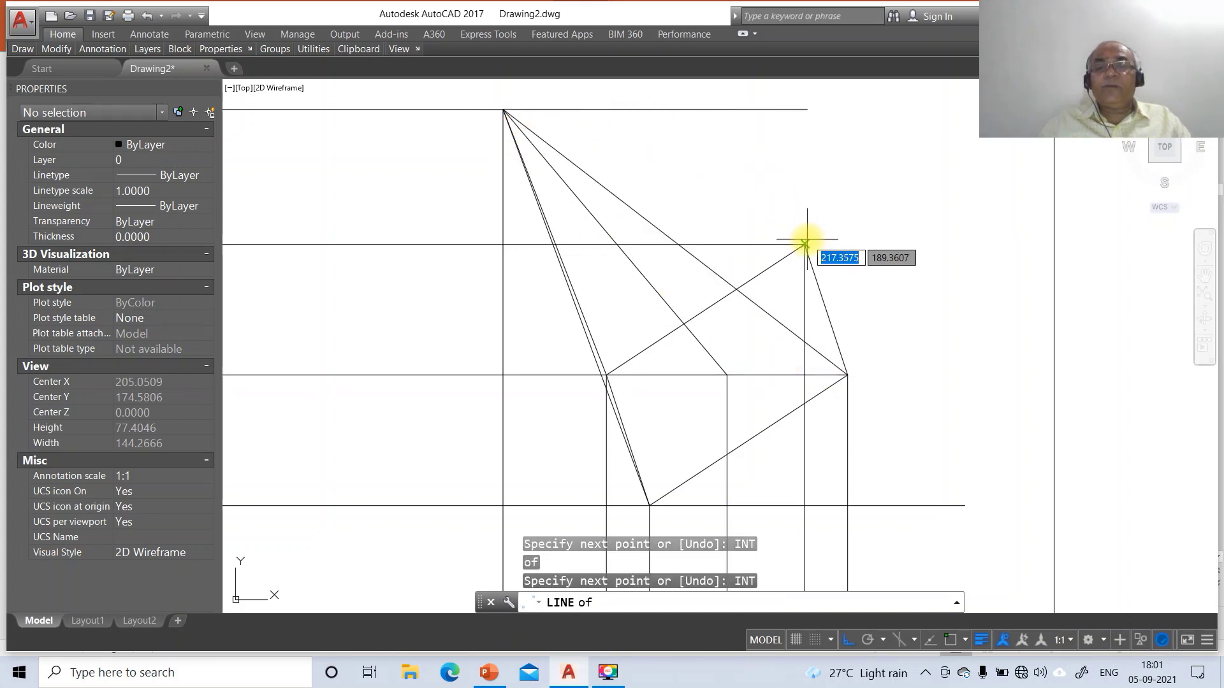
left_click(804, 245)
key("Return")
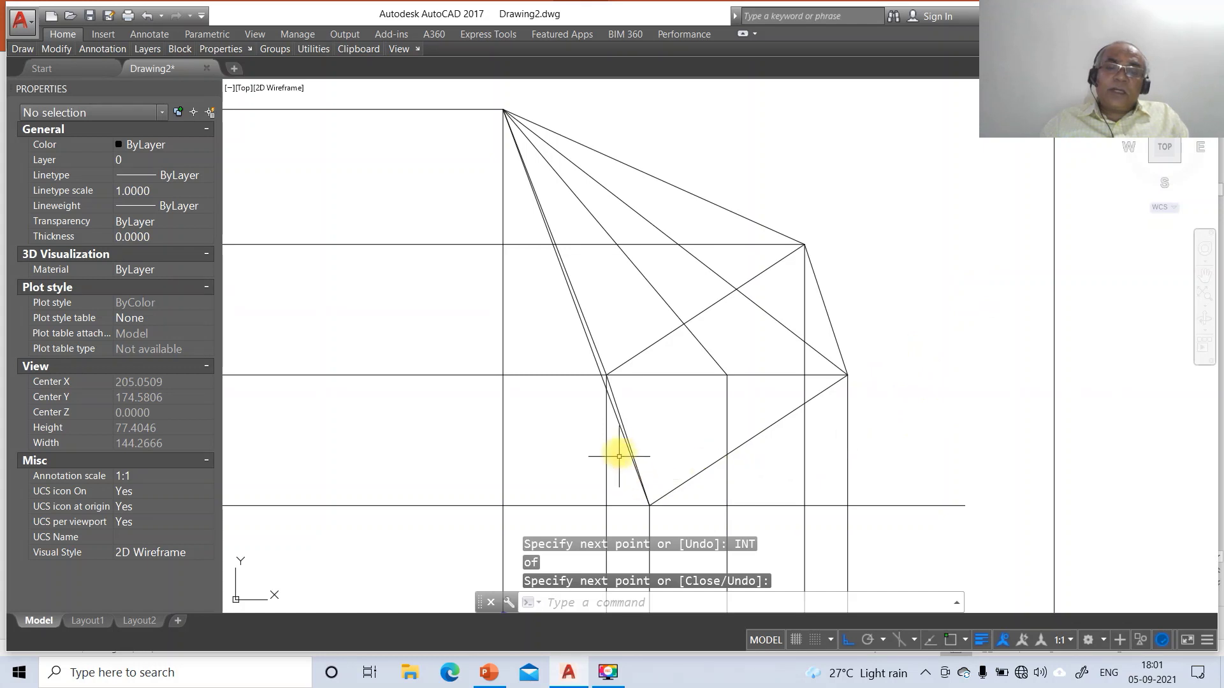
key("Return")
left_click(615, 421)
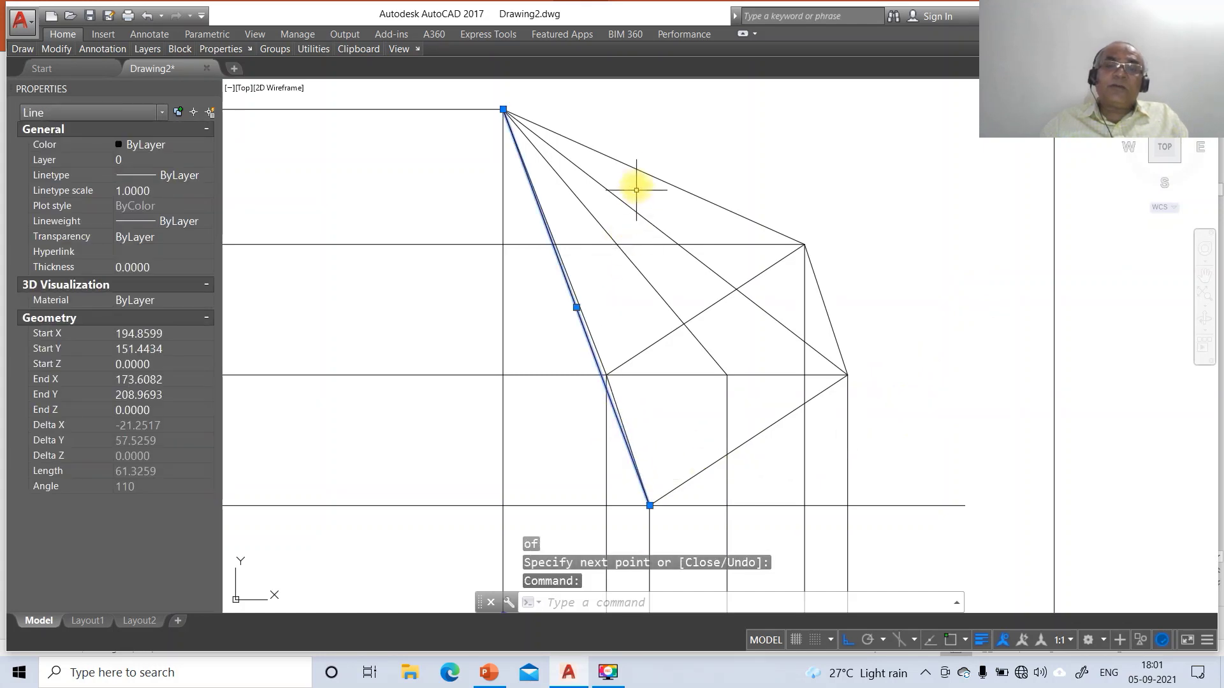
Put the third view's visible pyramid edges on the FV layer
left_click(641, 170)
left_click(817, 282)
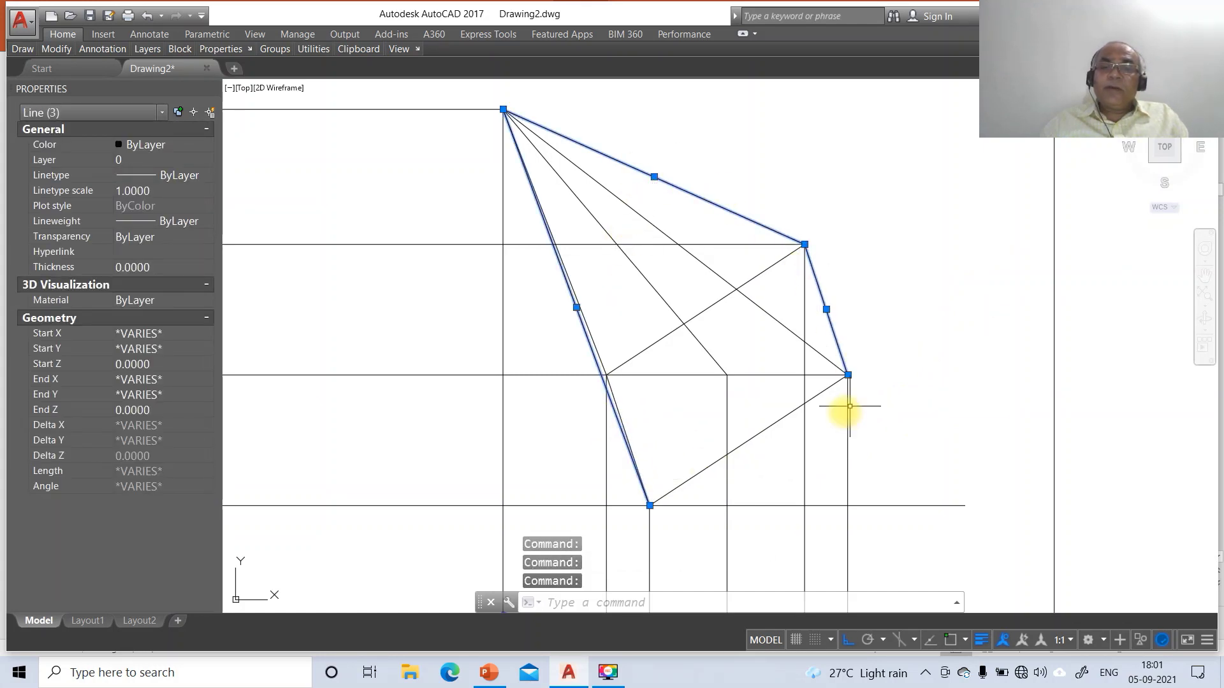
left_click(635, 354)
left_click(593, 338)
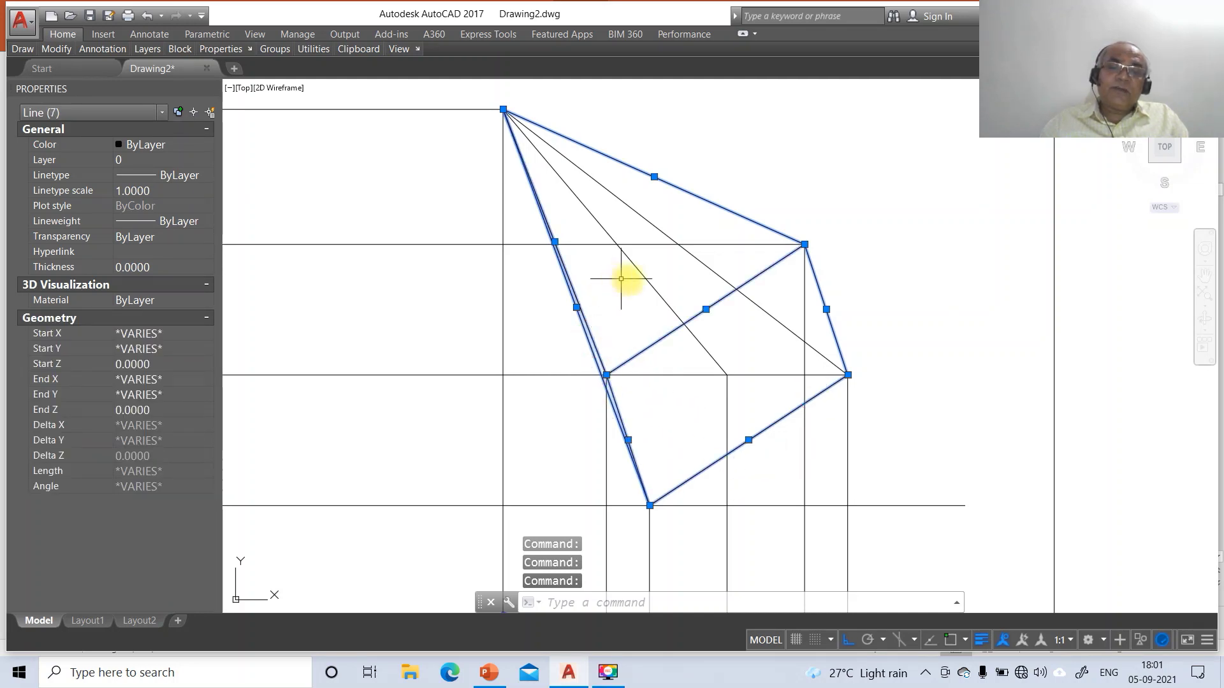
left_click(211, 161)
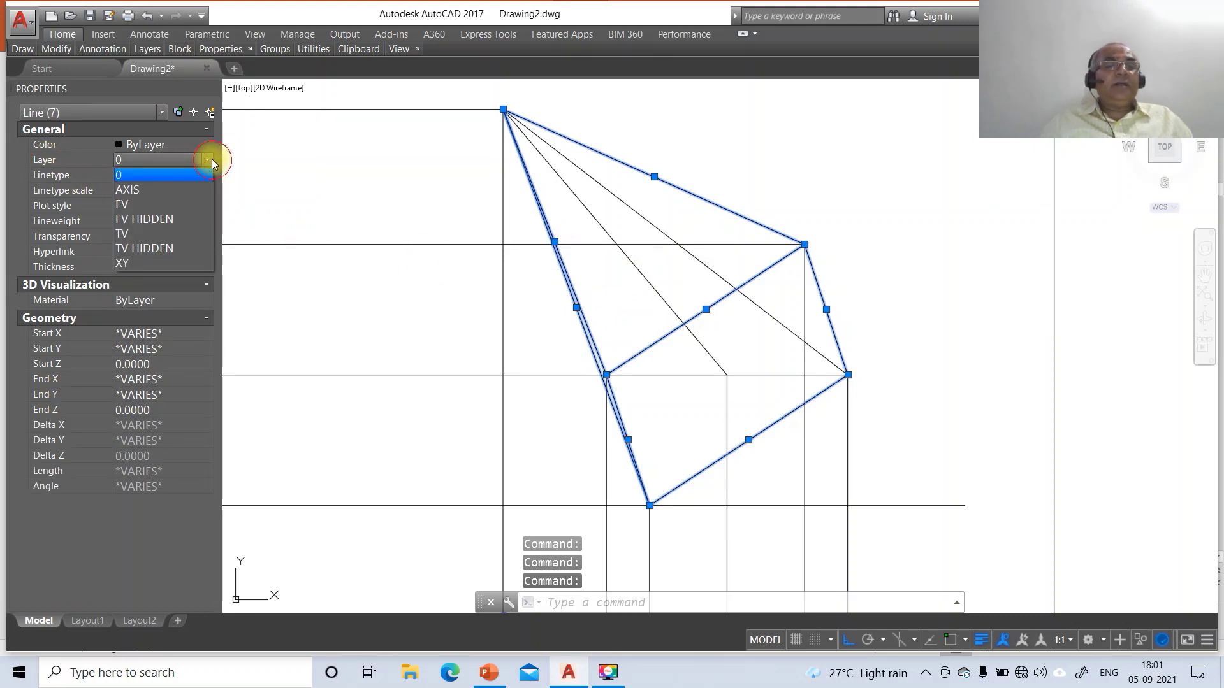
left_click(166, 202)
key("Escape")
key("Escape")
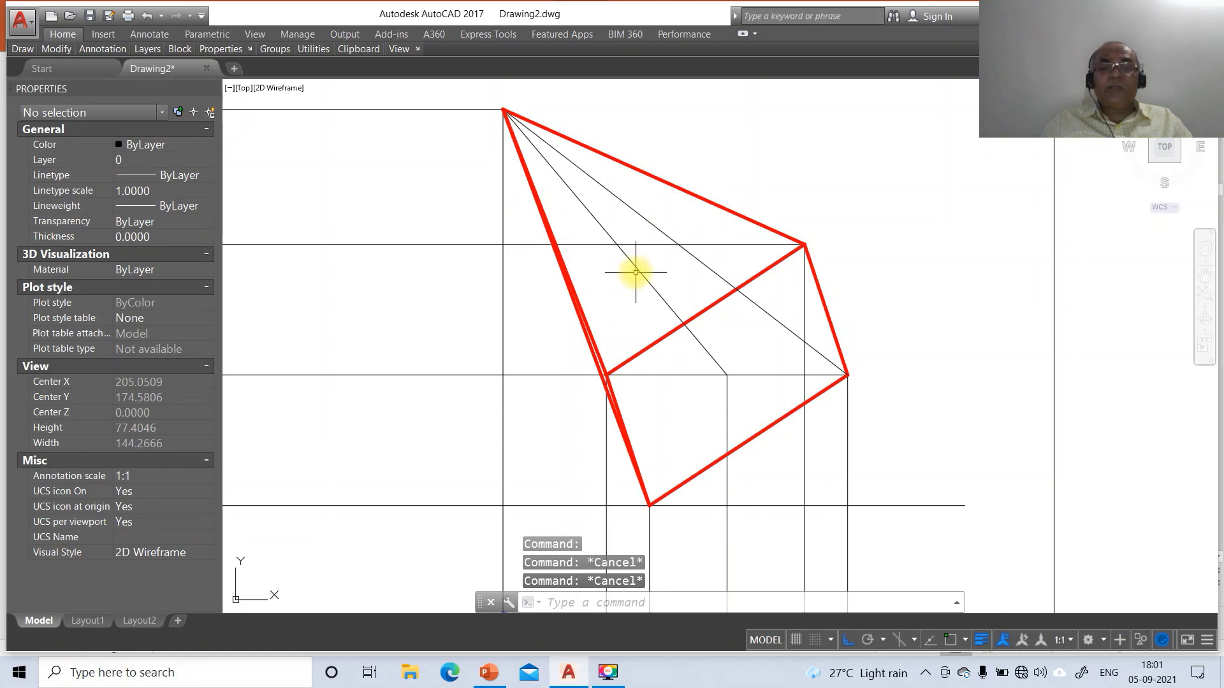
Move the pyramid's axis line to the AXIS layer with linetype scale 1
left_click(639, 272)
left_click(172, 163)
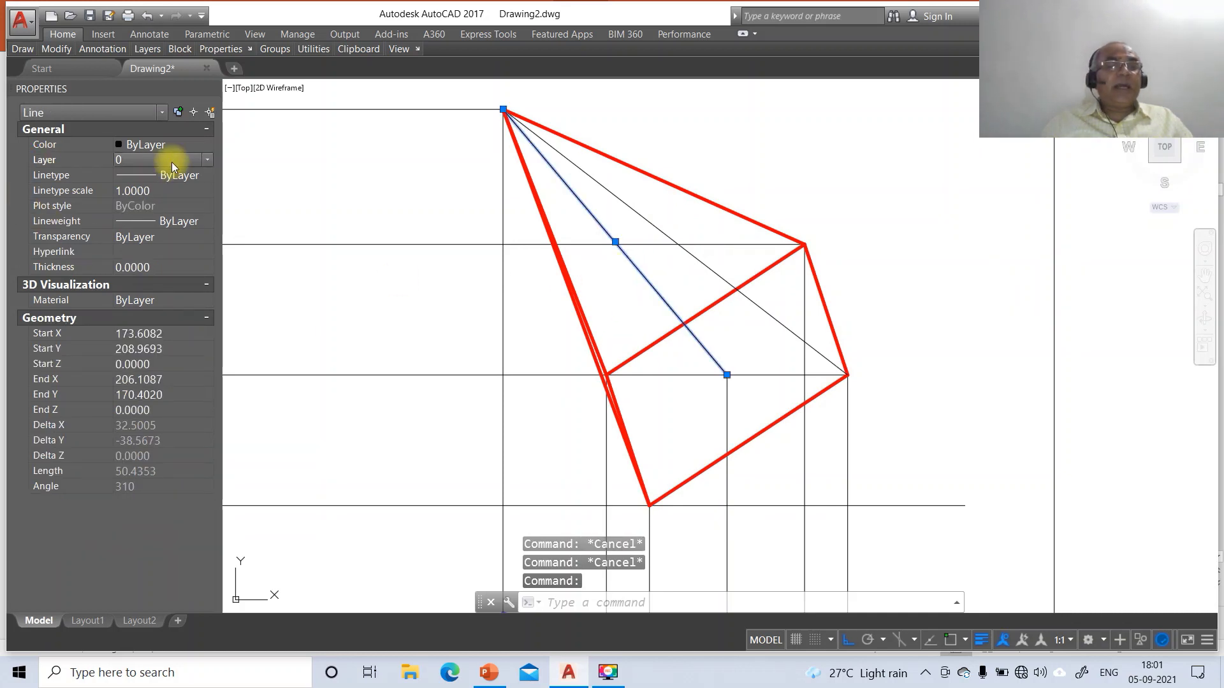
left_click(209, 163)
left_click(162, 193)
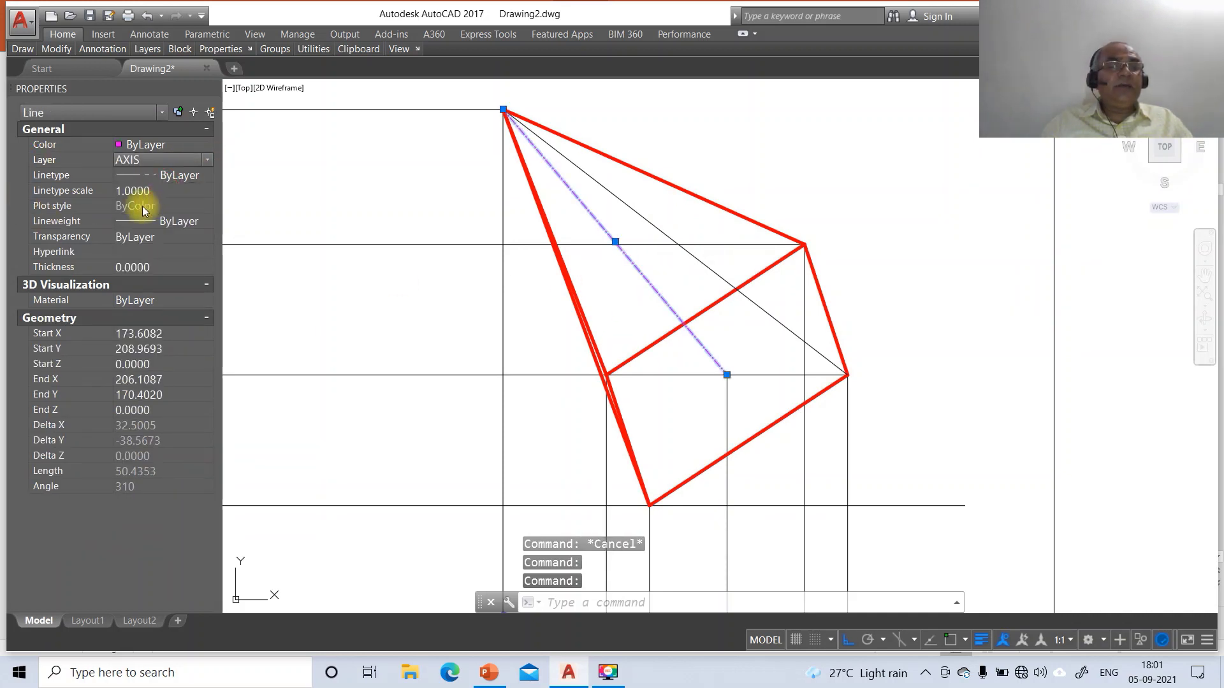
left_click(142, 192)
type("1")
key("Return")
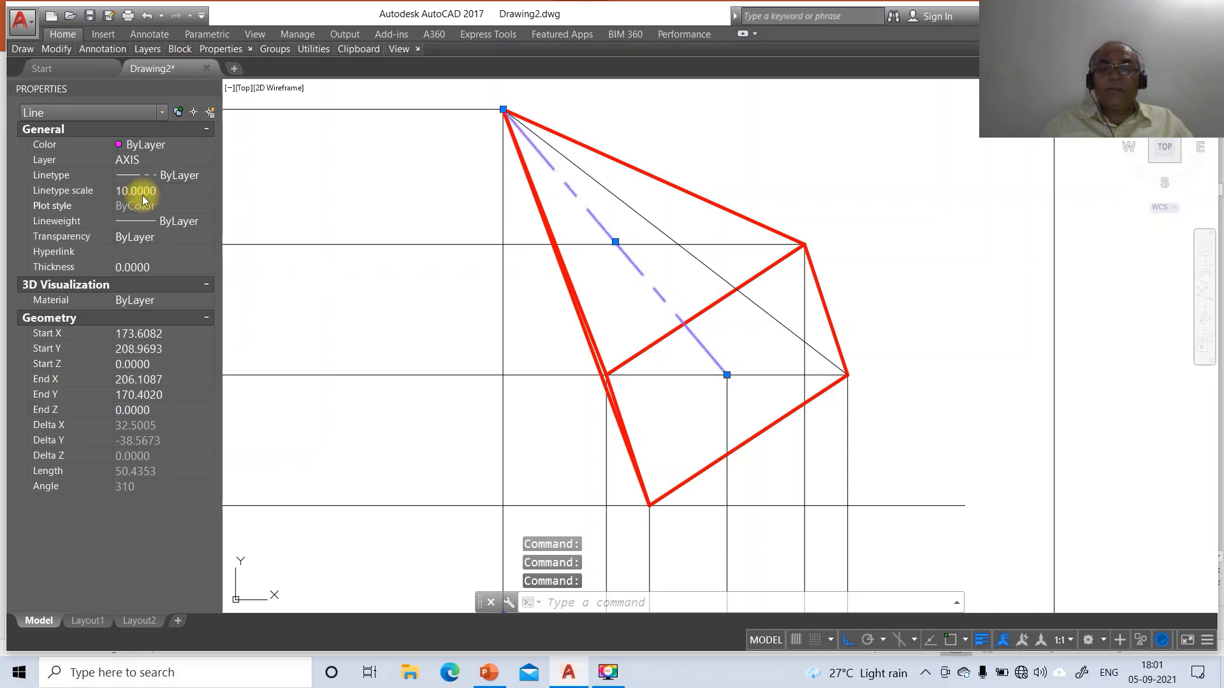
key("Escape")
key("Escape")
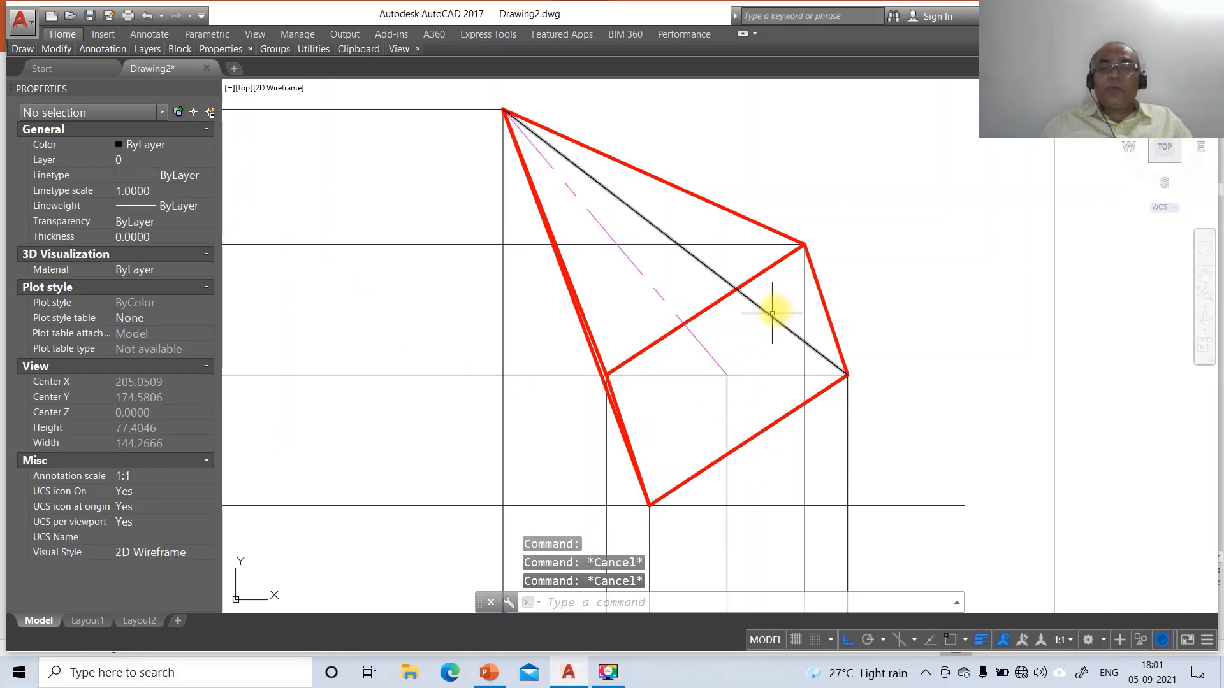
Put the hidden diagonal edge on the FV HIDDEN layer with linetype scale 20
left_click(774, 326)
left_click(731, 297)
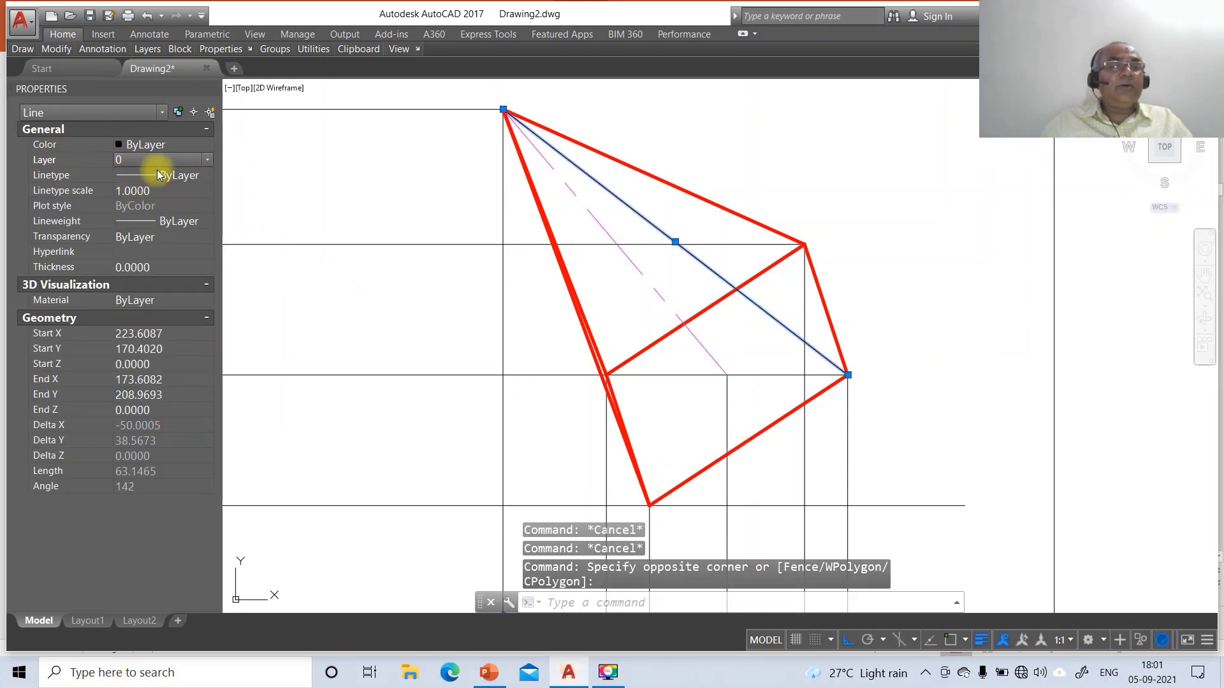
left_click(208, 162)
left_click(144, 218)
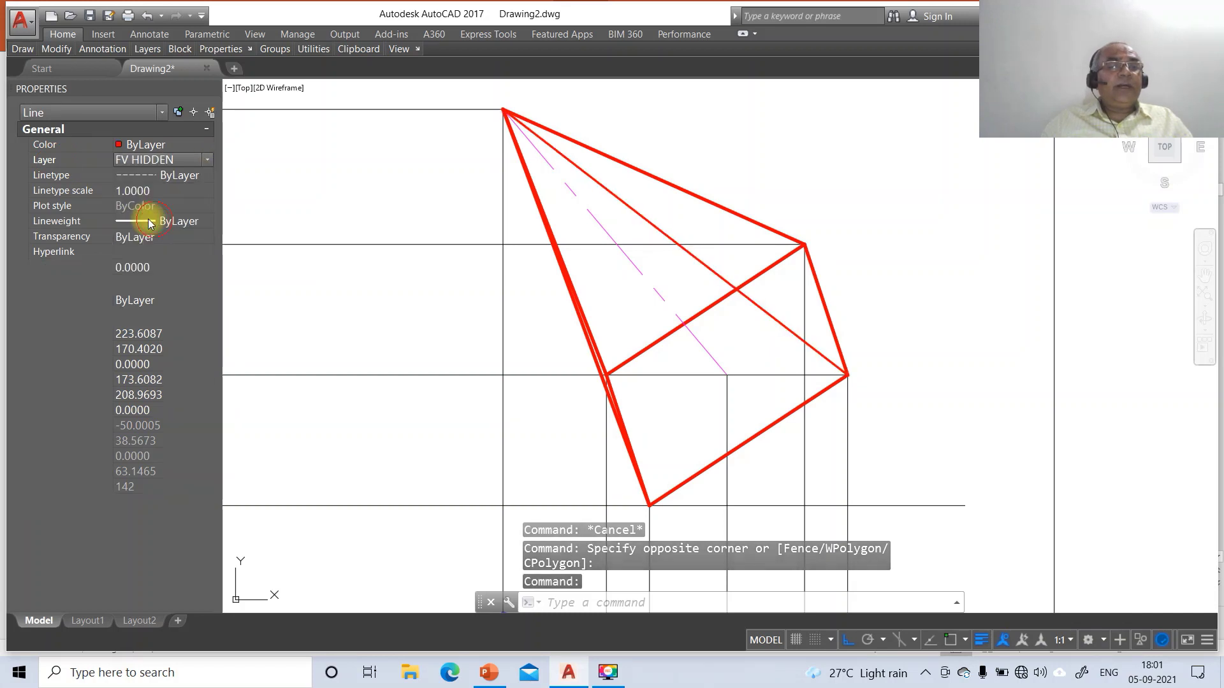
left_click(141, 190)
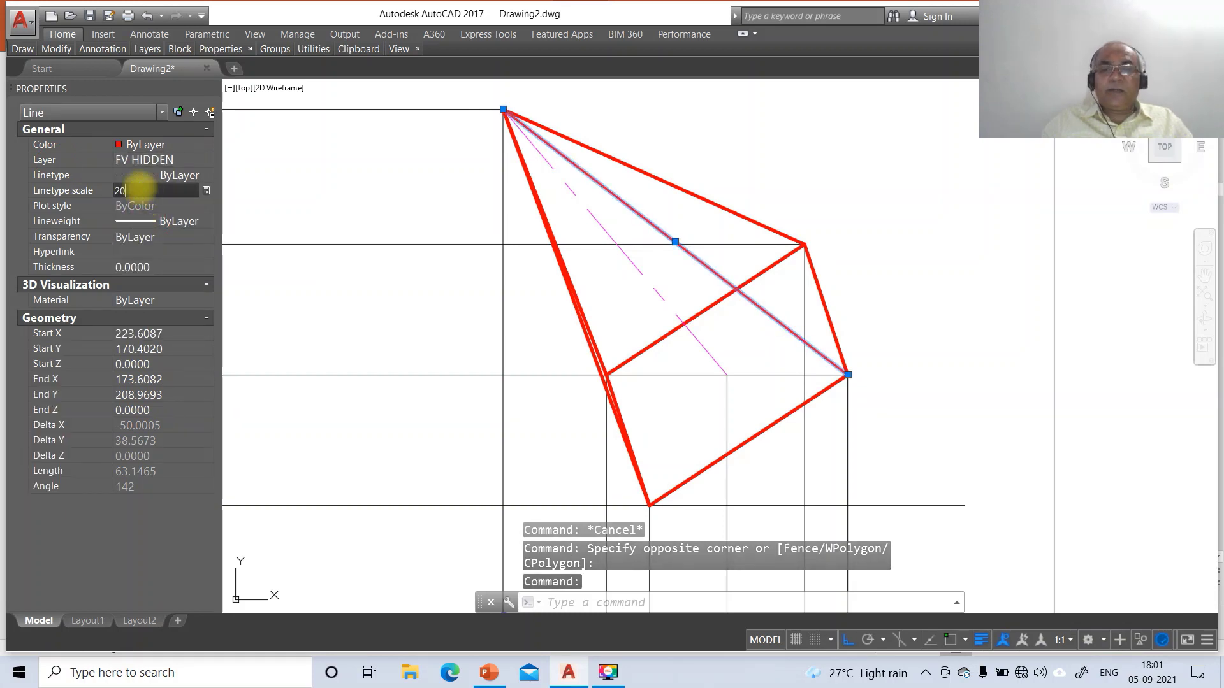
type("20")
key("Return")
key("Escape")
key("Escape")
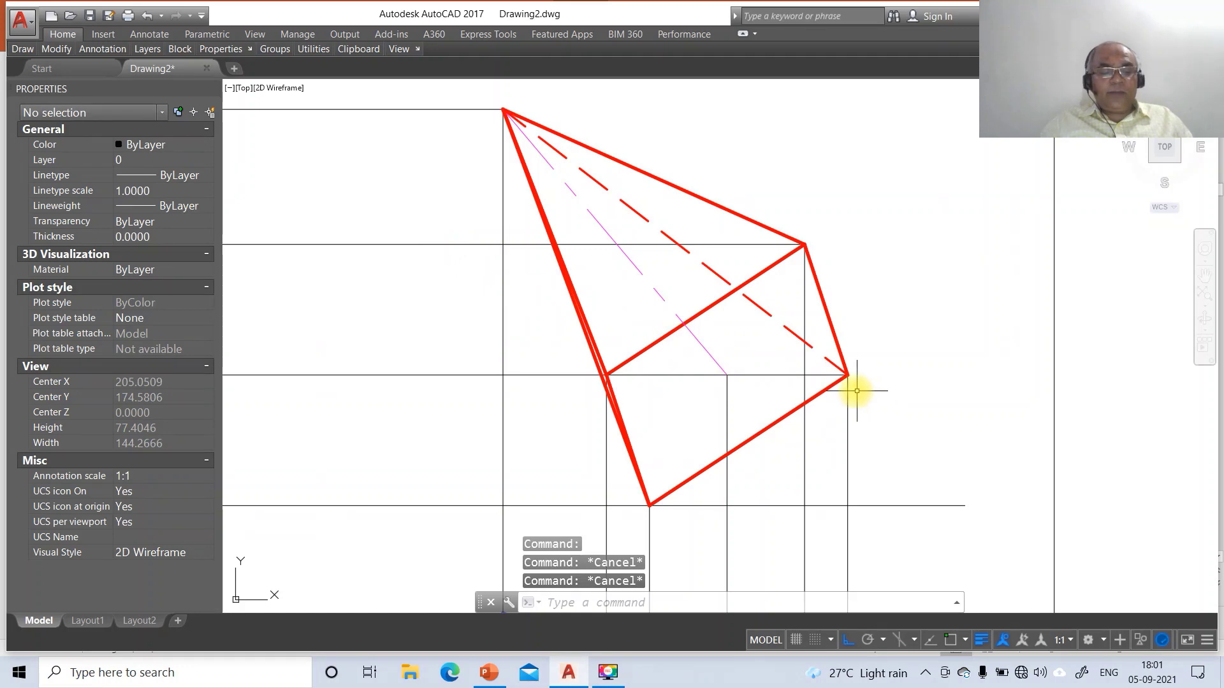
Zoom back to all views and put the short reference line pieces on the XY layer
type("z")
key("Return")
type("p")
key("Return")
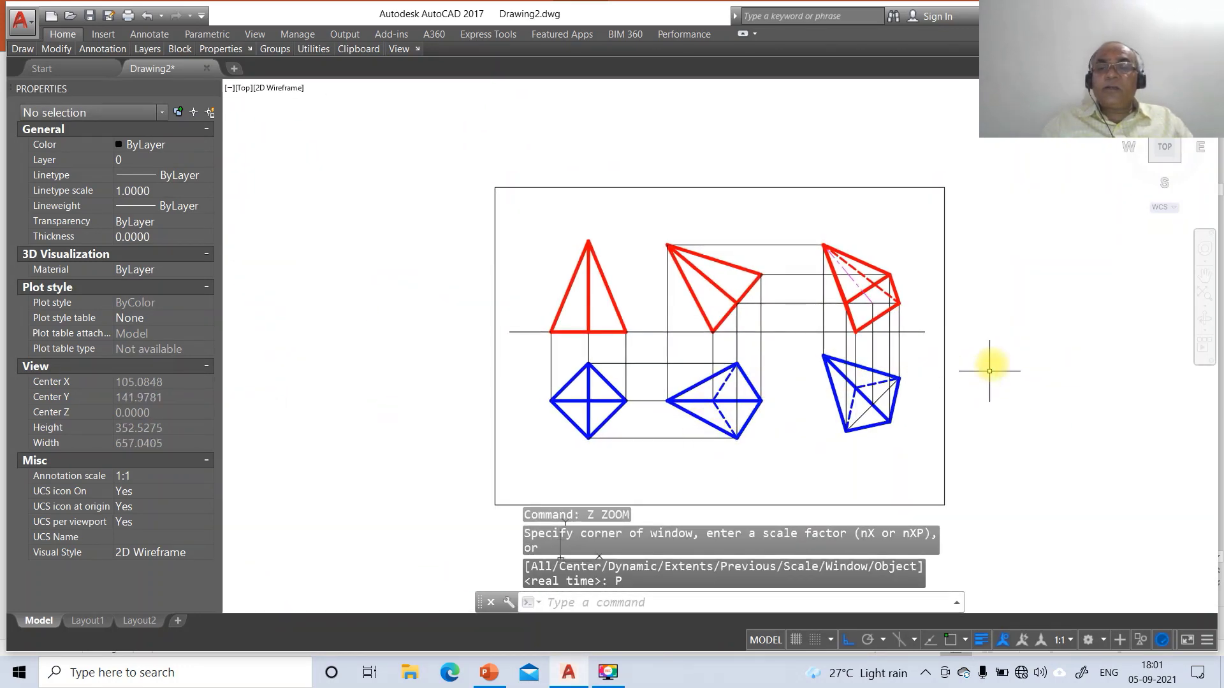
left_click(522, 332)
left_click(520, 330)
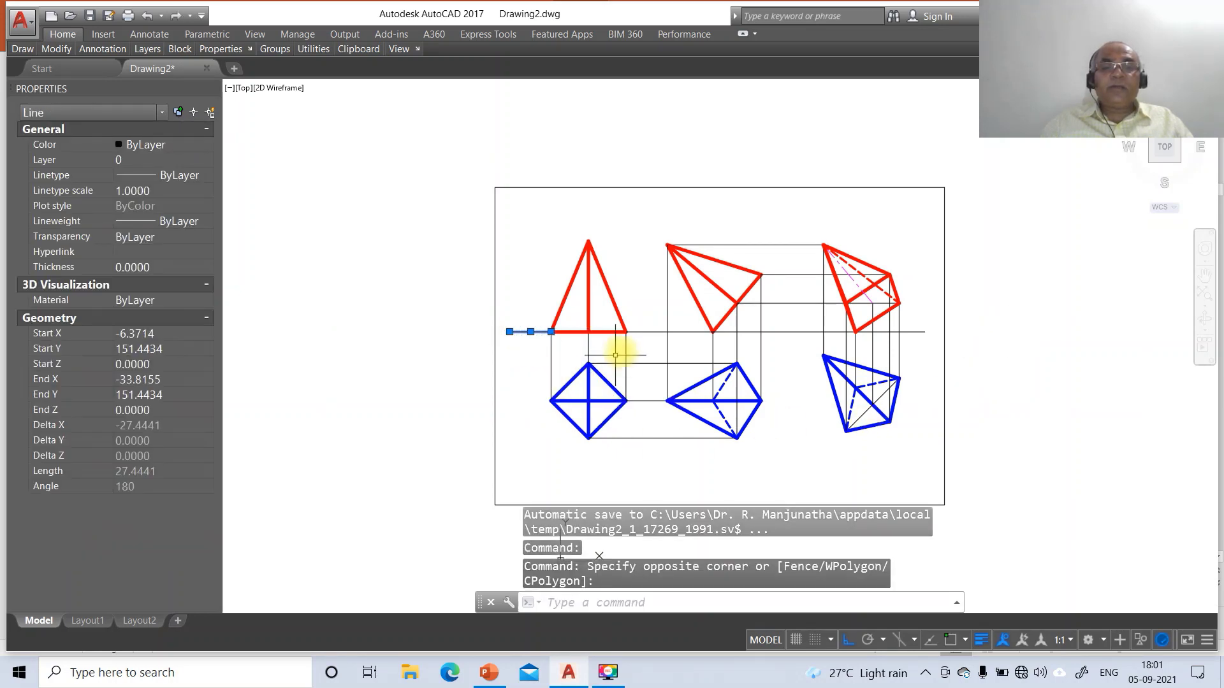
left_click(656, 331)
left_click(53, 160)
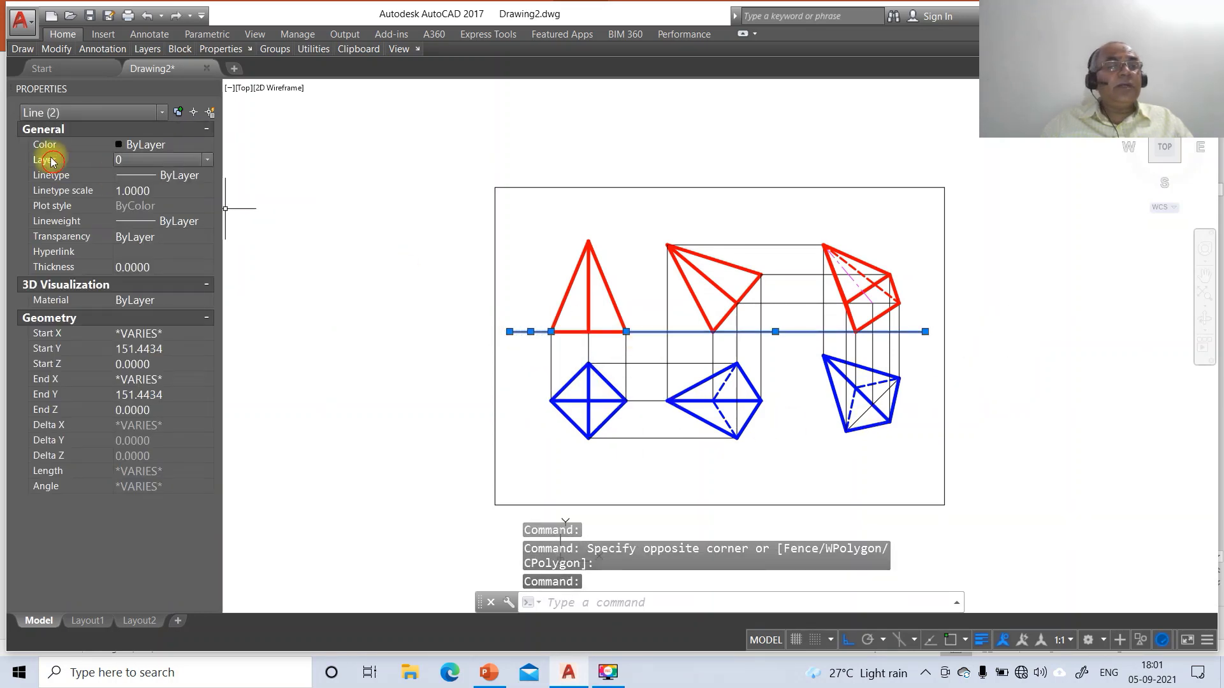
left_click(209, 160)
left_click(132, 256)
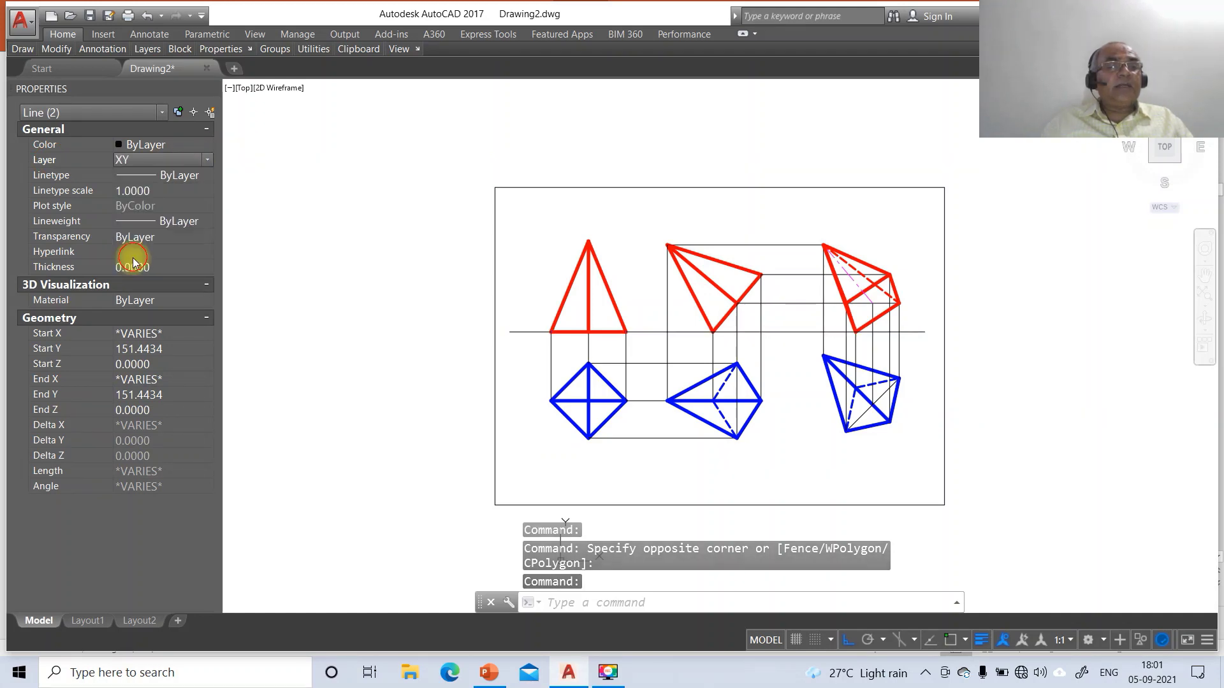
key("Escape")
key("Escape")
key("Escape")
Set the Standard dimension style's primary unit precision to 0
type("DDIM")
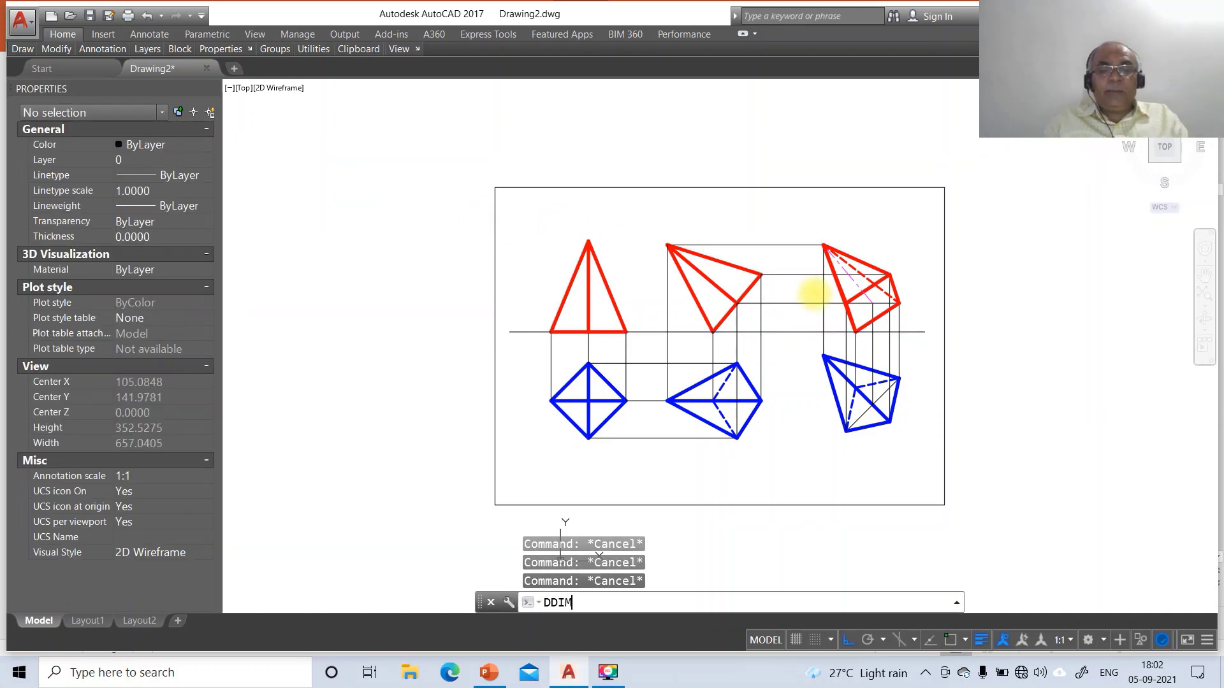
key("Return")
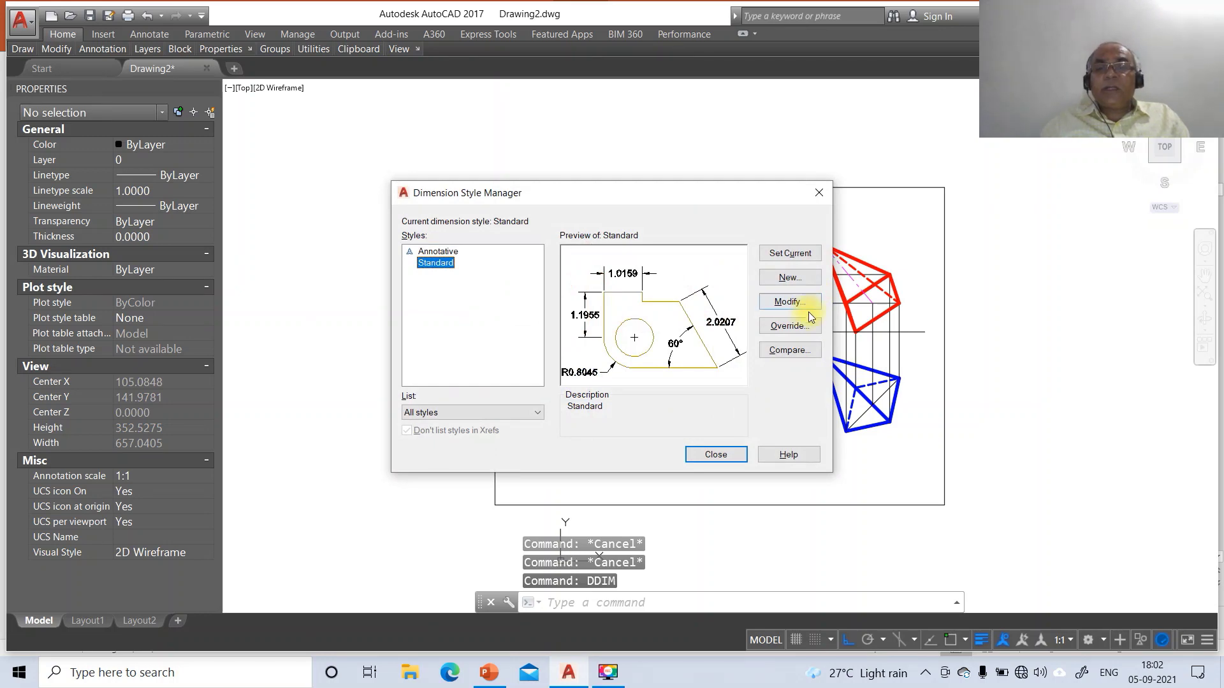
left_click(791, 305)
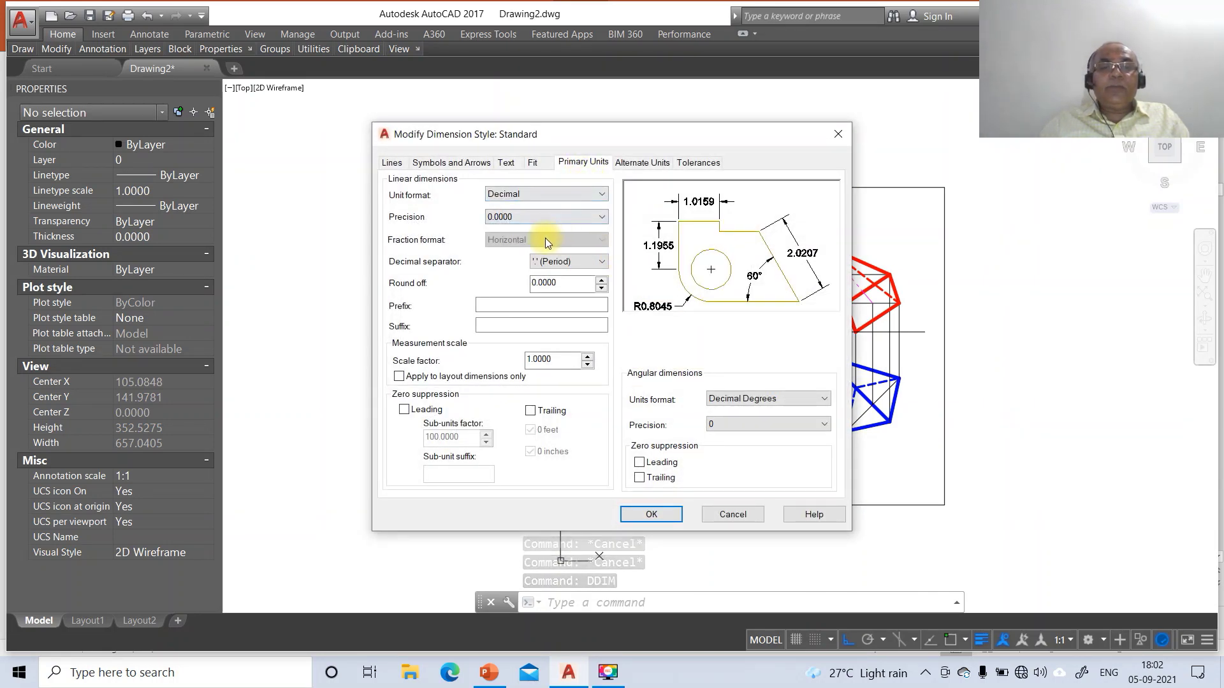
left_click(519, 216)
left_click(514, 229)
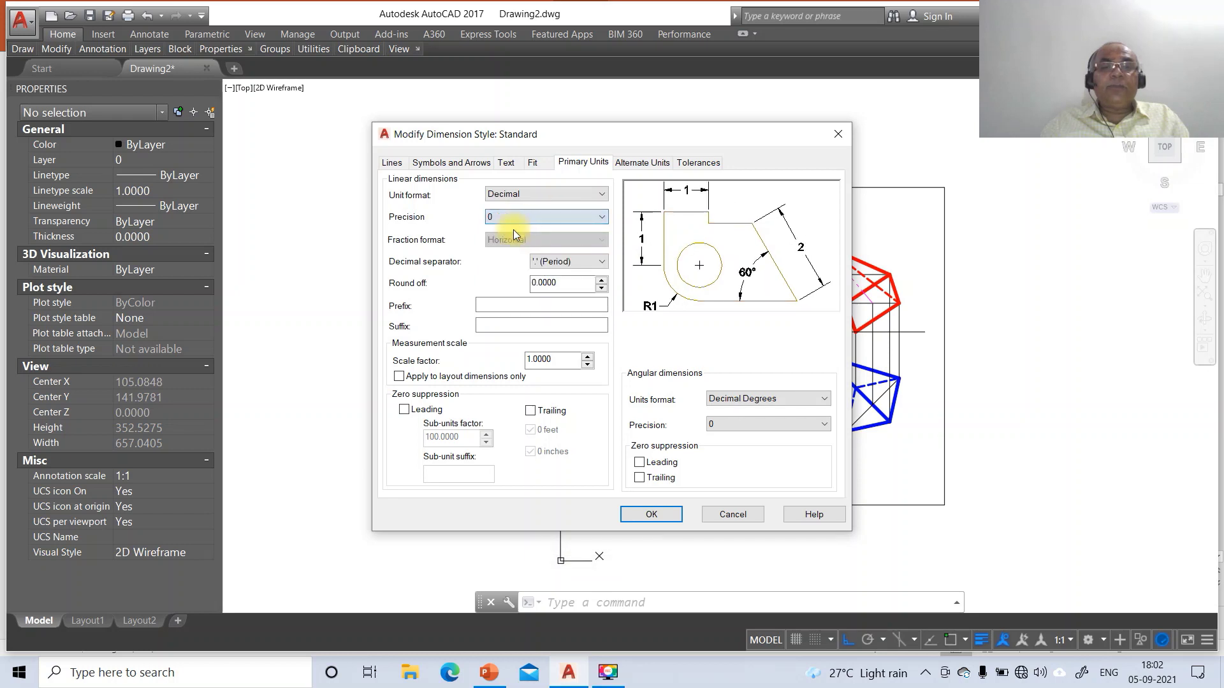
Make dimension text height 3, aligned with the line, placed Above, with offset 3
left_click(506, 164)
left_click_drag(586, 276, 526, 273)
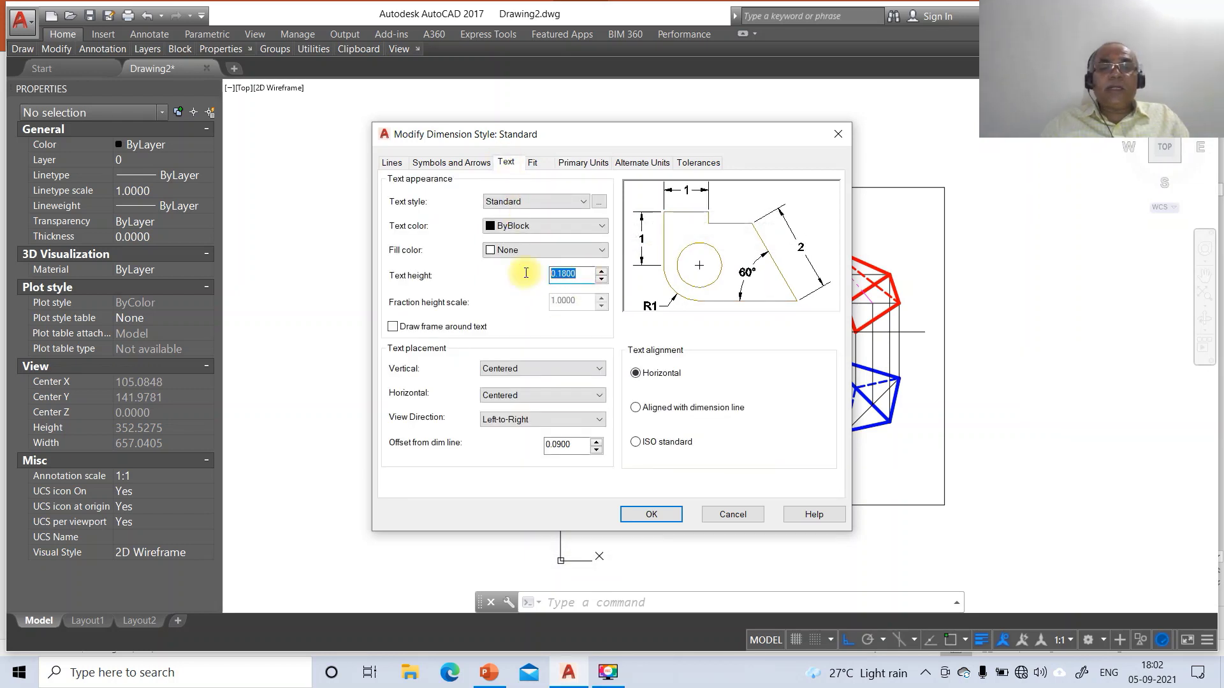
left_click(634, 410)
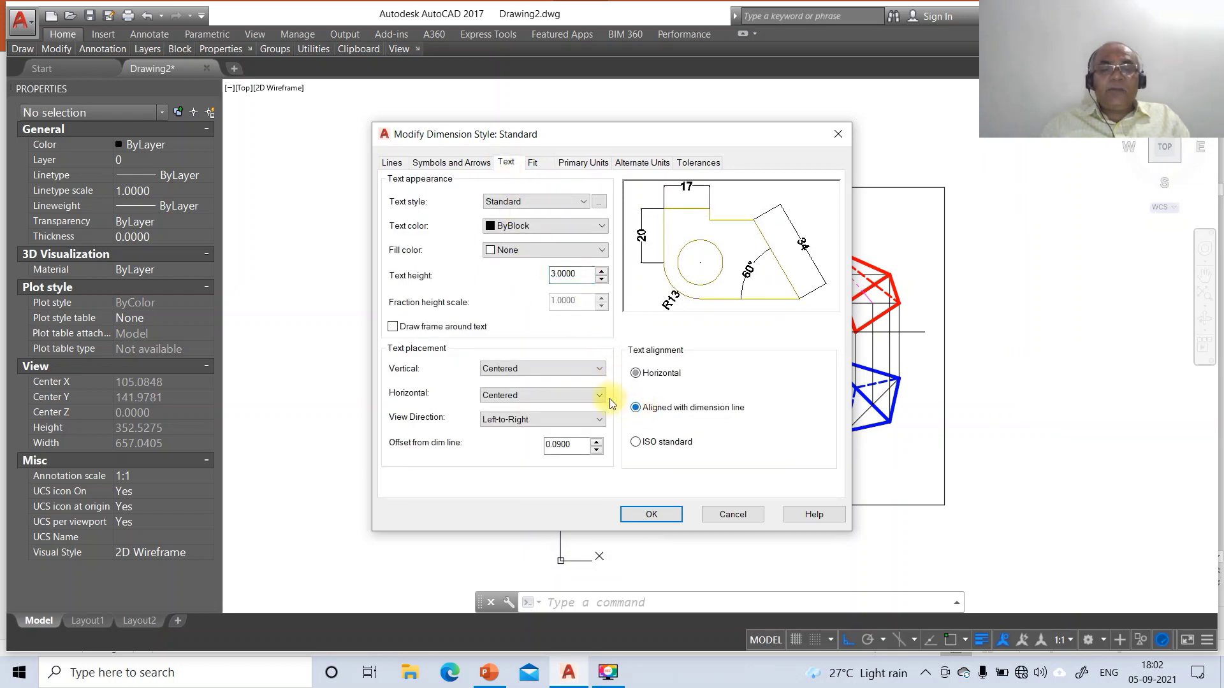
left_click(536, 368)
left_click(522, 388)
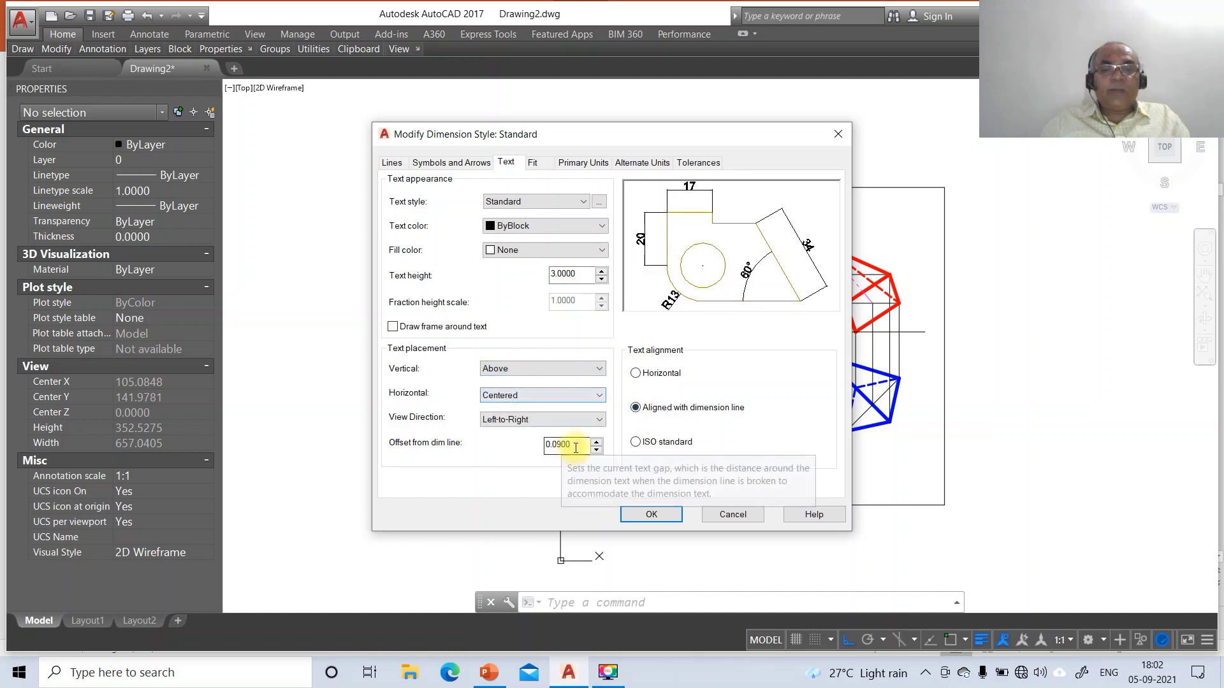
left_click_drag(572, 445, 546, 444)
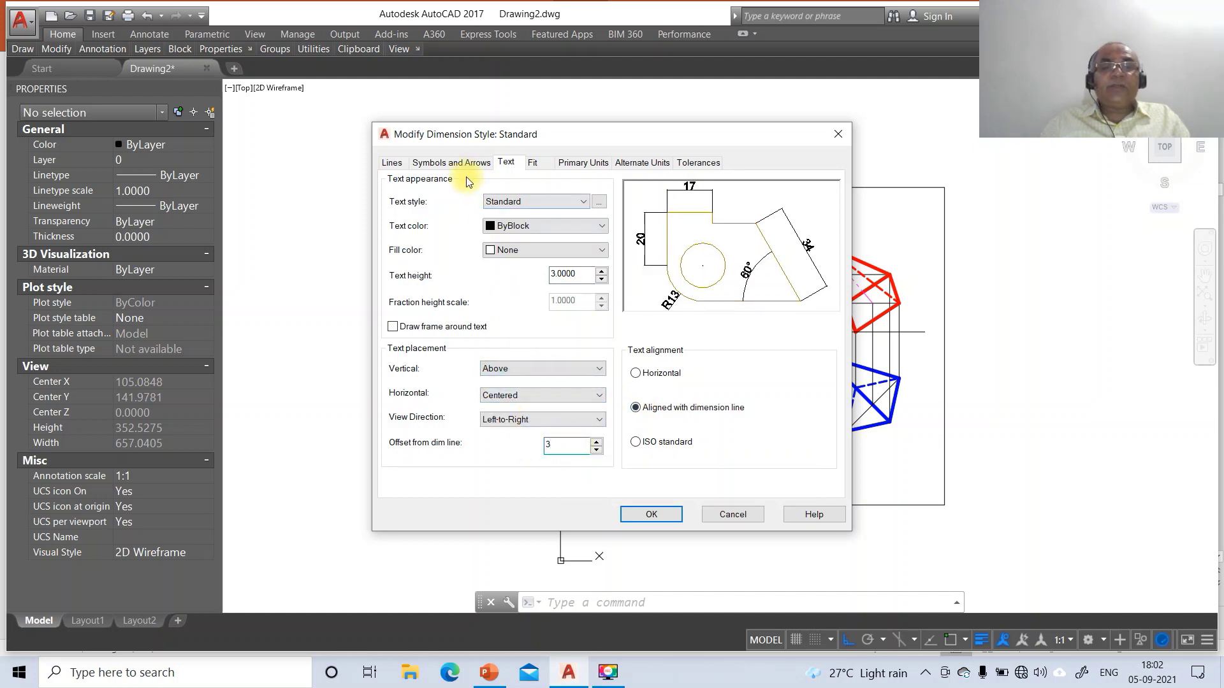
Adjust arrow size and set extension line offset from origin to 3, then save the style
left_click(451, 161)
left_click_drag(425, 322, 374, 323)
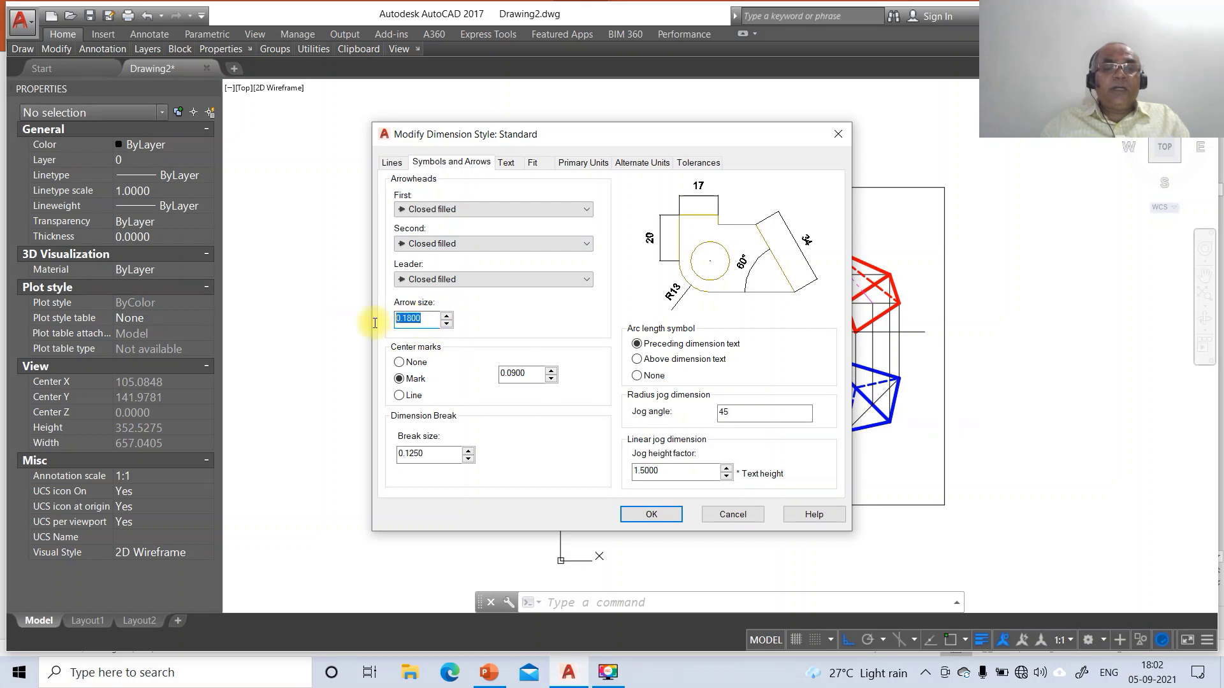
left_click(393, 163)
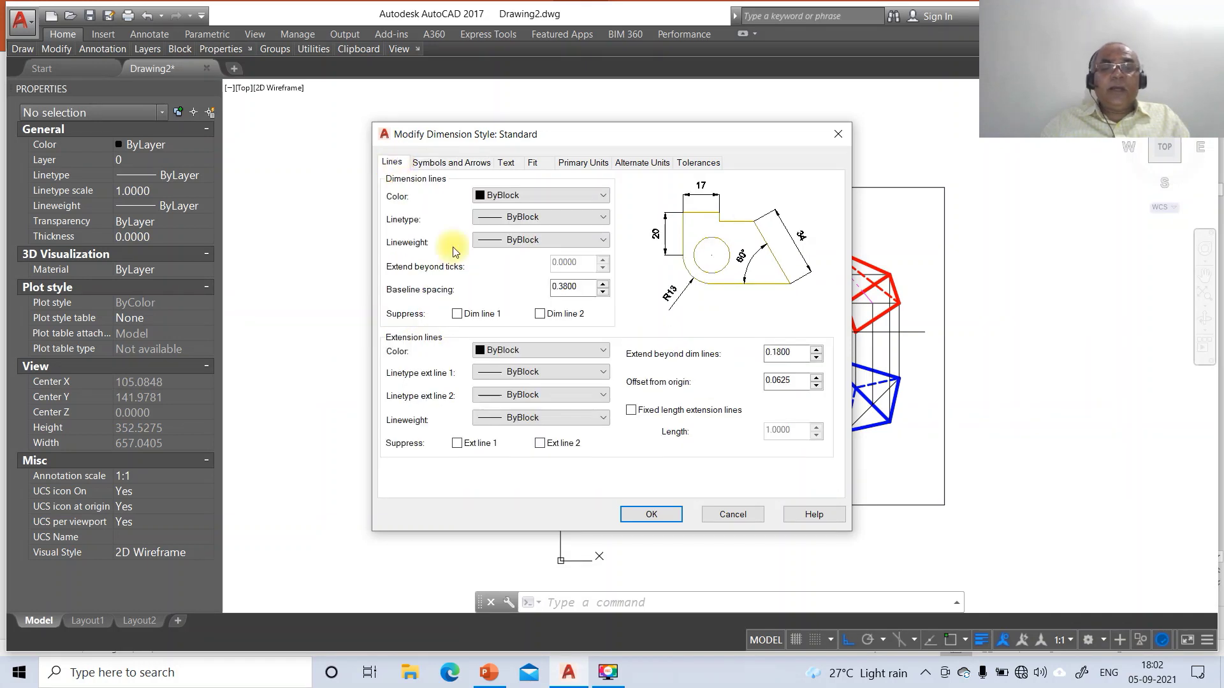
left_click_drag(805, 381, 731, 380)
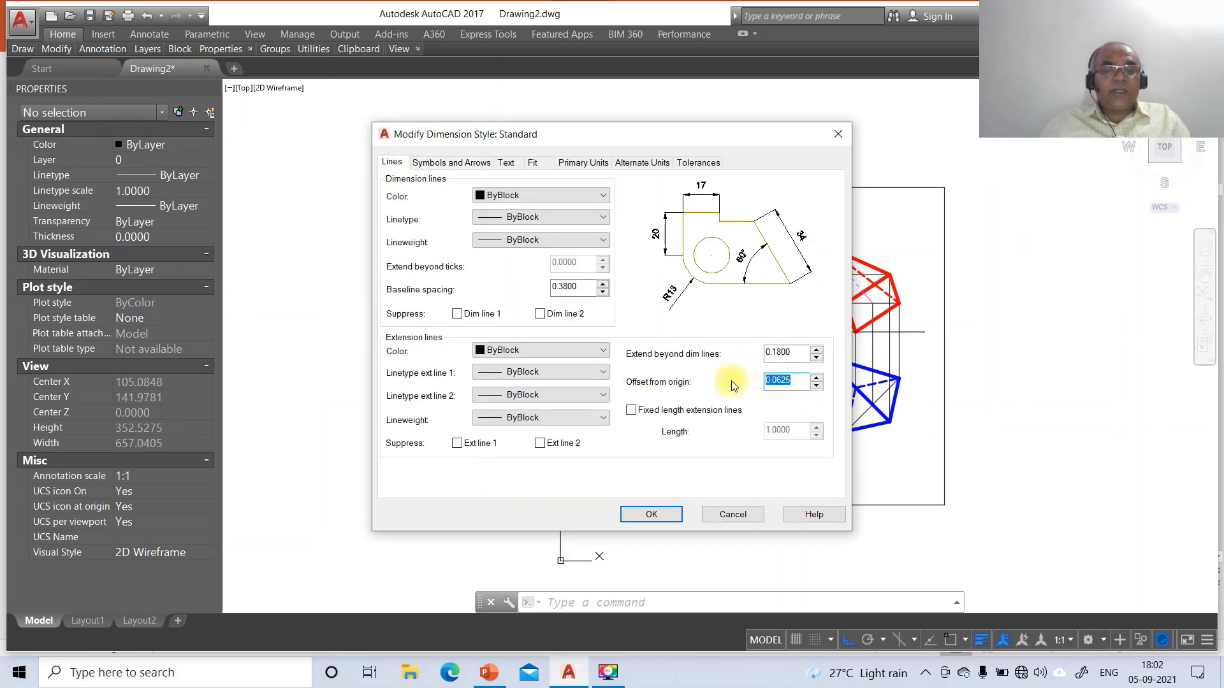
type("3")
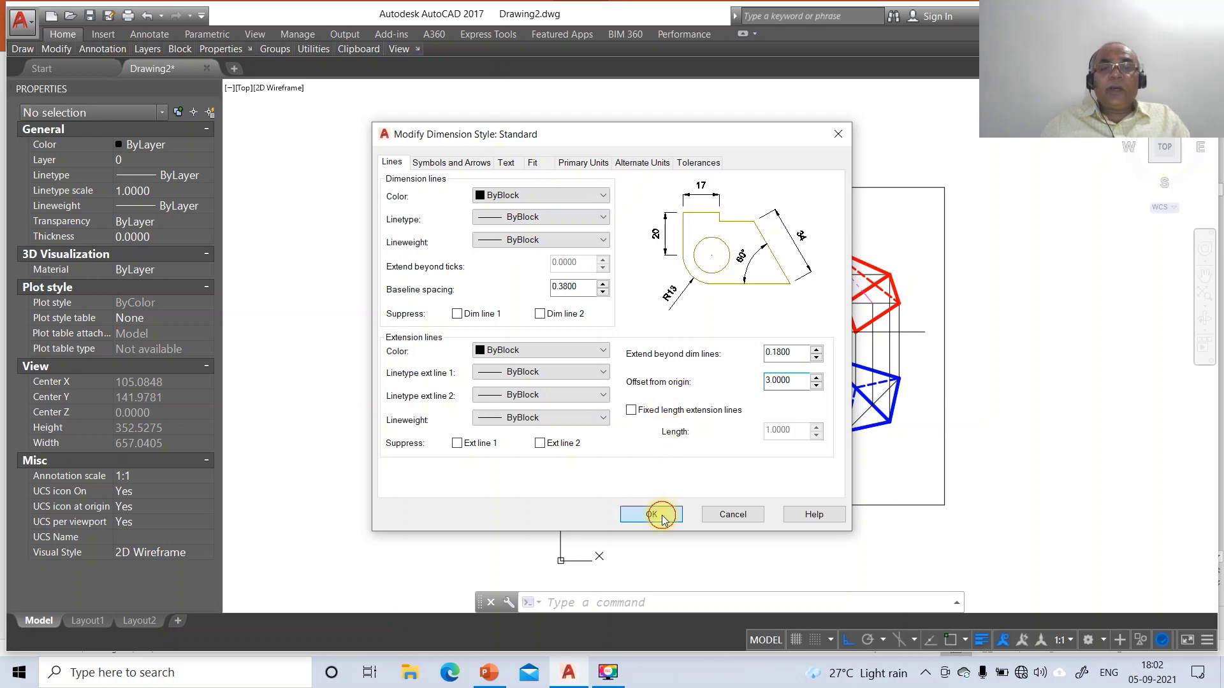
left_click(660, 516)
left_click(714, 456)
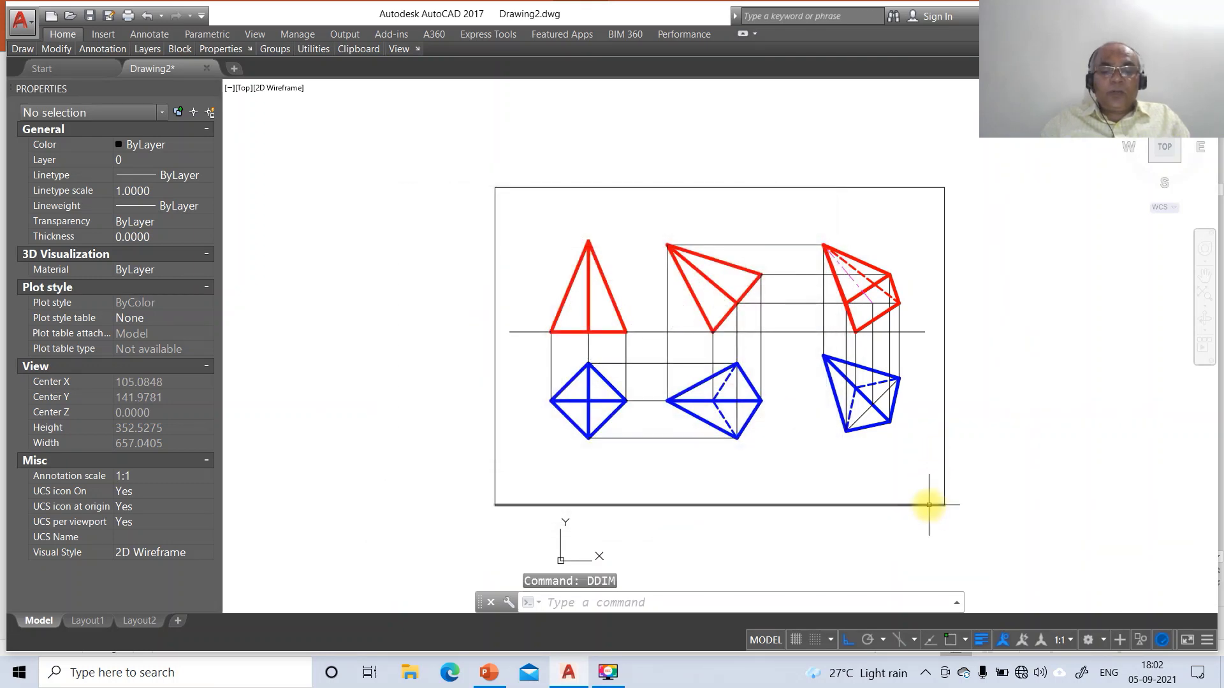
type("DIM")
key("Return")
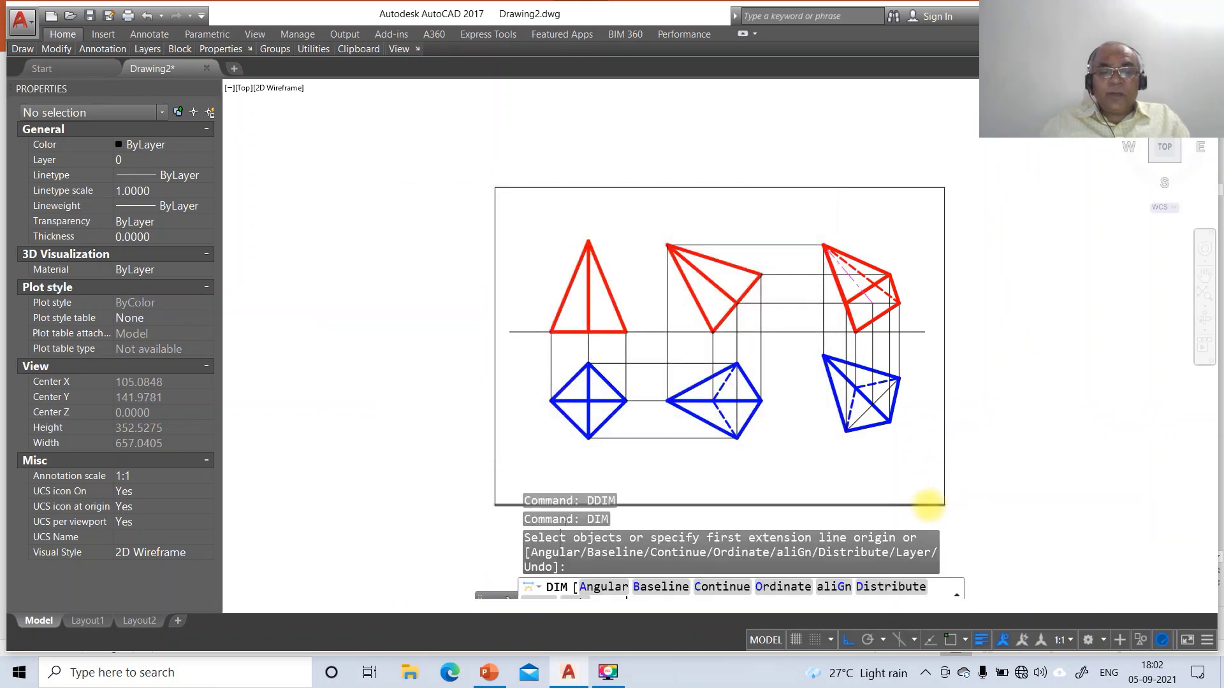
With Ortho off, dimension the blue square's slanted lower-left edge as 35
key("Escape")
key("Escape")
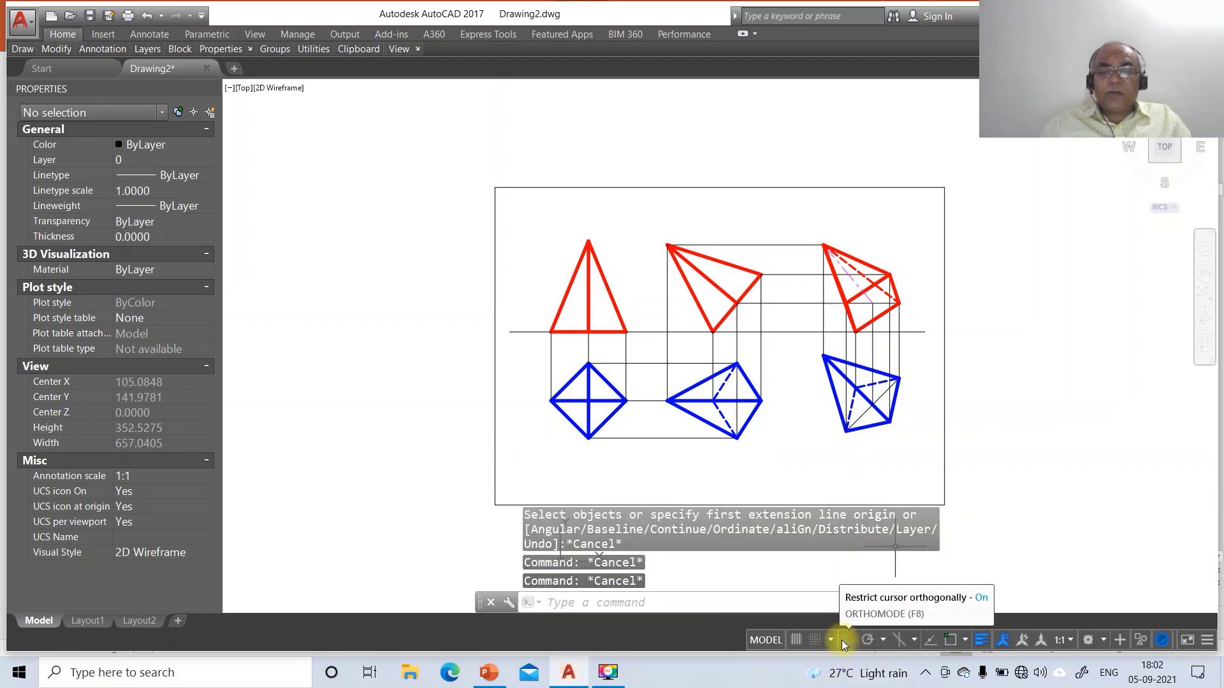
left_click(843, 641)
type("D")
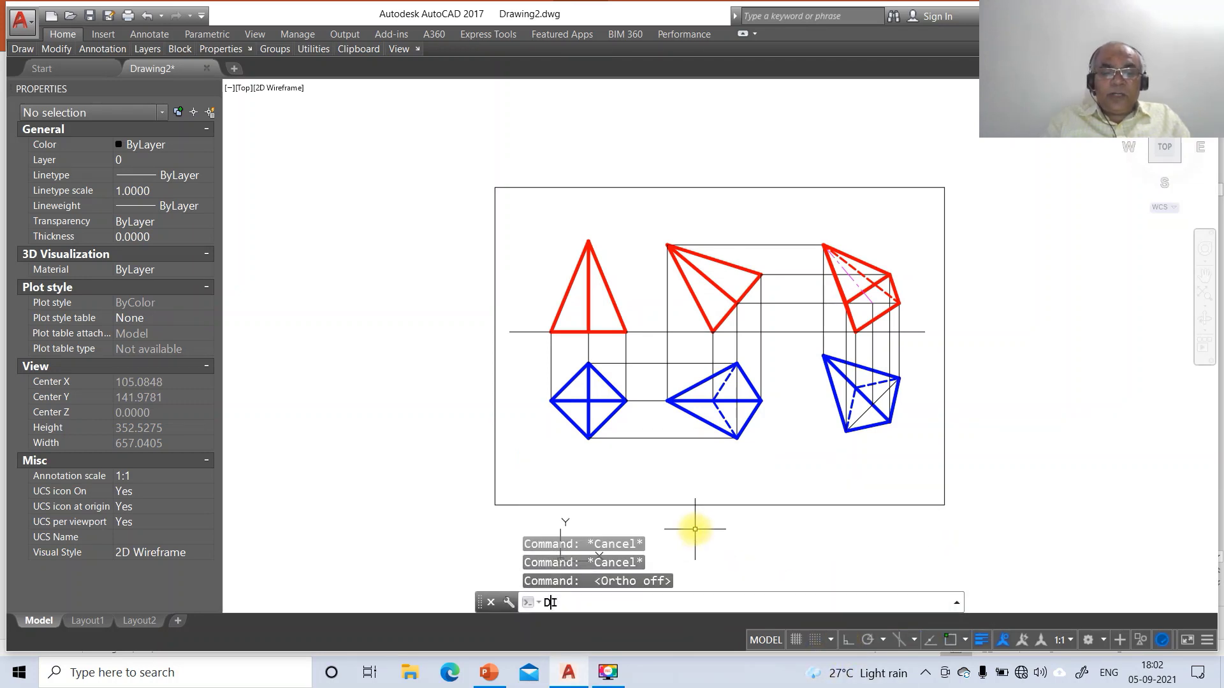
type("IM")
key("Return")
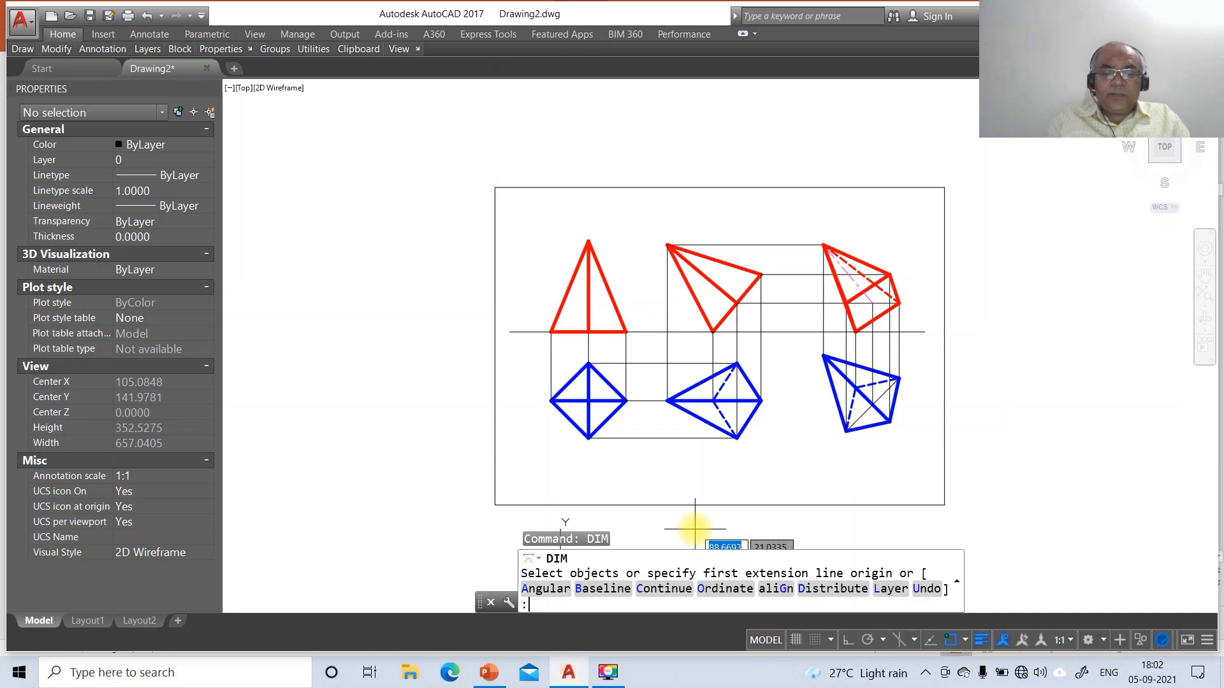
type("INT")
key("Return")
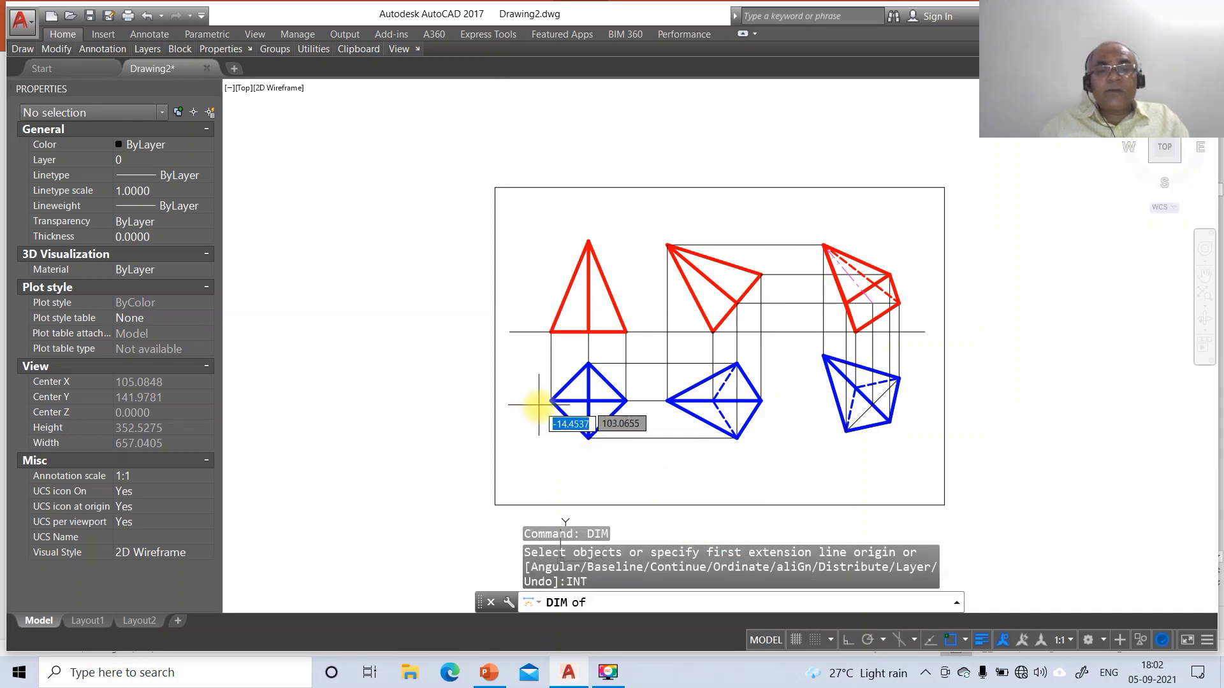
left_click(551, 400)
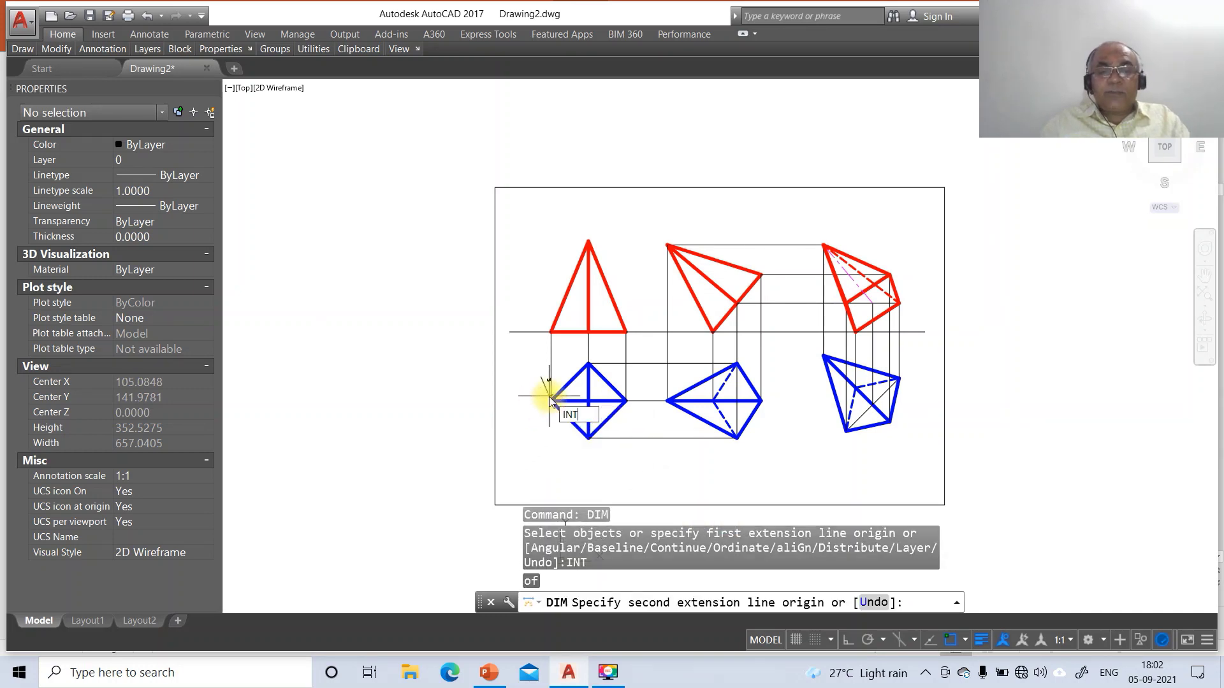
key("Return")
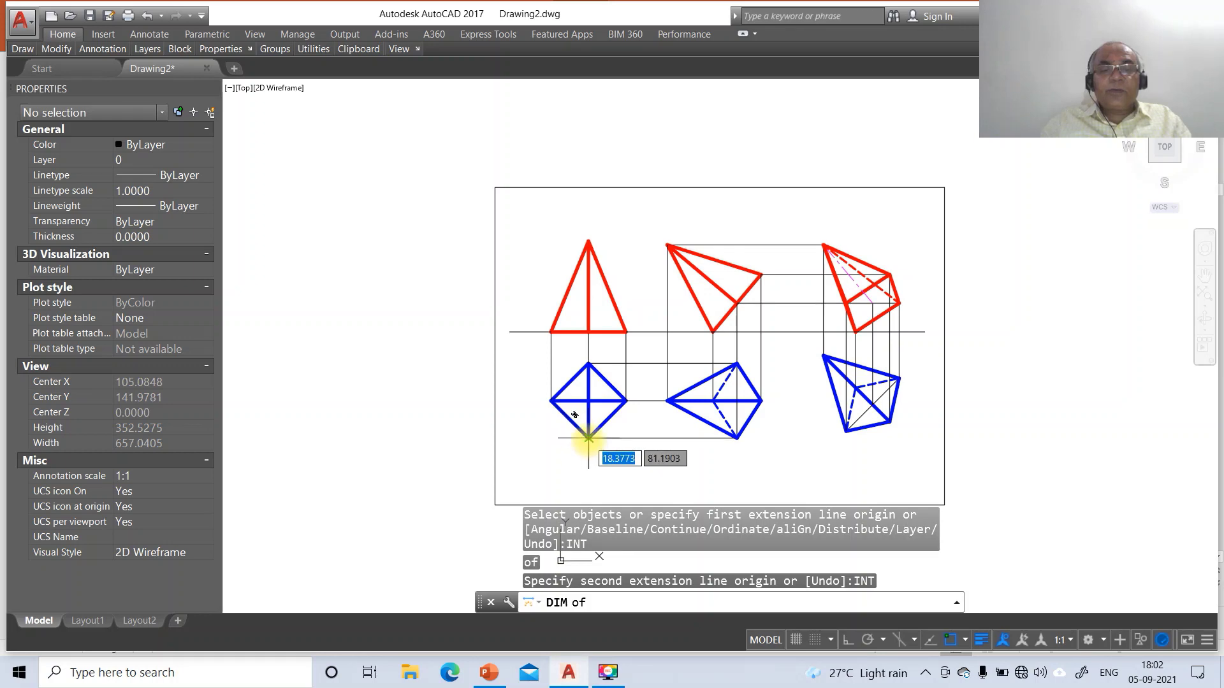
left_click(588, 439)
left_click(560, 431)
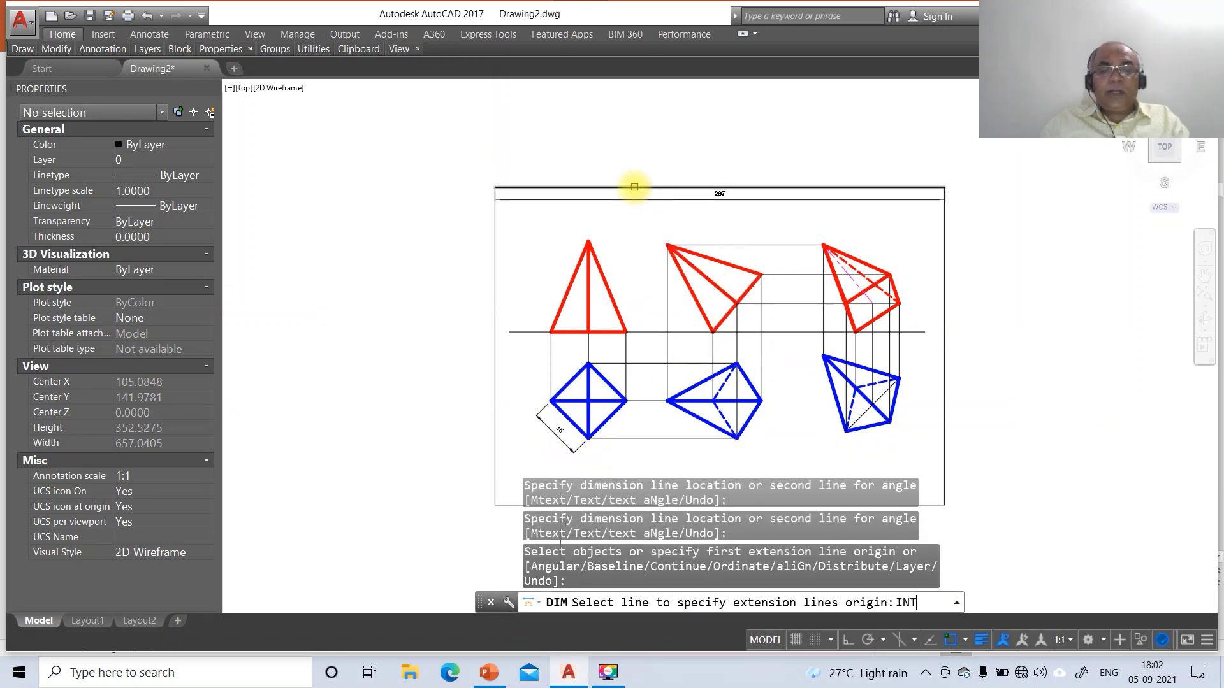
Add a vertical 60 height dimension from the red triangle's apex to its base, Ortho on
key("Return")
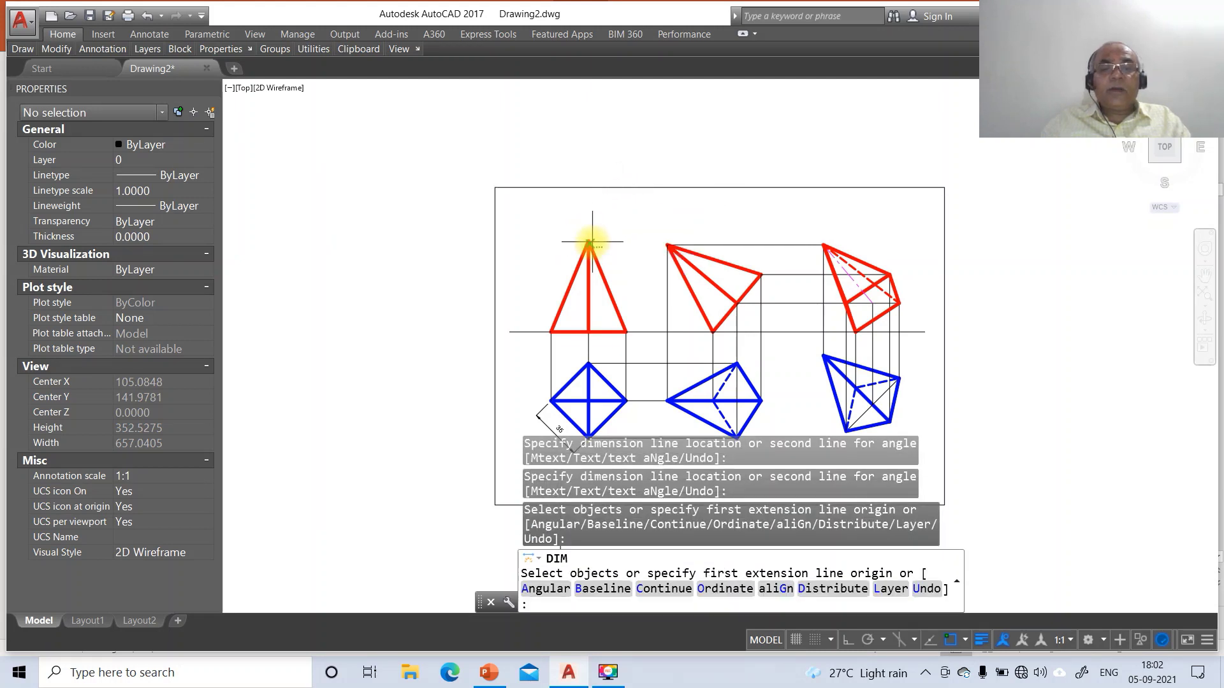
left_click(588, 242)
type("int")
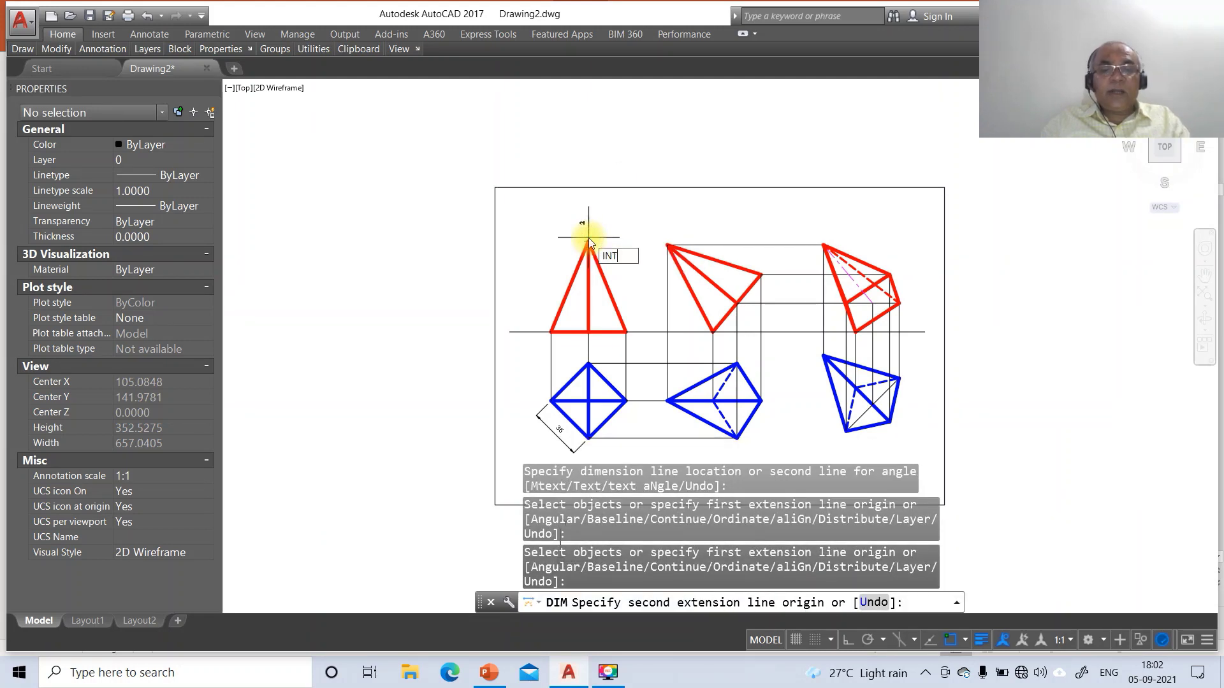
key("Return")
left_click(551, 331)
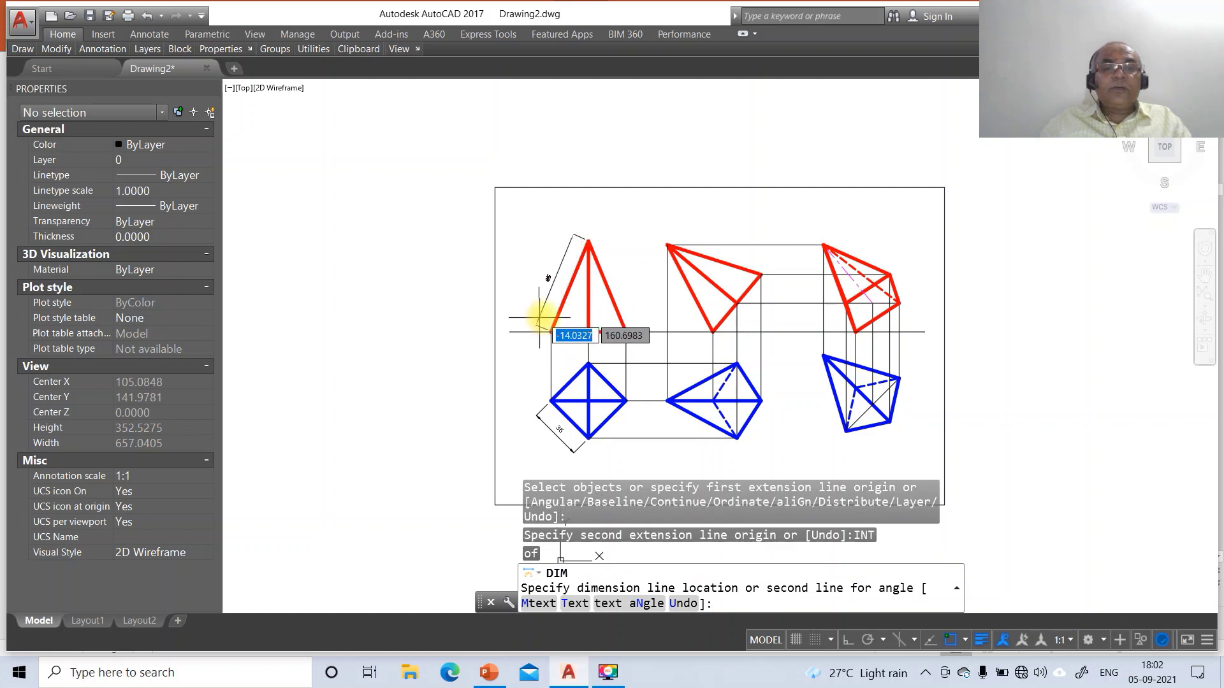
left_click(848, 639)
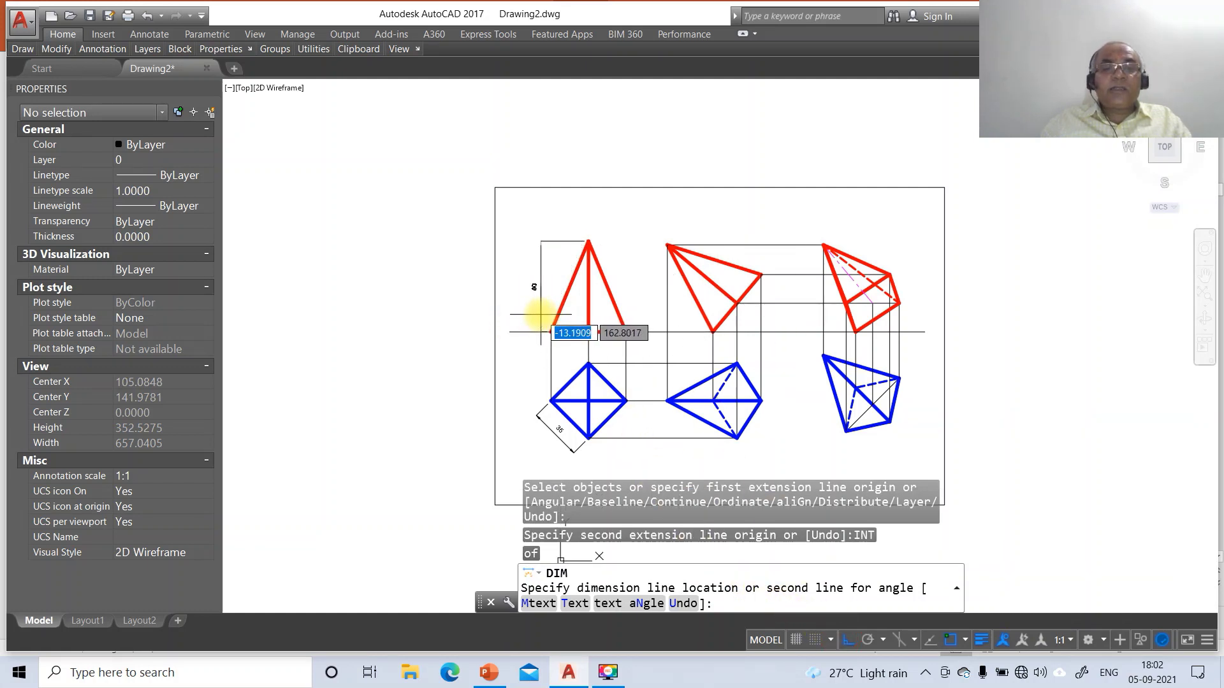
left_click(535, 312)
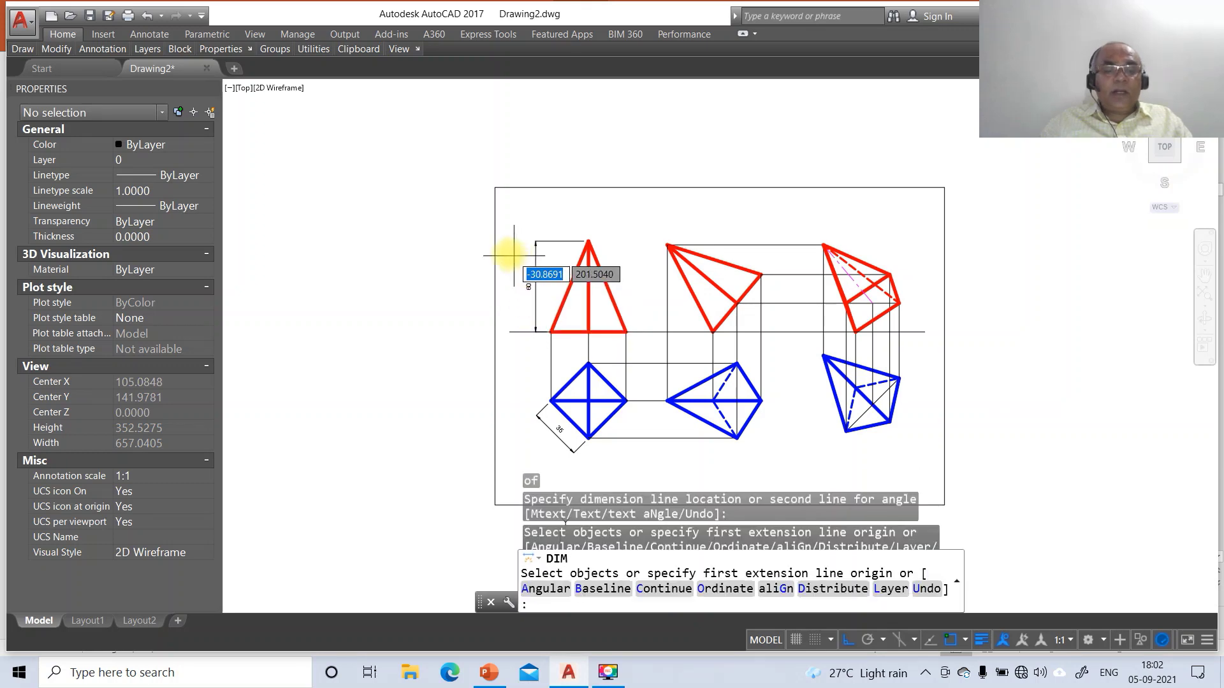
Dimension the 40° angle between the slanted red edge and the reference line
type("A")
key("Return")
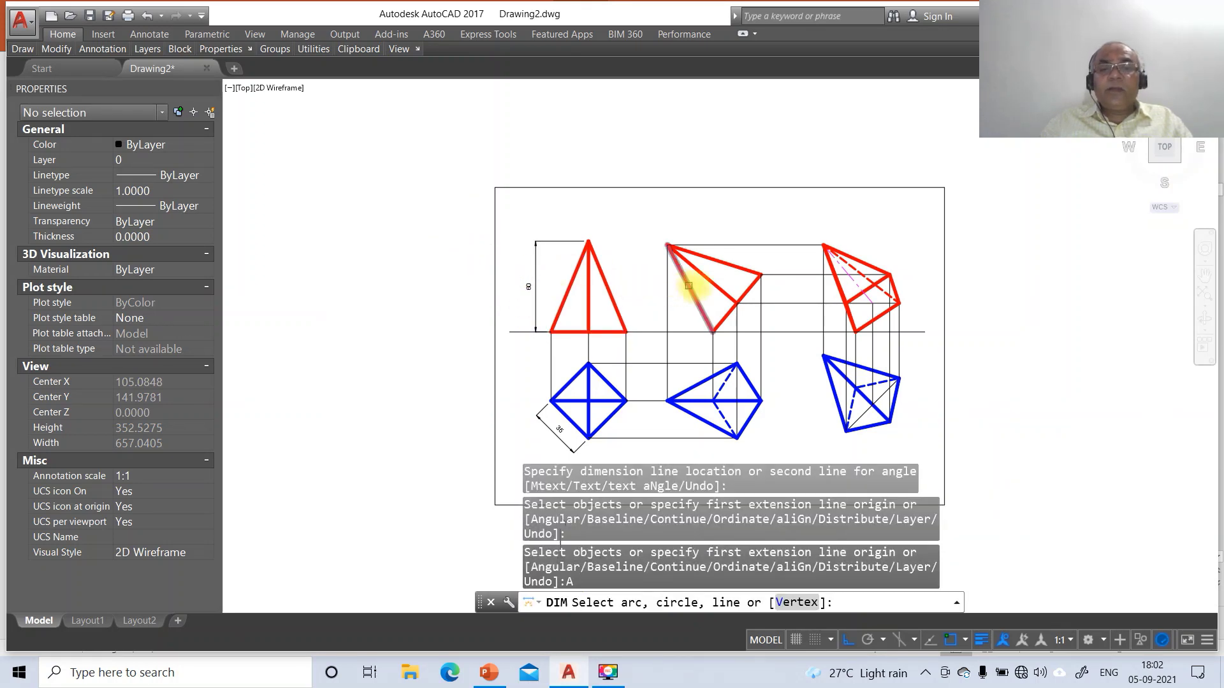
left_click(706, 282)
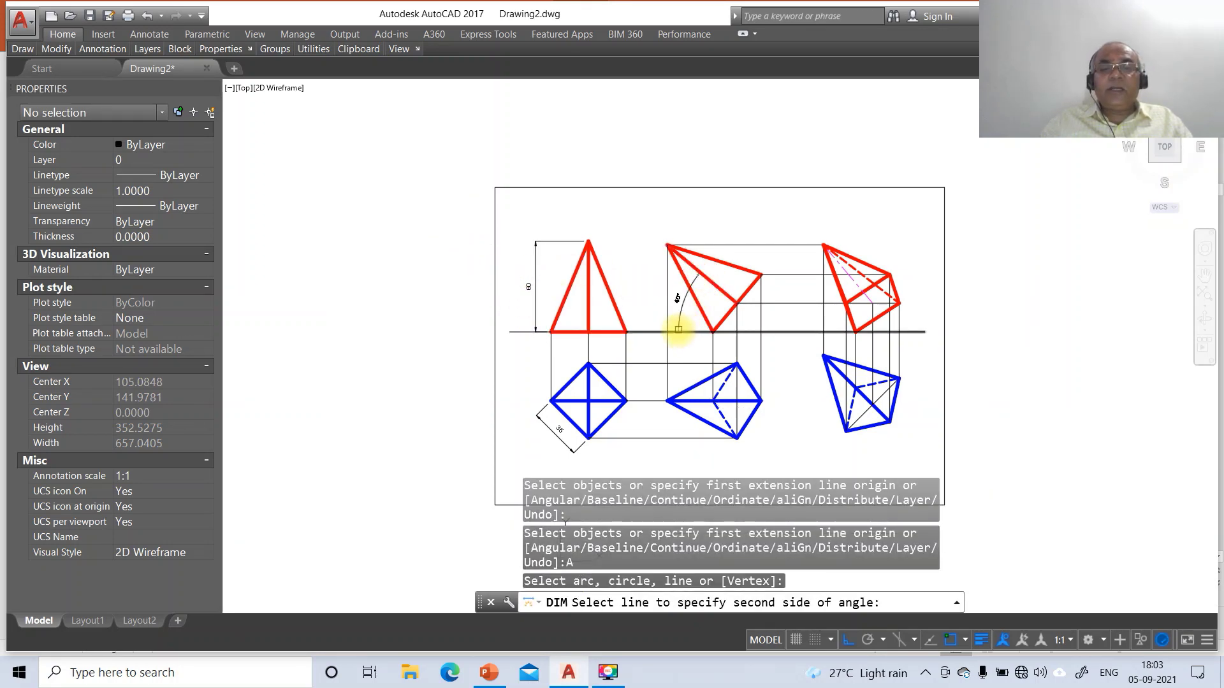
left_click(678, 330)
left_click(681, 323)
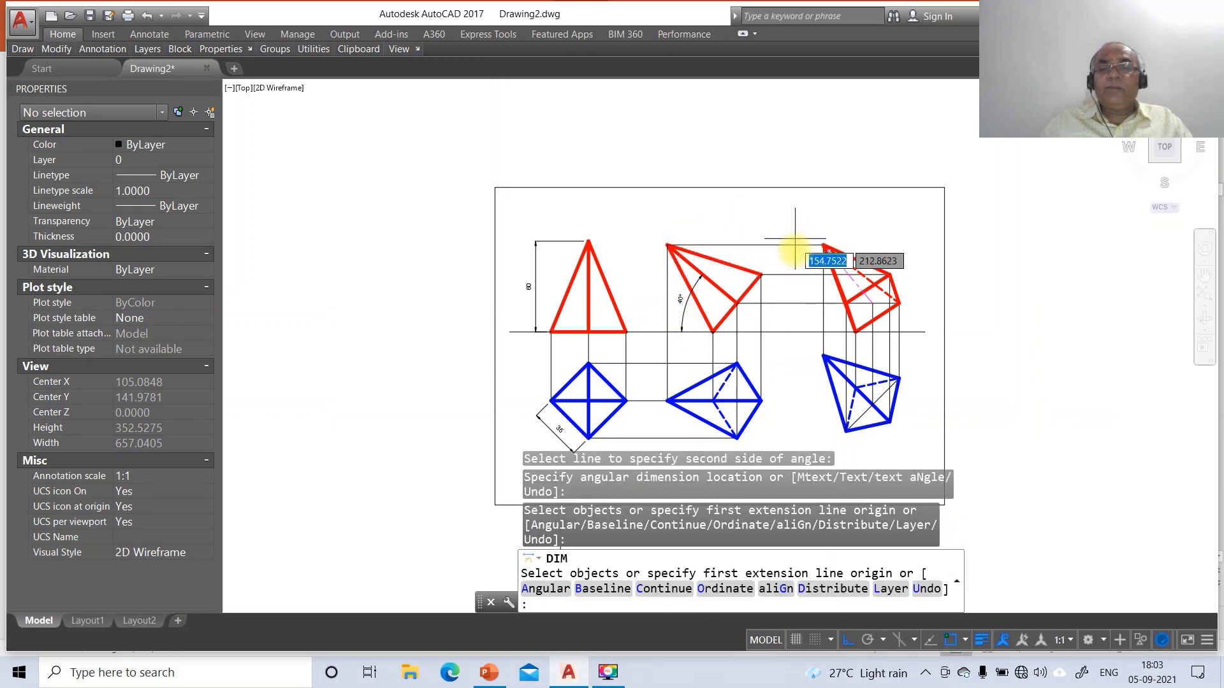
Dimension the 45° angle between the top view's edge and the reference line
type("A")
key("Return")
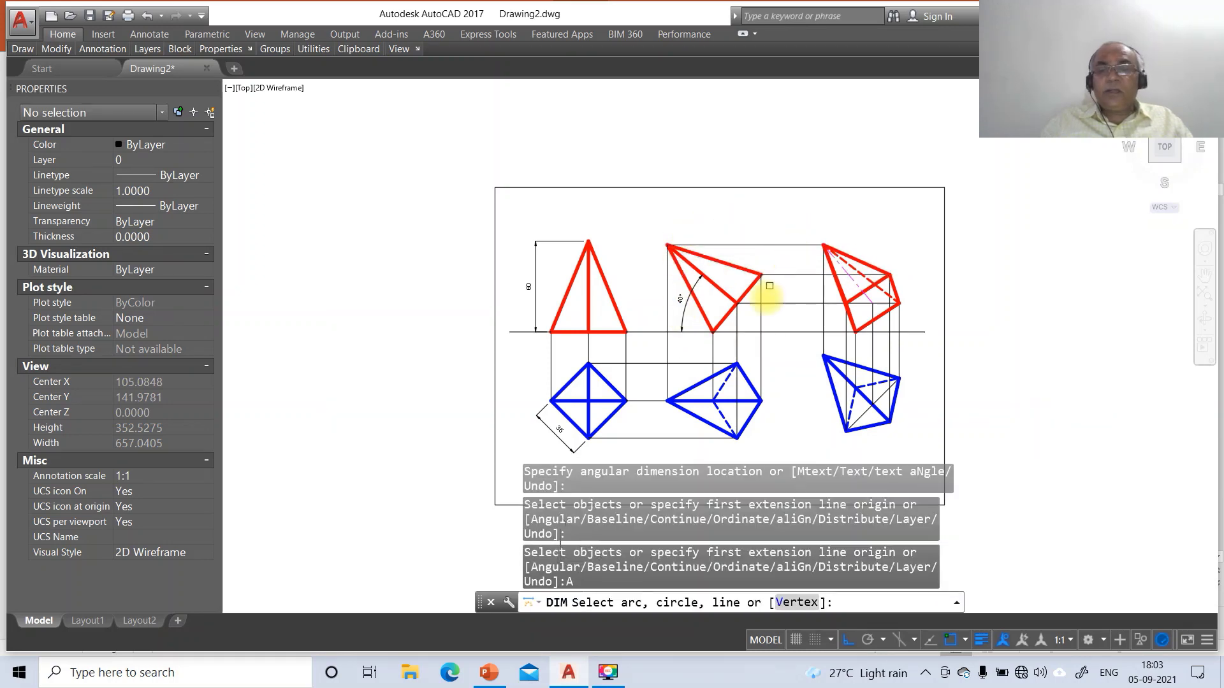
left_click(839, 368)
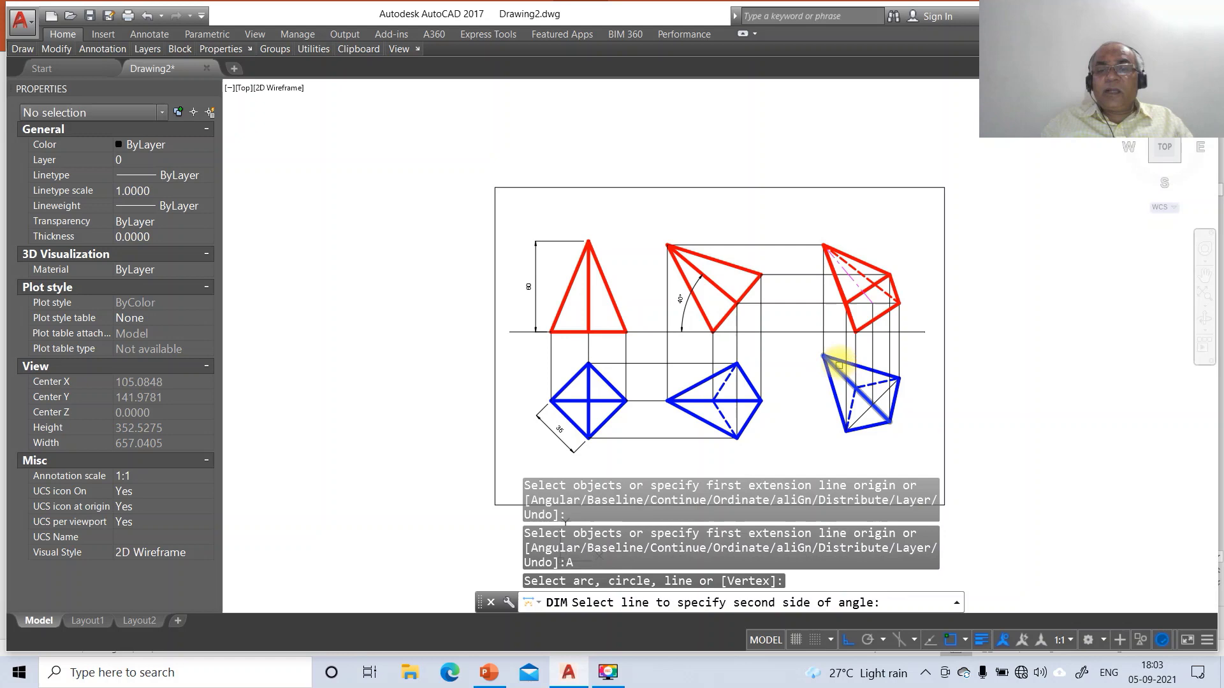
left_click(828, 331)
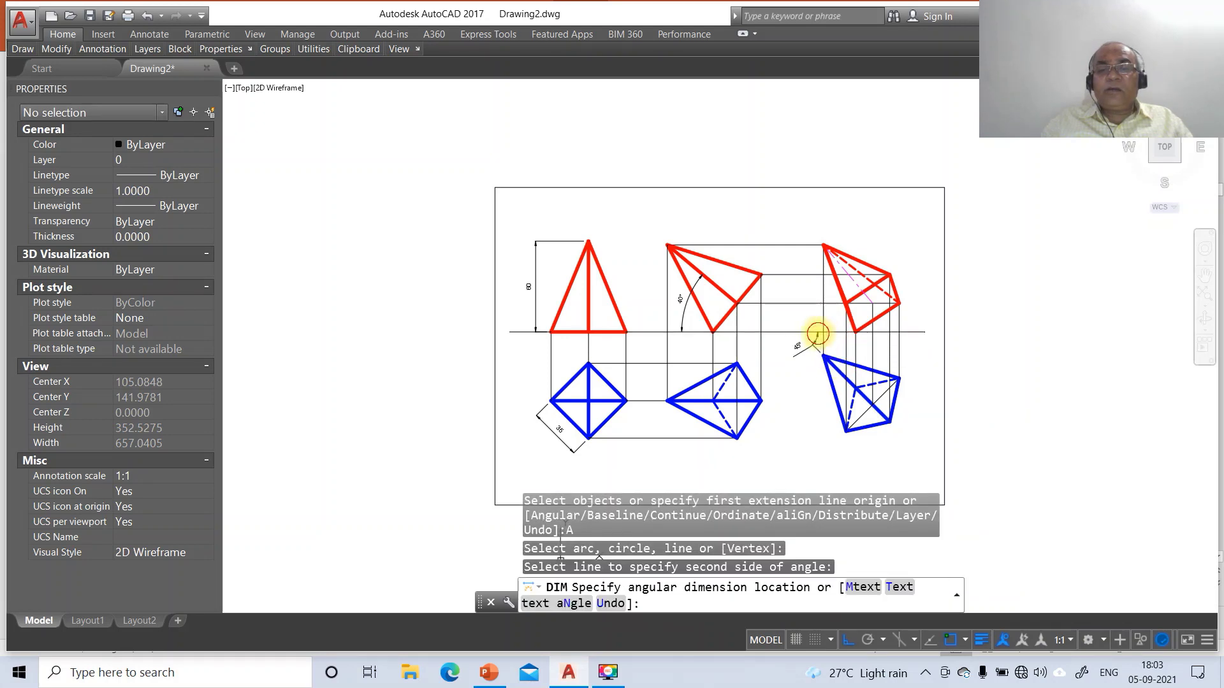
left_click(818, 334)
Exit the dimension command and begin a ZOOM
type("Z")
key("Return")
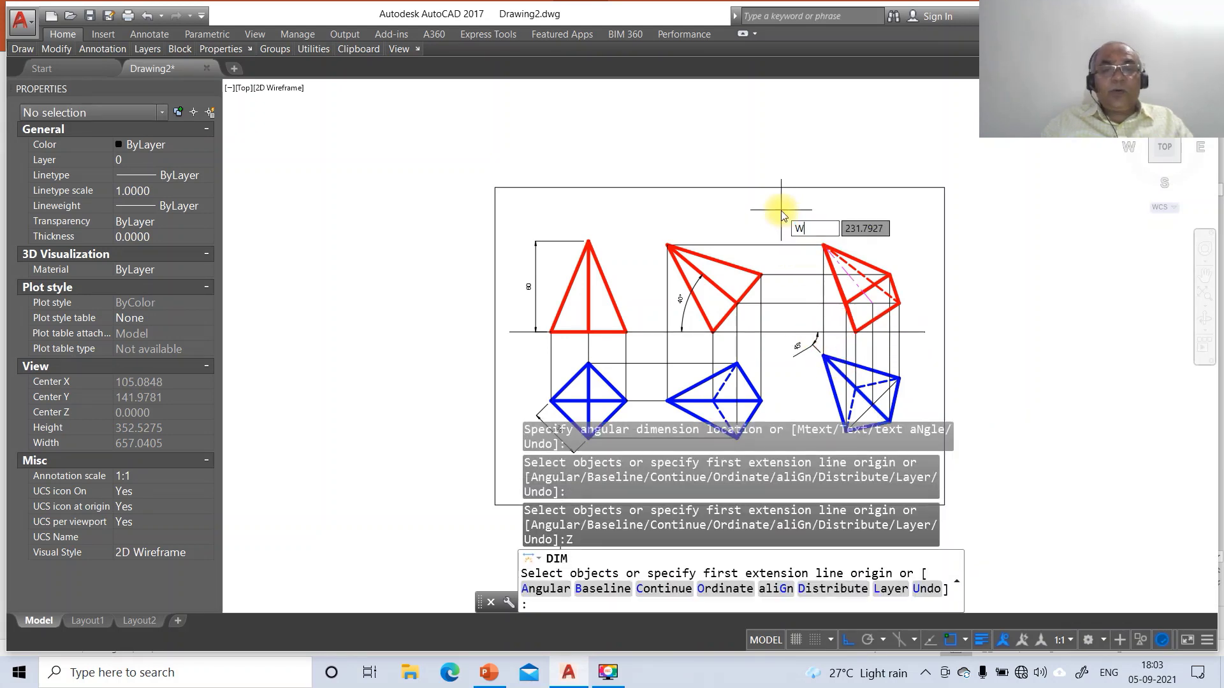
type("W")
key("Return")
key("Escape")
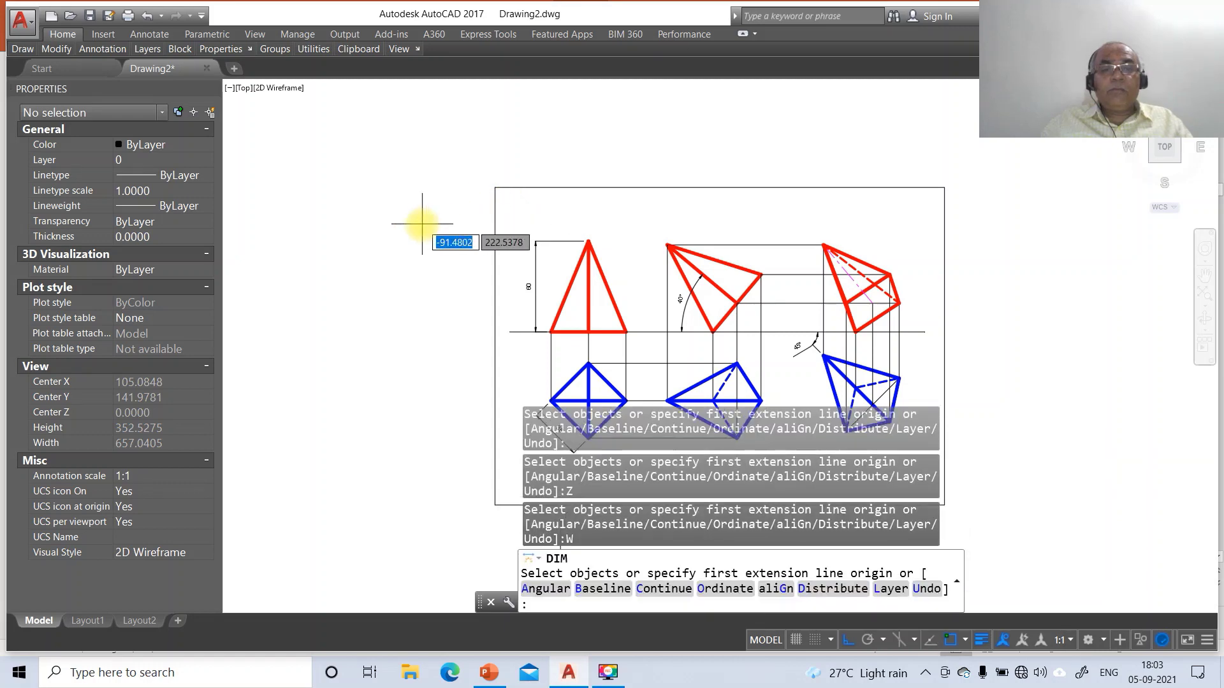
key("Escape")
key("Escape")
key("Escape")
type("Z")
key("Return")
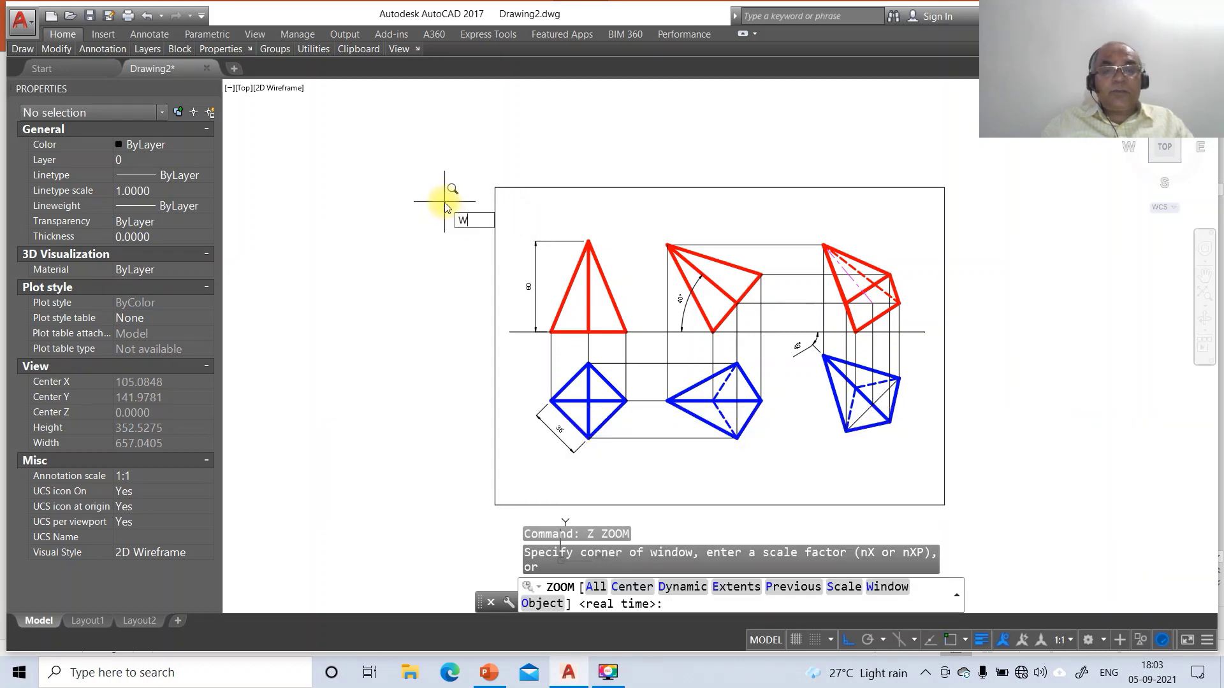
Zoom Window in on the three pyramid views
type("W")
key("Return")
left_click(499, 225)
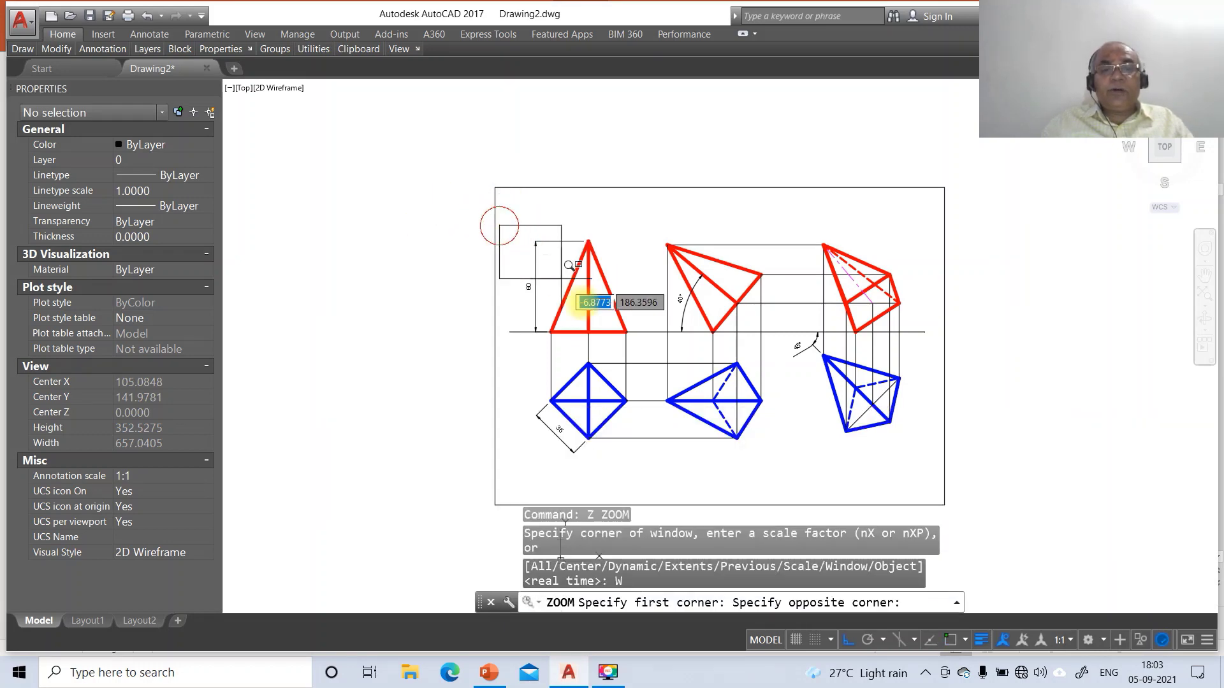
left_click(942, 495)
Reposition the 40° and 45° angle texts beside their arcs with DIMTEDIT
type("DI")
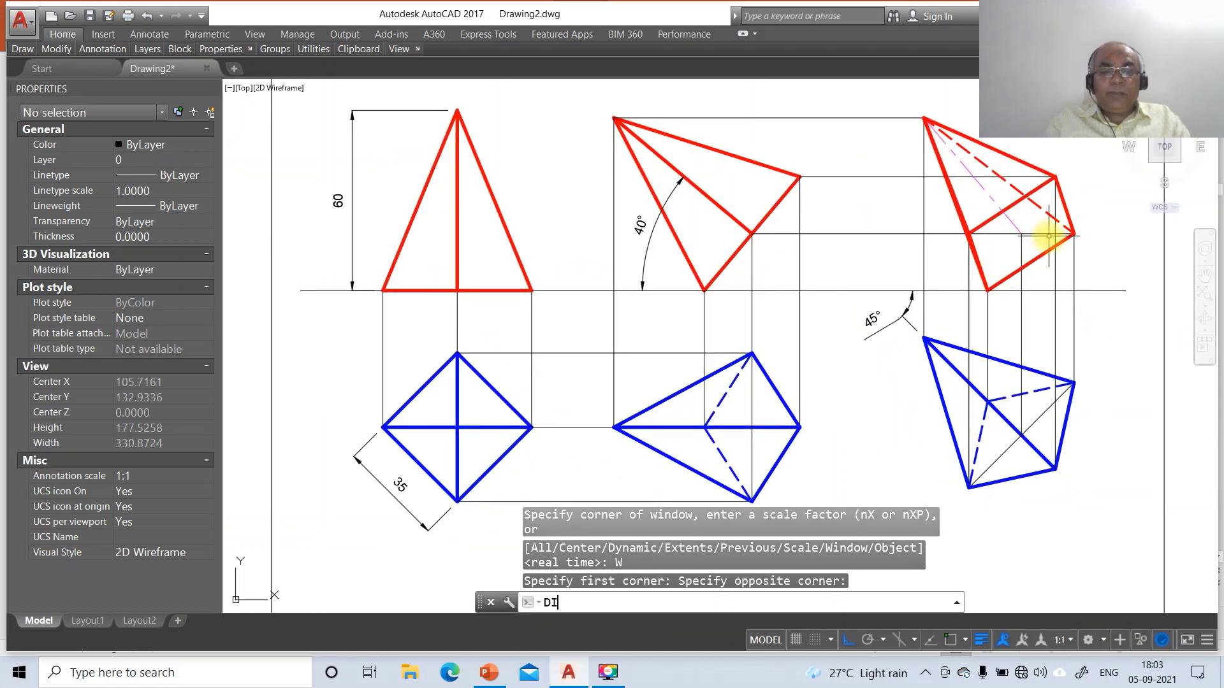
type("MTED")
key("Return")
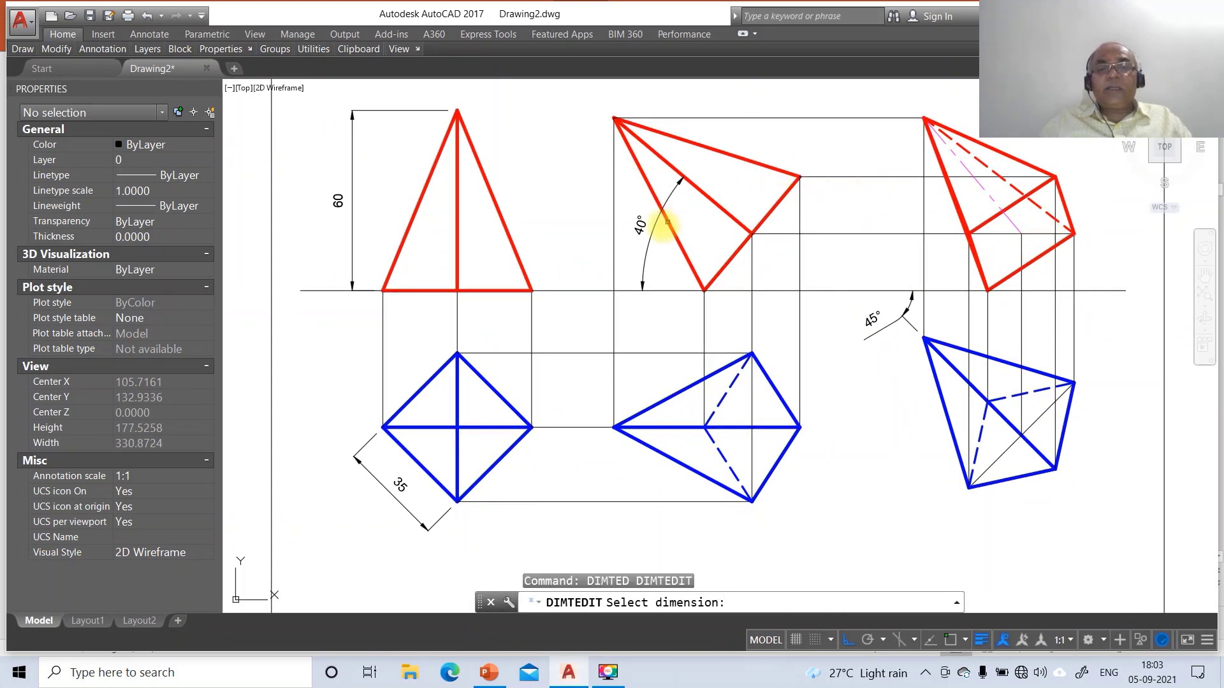
left_click(642, 231)
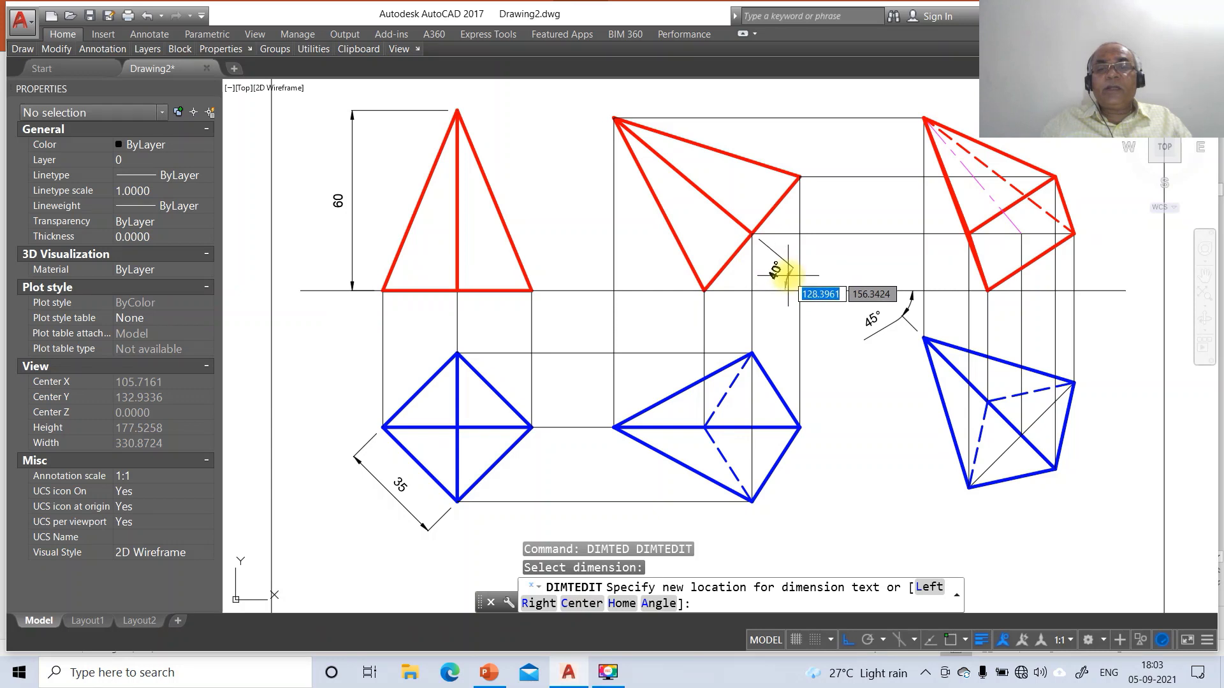
left_click(781, 270)
key("Return")
left_click(874, 313)
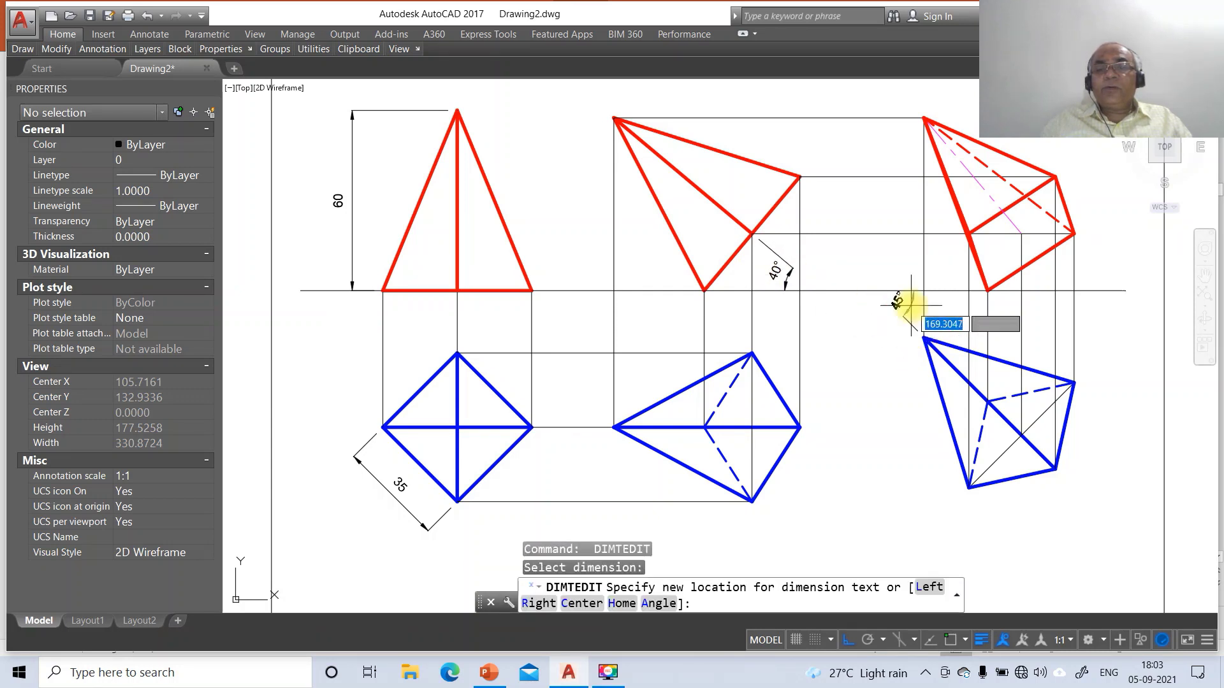
left_click(912, 305)
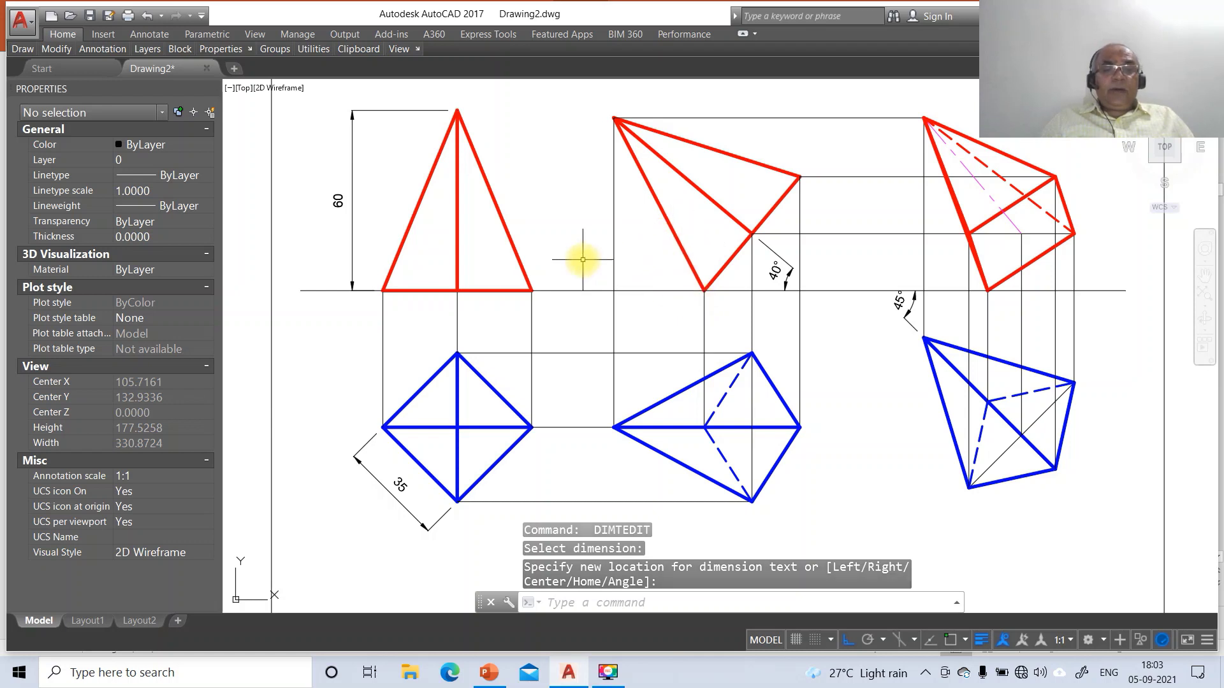
Label the reference line X, VP, HP and Y with DTEXT at height 3, rotation 0
type("DT")
key("Return")
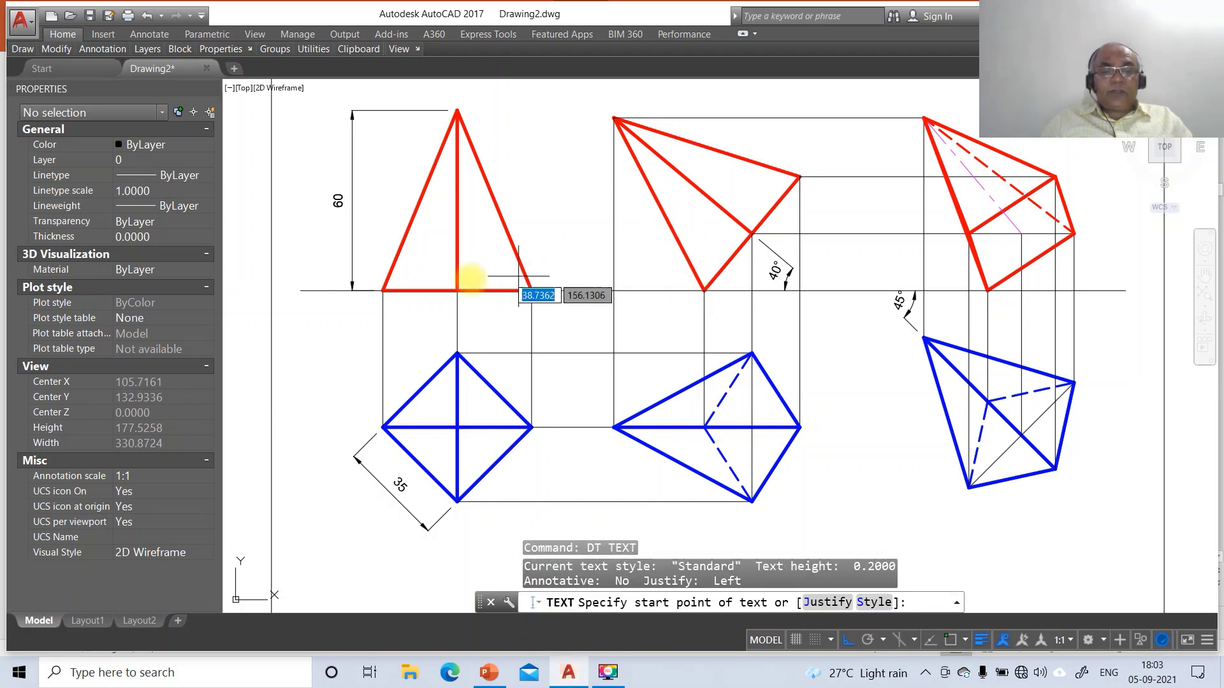
left_click(279, 292)
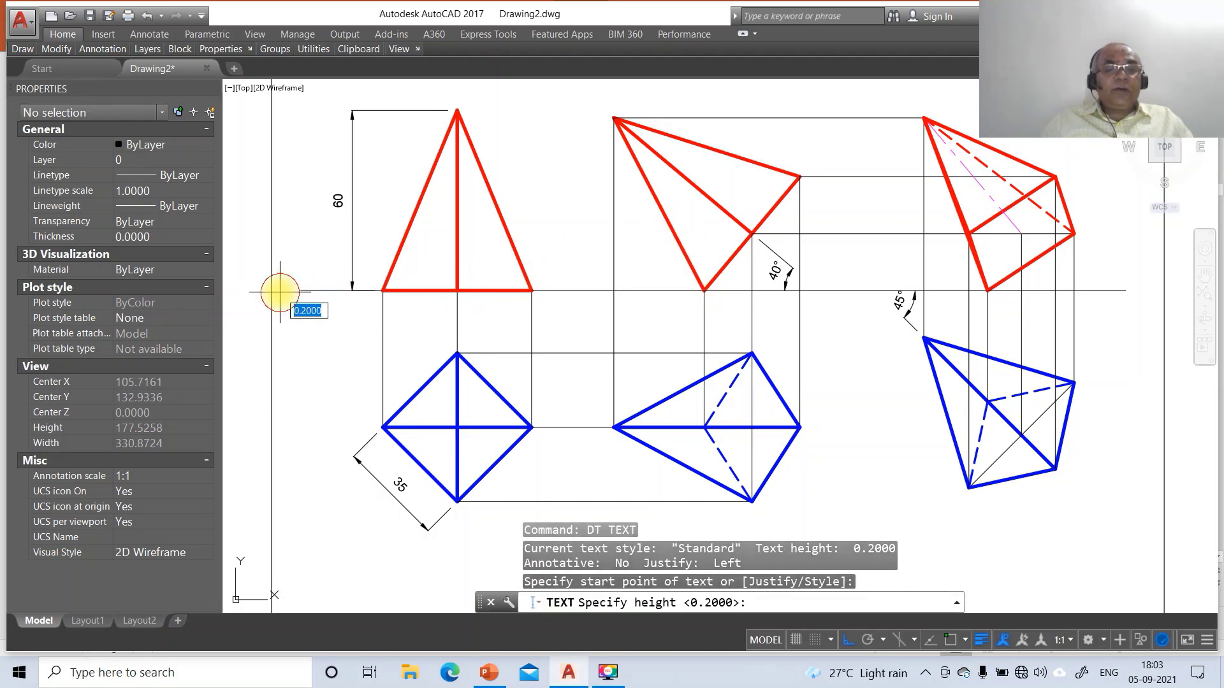
type("3")
key("Return")
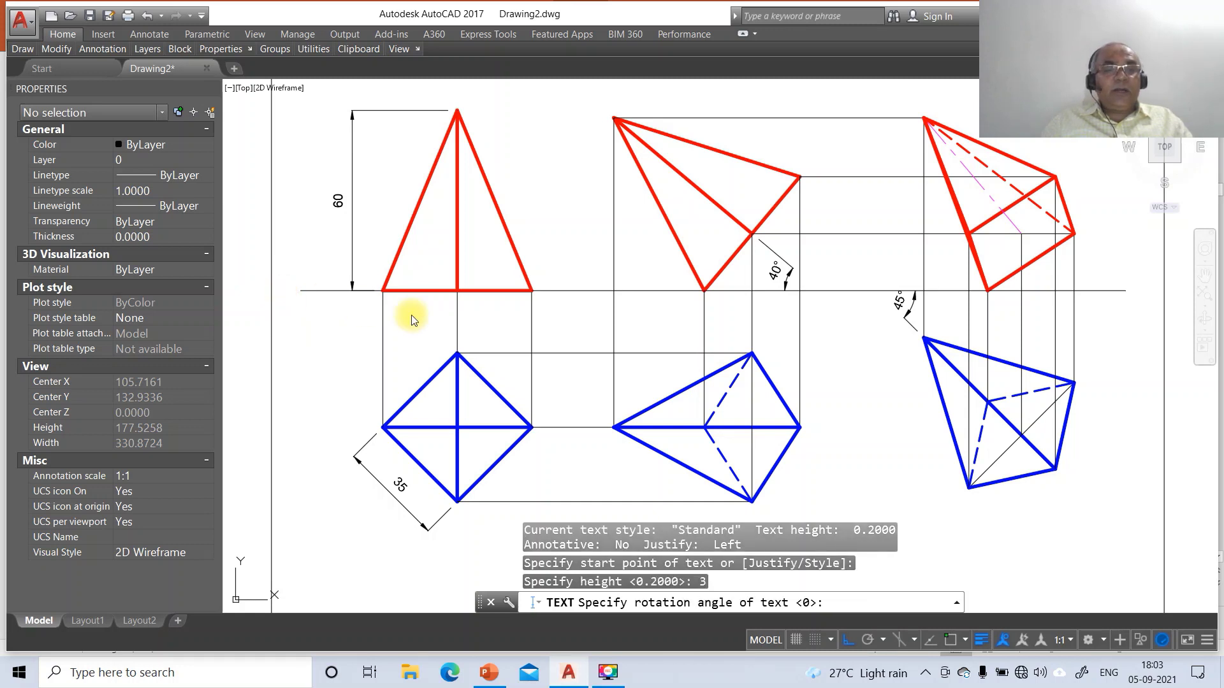
key("Return")
type("X")
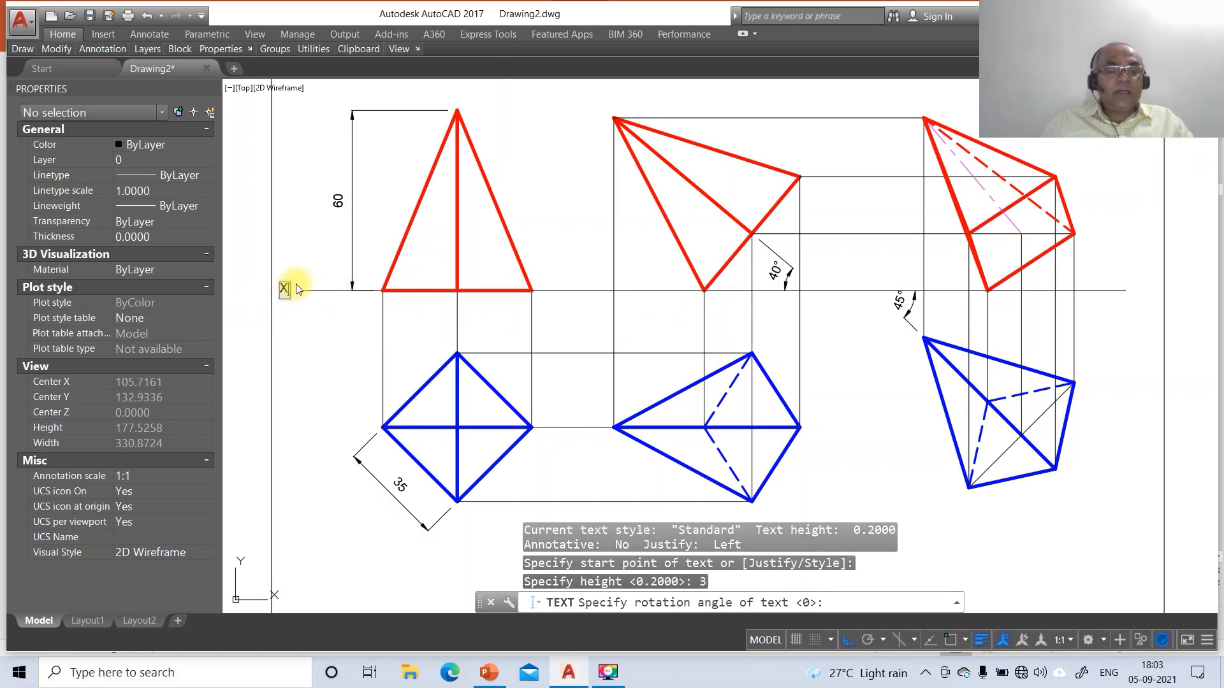
left_click(307, 280)
type("VP")
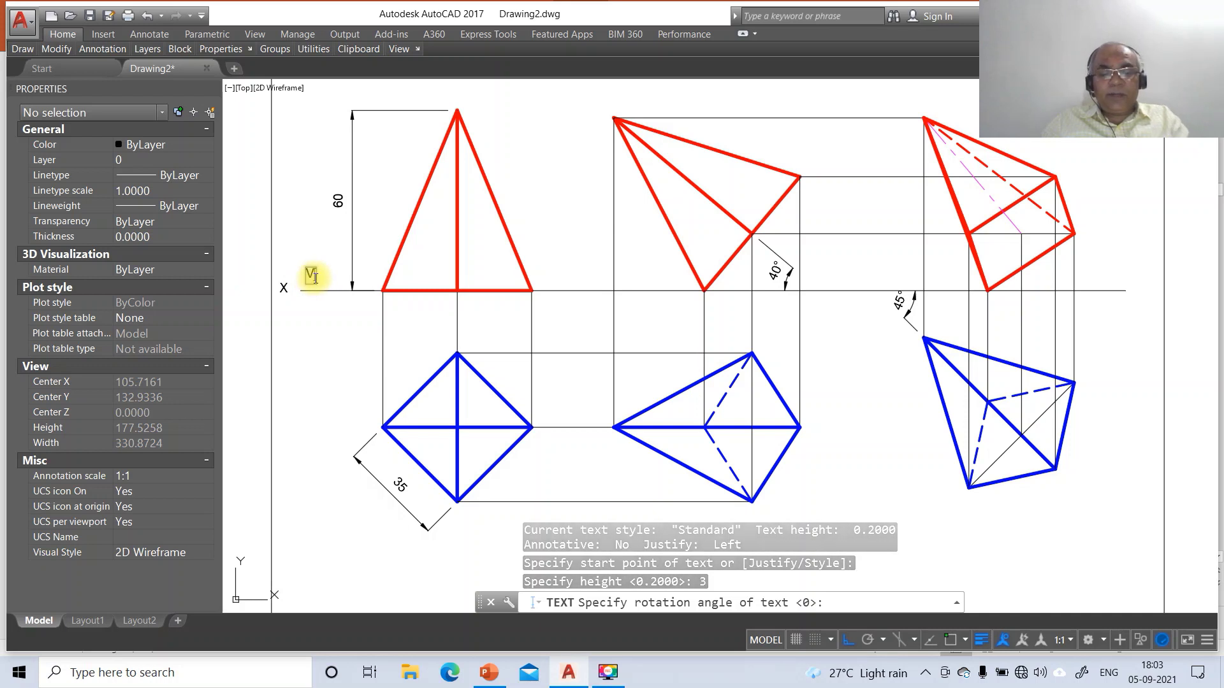
left_click(309, 311)
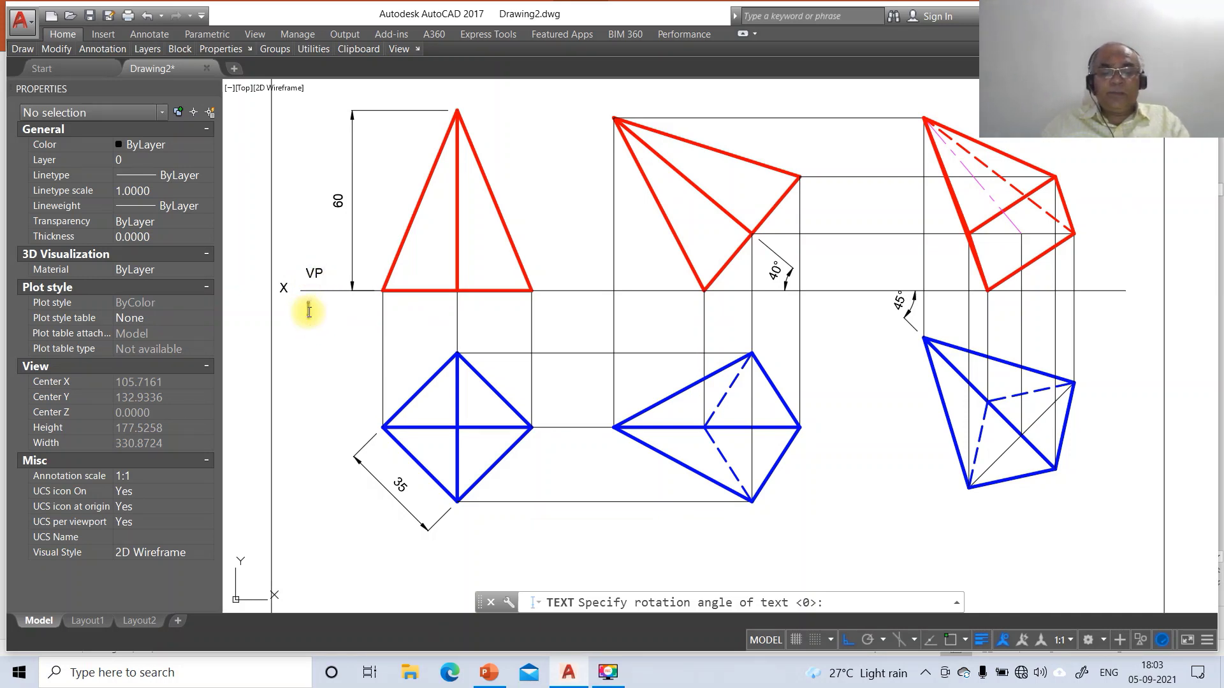
type("HP")
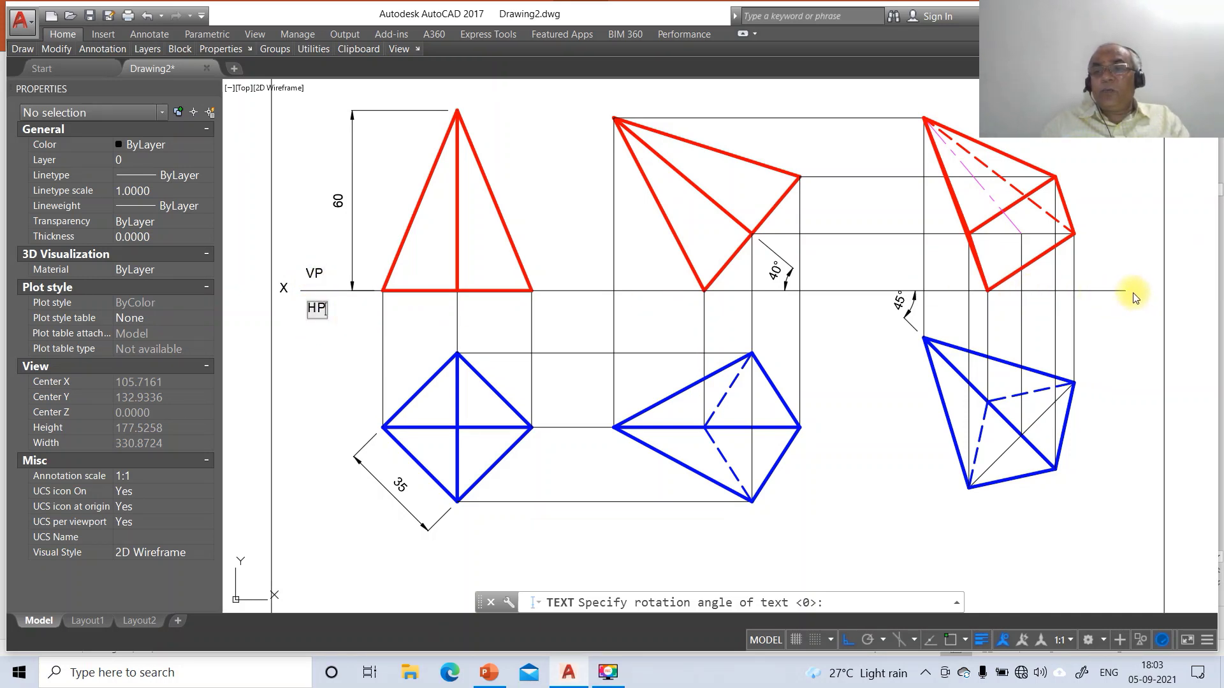
left_click(1134, 293)
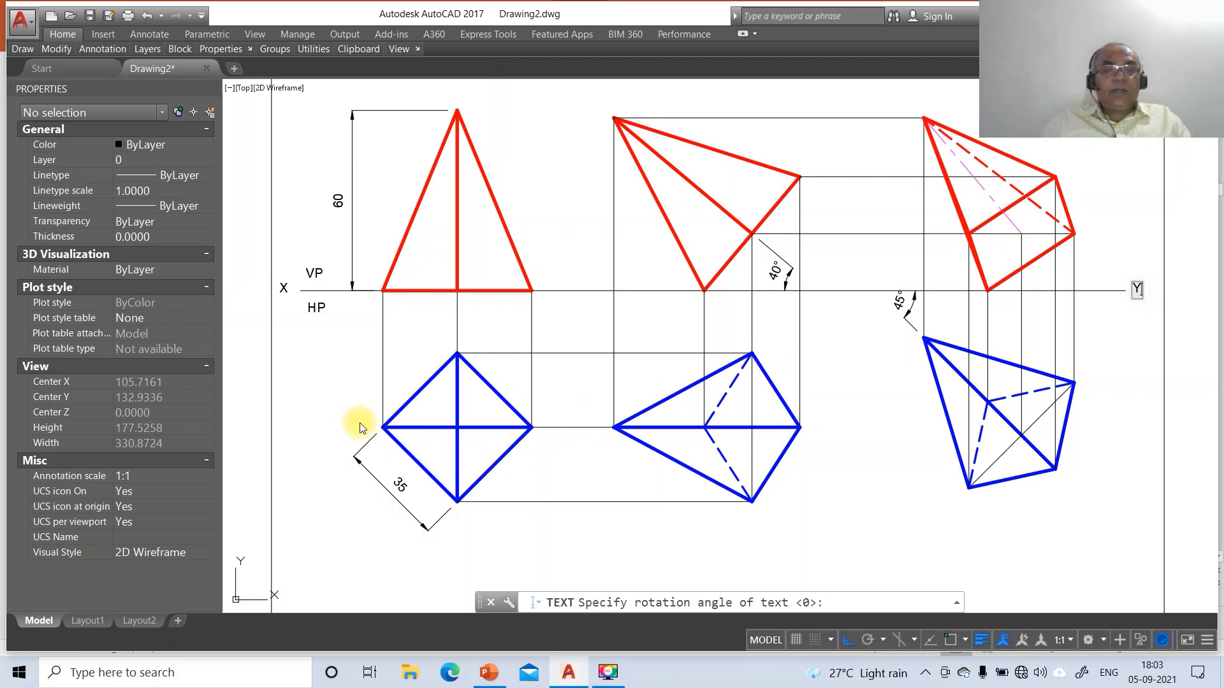
Add point labels b, o', a', b', (d'), c' and (o1') to the pyramid's views
left_click(456, 529)
type("b")
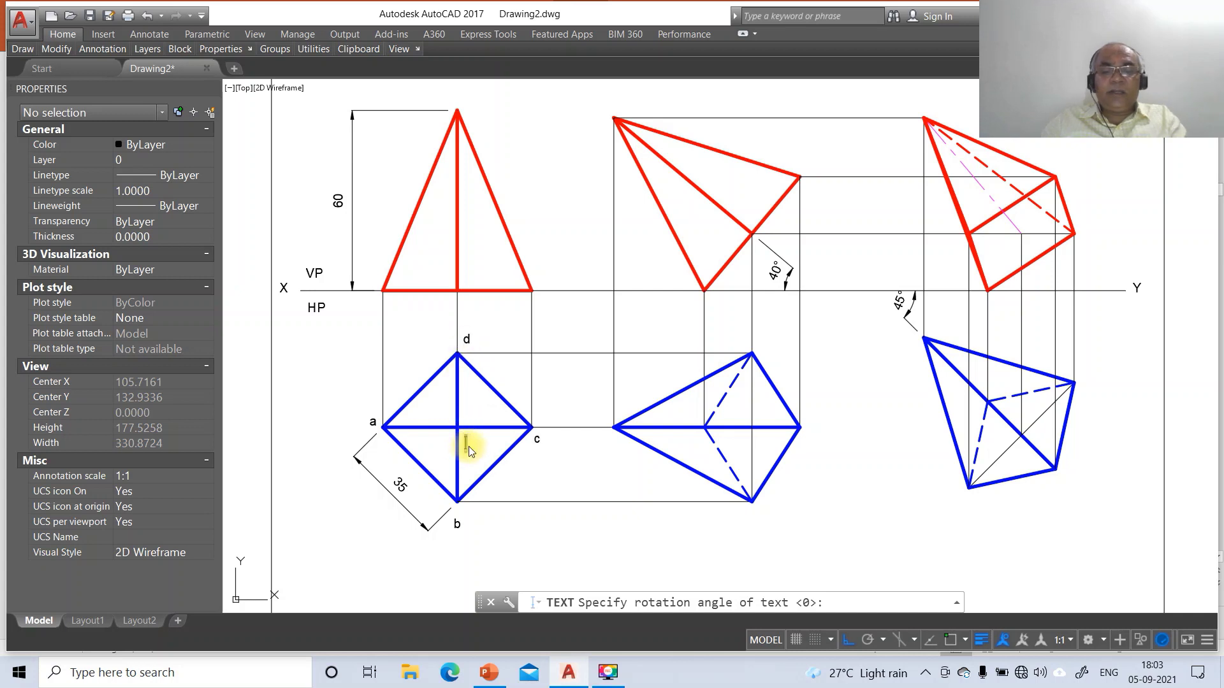
type("o")
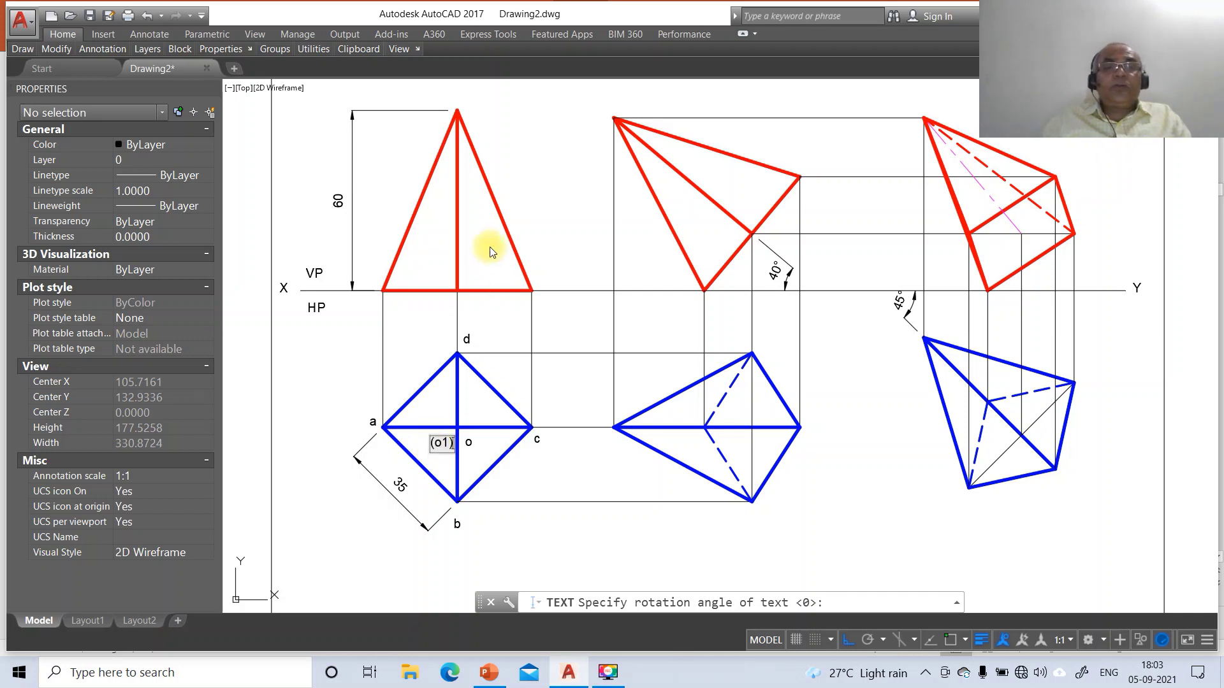
left_click(455, 104)
type("o'")
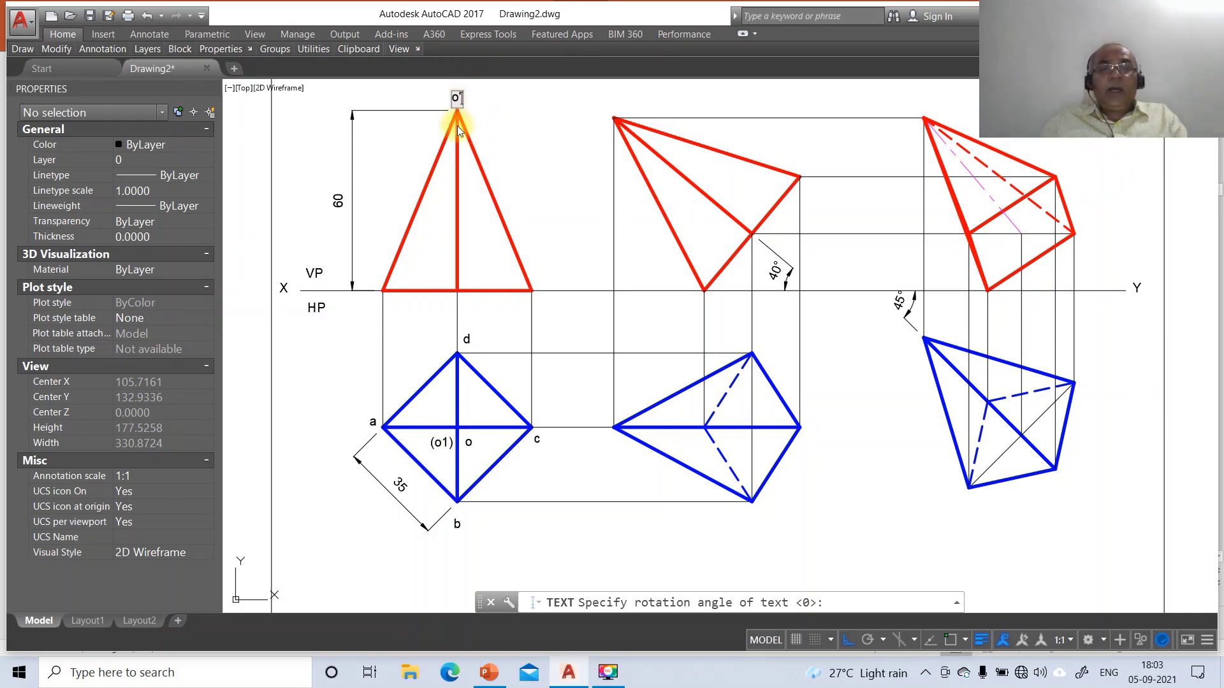
left_click(370, 281)
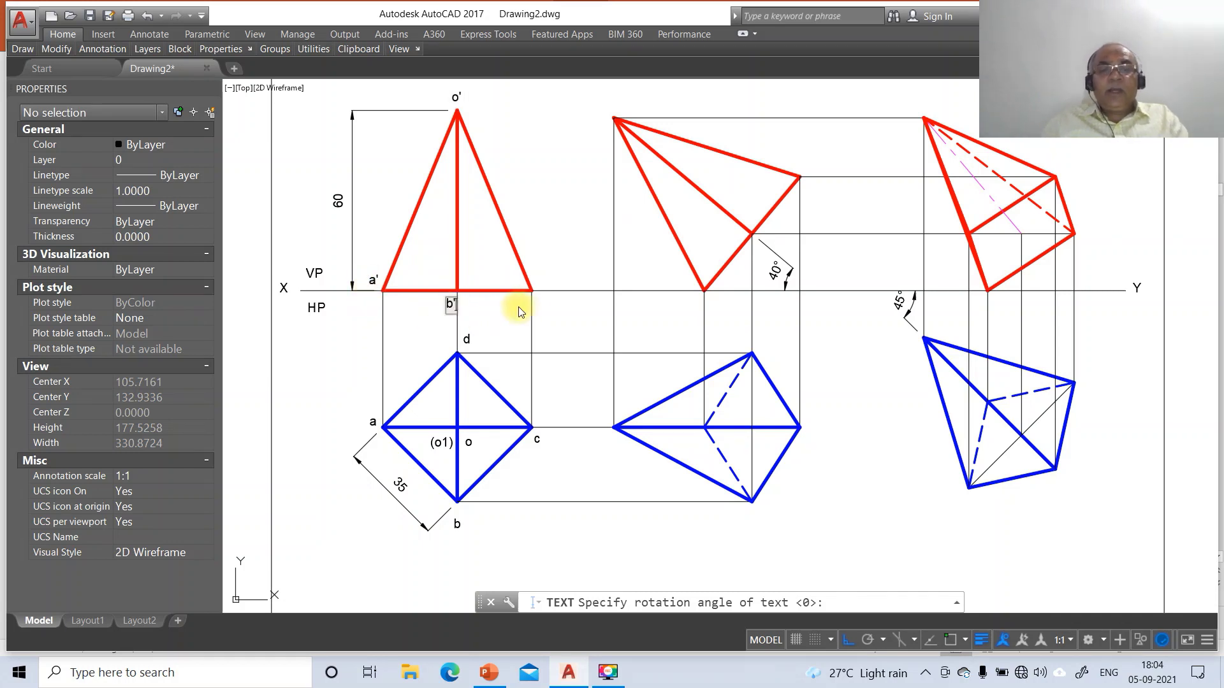
left_click(541, 313)
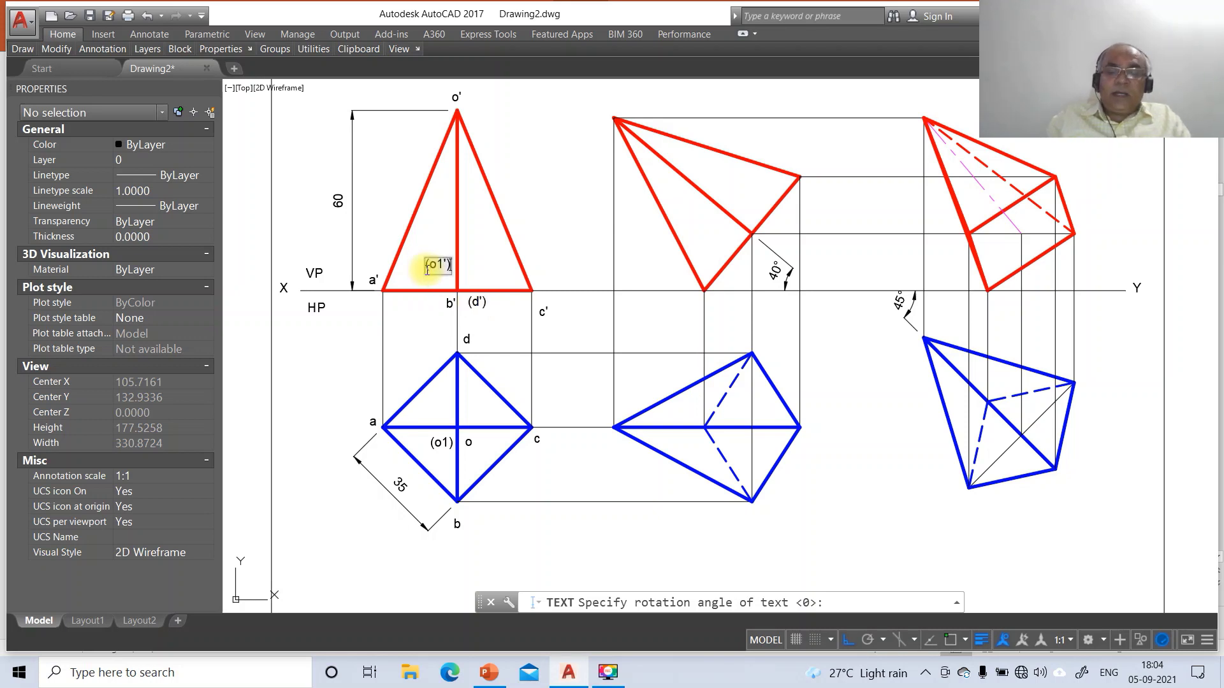
key("Return")
key("Return")
type("m")
key("Return")
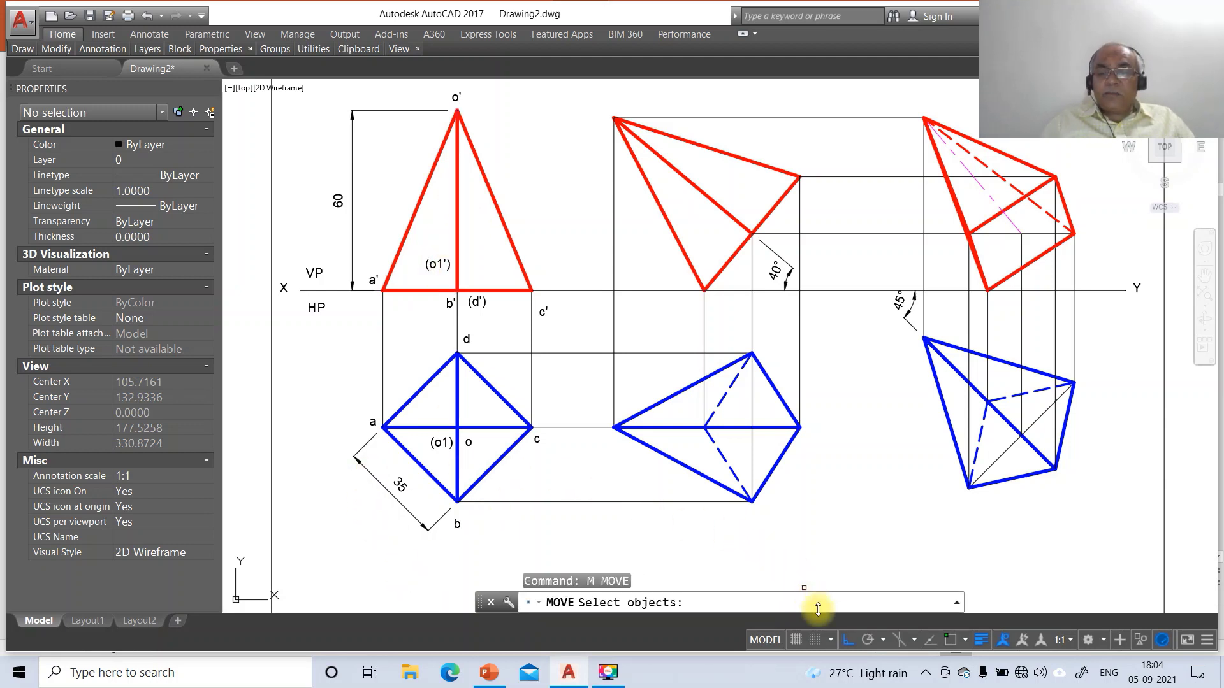
With ortho off, move top-view labels a, o, (o1), b, c and d beside their vertices
left_click(846, 640)
left_click(373, 422)
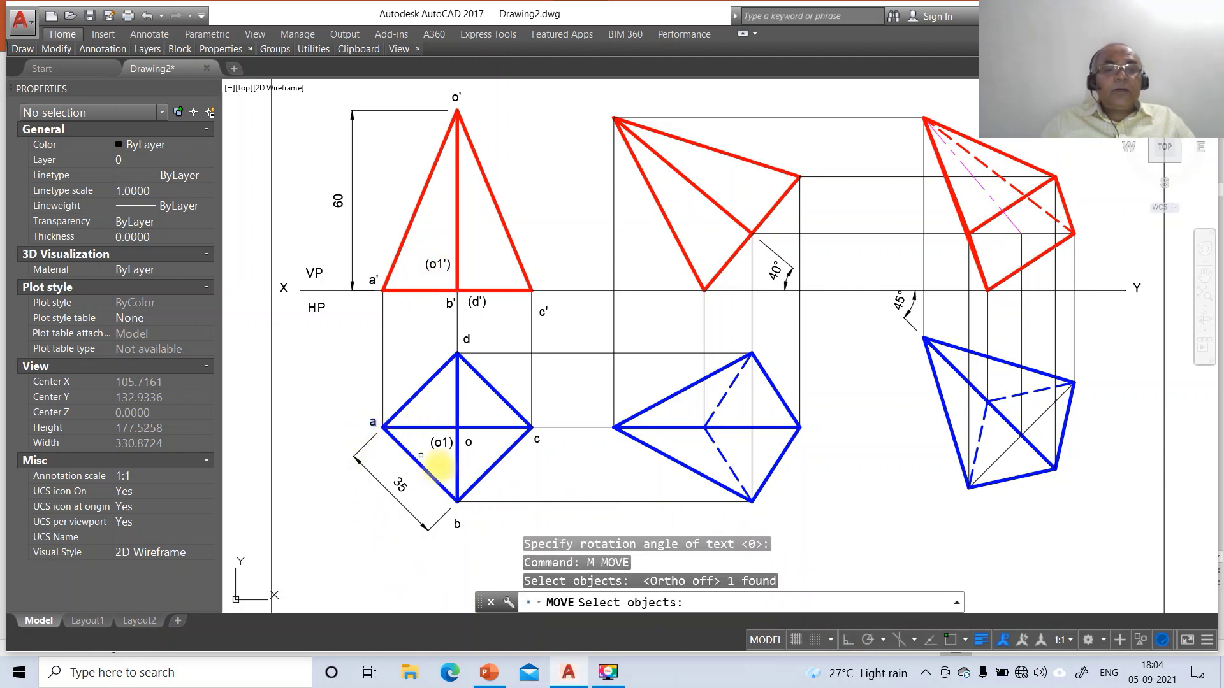
key("Return")
left_click(446, 470)
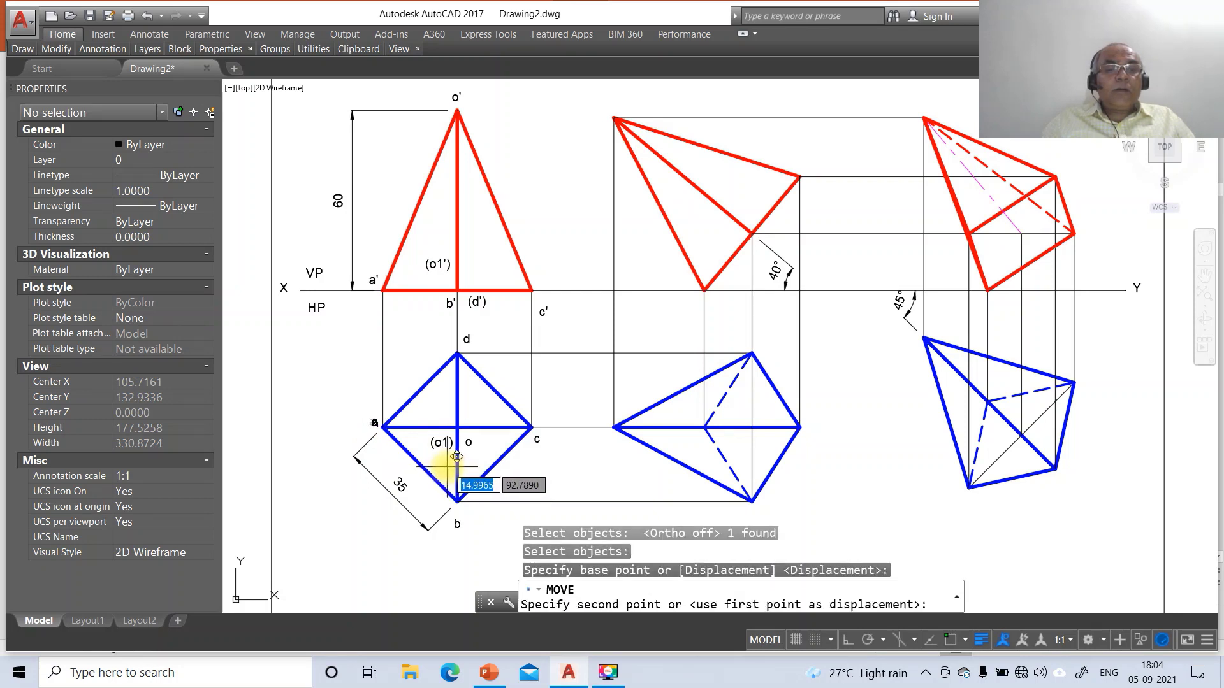
left_click(457, 457)
key("Return")
left_click(469, 442)
key("Return")
left_click(491, 447)
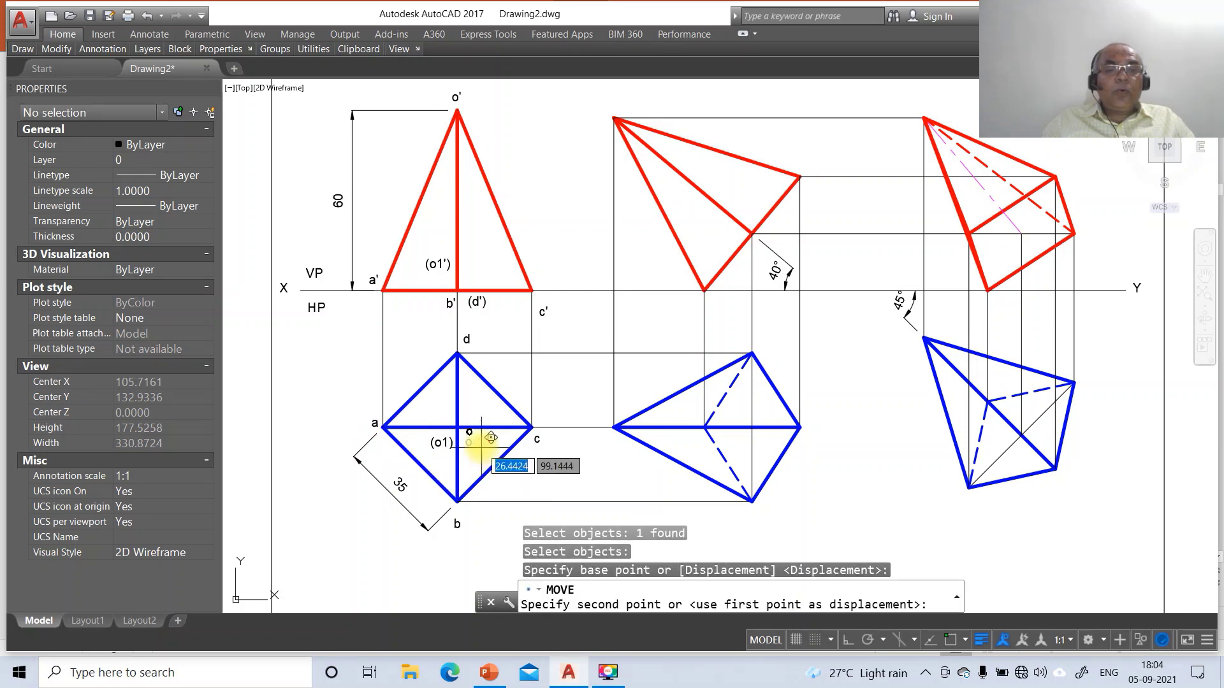
left_click(485, 424)
key("Return")
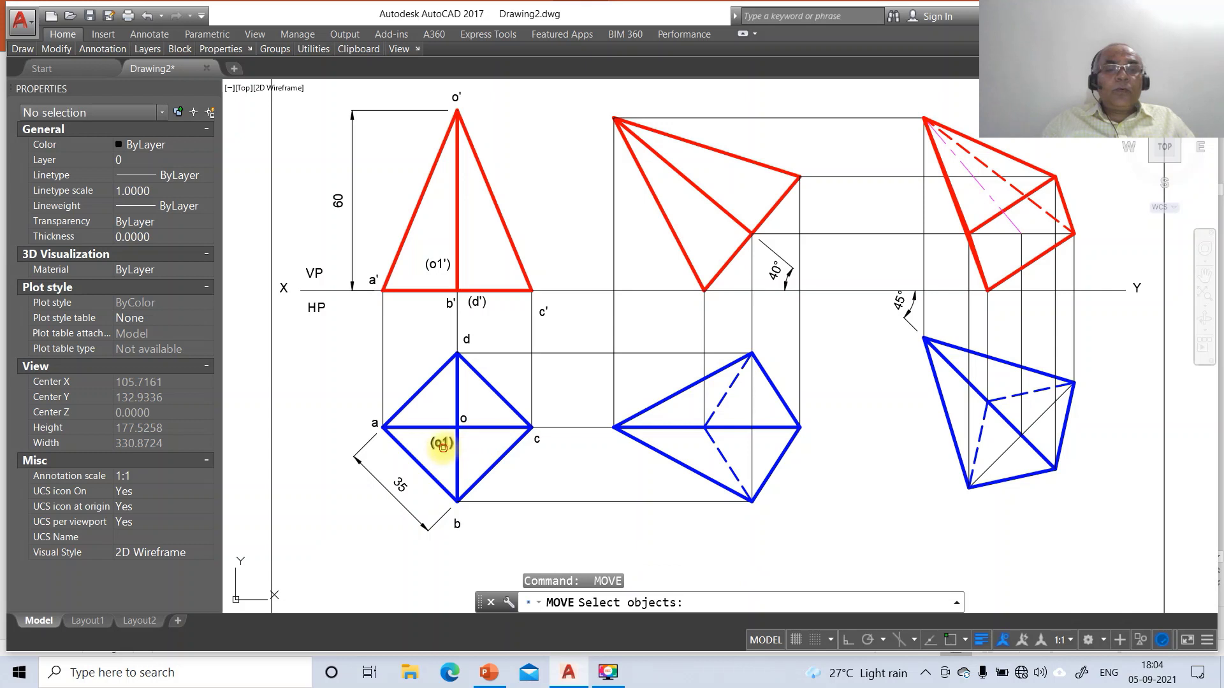
double_click(442, 446)
left_click(478, 465)
key("Return")
left_click(478, 466)
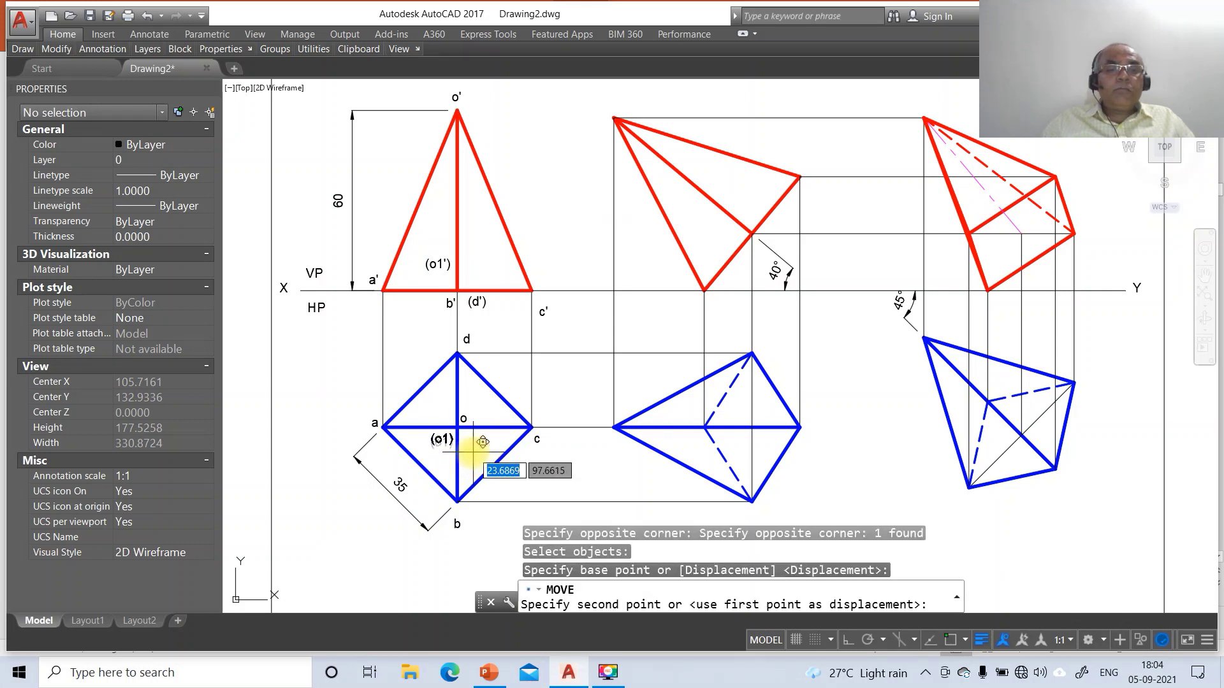
left_click(480, 462)
key("Return")
left_click(456, 523)
key("Return")
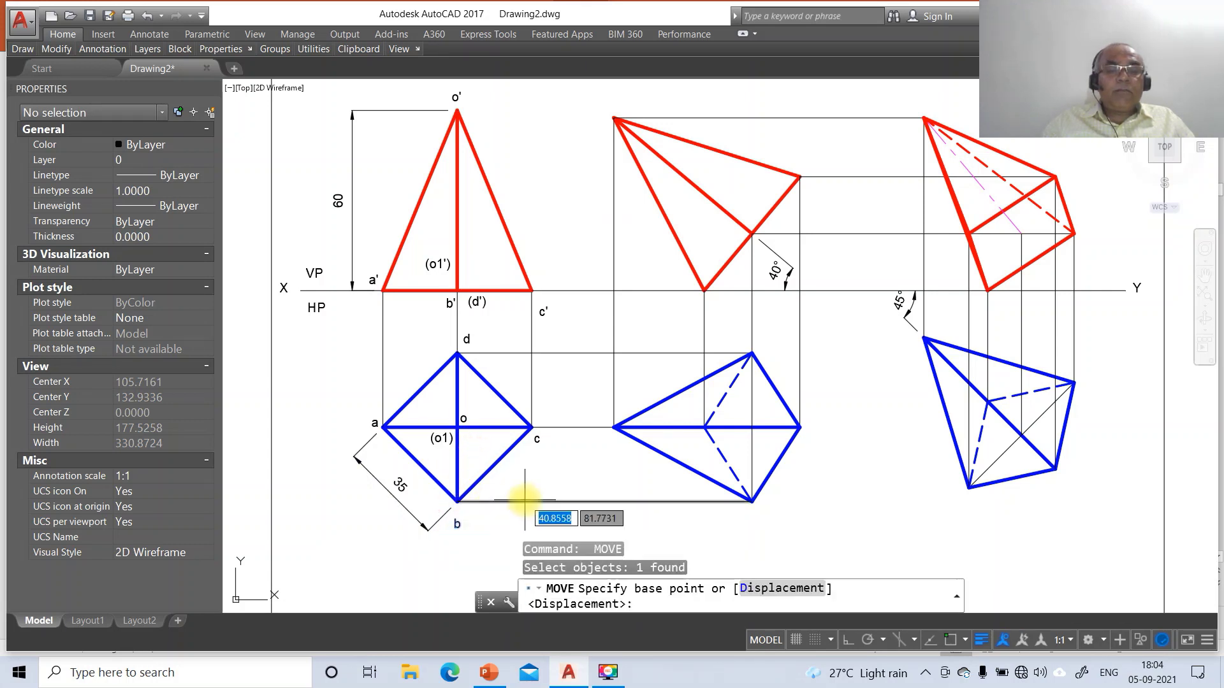
left_click(519, 498)
left_click(523, 489)
key("Return")
left_click(537, 449)
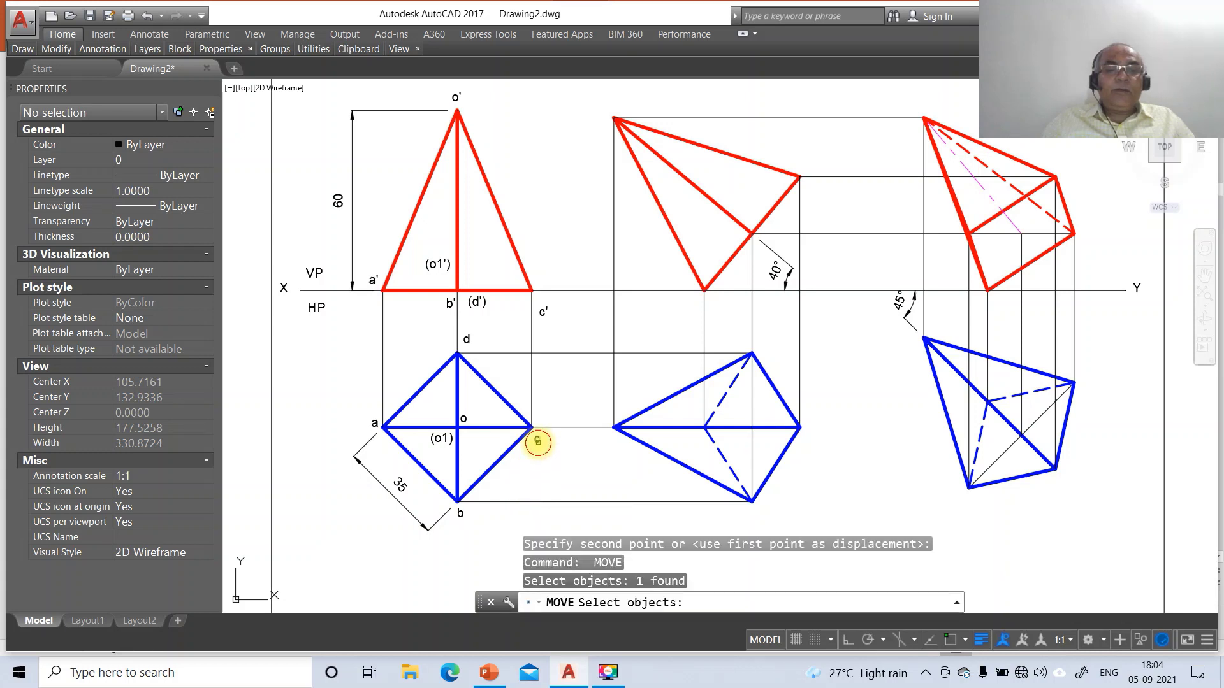
key("Return")
left_click(556, 474)
left_click(554, 468)
key("Return")
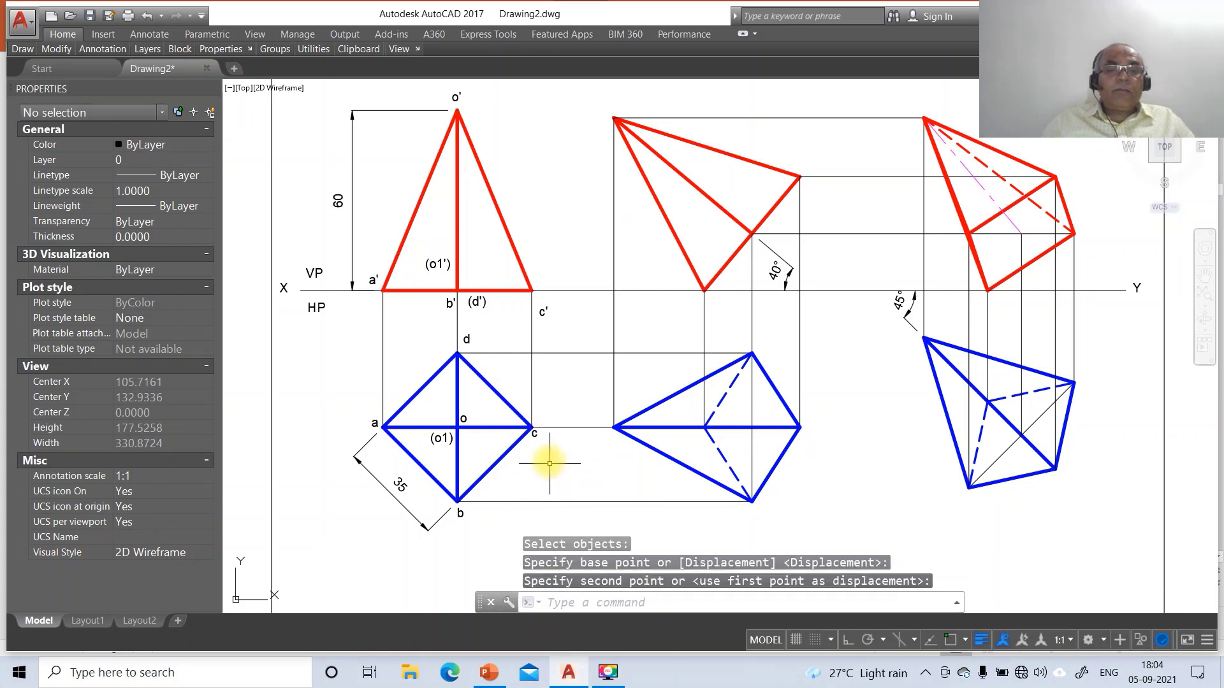
left_click(535, 431)
key("Return")
left_click(551, 454)
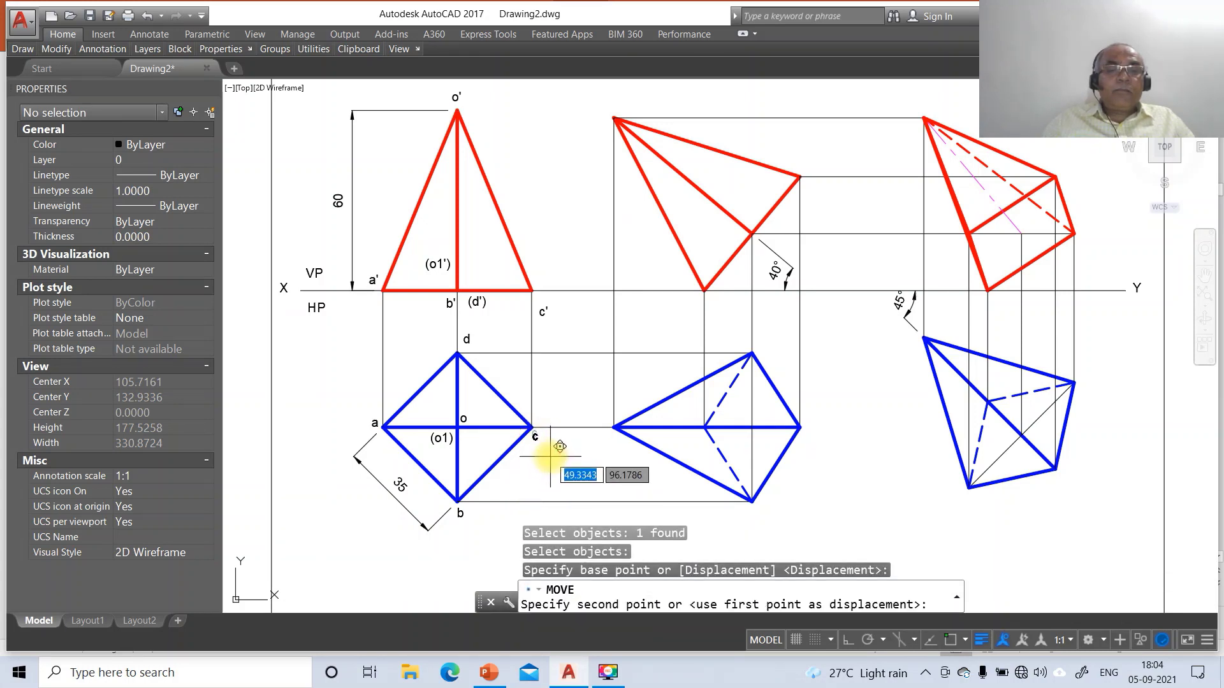
left_click(550, 457)
key("Return")
left_click(466, 338)
key("Return")
left_click(505, 360)
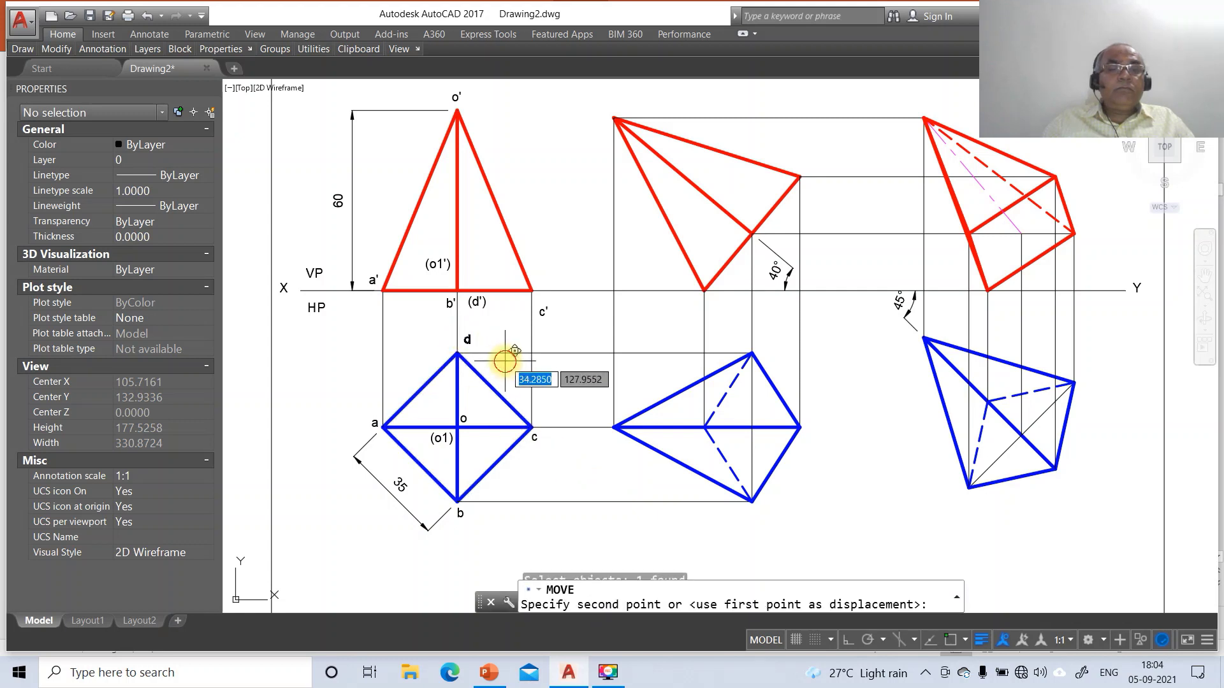
left_click(488, 368)
Reposition front-view labels a', b', (d'), c' above the XY line and o' above the apex
key("Return")
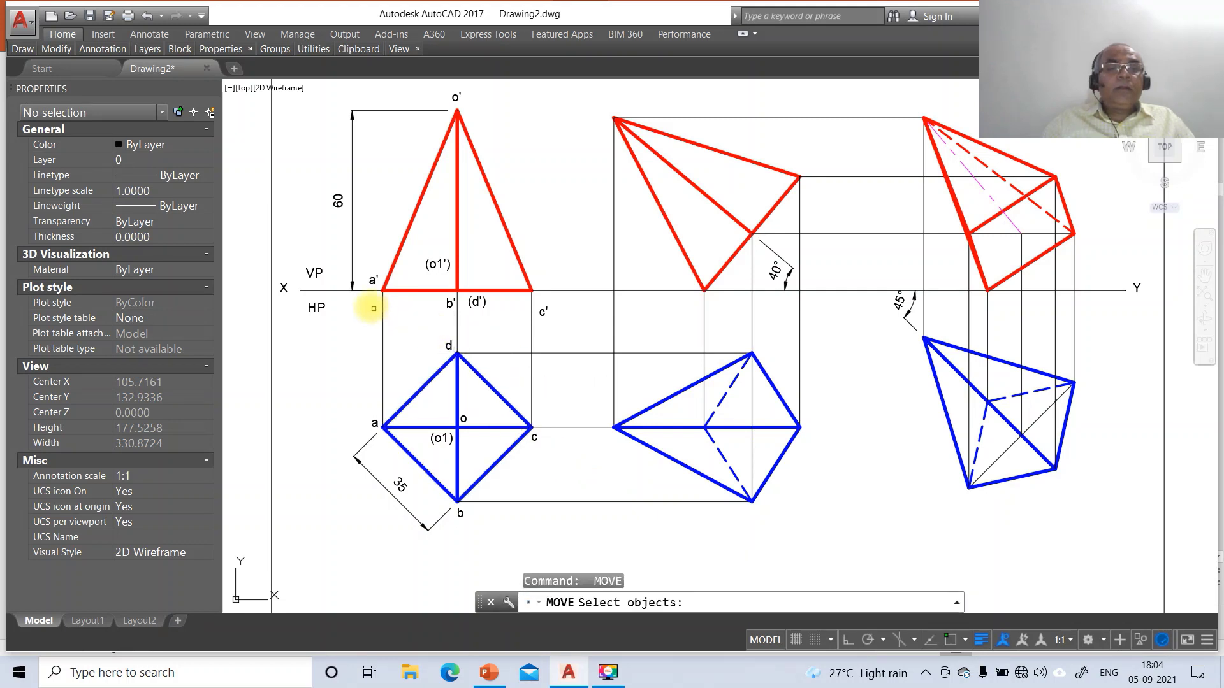
left_click(373, 281)
key("Return")
left_click(396, 322)
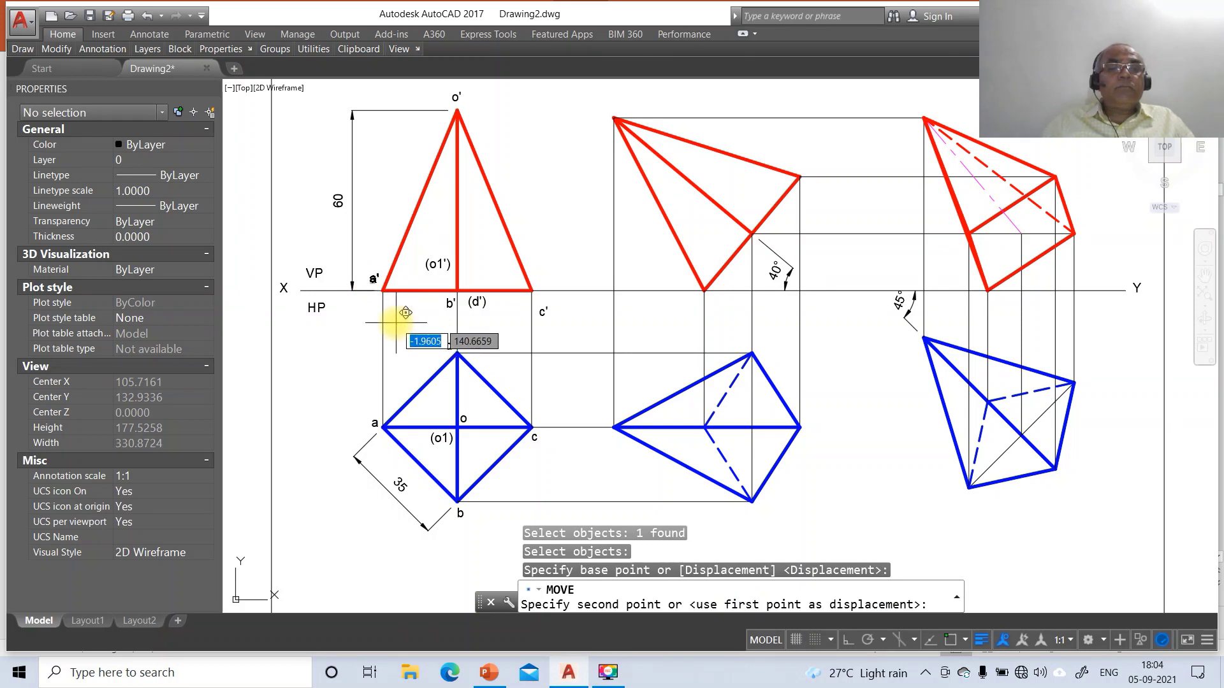
left_click(400, 322)
key("Return")
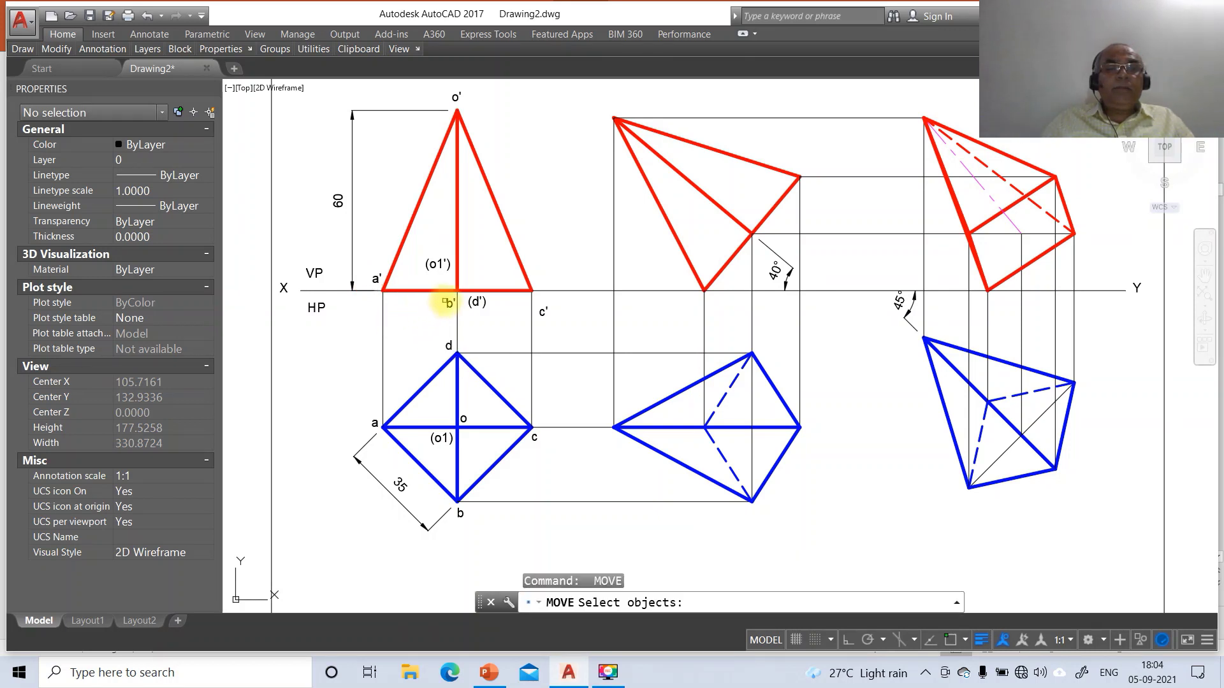
left_click(449, 302)
key("Return")
left_click(447, 339)
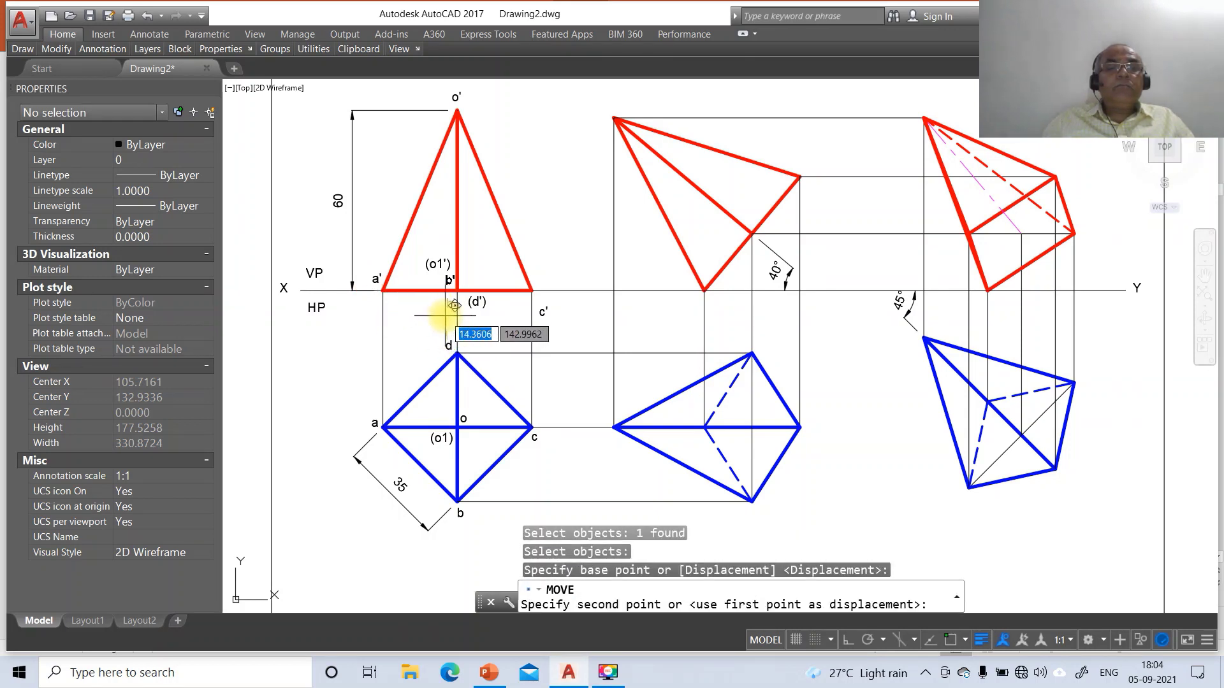
left_click(452, 306)
key("Return")
left_click(477, 301)
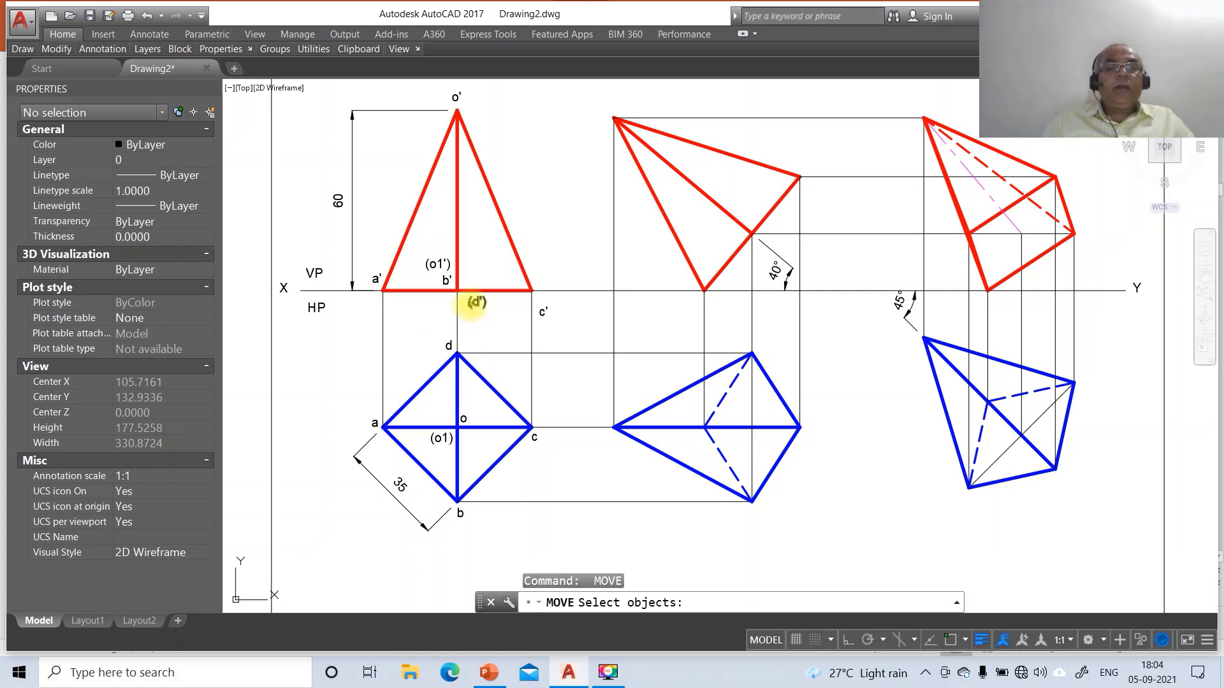
key("Return")
left_click(510, 325)
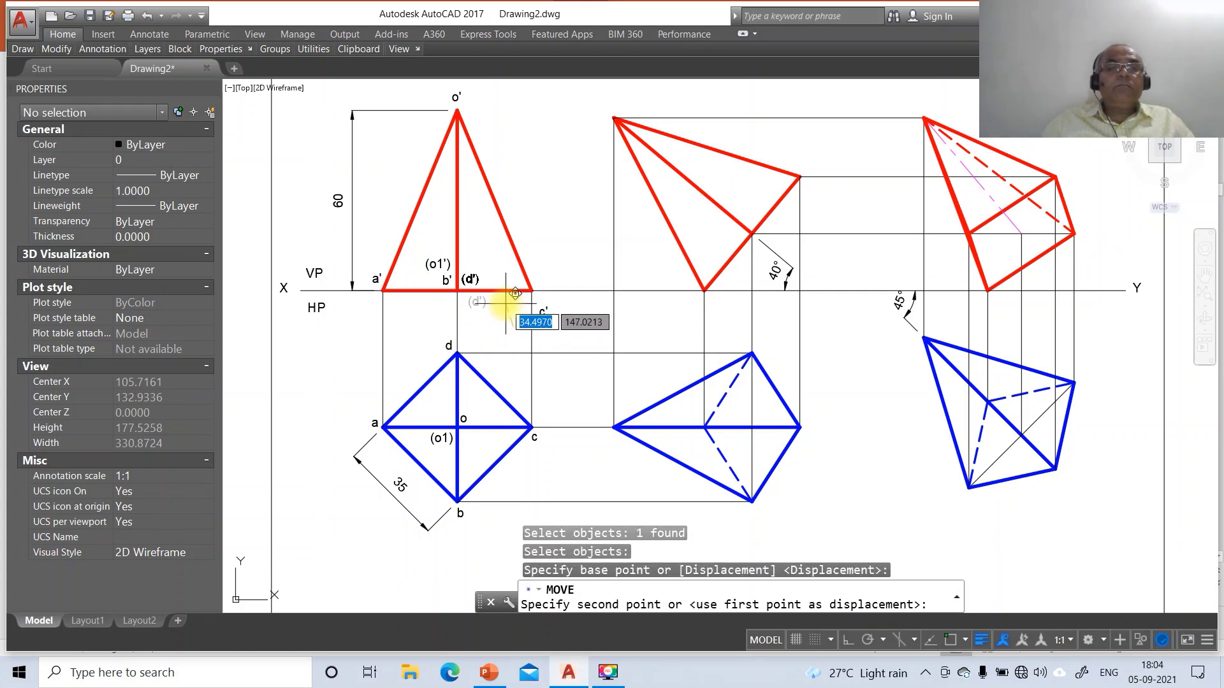
left_click(515, 294)
key("Return")
left_click(543, 312)
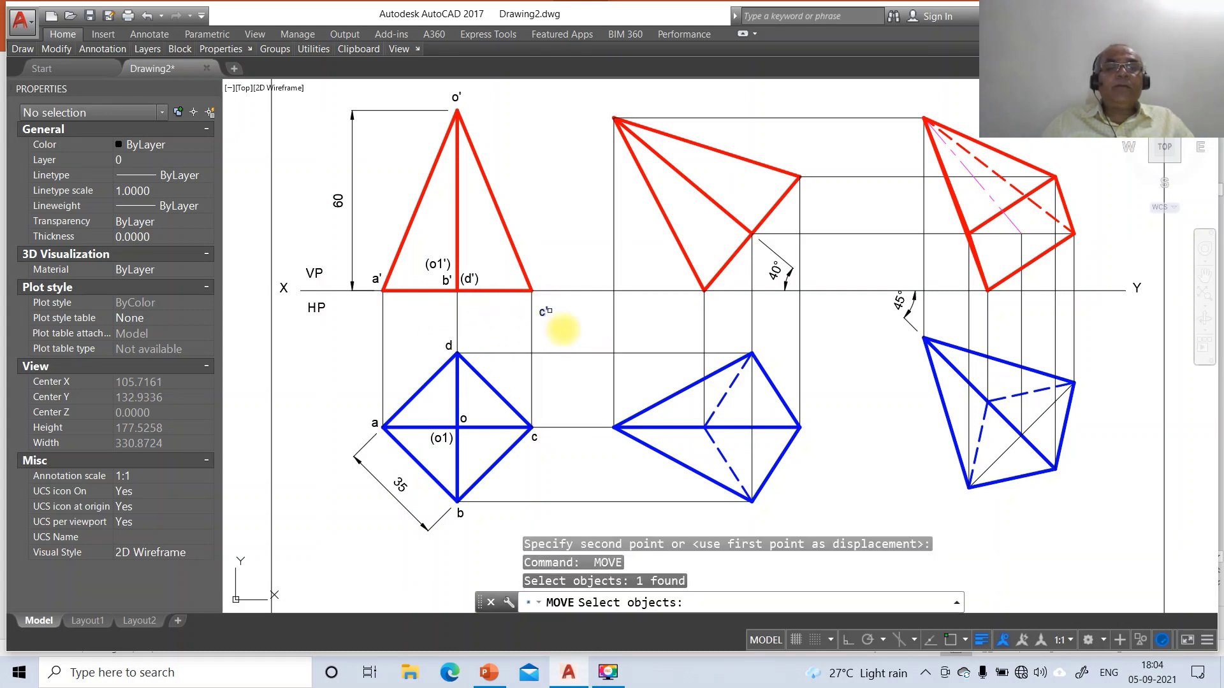
key("Return")
left_click(566, 332)
left_click(556, 284)
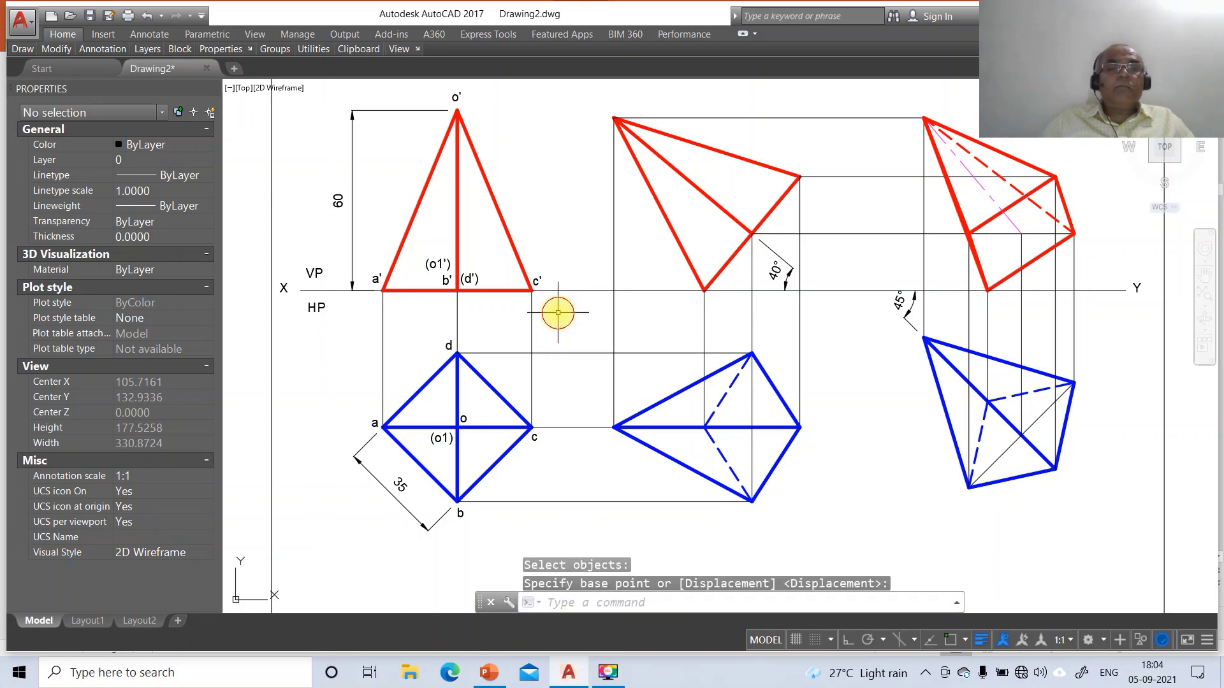
key("Return")
left_click(458, 94)
key("Return")
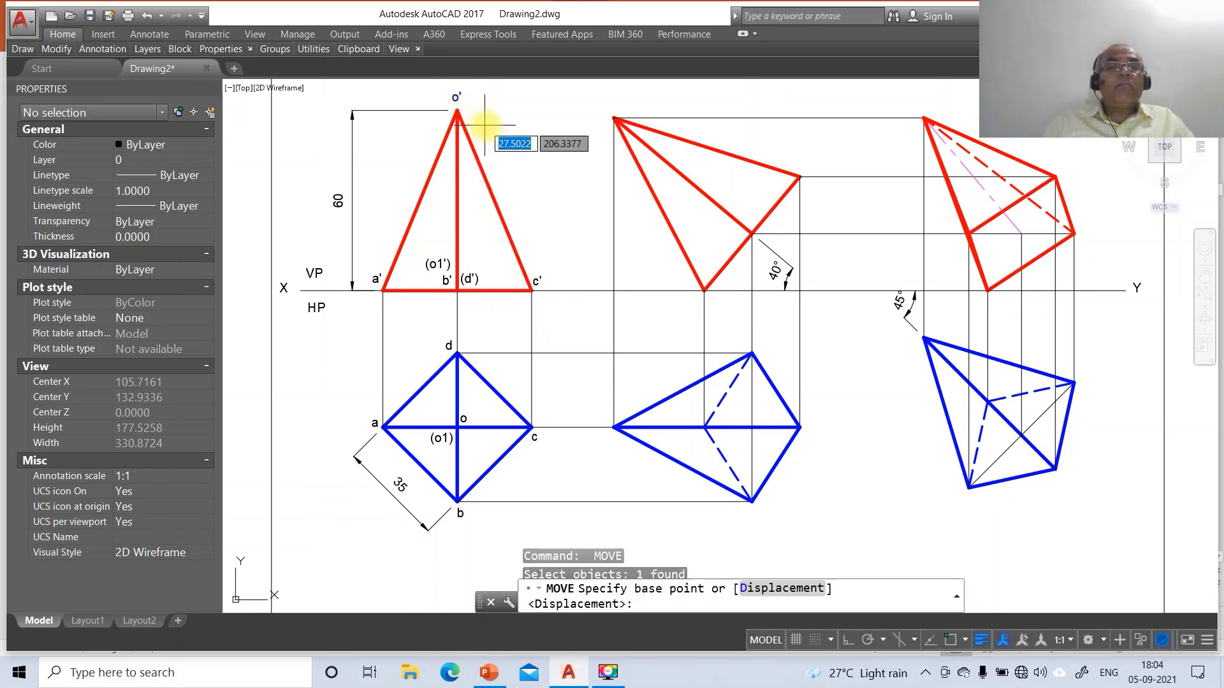
left_click(486, 121)
left_click(492, 134)
Move VP closer above the XY line and HP just below it
key("Return")
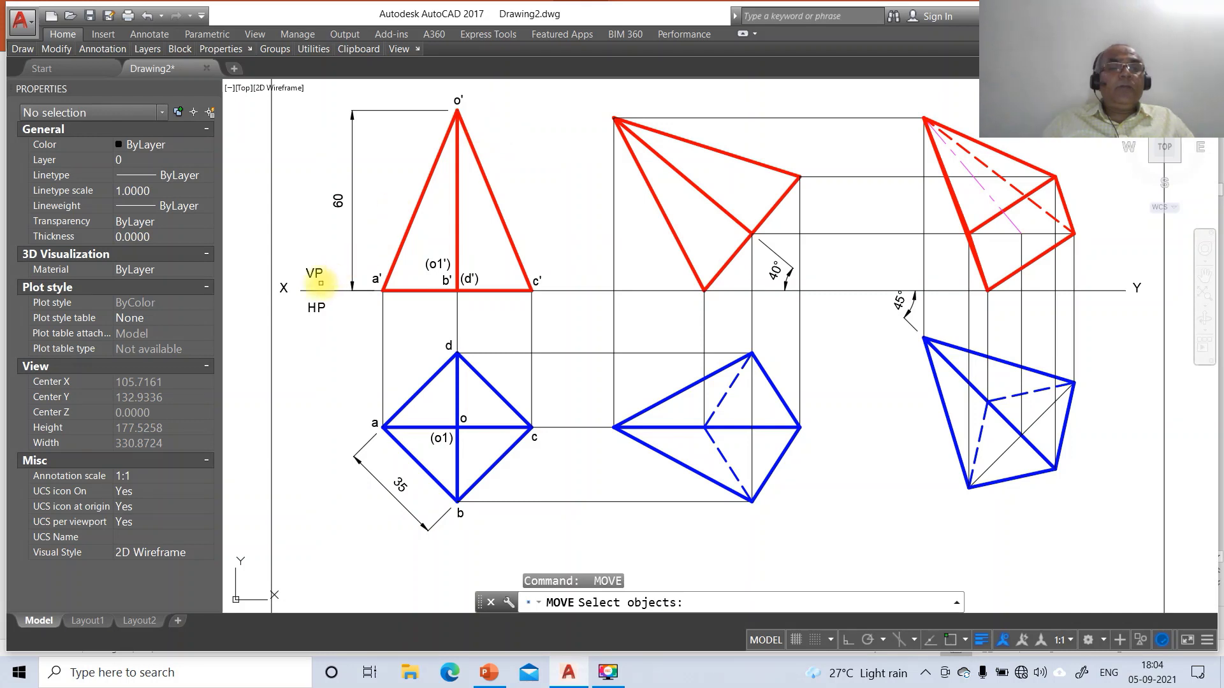
left_click(314, 274)
key("Return")
left_click(340, 299)
left_click(351, 304)
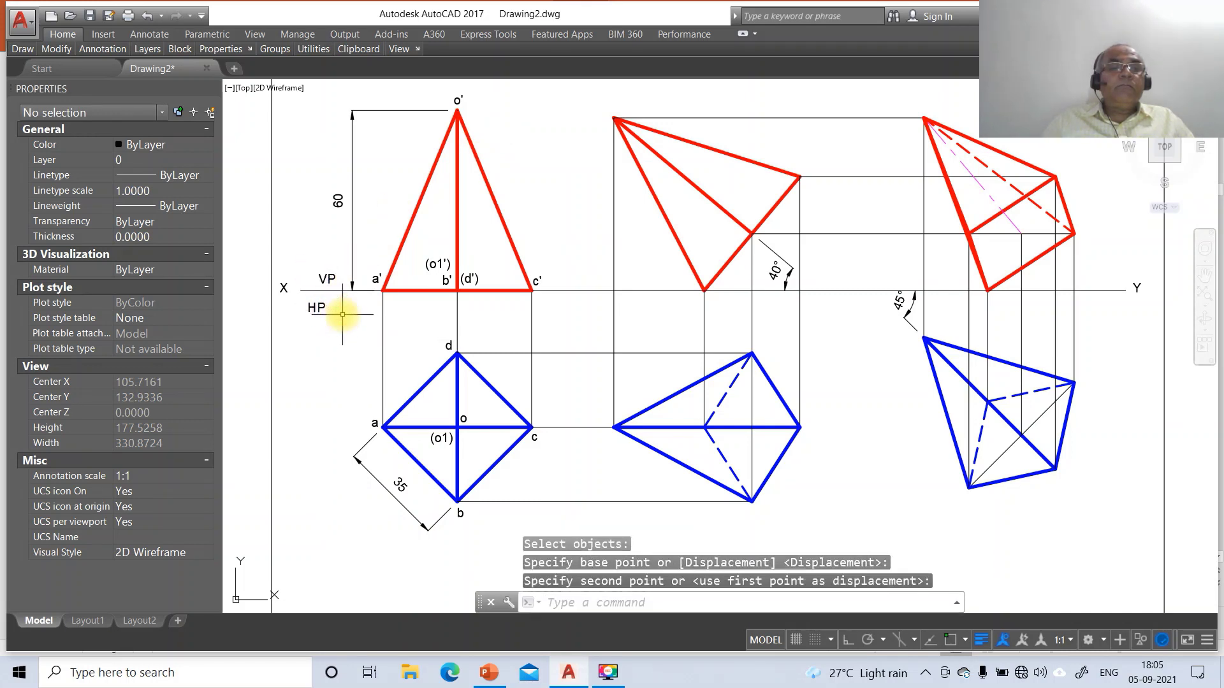
key("Return")
left_click(317, 307)
key("Return")
left_click(343, 328)
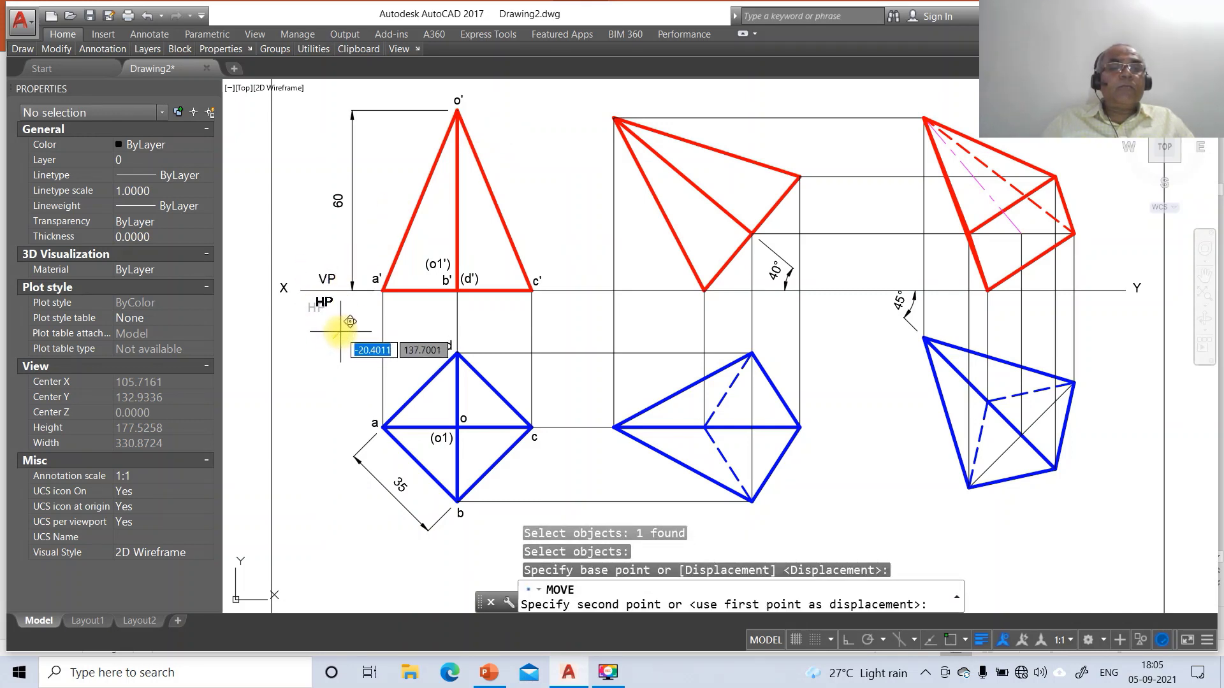
left_click(344, 331)
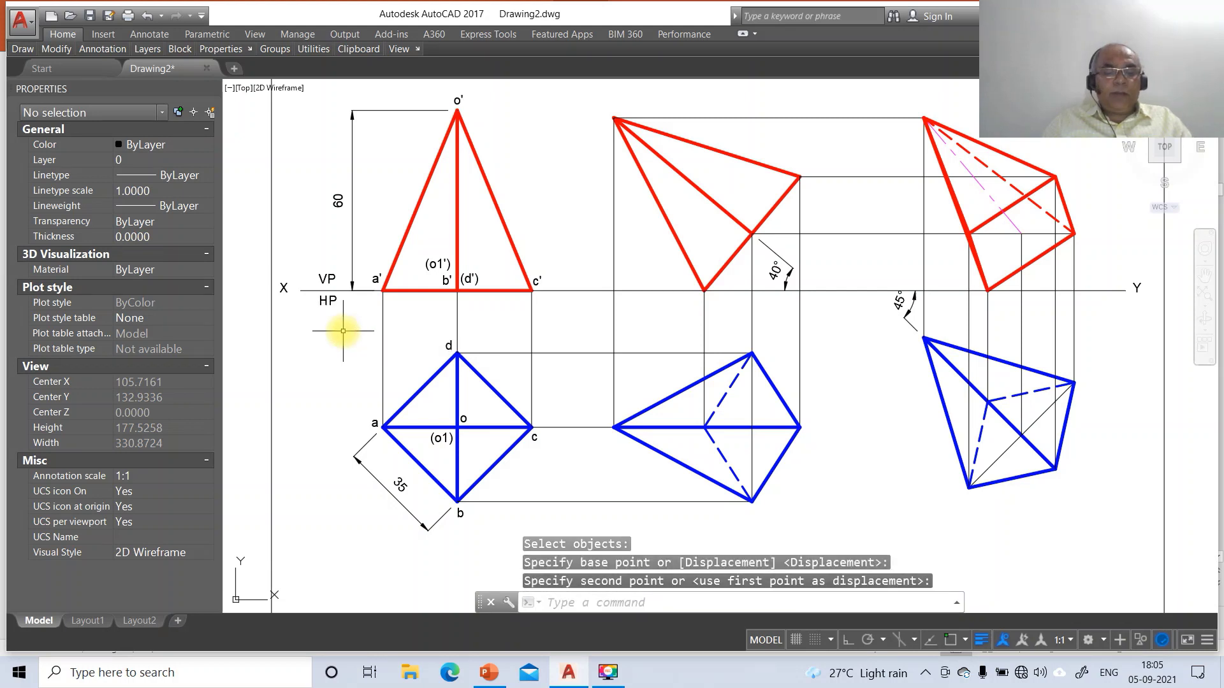
type("br")
key("Return")
Break off the XY line's left end and move the X label to the new end
left_click(312, 291)
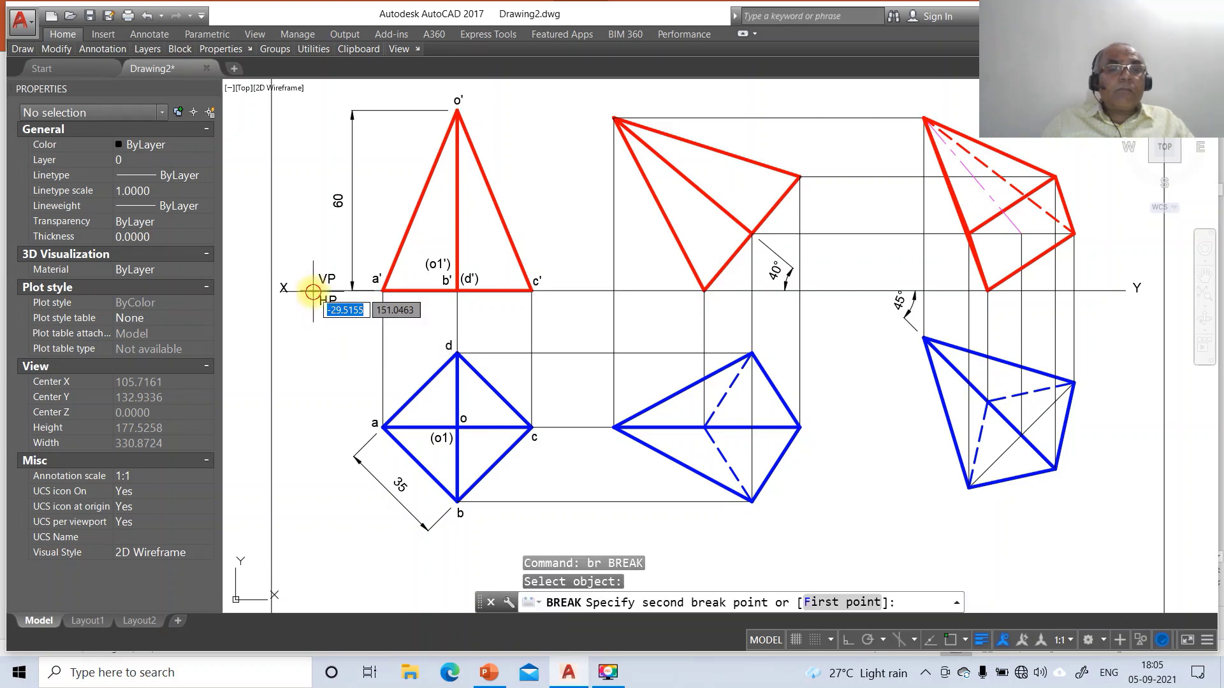
left_click(274, 303)
type("m")
key("Return")
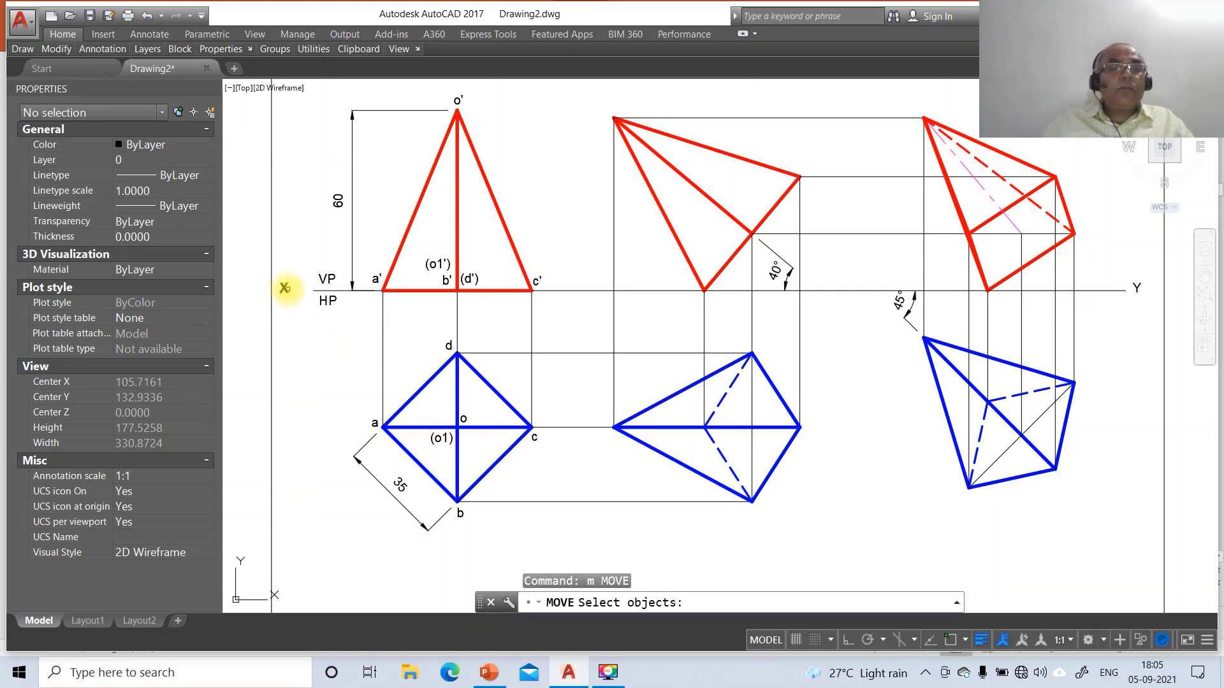
left_click(284, 288)
key("Return")
left_click(290, 327)
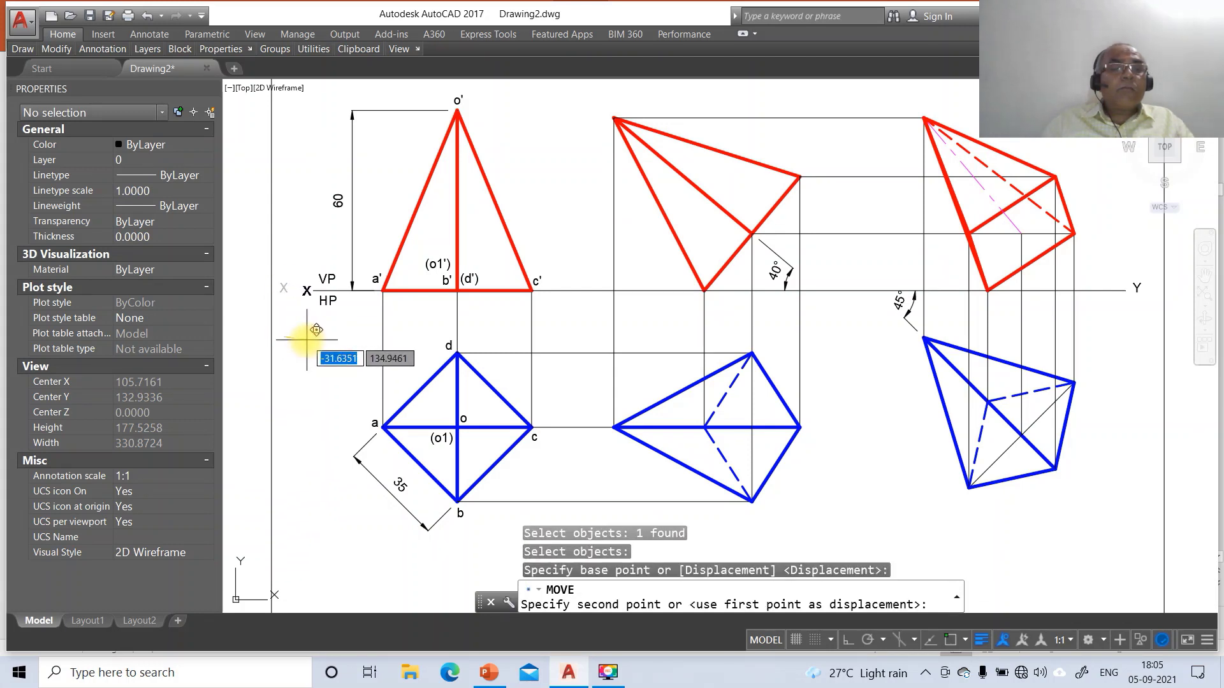
left_click(313, 330)
Move the Y label to the line's right end, undoing a stray VP label move
key("Return")
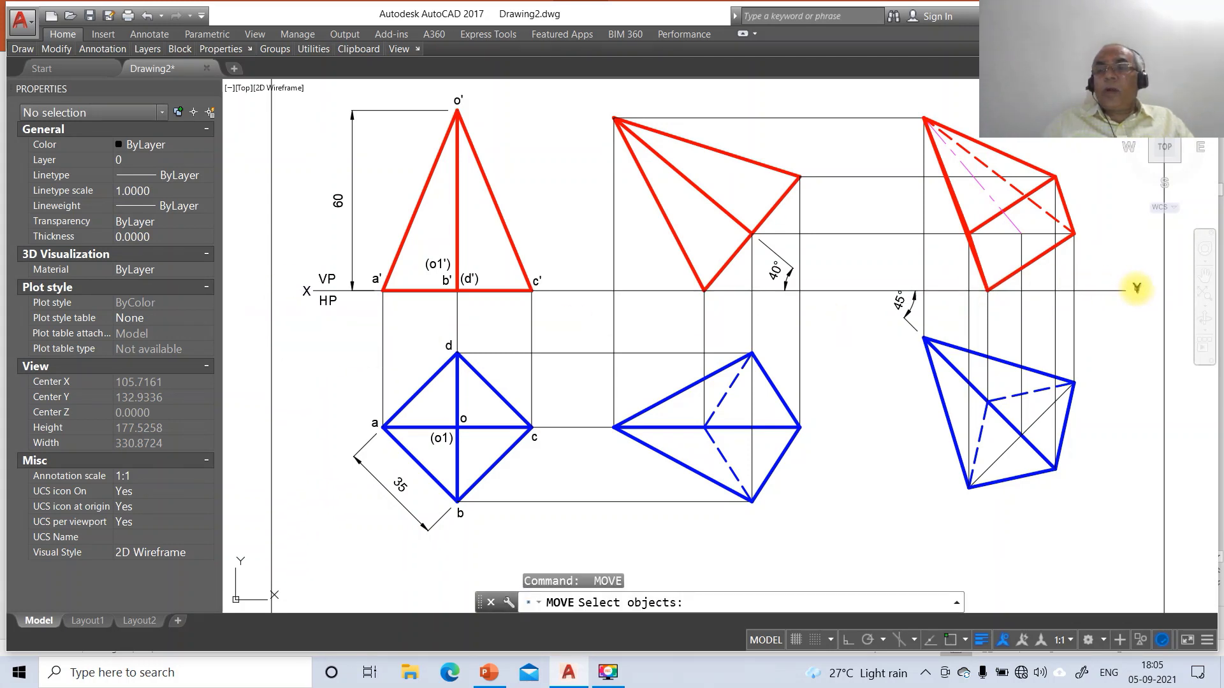
left_click(1137, 288)
key("Return")
left_click(1141, 306)
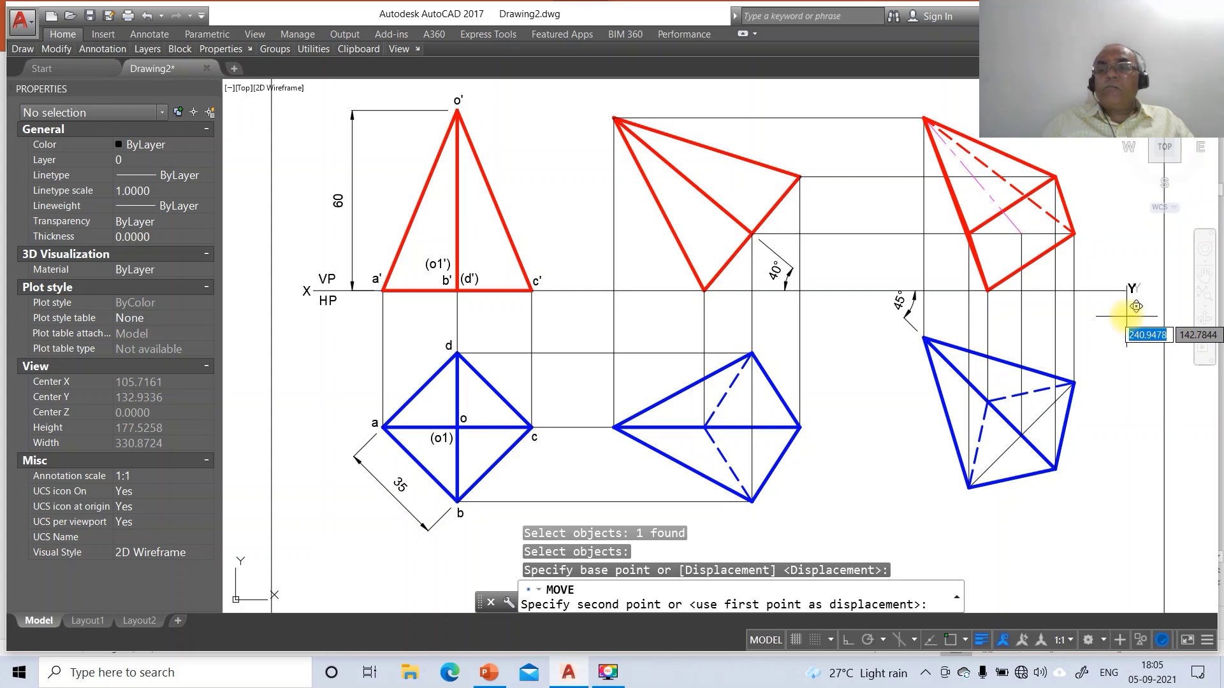
left_click(1136, 307)
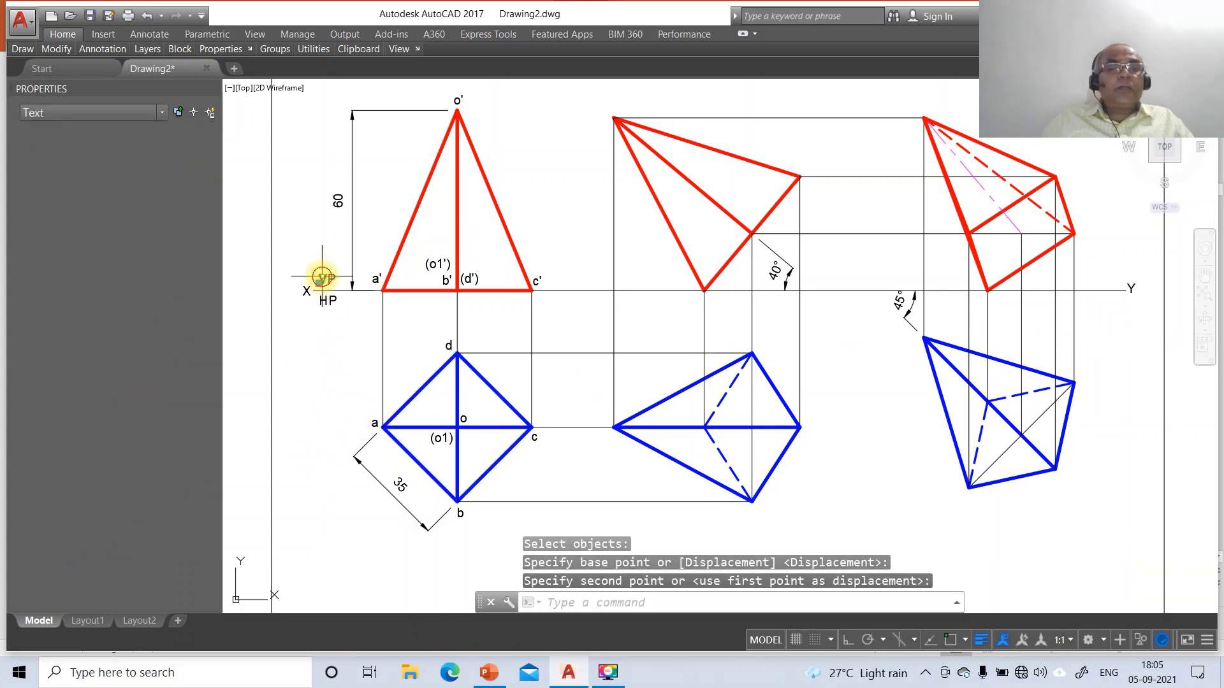
left_click(358, 276)
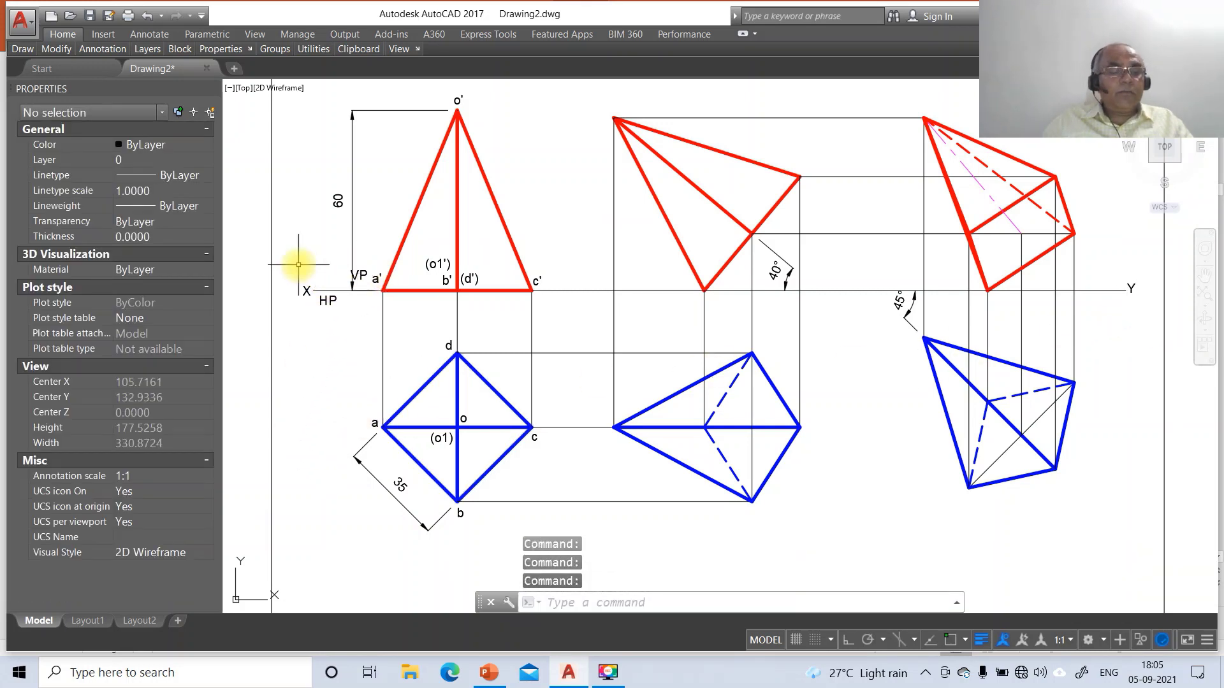
key("Escape")
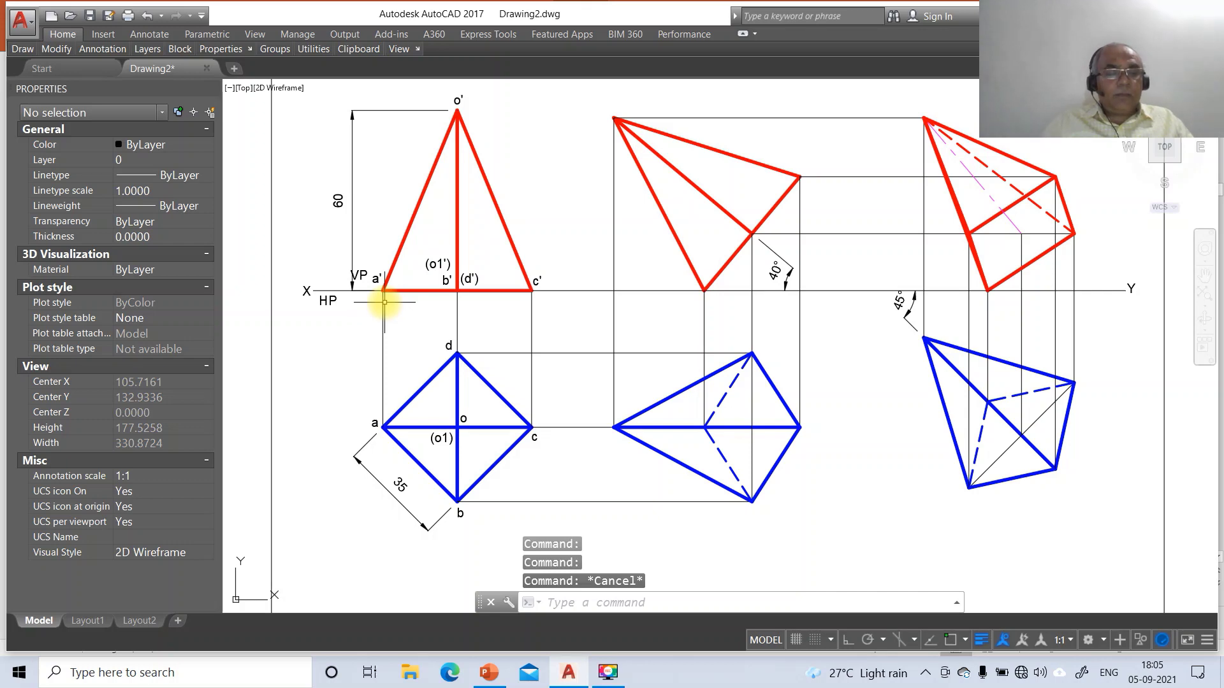
key("ctrl+z")
Put the VP, a', (o1'), (d'), o' and c' labels on layer FV
left_click(329, 278)
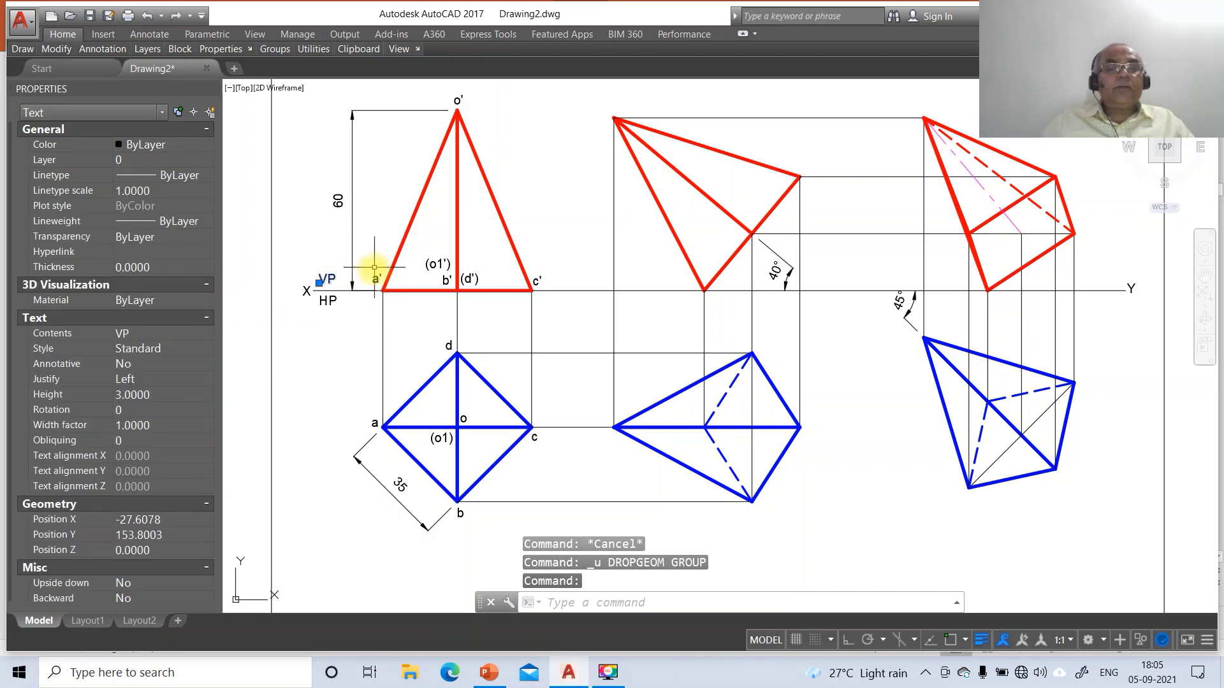
left_click(375, 279)
left_click(437, 264)
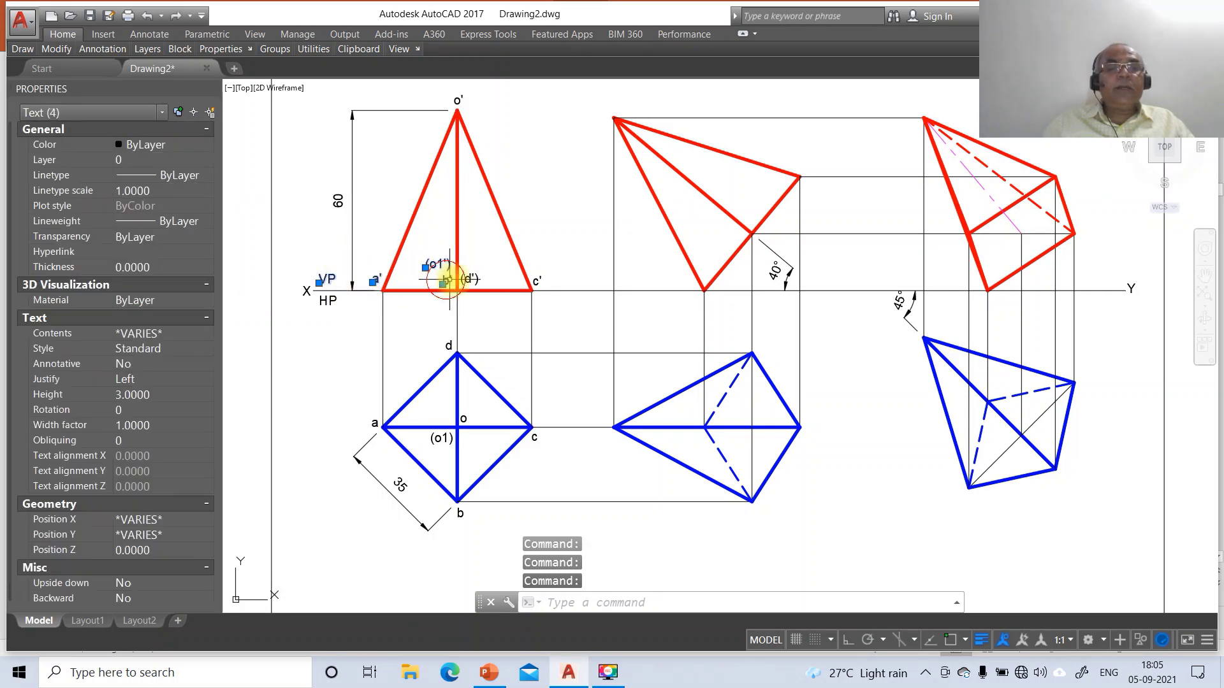
left_click(470, 278)
left_click(459, 102)
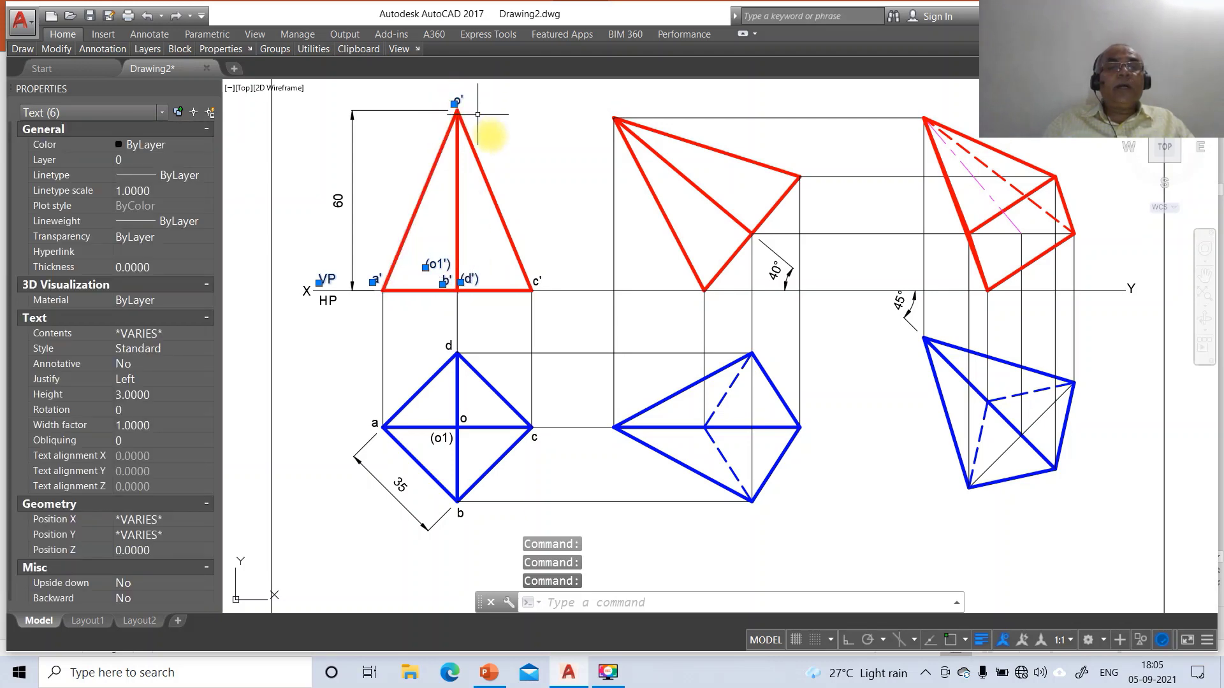
left_click(539, 278)
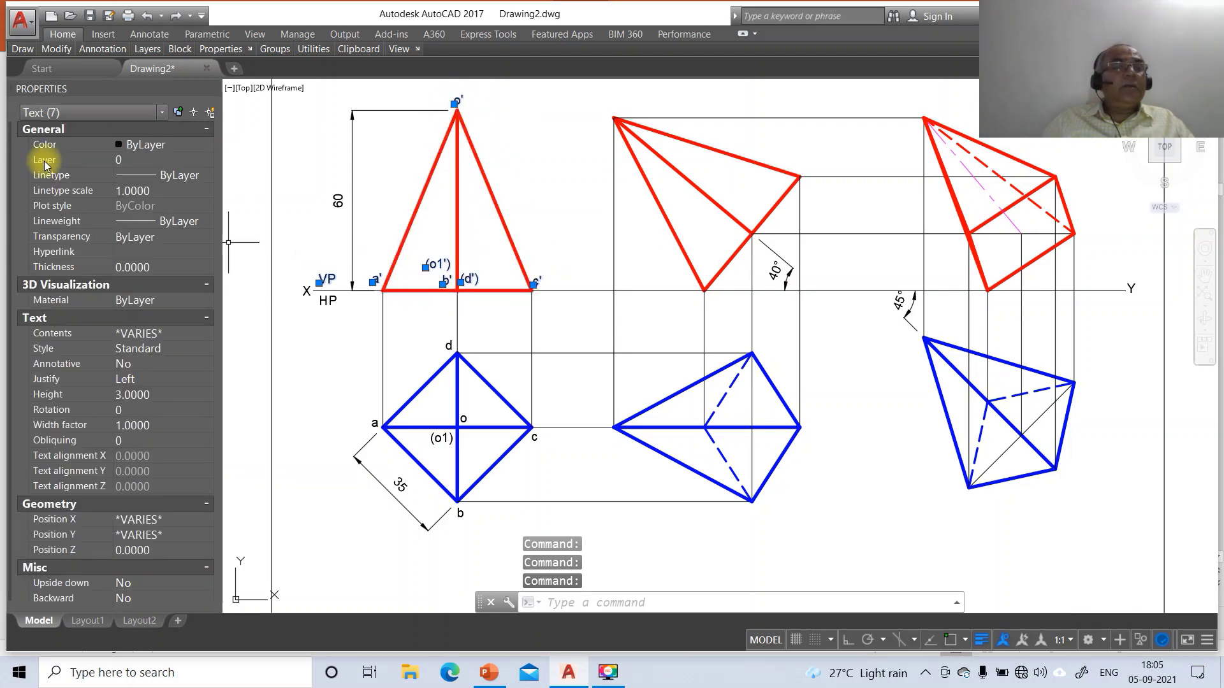
left_click(207, 159)
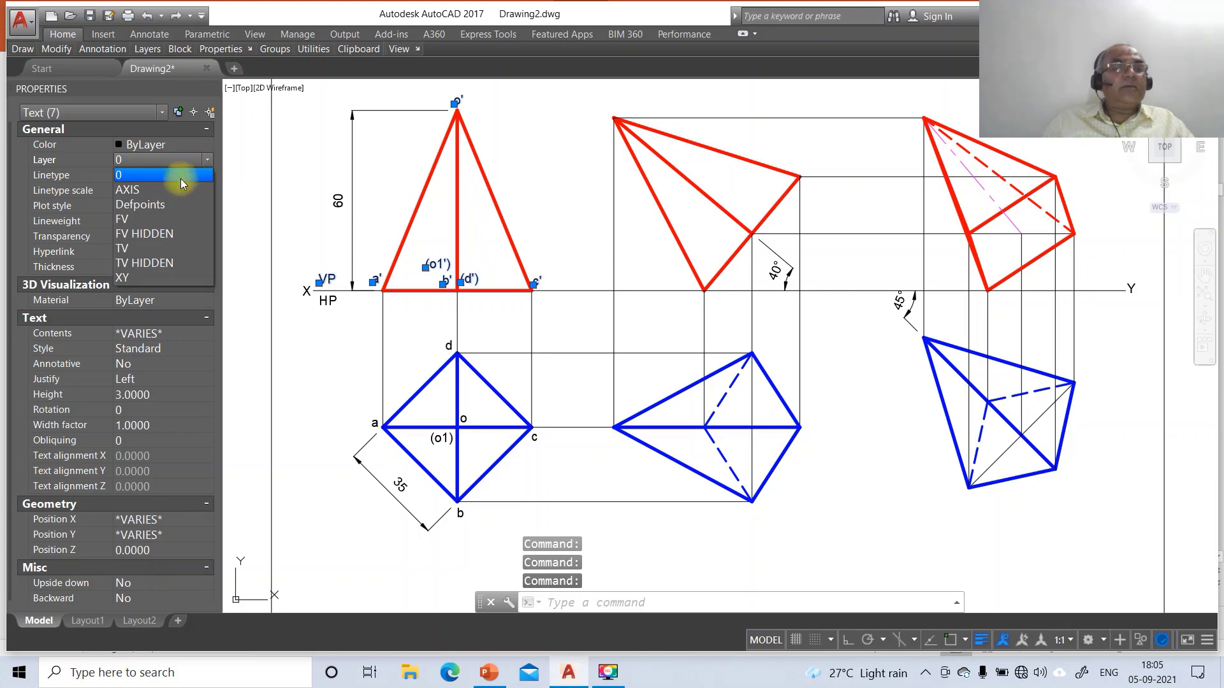
left_click(158, 218)
key("Escape")
key("Escape")
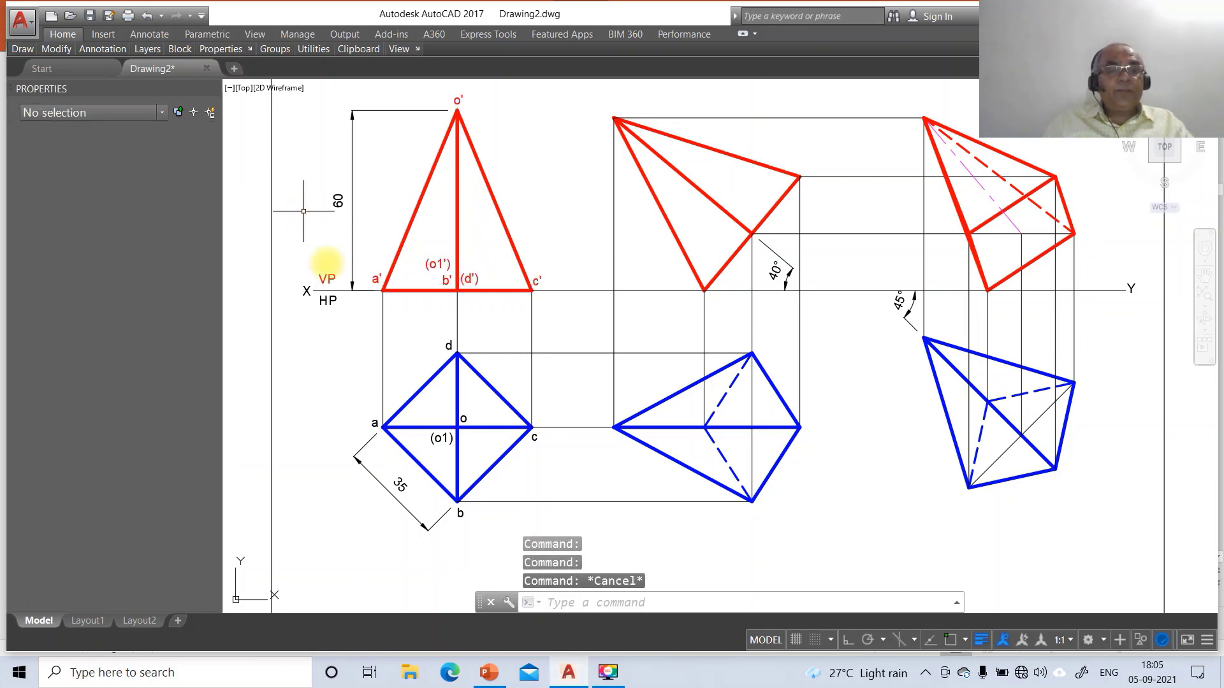
Put the HP, (o1), a, b and c labels on the TV layer so they turn blue
left_click(325, 301)
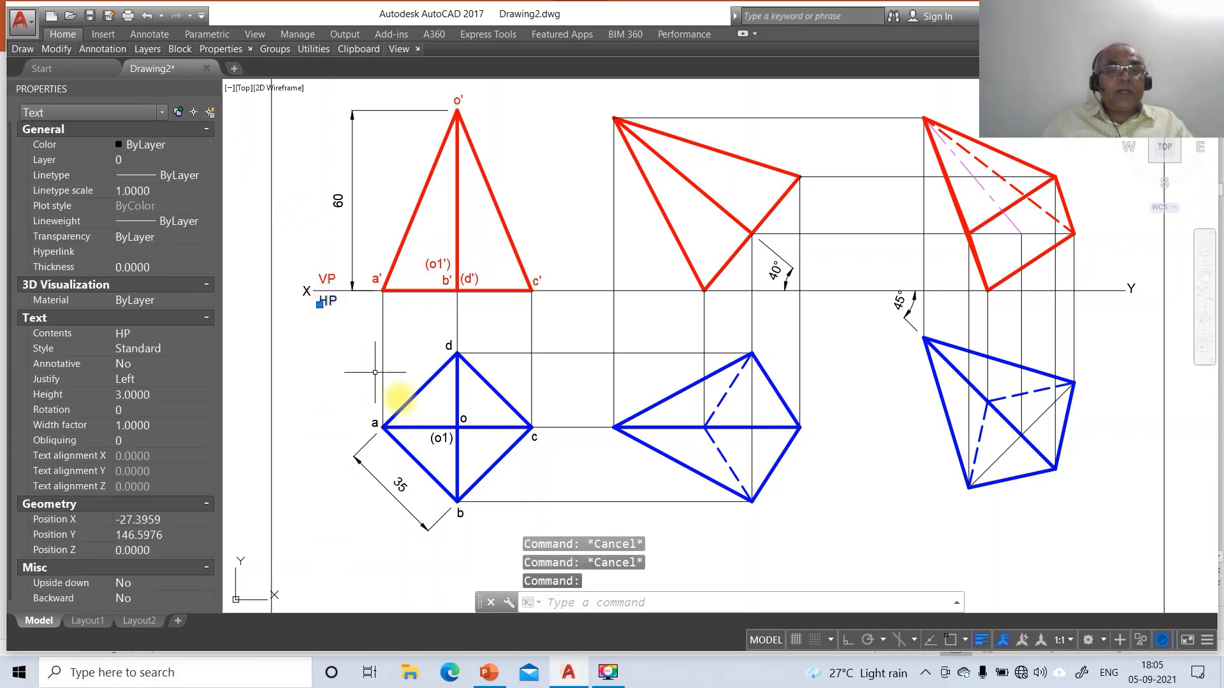
left_click(442, 446)
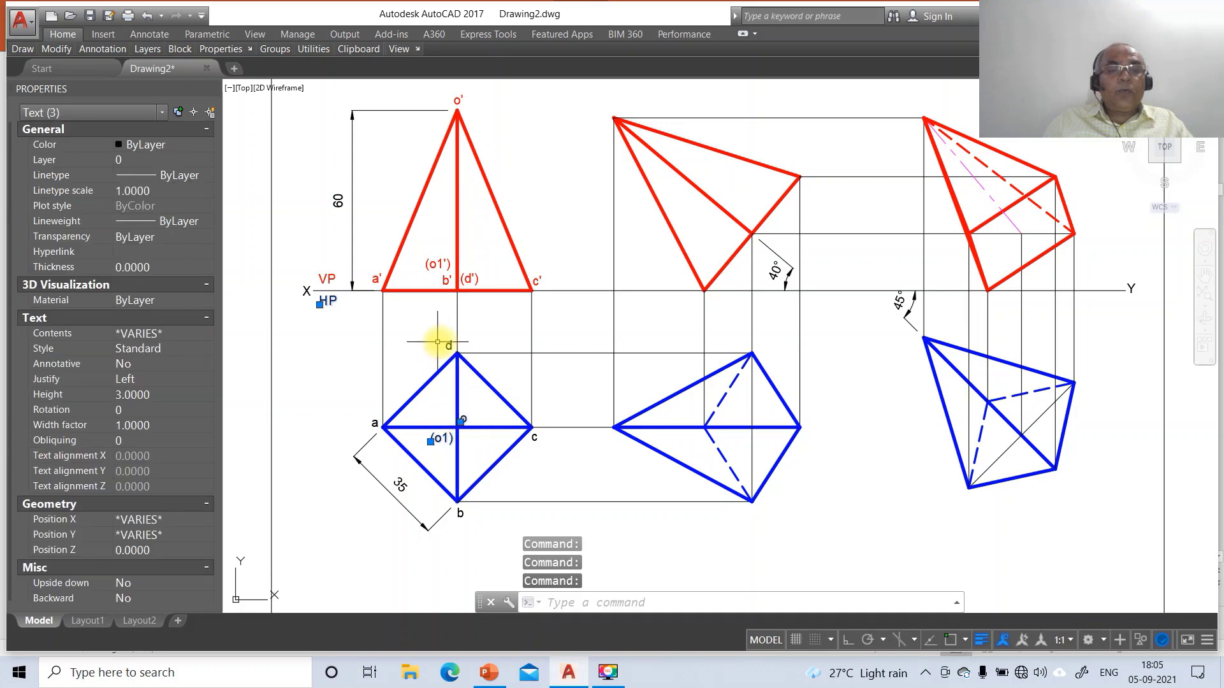
left_click(375, 422)
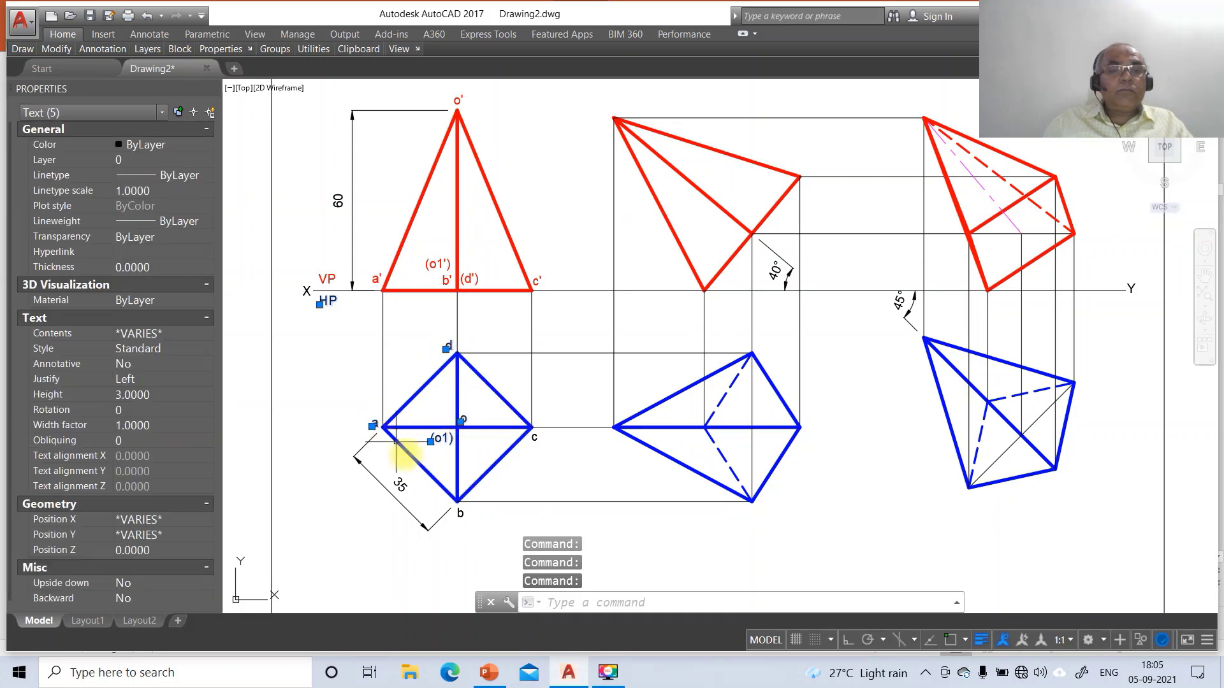
left_click(460, 511)
left_click(535, 434)
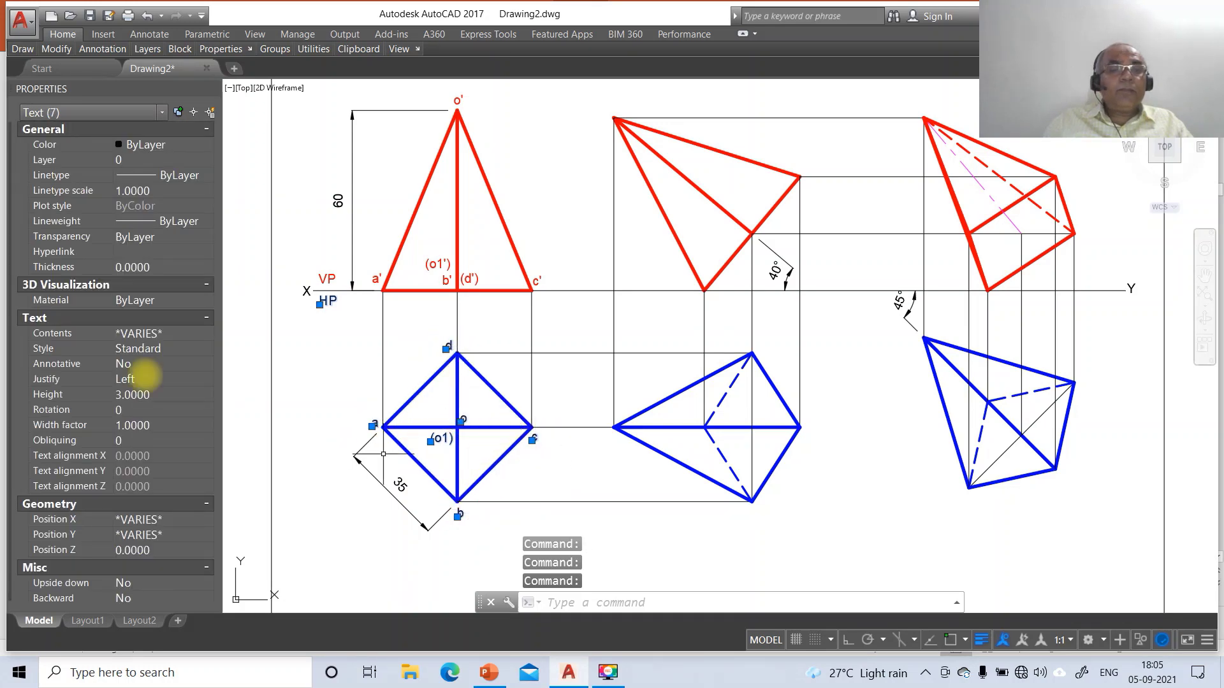
left_click(43, 147)
left_click(176, 162)
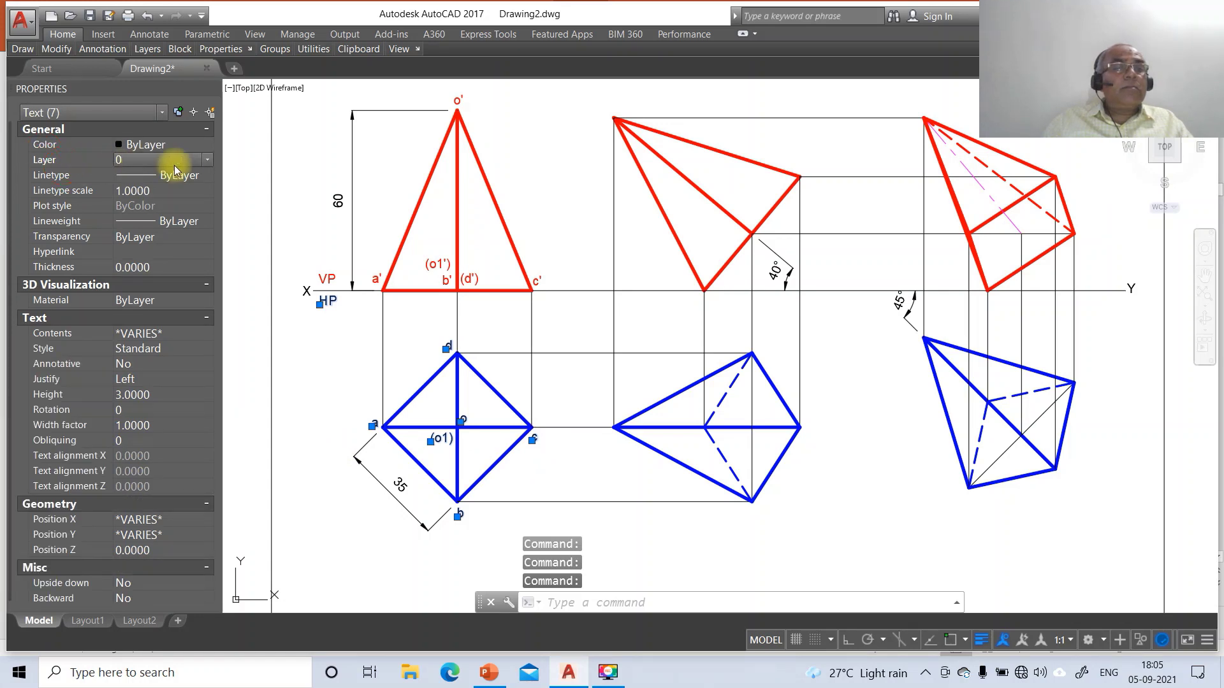
left_click(205, 164)
left_click(141, 243)
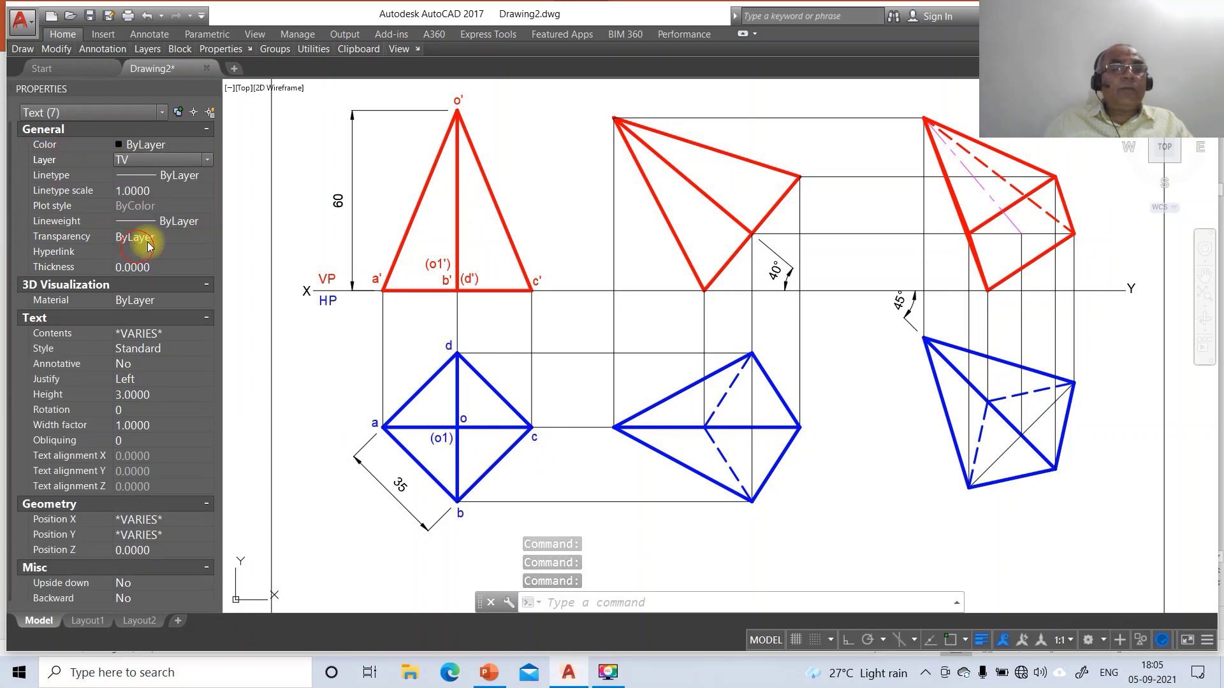
key("Escape")
key("Escape")
key("Escape")
type("m")
key("Return")
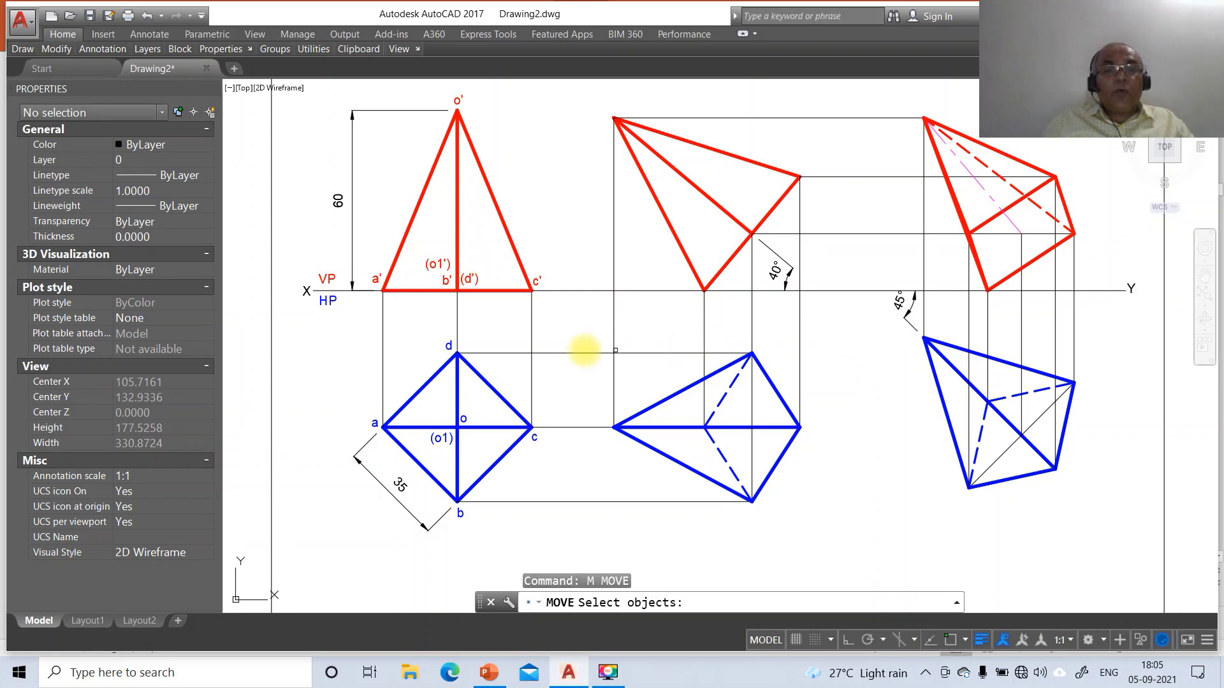
Move the (o1') label to just below the XY line
left_click(428, 266)
key("Return")
left_click(435, 304)
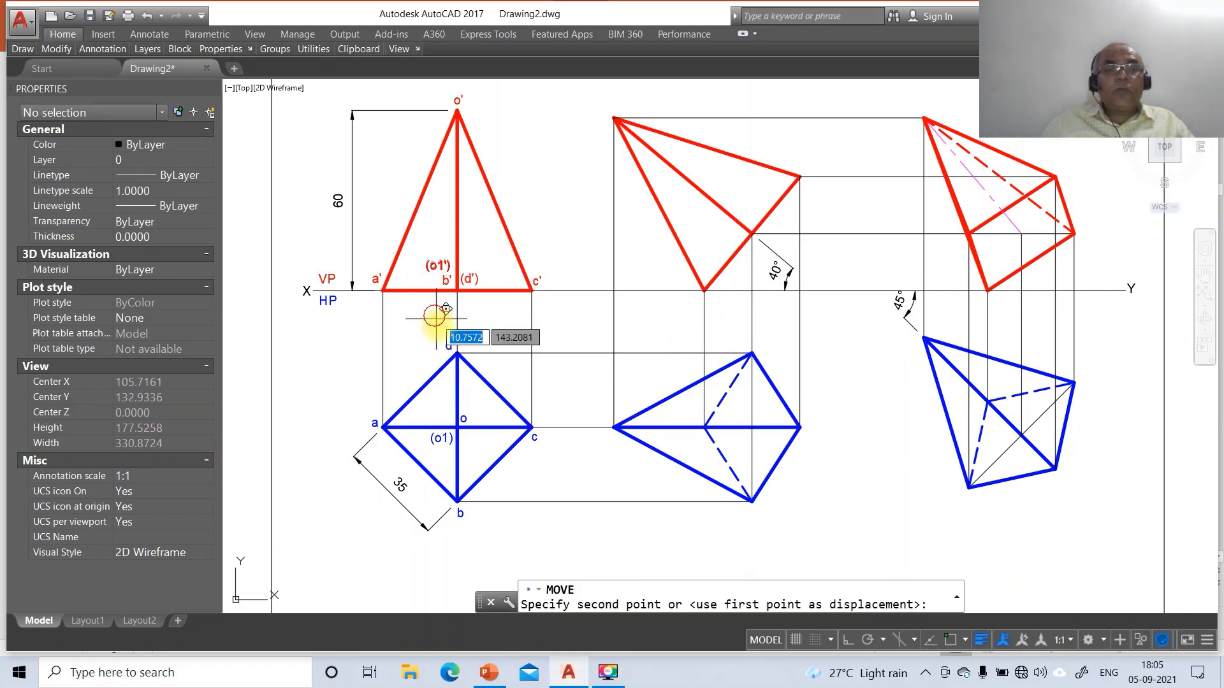
left_click(472, 352)
Copy the a' and b' labels onto their corners in the tilted middle front view
type("co")
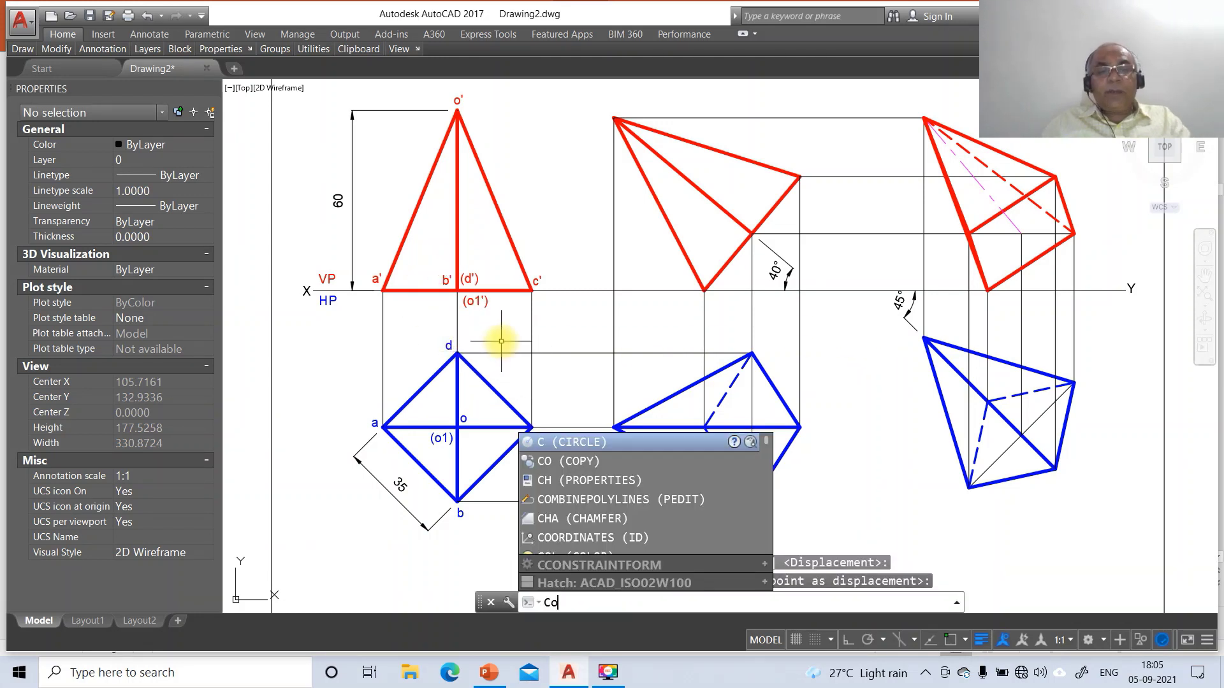
key("Return")
left_click(375, 280)
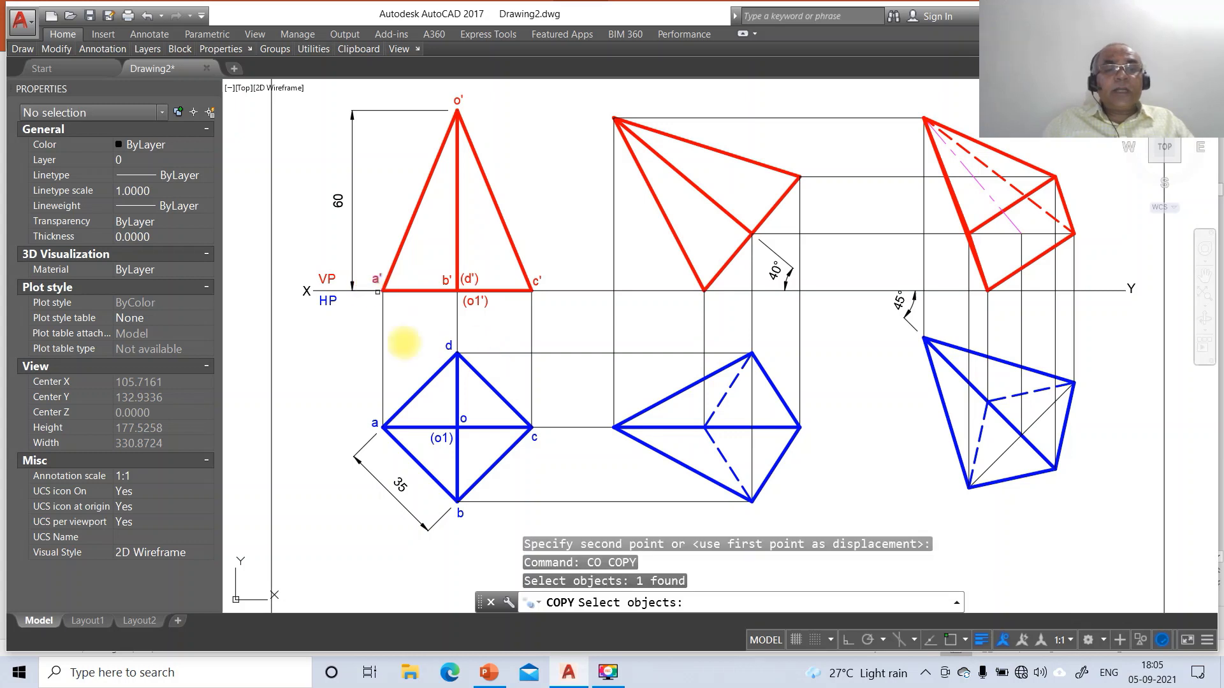
key("Return")
left_click(403, 345)
left_click(729, 361)
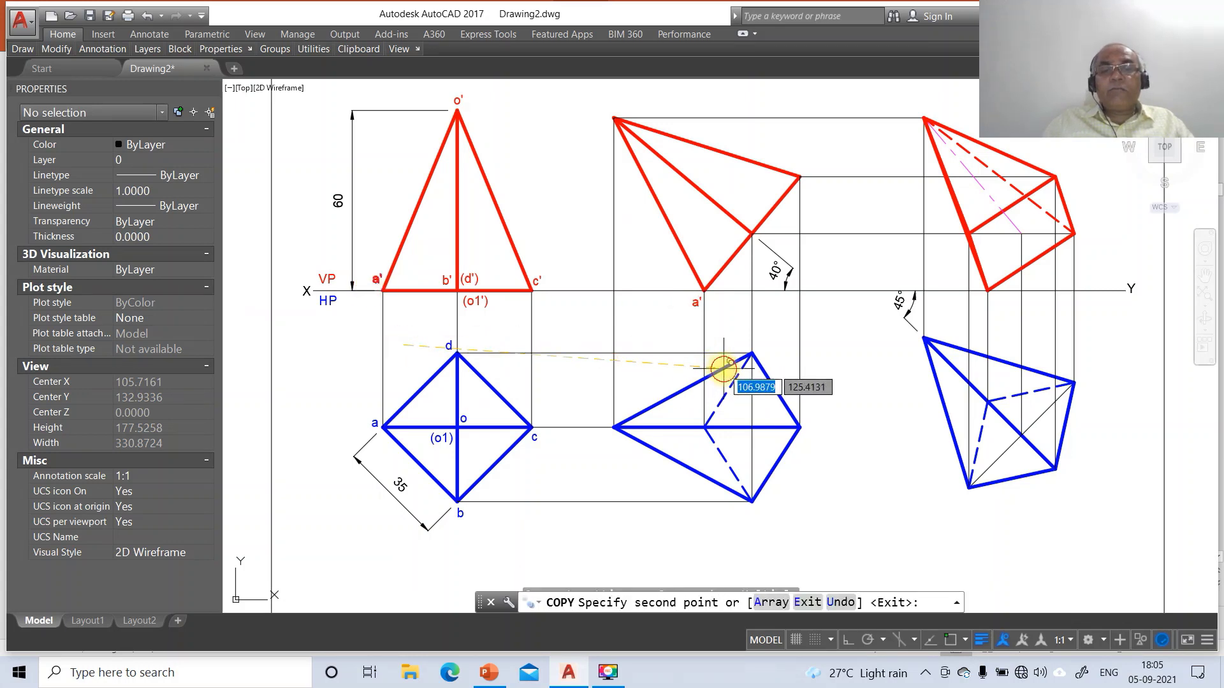
key("Return")
key("Return")
left_click(445, 281)
key("Return")
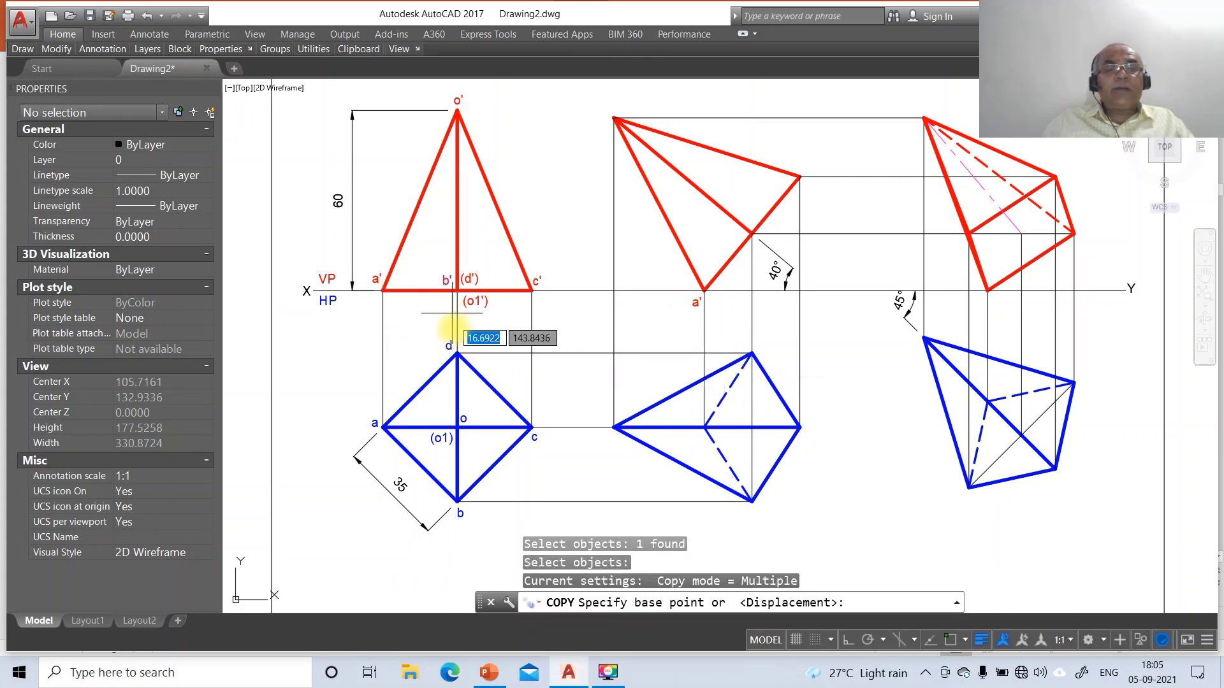
left_click(455, 331)
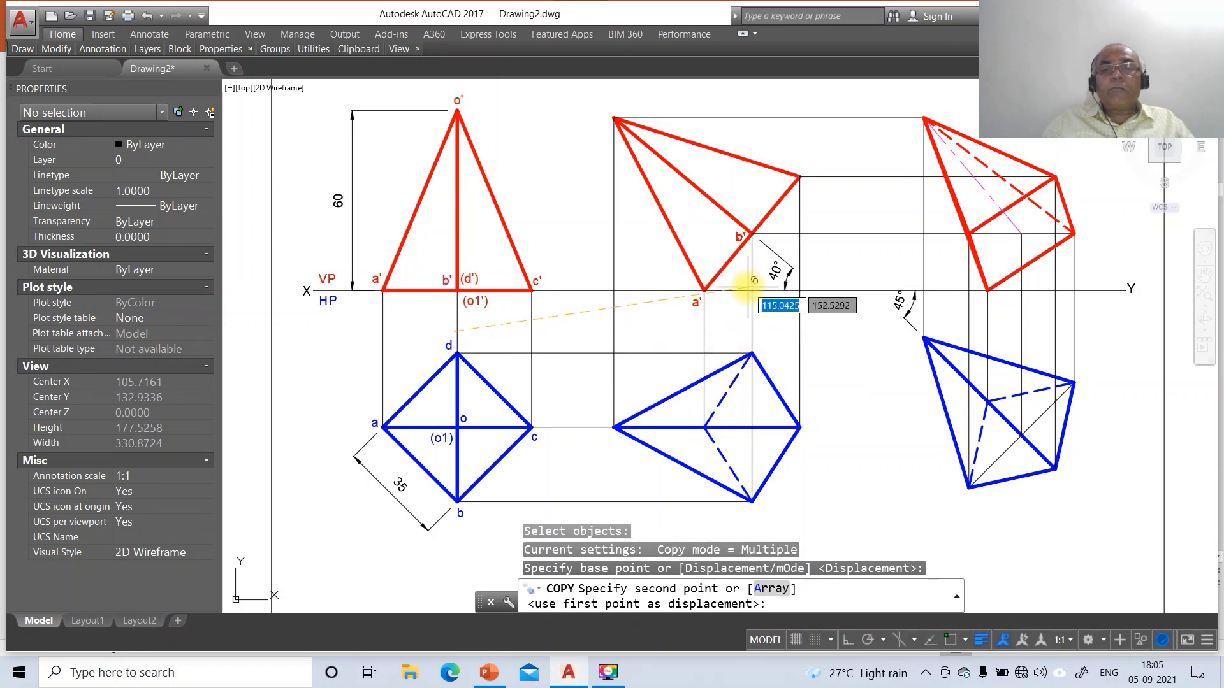
left_click(746, 283)
key("Return")
Copy (d') beside b' and (o1') below b' in the middle front view
key("Return")
left_click(470, 279)
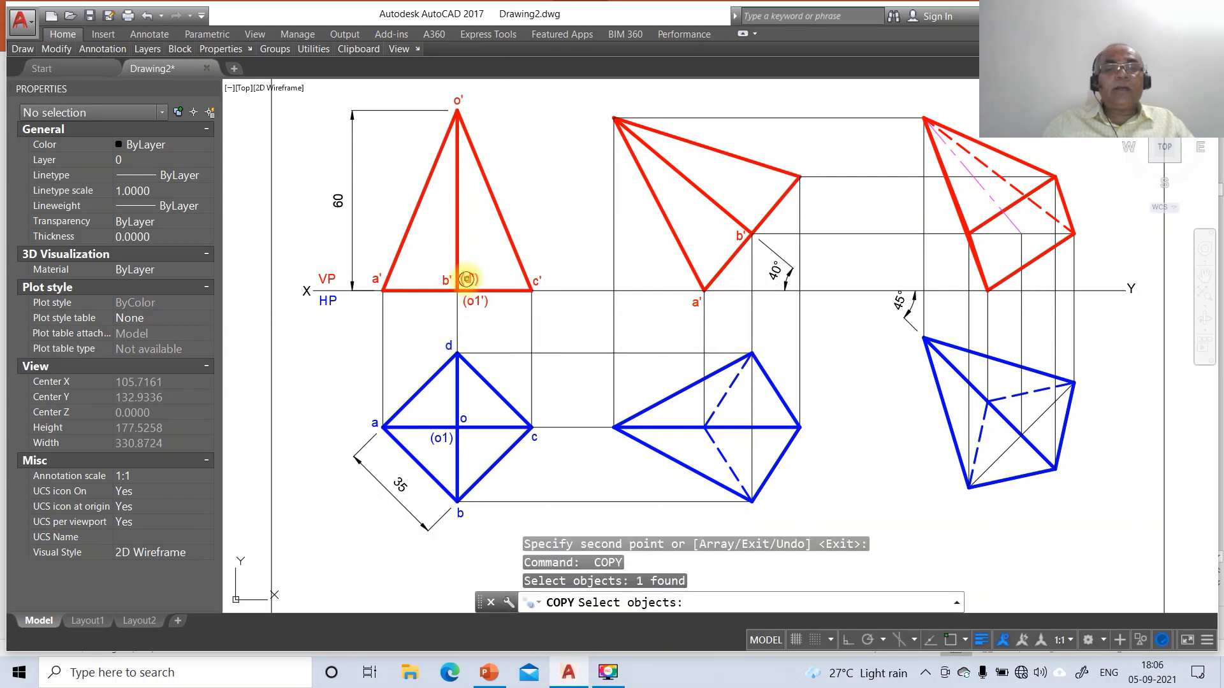
key("Return")
left_click(486, 332)
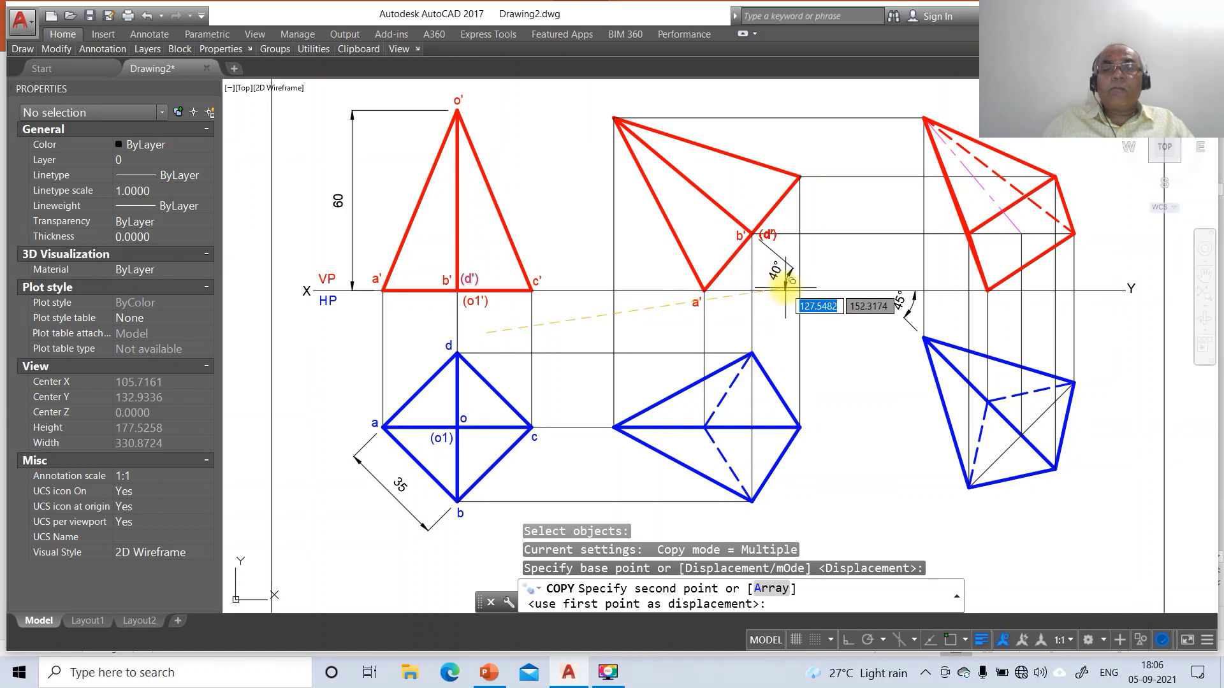
left_click(783, 282)
key("Return")
key("Return")
left_click(478, 302)
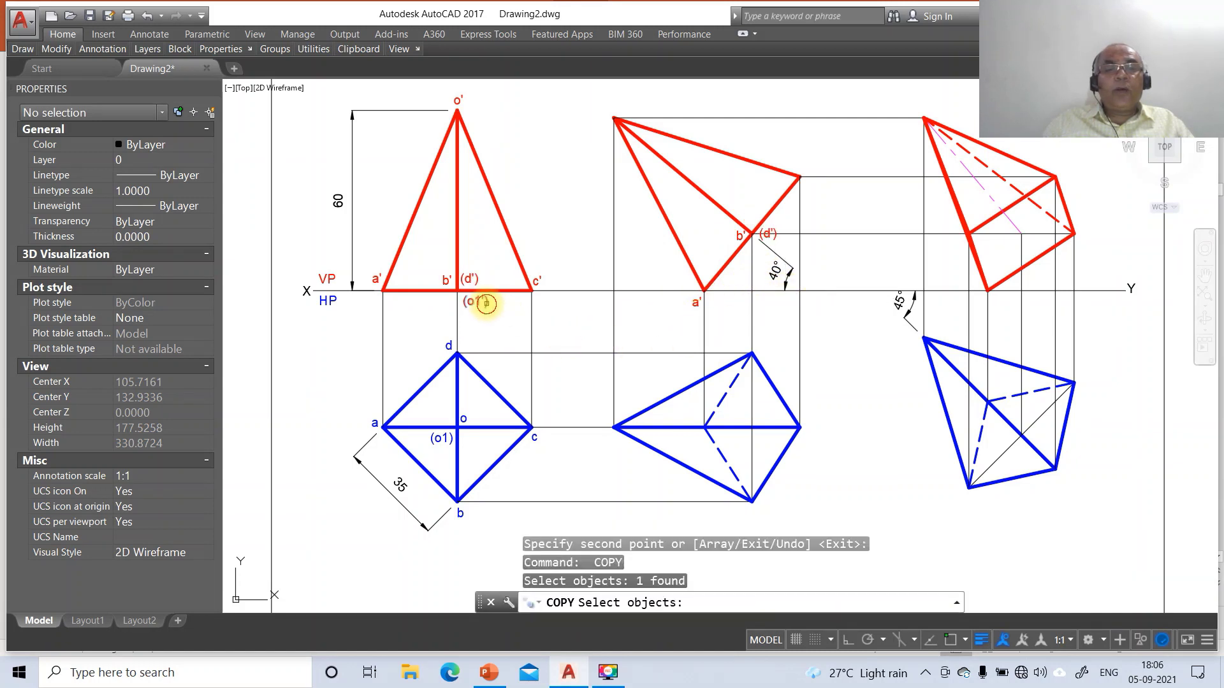
key("Return")
left_click(502, 340)
left_click(785, 294)
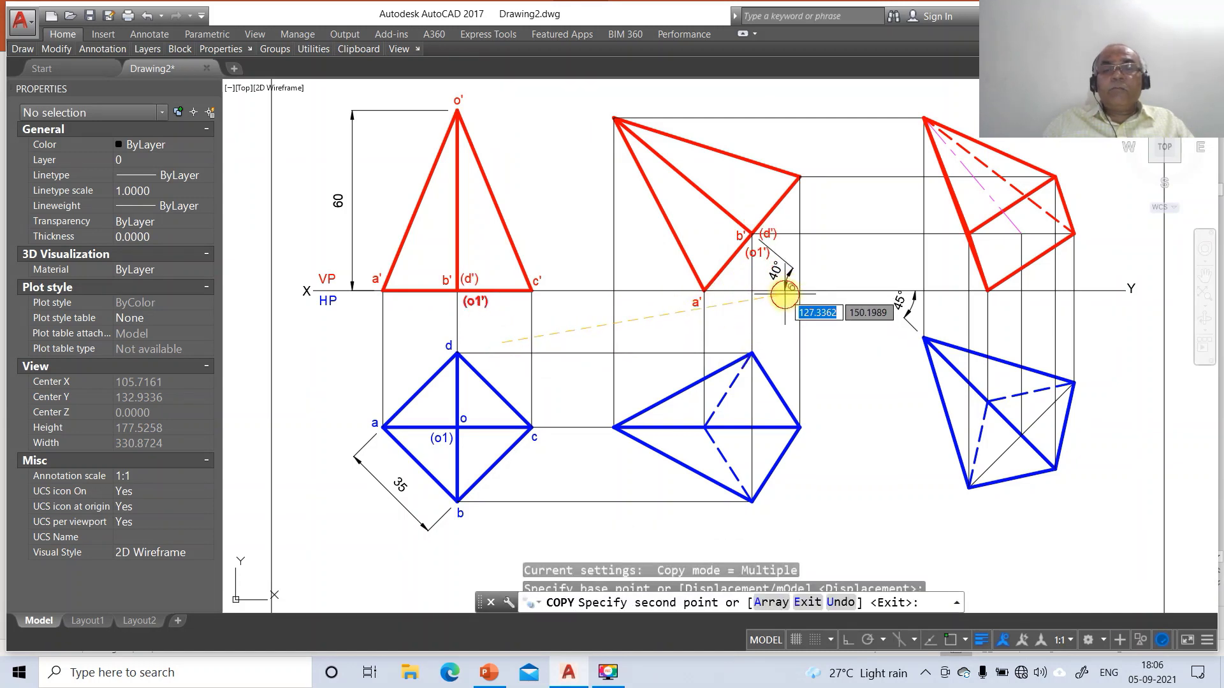
key("Return")
key("Return")
Copy c' to the middle view's c' corner and o' to its apex, then select the o label
left_click(540, 287)
key("Return")
left_click(549, 330)
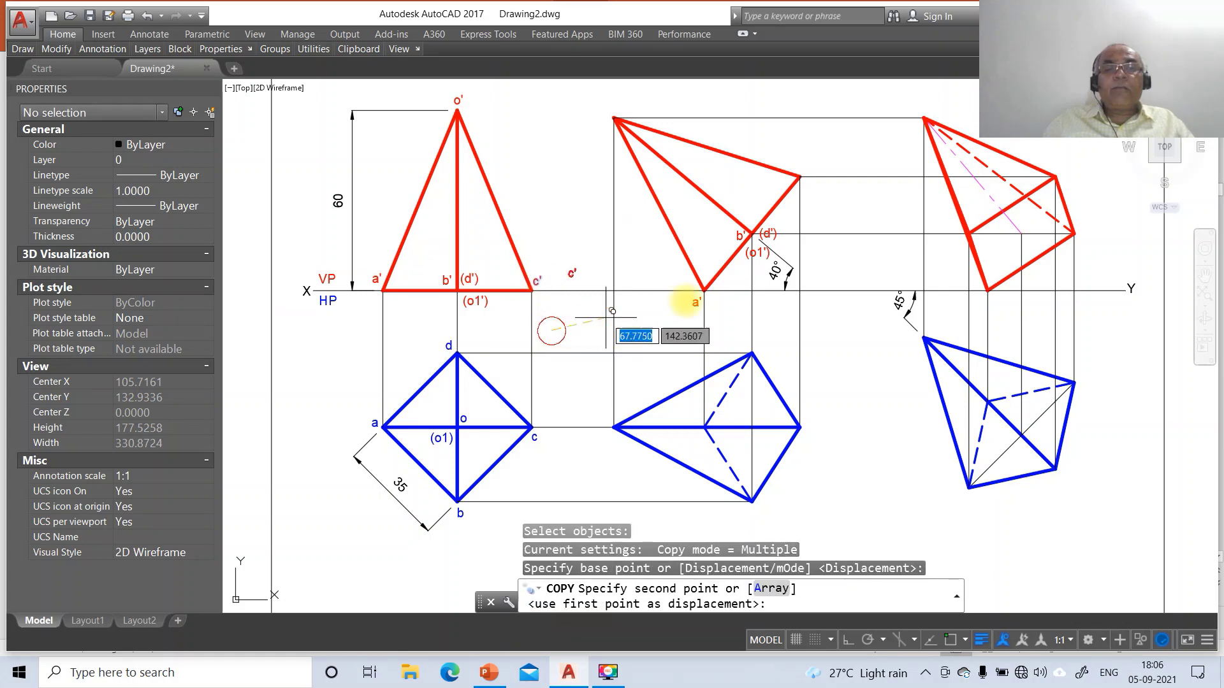
left_click(817, 217)
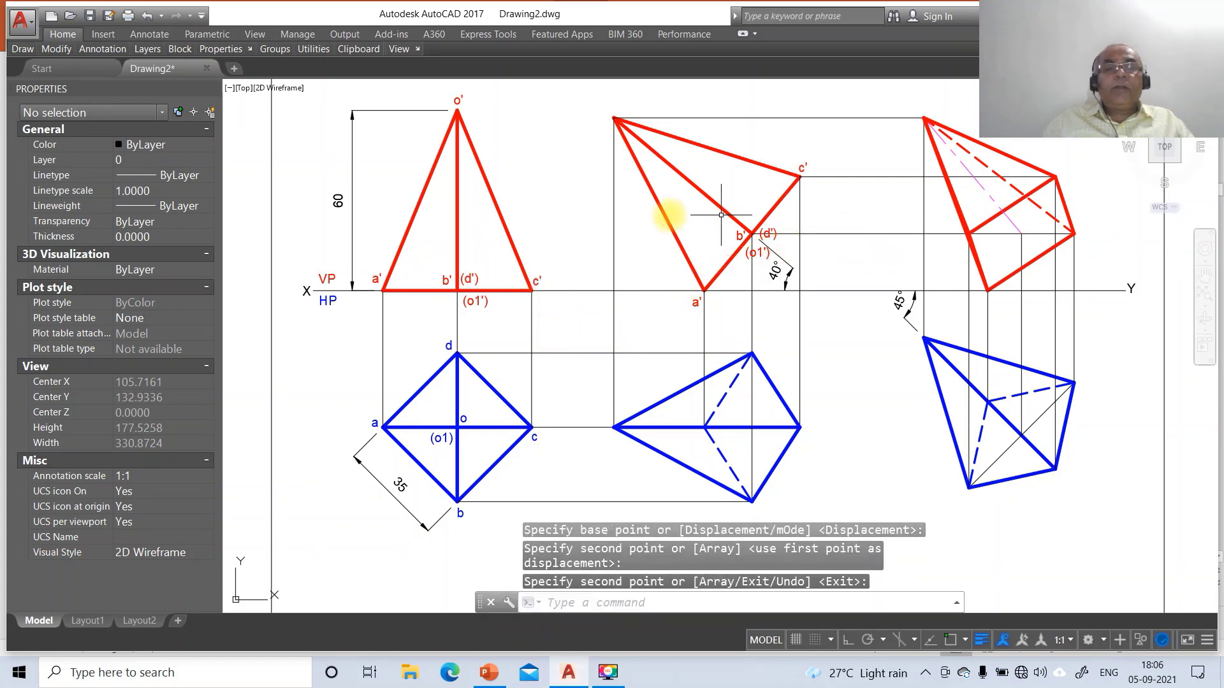
key("Return")
key("Return")
left_click(458, 102)
key("Return")
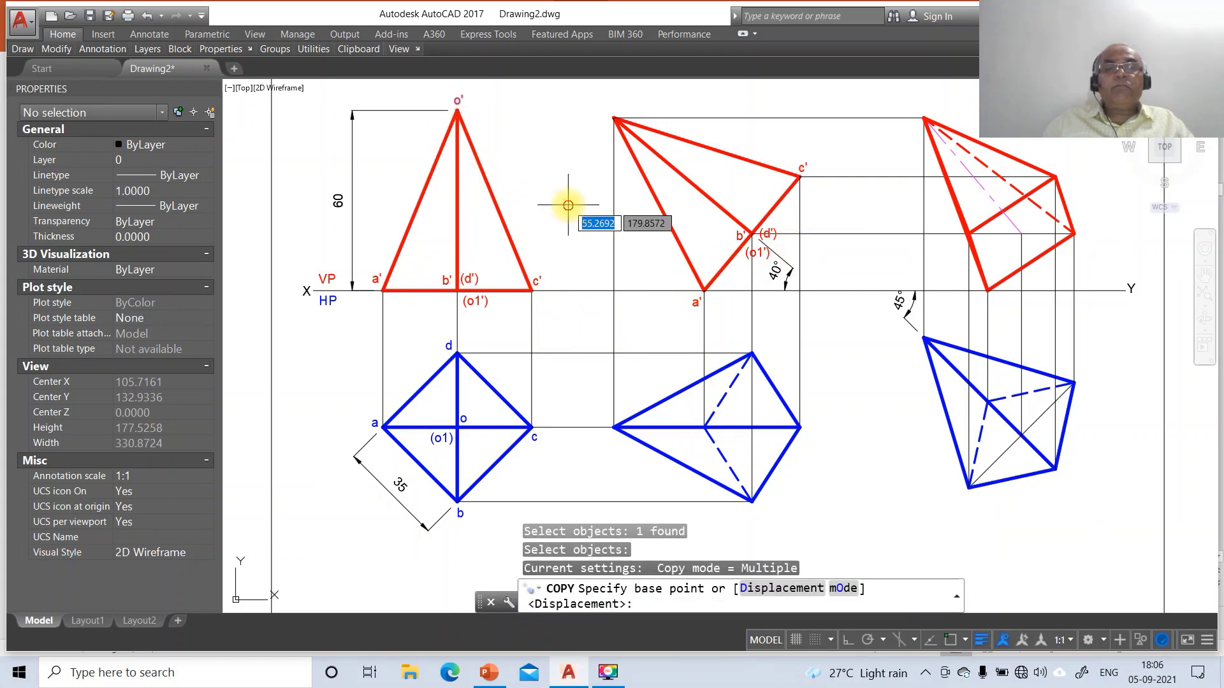
left_click(567, 204)
left_click(718, 213)
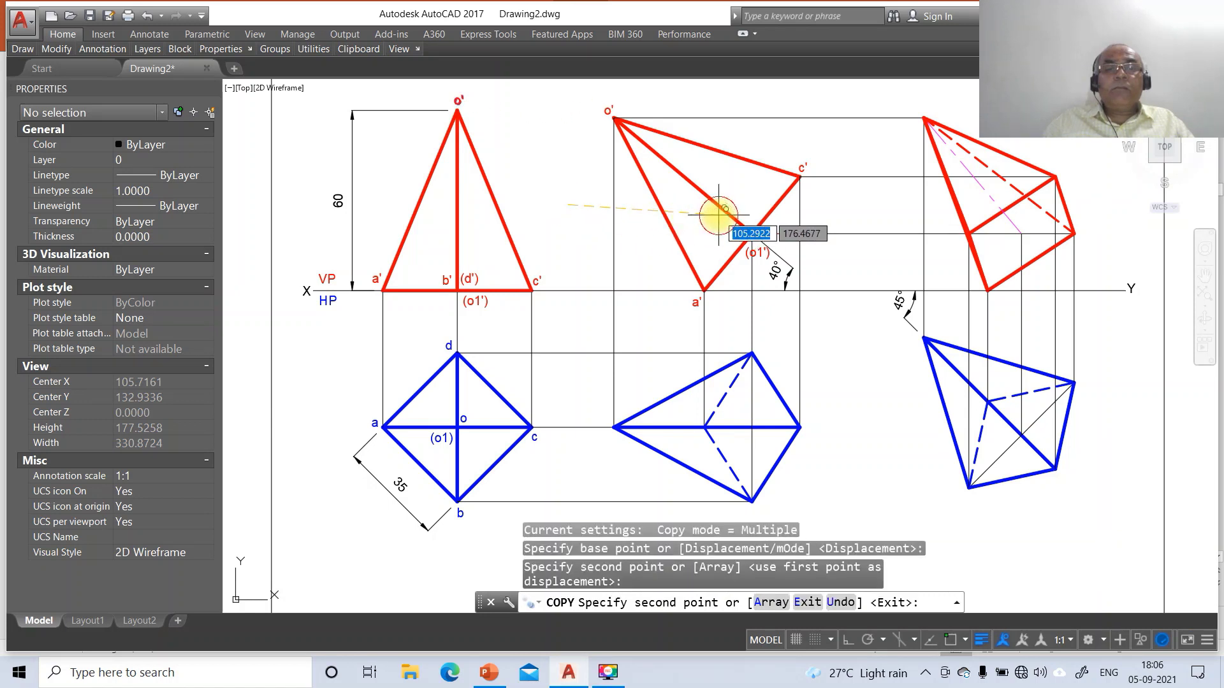
key("Return")
key("Return")
left_click(462, 419)
key("Return")
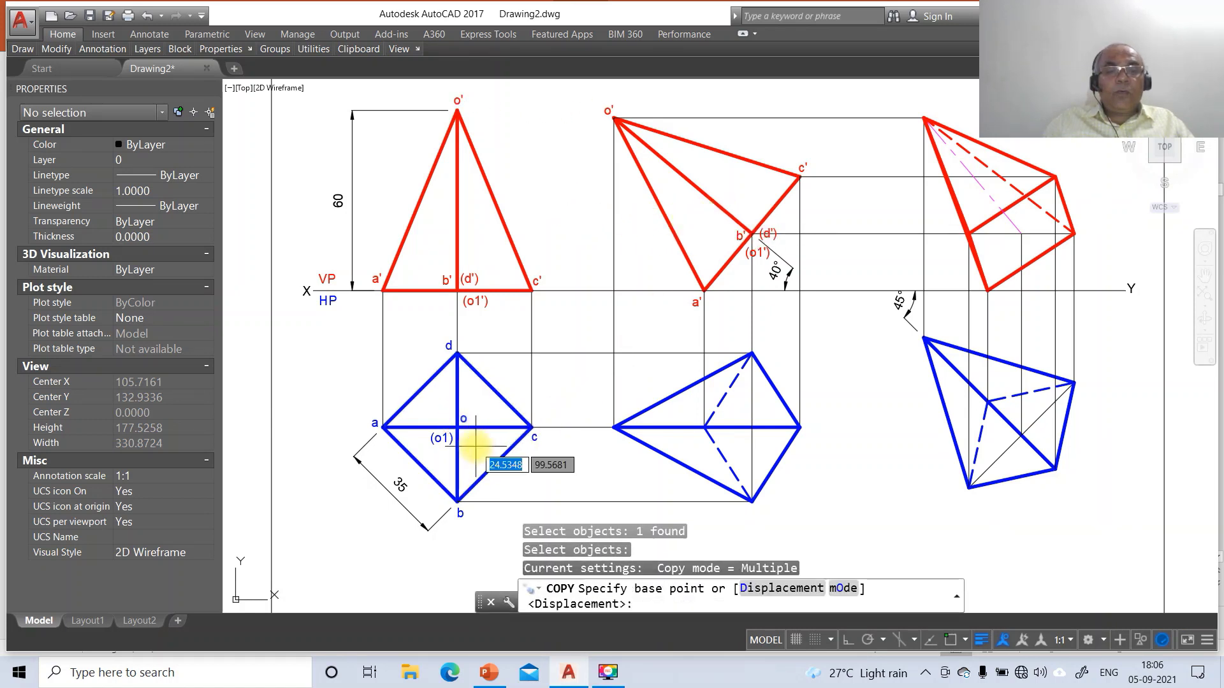
Copy the o and (o1) labels into both the middle and right top views
left_click(475, 447)
left_click(621, 464)
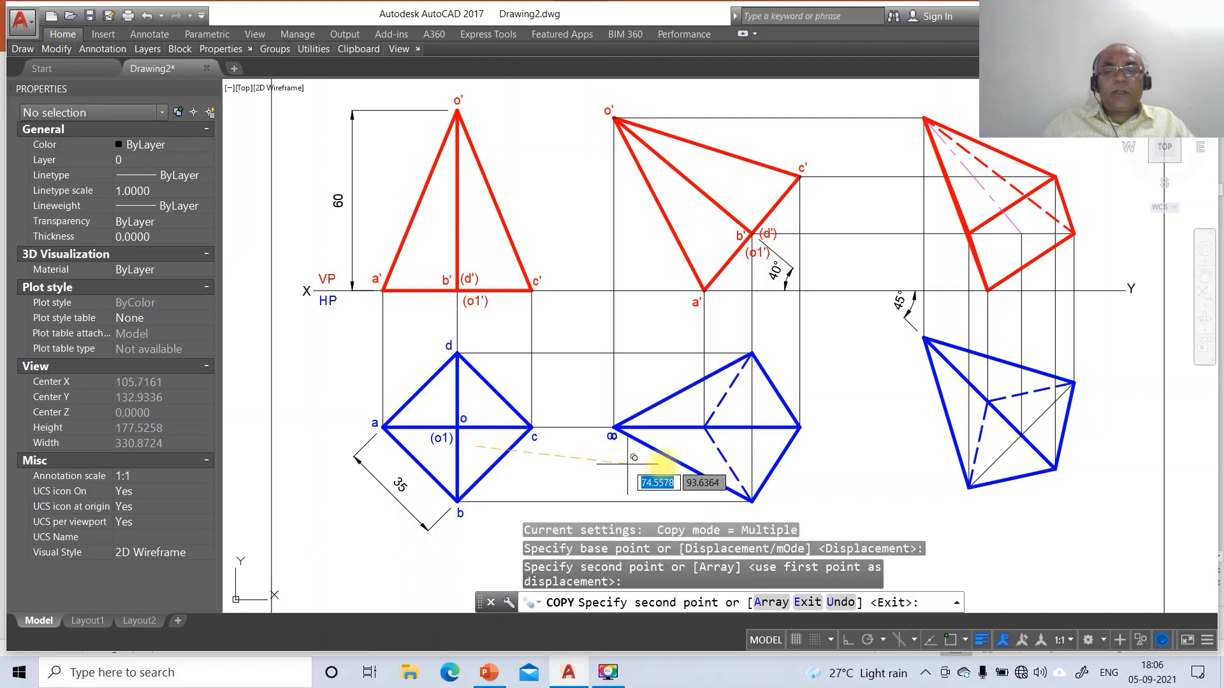
left_click(927, 370)
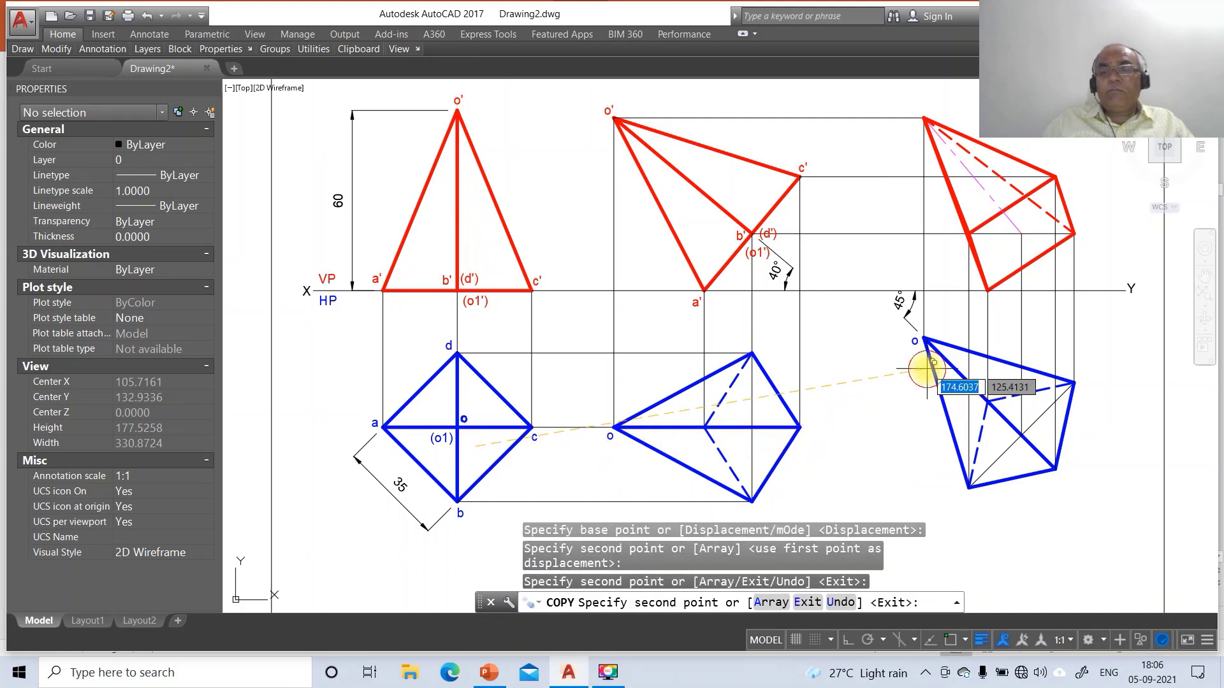
key("Return")
key("Return")
left_click(440, 440)
key("Return")
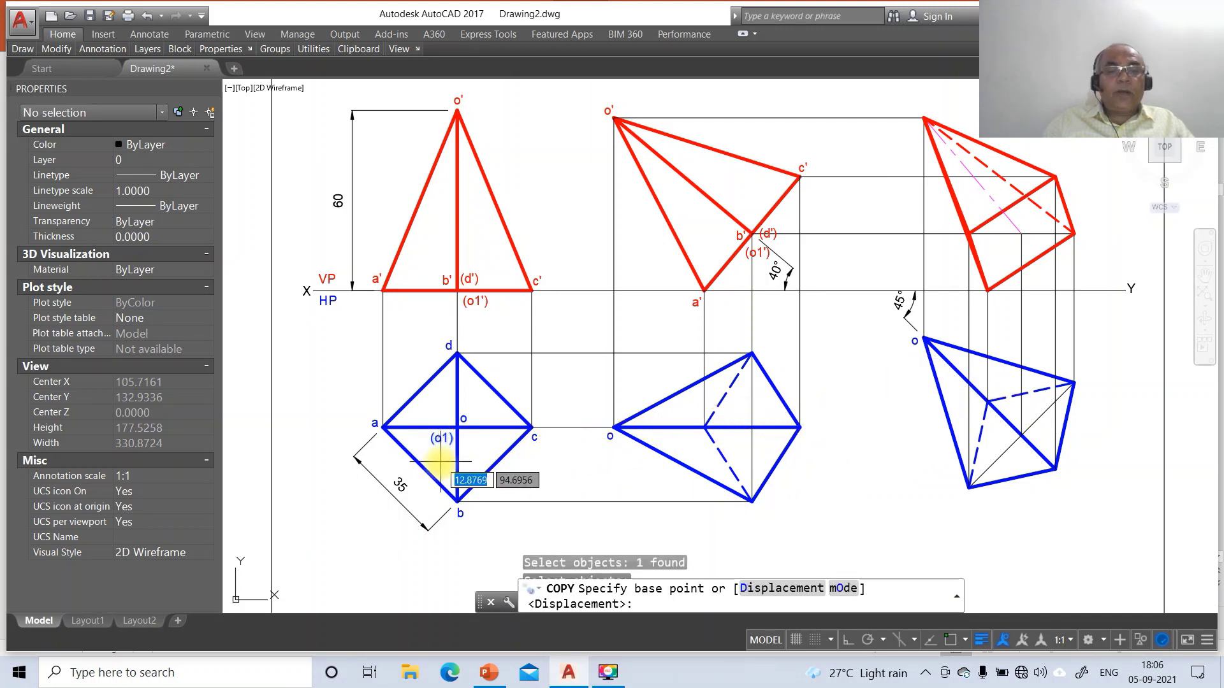
left_click(448, 457)
left_click(765, 467)
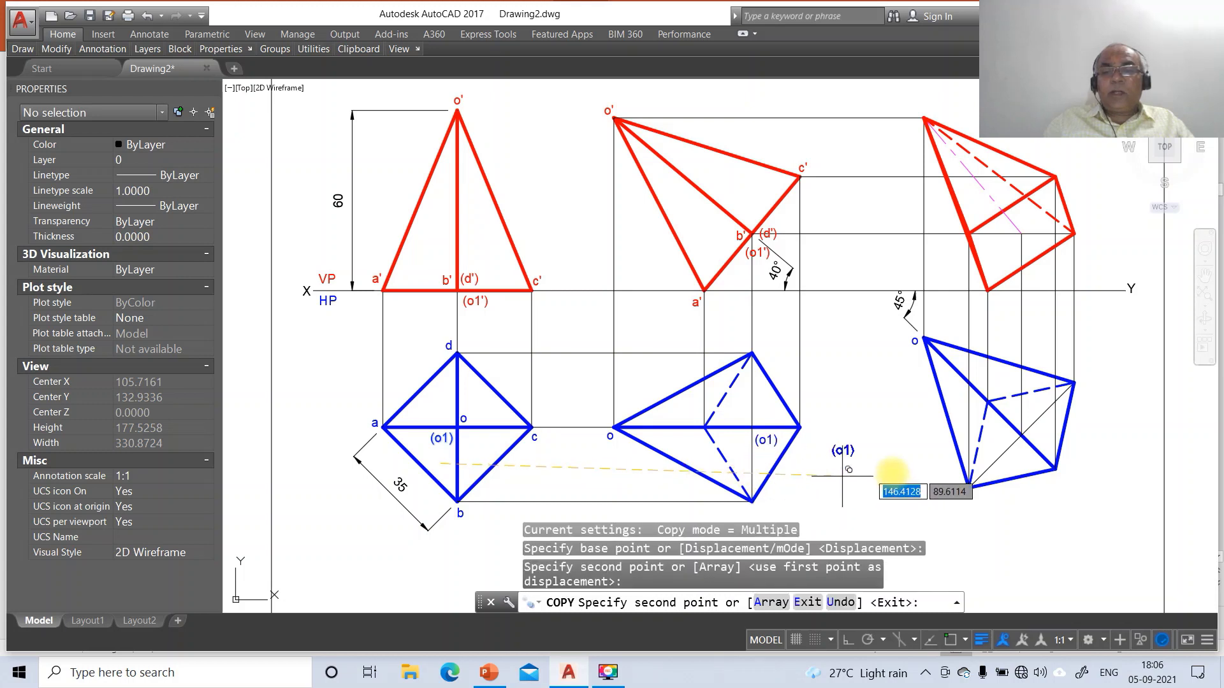
left_click(1019, 470)
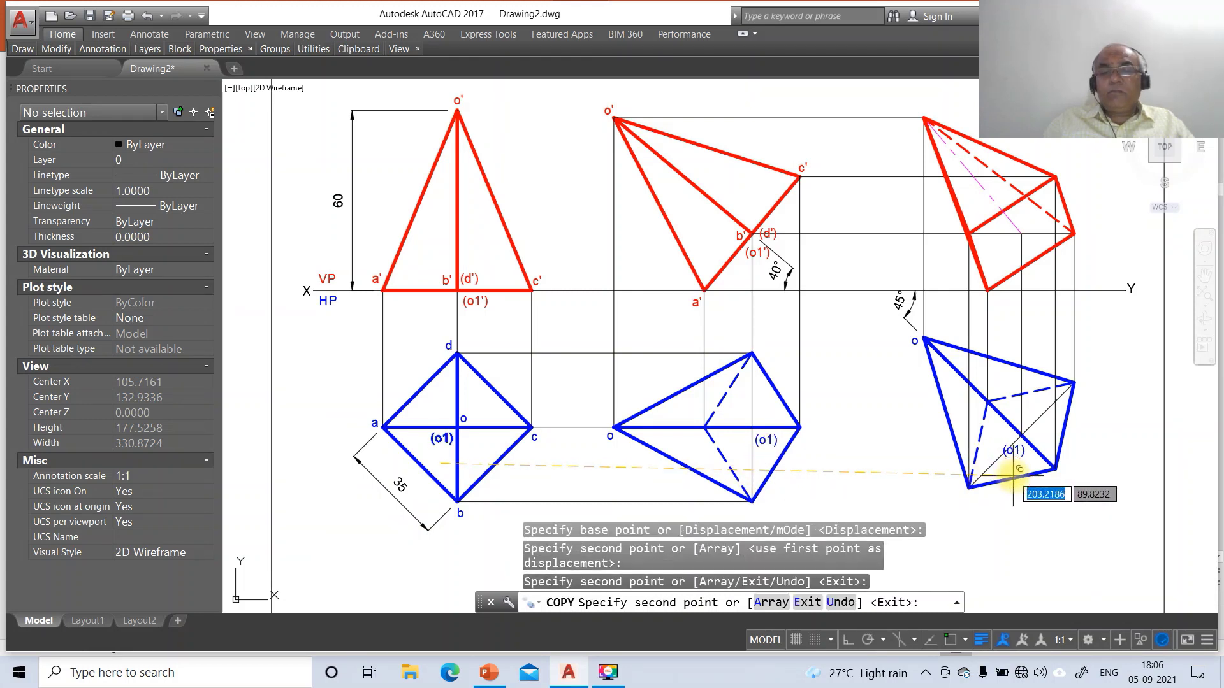
key("Return")
key("Return")
Copy label a into the middle and right top views, and b into the middle one
left_click(373, 423)
key("Return")
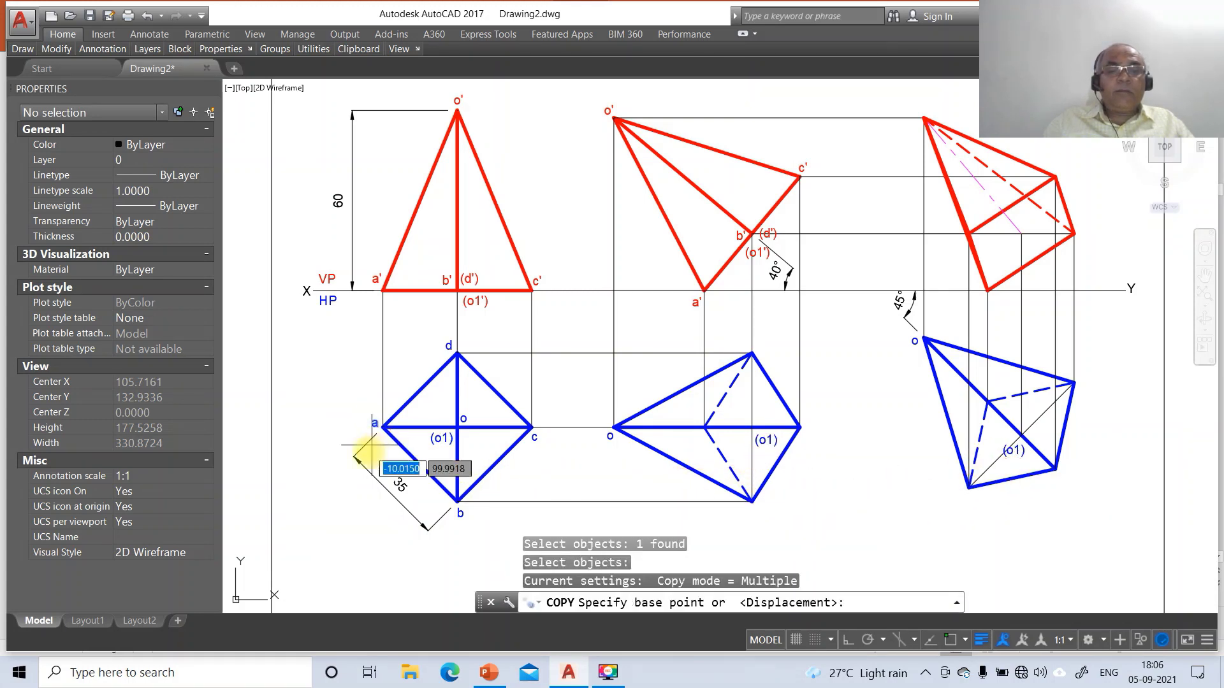
left_click(370, 455)
left_click(700, 464)
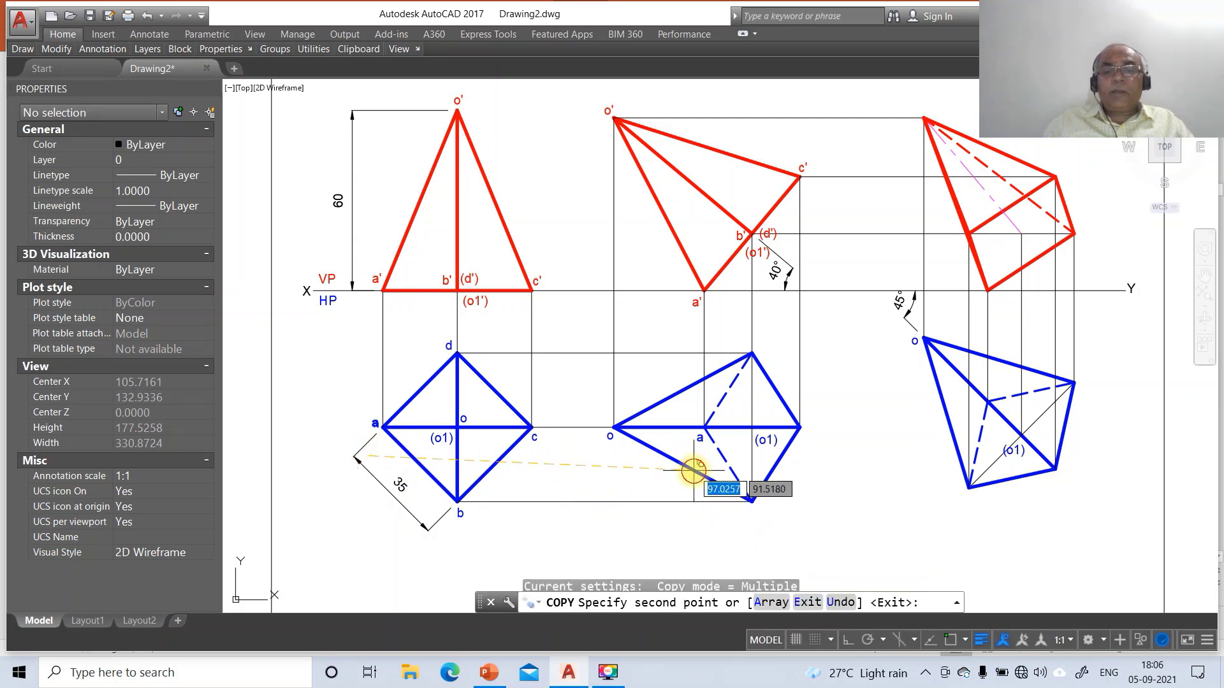
left_click(971, 438)
key("Return")
key("Return")
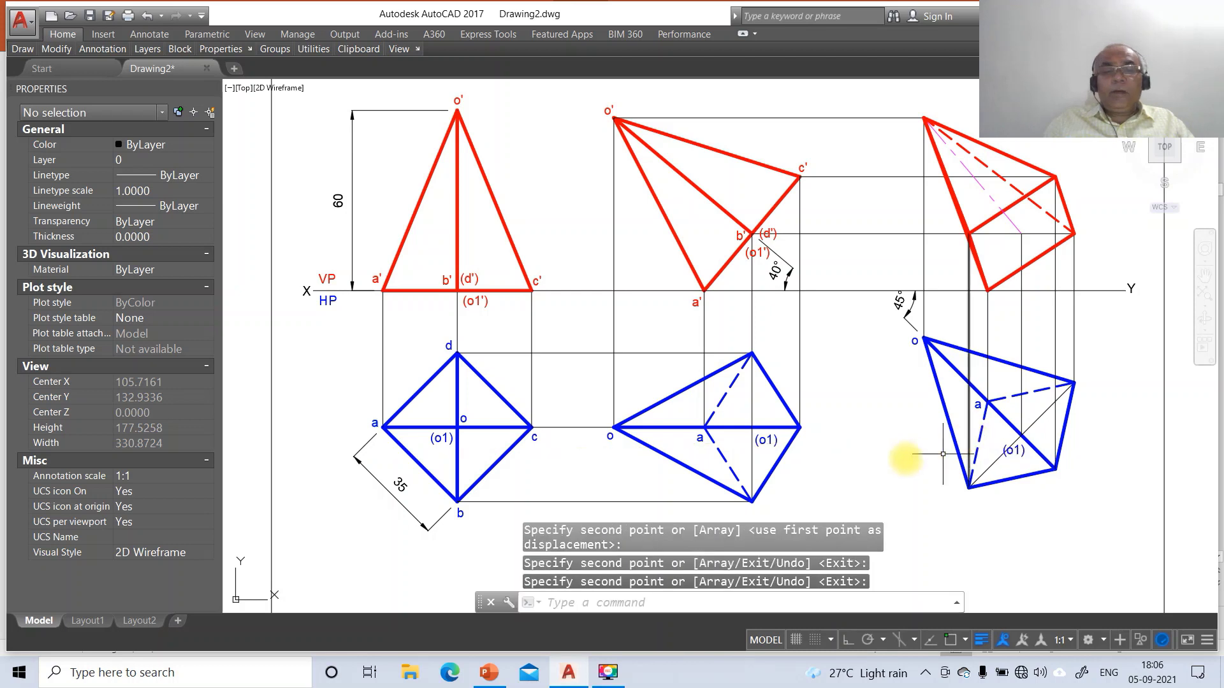
left_click(461, 513)
key("Return")
left_click(439, 528)
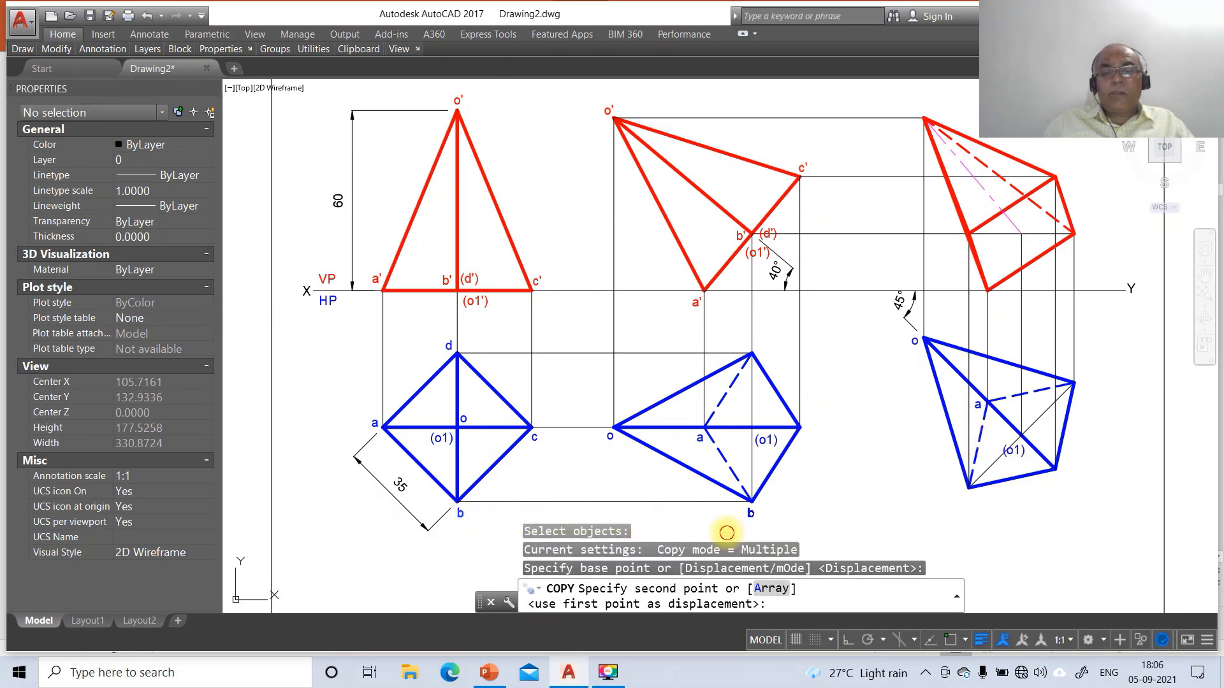
left_click(727, 533)
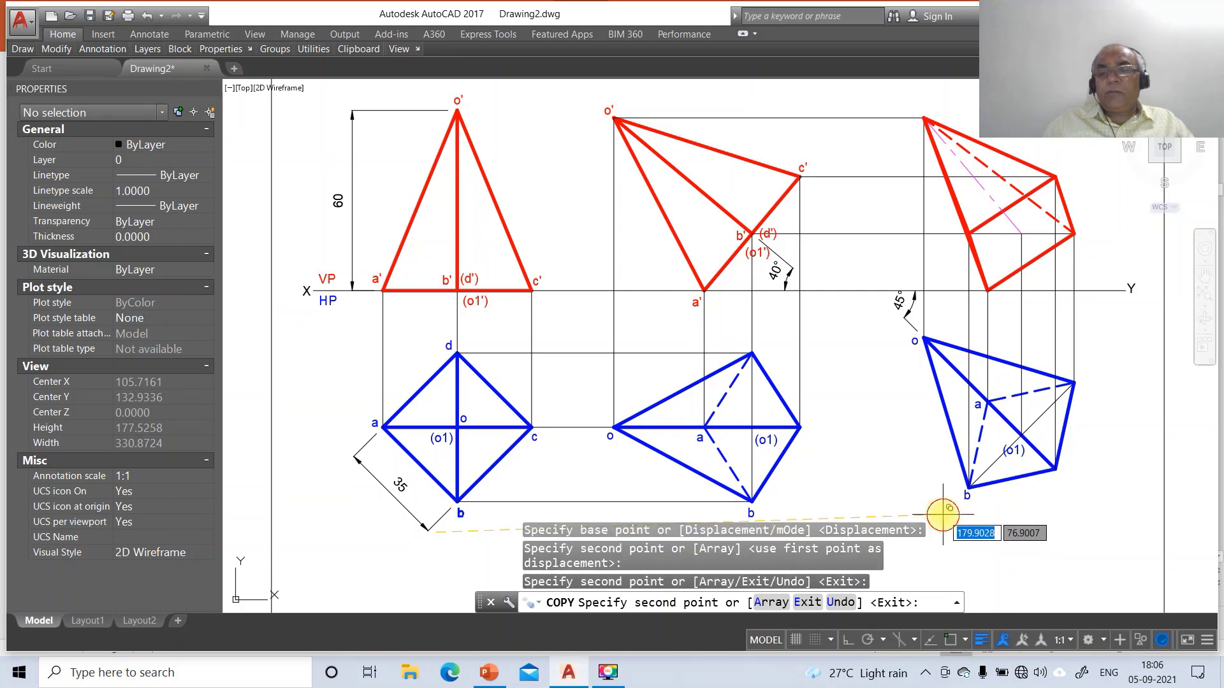
key("Return")
Copy the c and d labels onto their corners in the middle and right top views
key("Return")
left_click(535, 438)
key("Return")
left_click(528, 444)
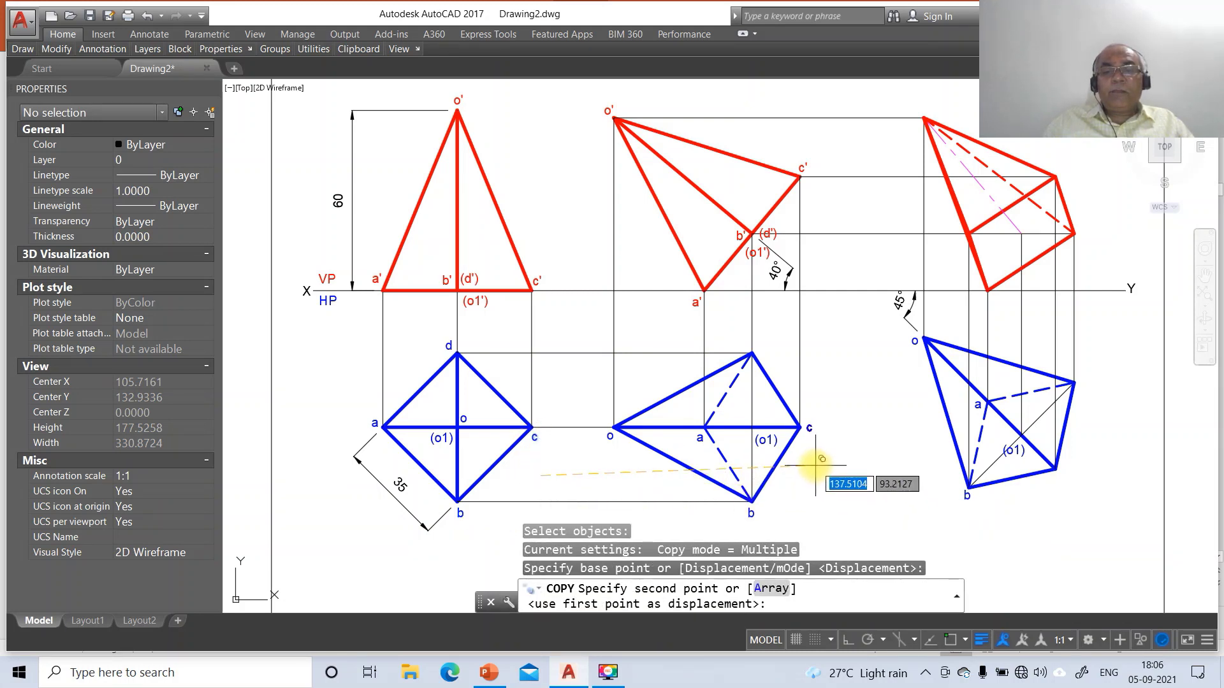
left_click(816, 466)
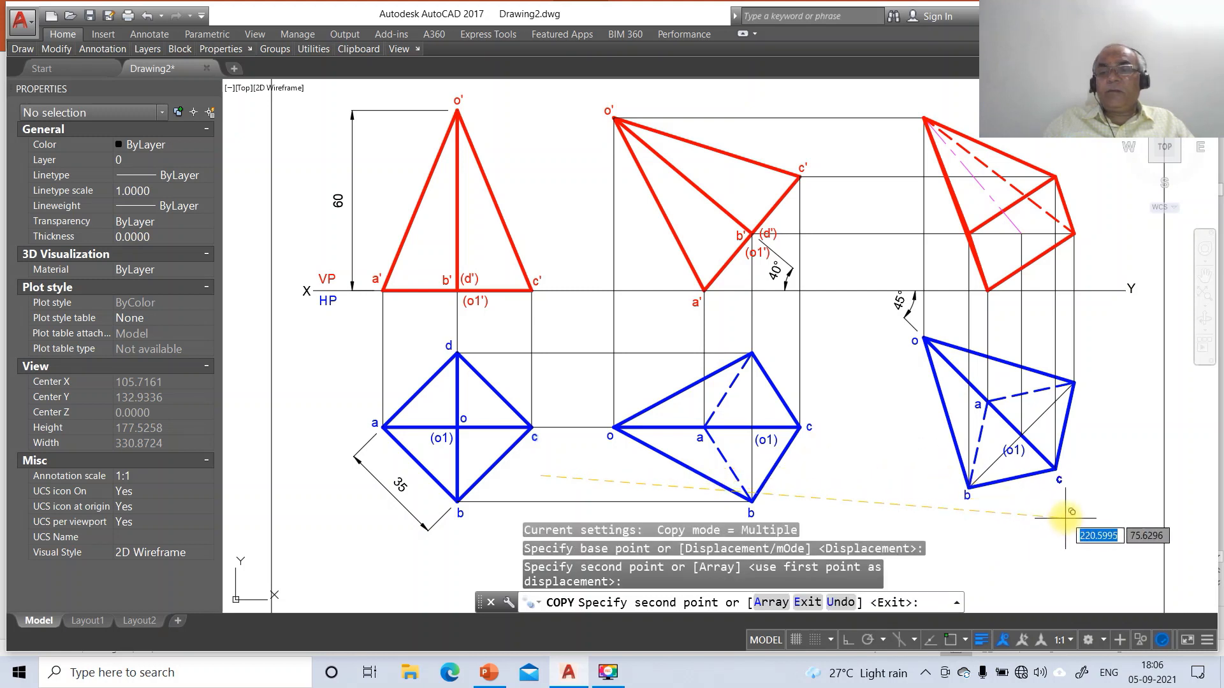
left_click(1053, 482)
key("Return")
key("Return")
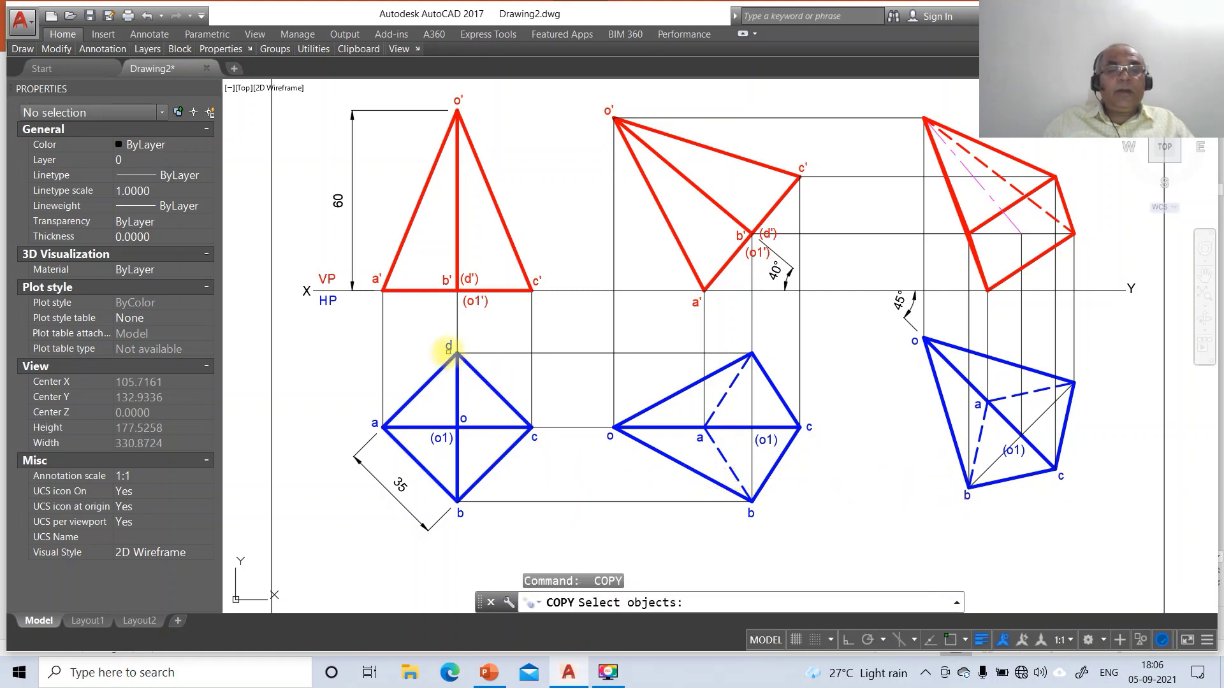
left_click(448, 347)
key("Return")
left_click(464, 404)
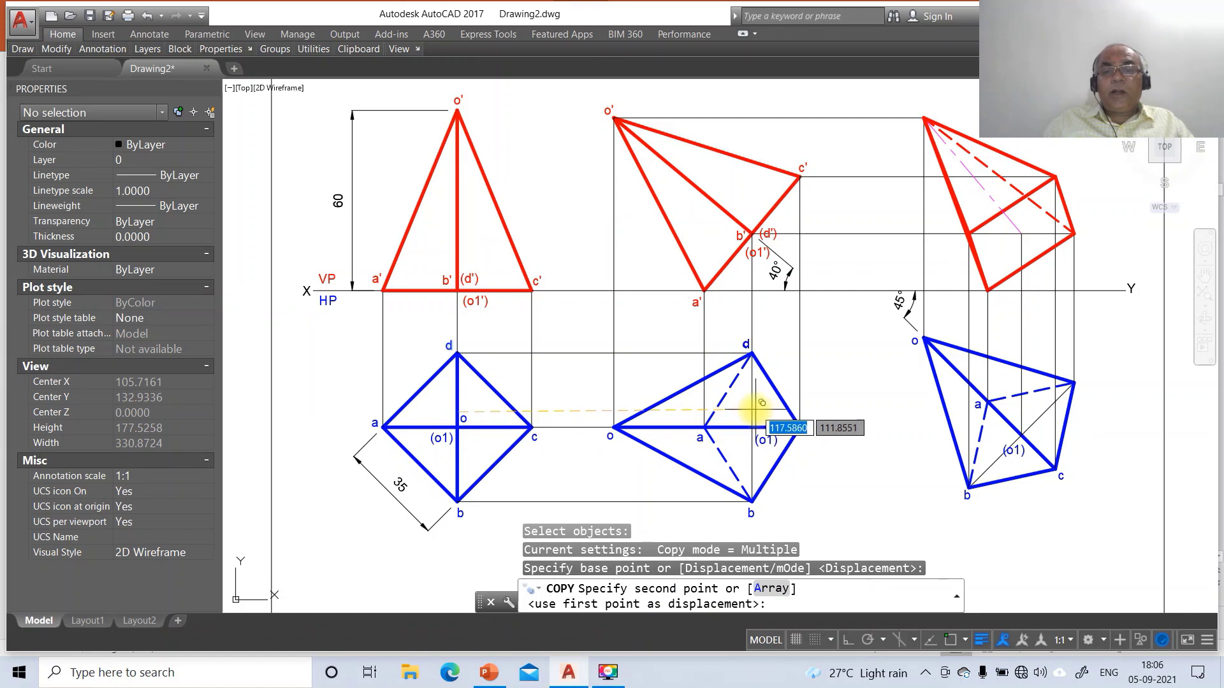
left_click(762, 403)
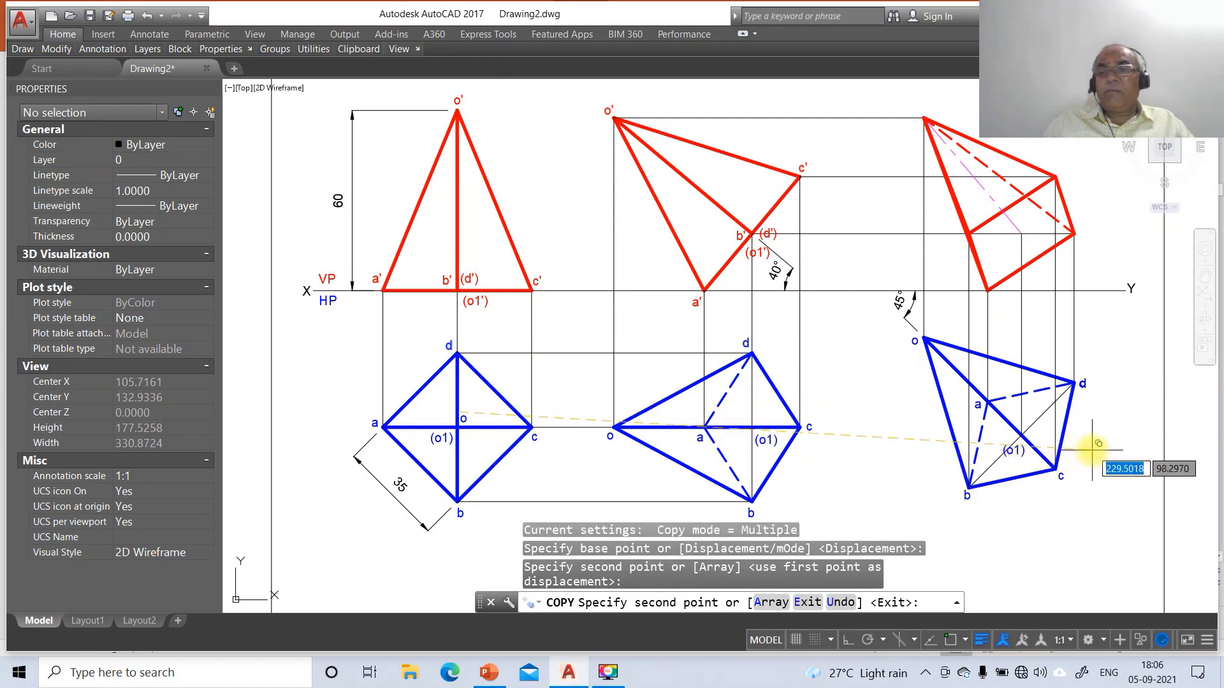
left_click(1098, 444)
key("Return")
Start DTEXT labels with default height and rotation at the right front view's apex and base corner a'
type("dt")
key("Return")
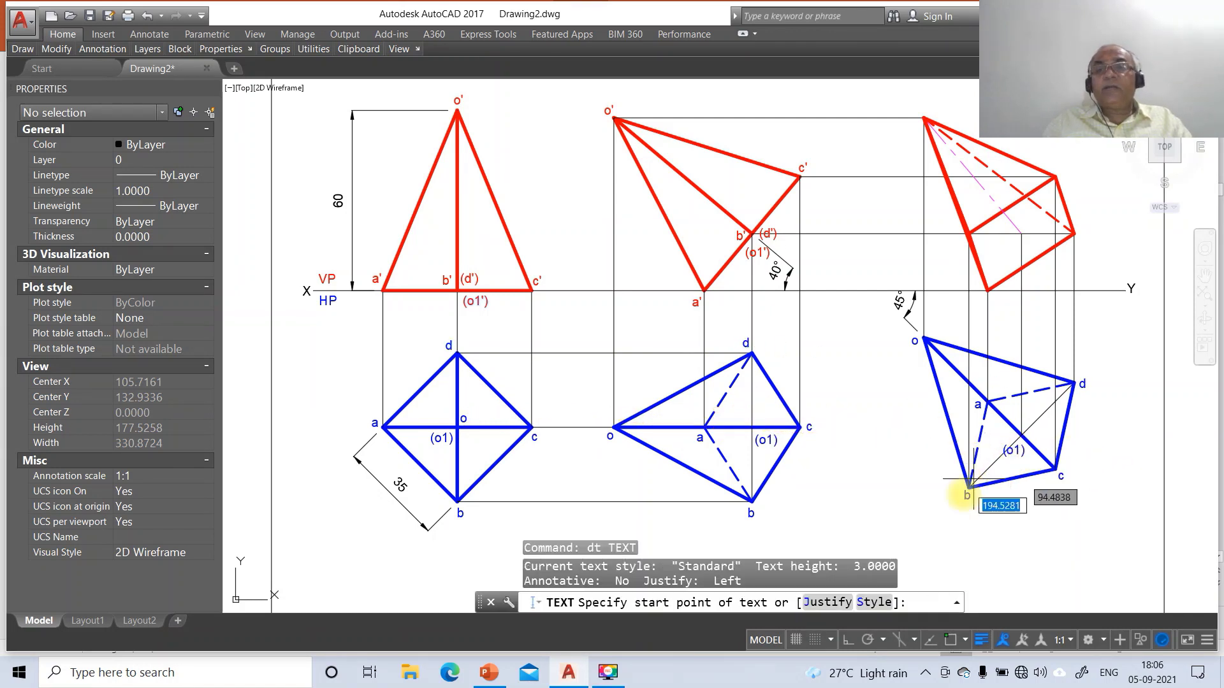
left_click(918, 115)
key("Return")
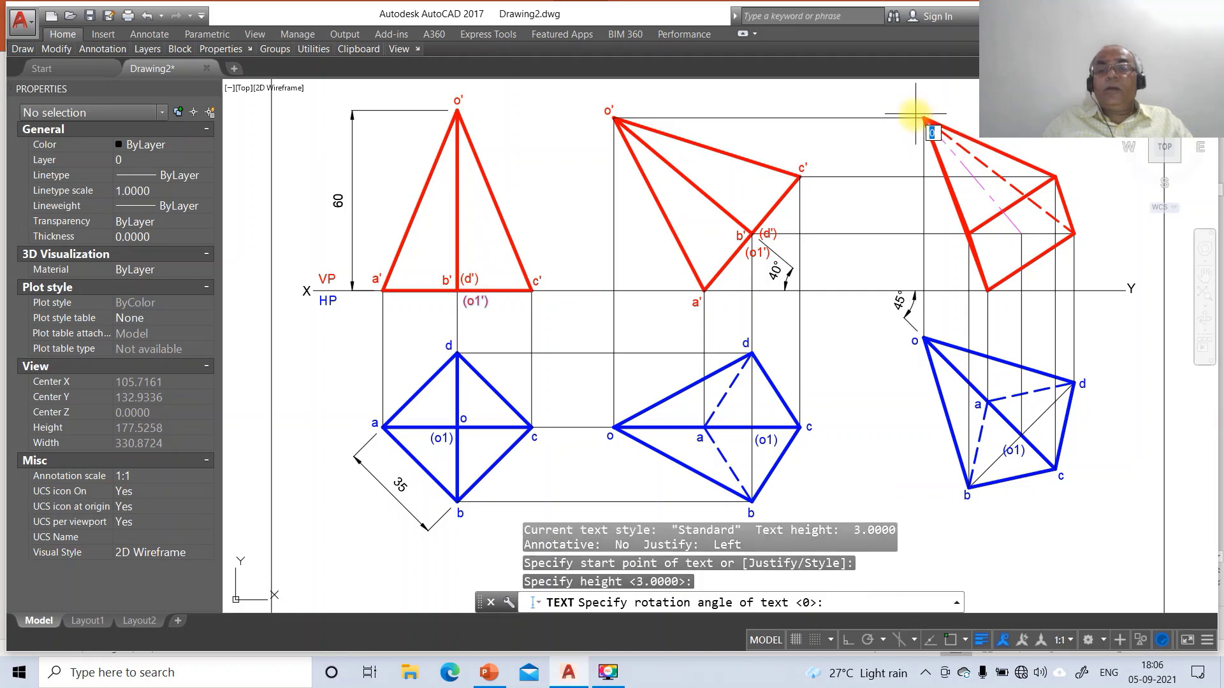
key("Return")
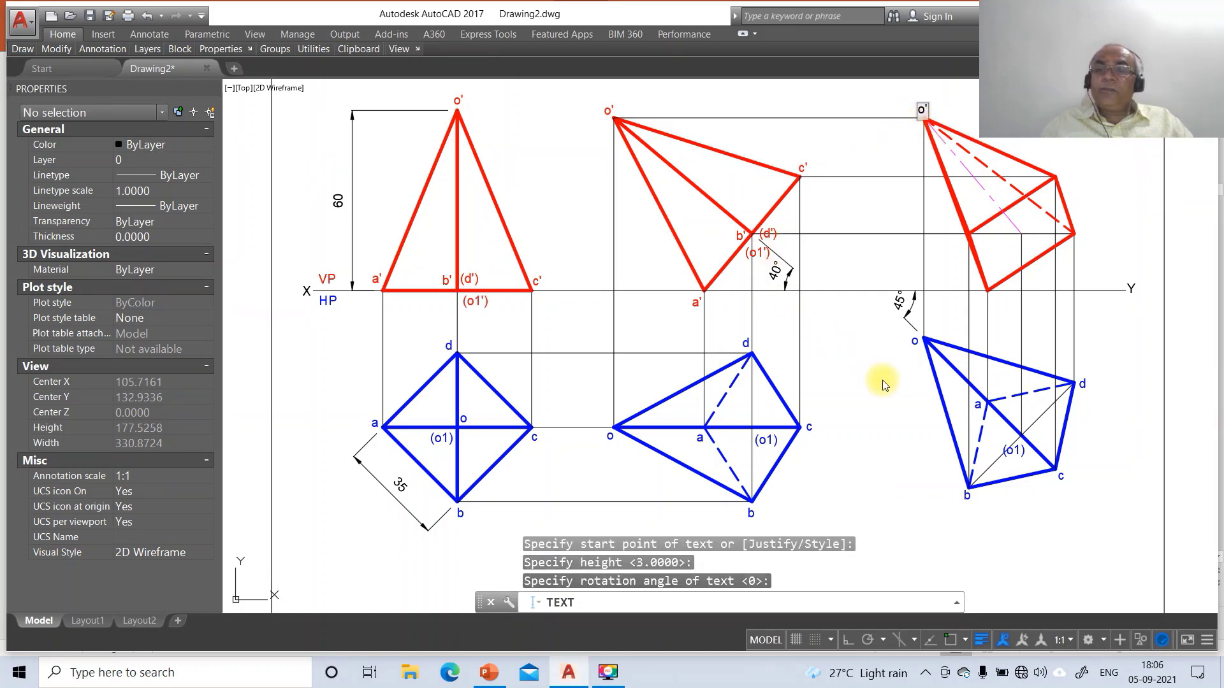
left_click(977, 305)
type("a'")
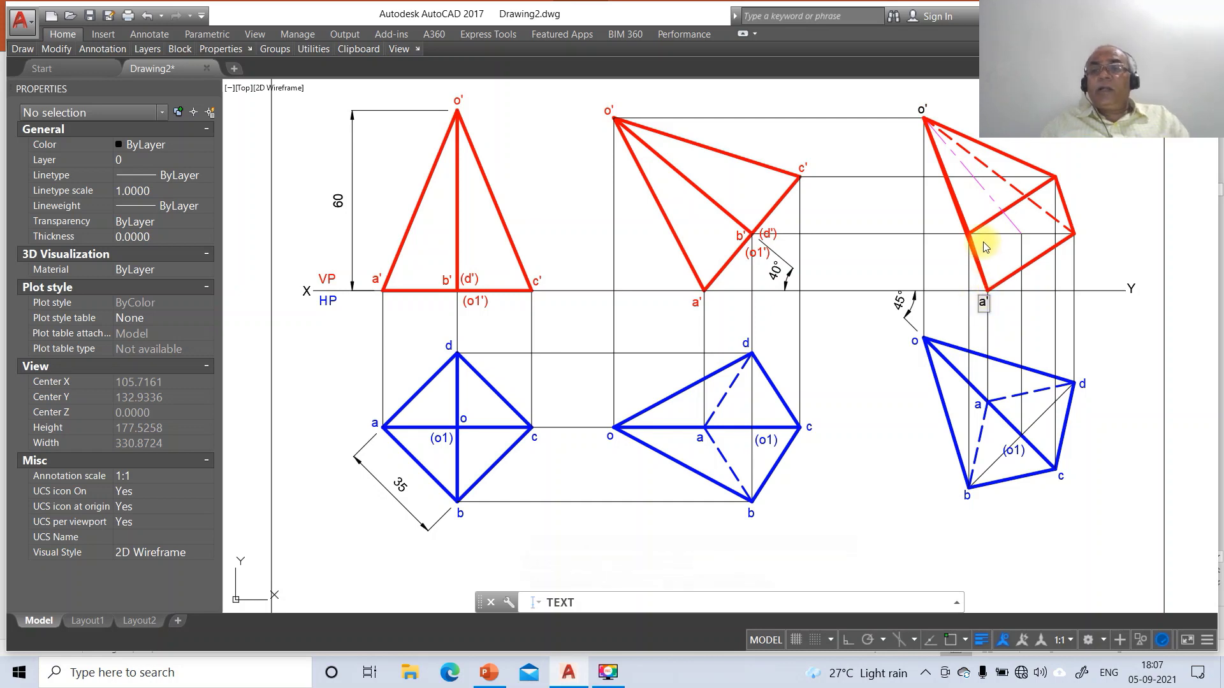
Add the b', c', d' and o1' labels at the remaining corners of the right front view
left_click(982, 246)
type("b'")
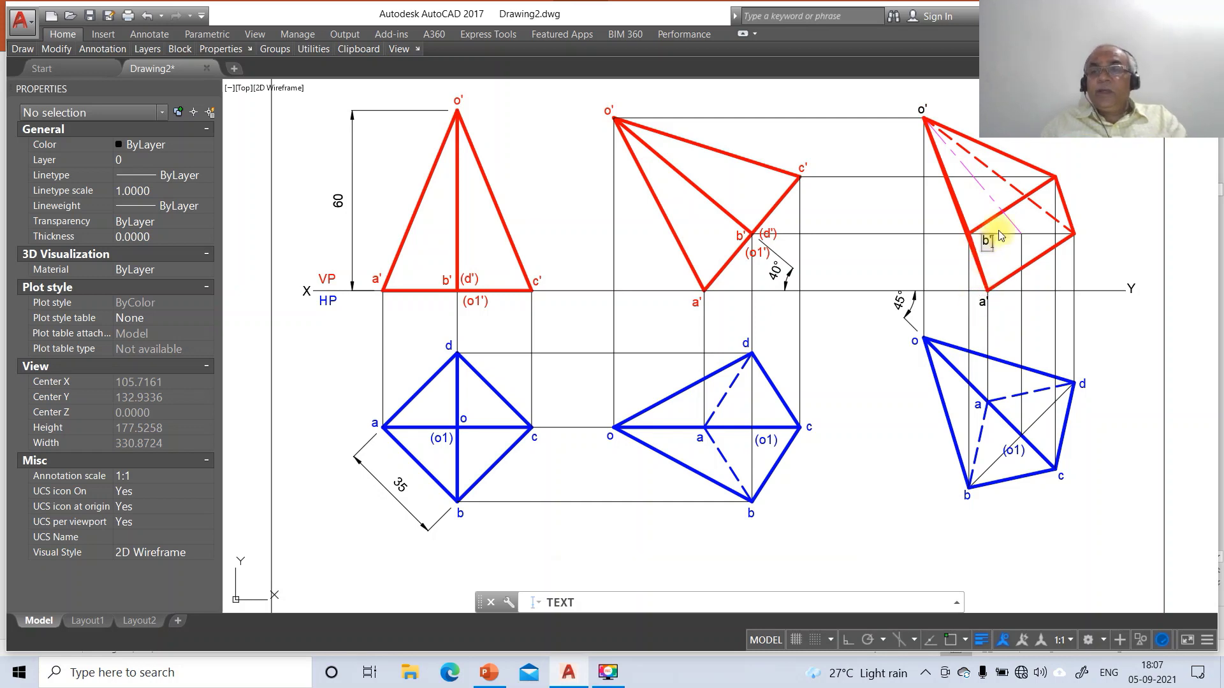
left_click(1059, 173)
type("c")
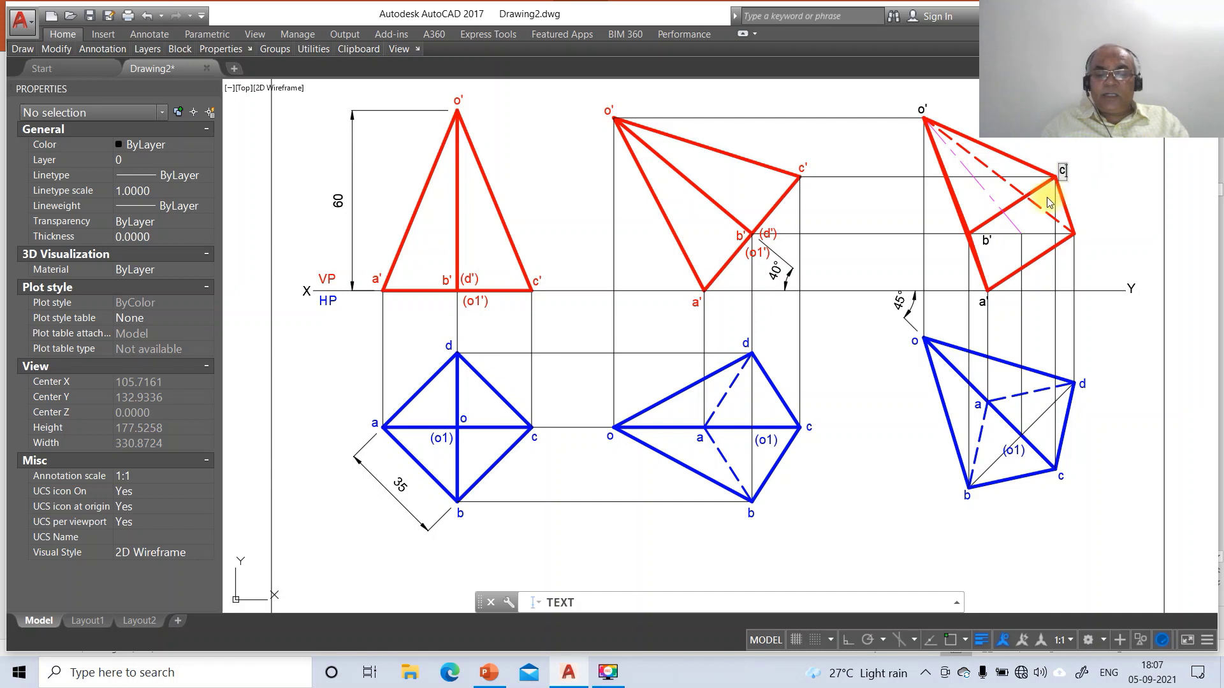
type("'")
left_click(1078, 234)
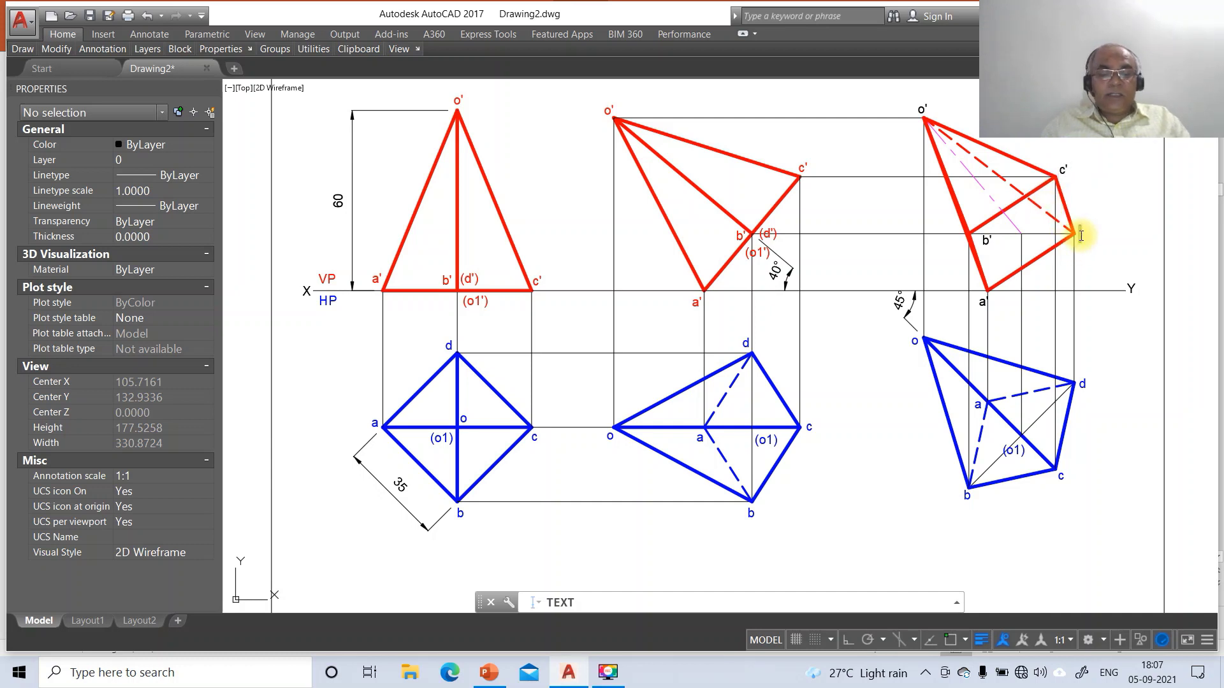
type("d'")
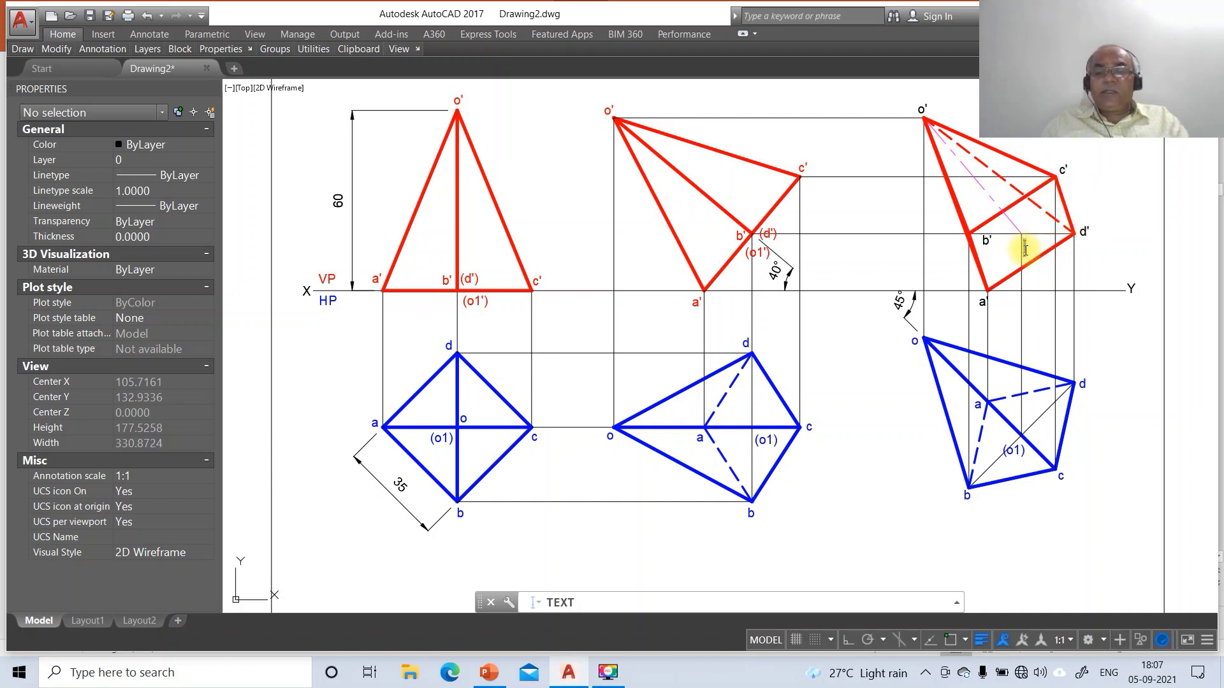
type("o1'")
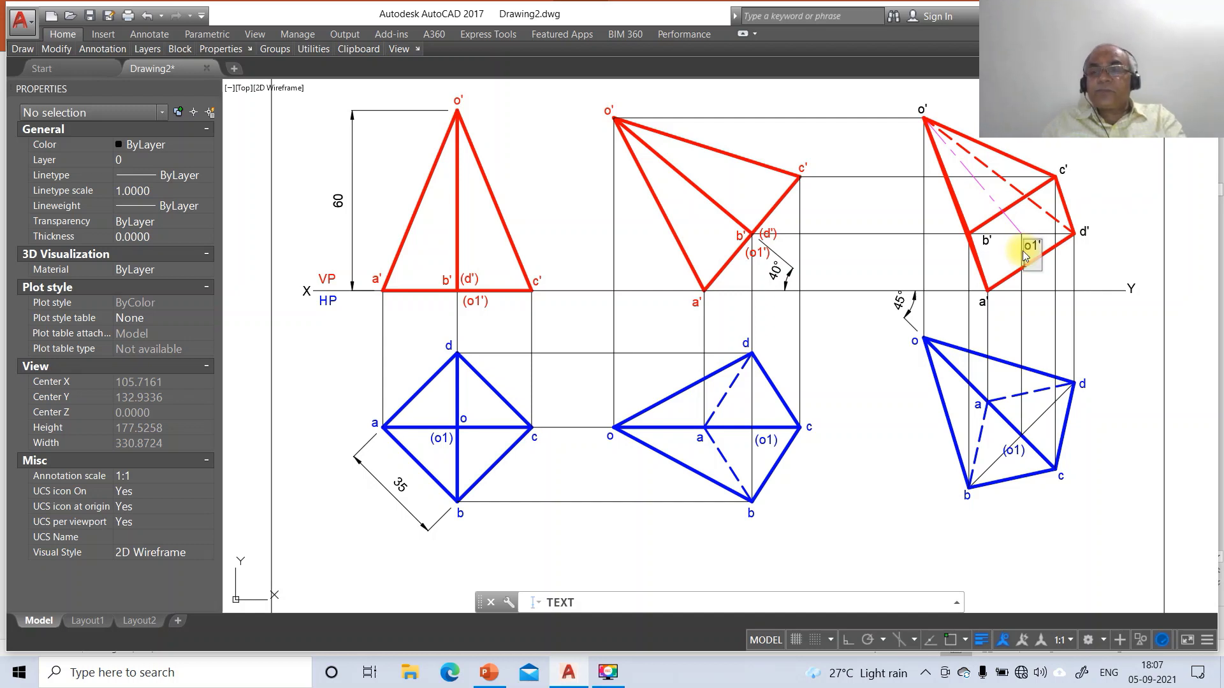
key("Return")
key("Return")
type("m")
key("Return")
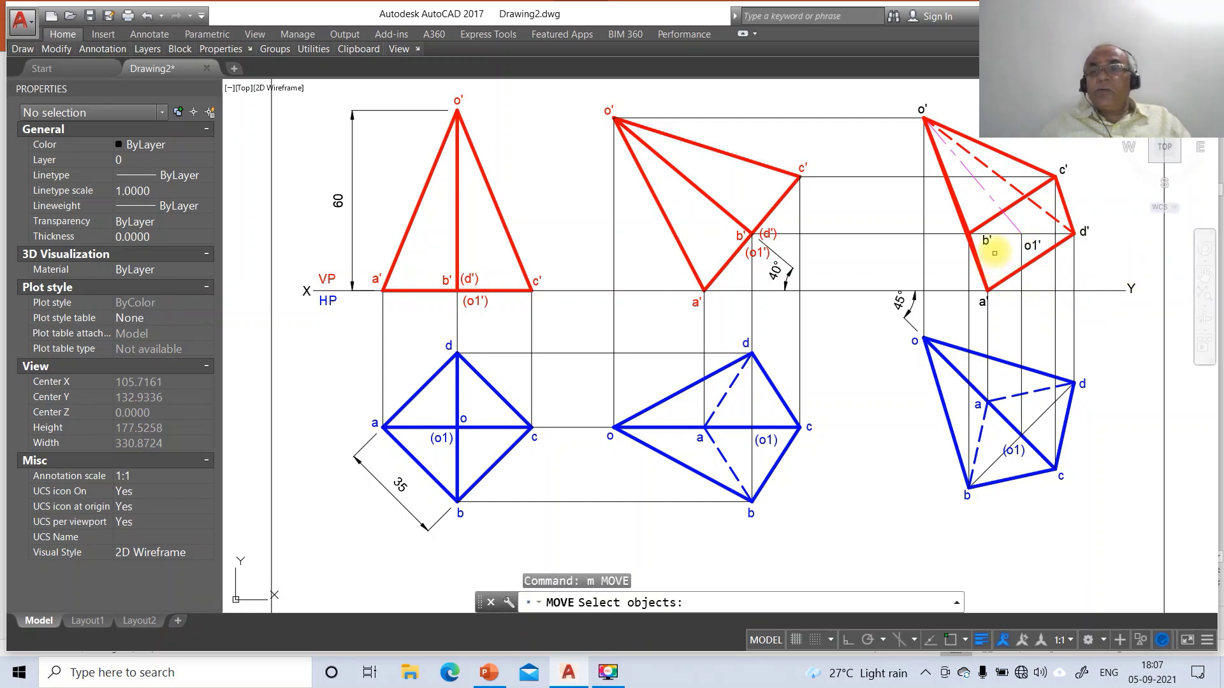
Move the b' and c' labels beside their corners in the right front view
left_click(995, 253)
key("Return")
left_click(993, 255)
left_click(1005, 261)
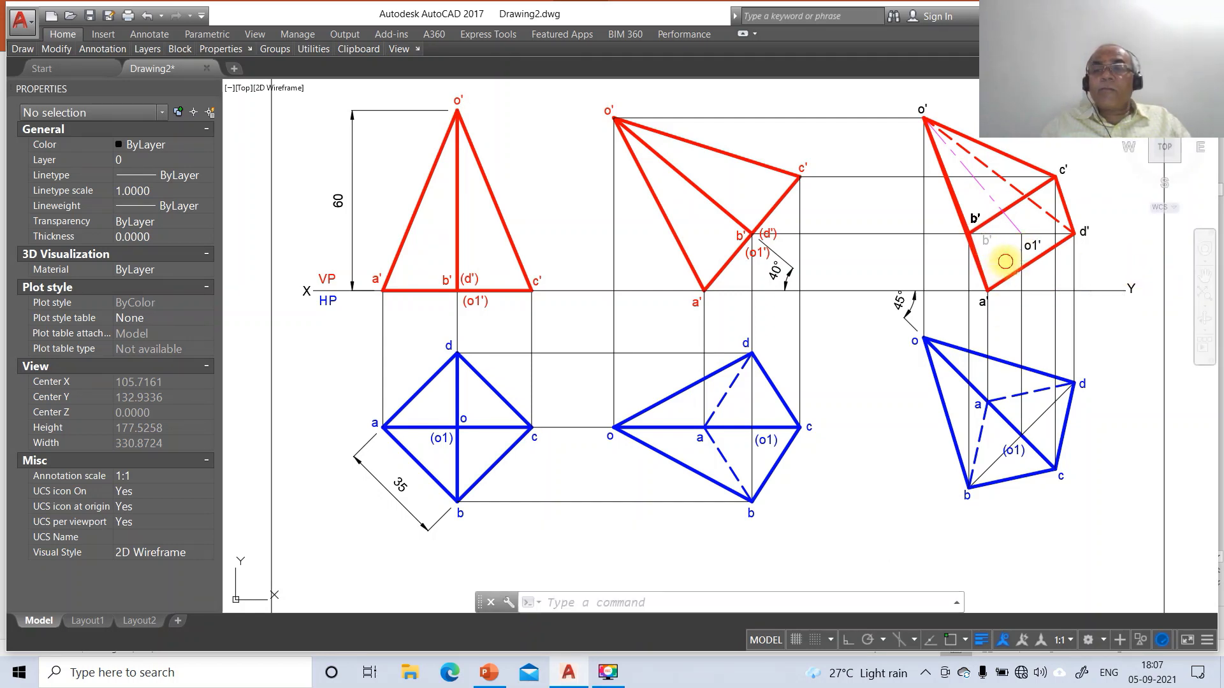
key("Return")
left_click(1063, 168)
key("Return")
left_click(1088, 198)
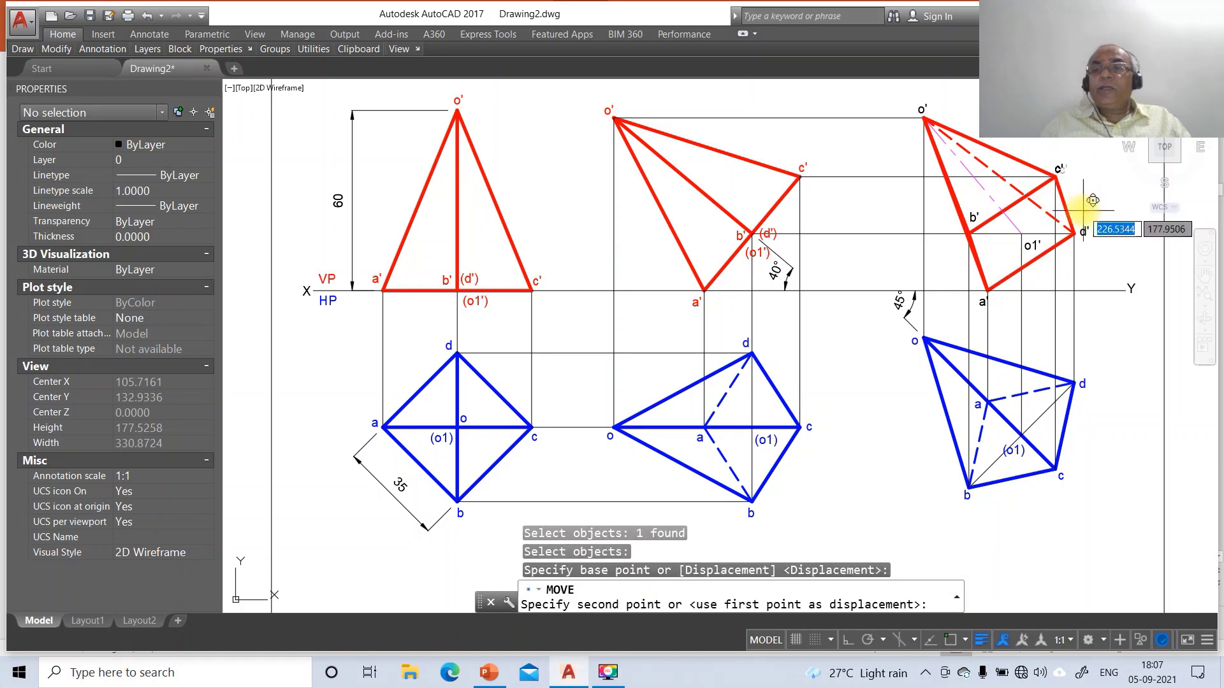
left_click(1090, 203)
key("Return")
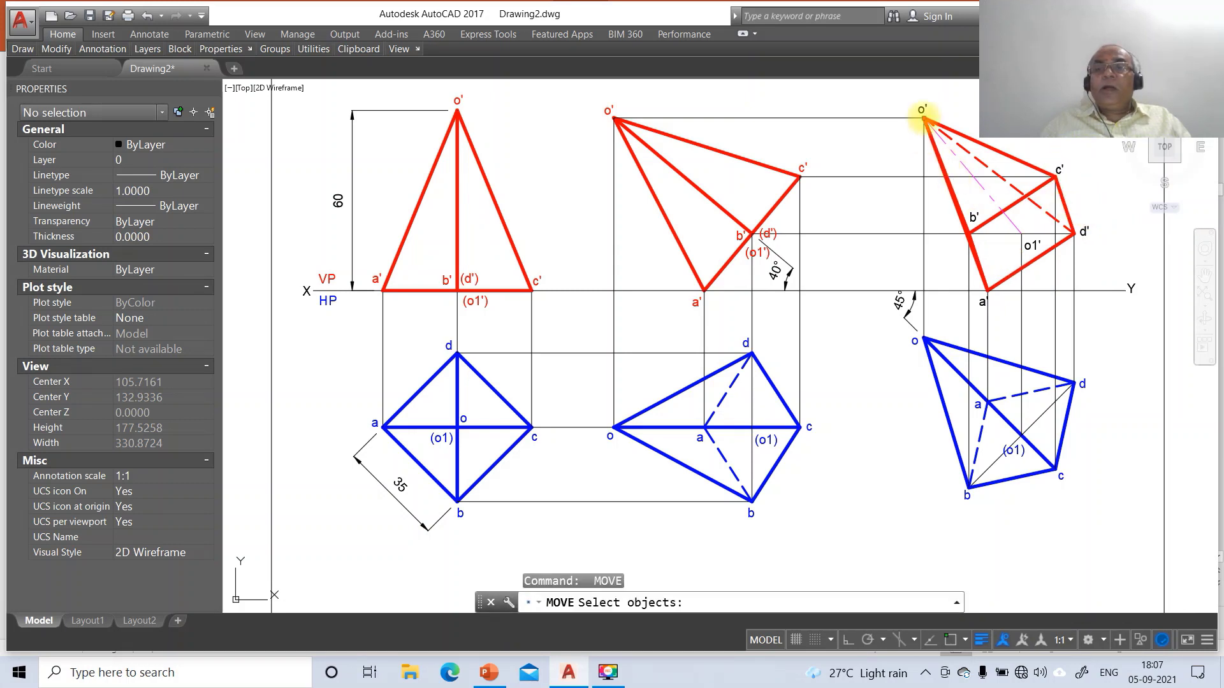
Raise o1' near the dashed edge and shift d' slightly to a tidier spot
left_click(1033, 246)
key("Return")
left_click(1061, 288)
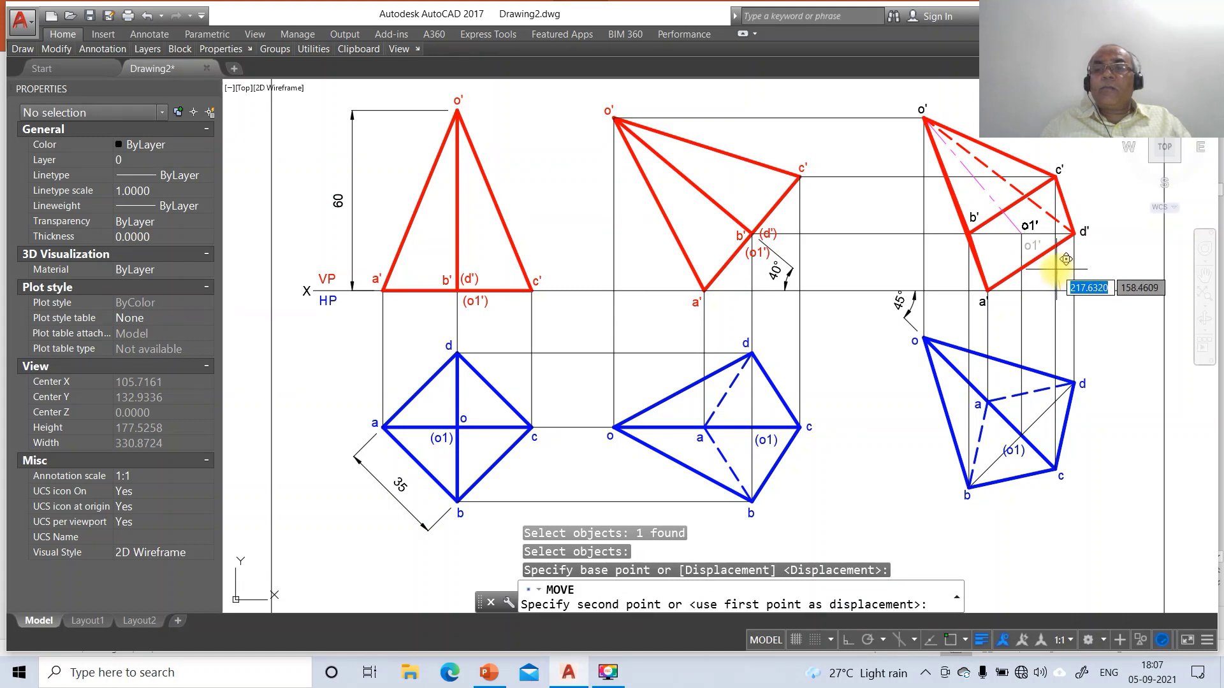
left_click(1056, 269)
key("Return")
left_click(1081, 232)
key("Return")
left_click(1091, 268)
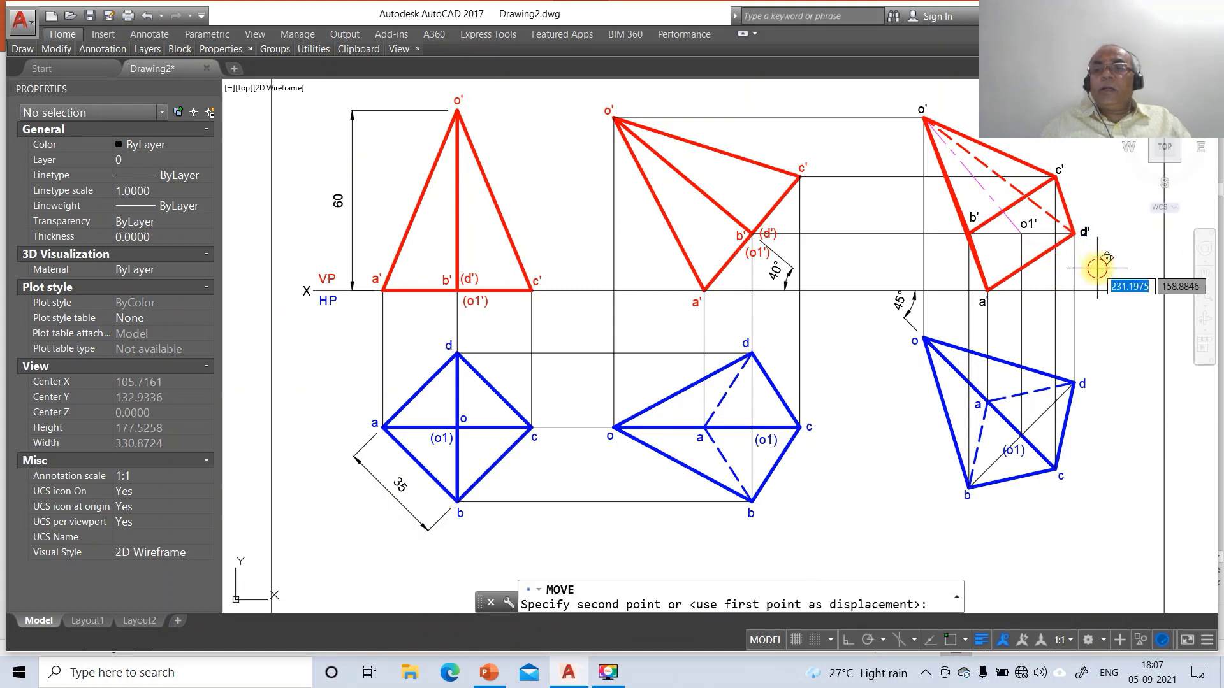
left_click(1093, 265)
key("Return")
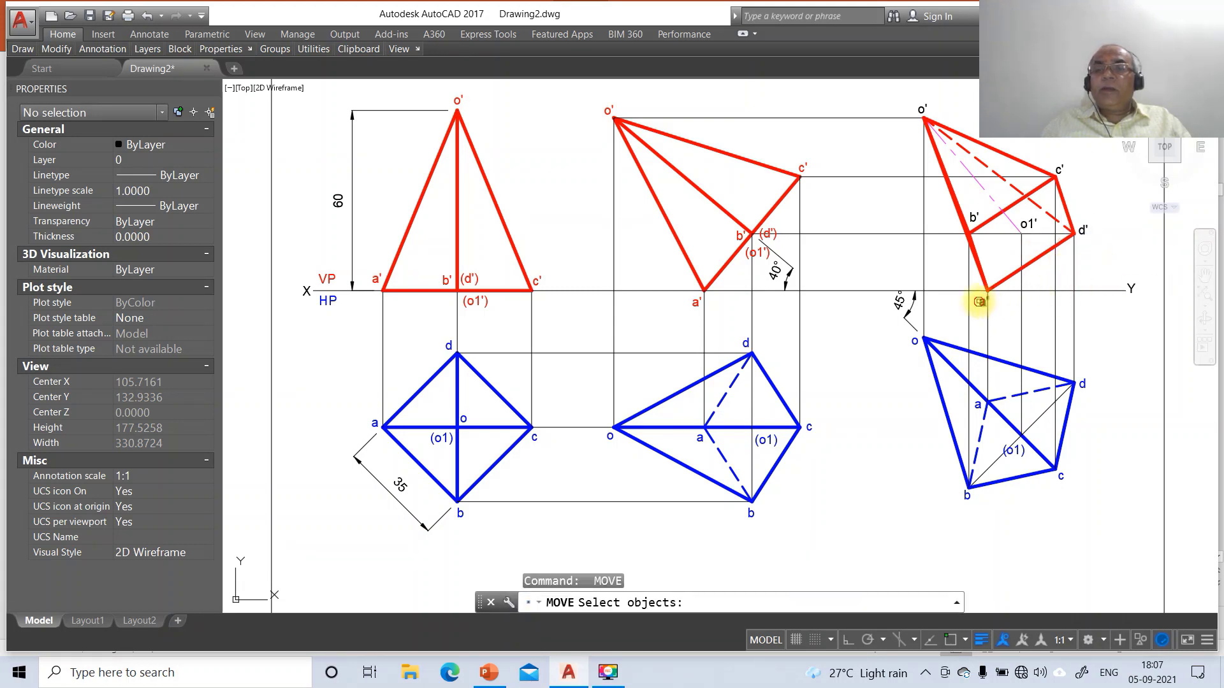
Place a' just below its base corner, nudge the middle top view's c, and select b'
left_click(980, 302)
key("Return")
left_click(992, 334)
left_click(988, 324)
key("Return")
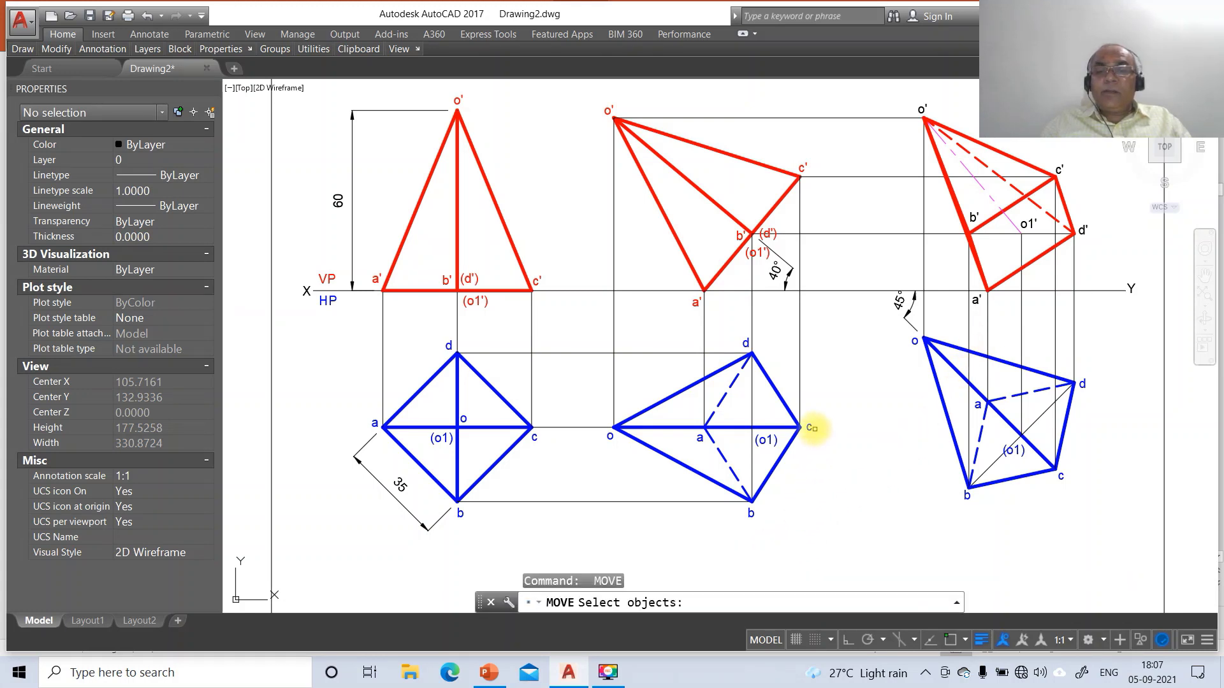
left_click(813, 428)
key("Return")
left_click(837, 445)
left_click(833, 451)
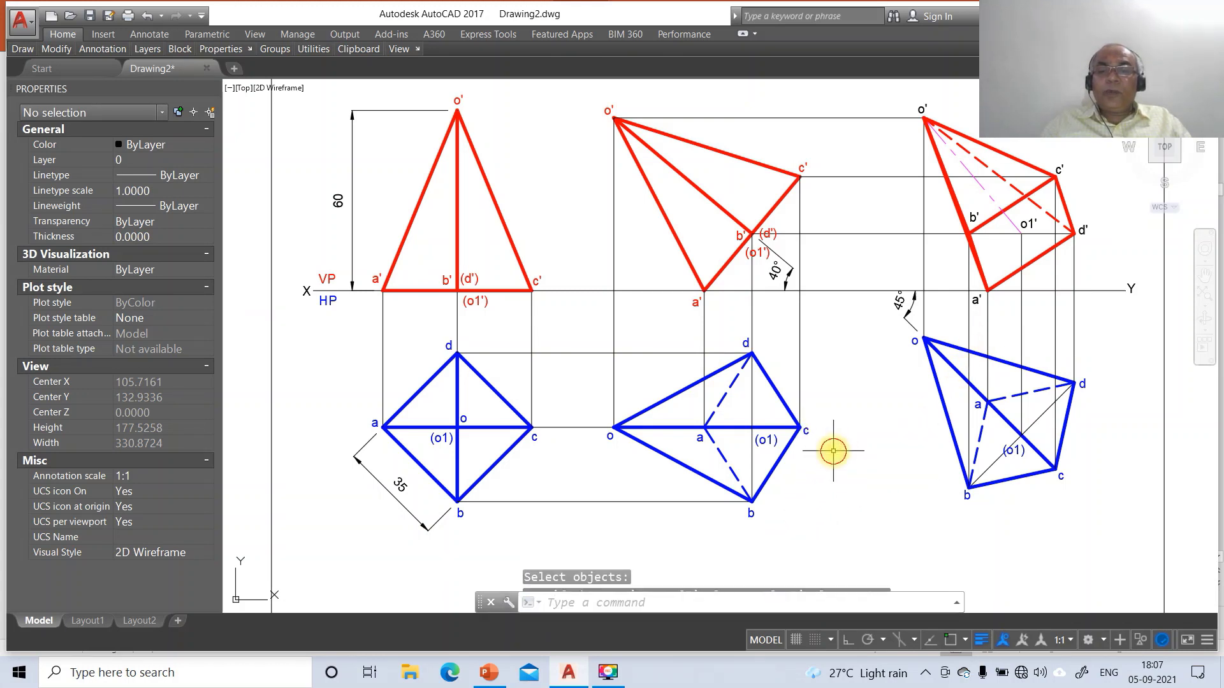
left_click(972, 219)
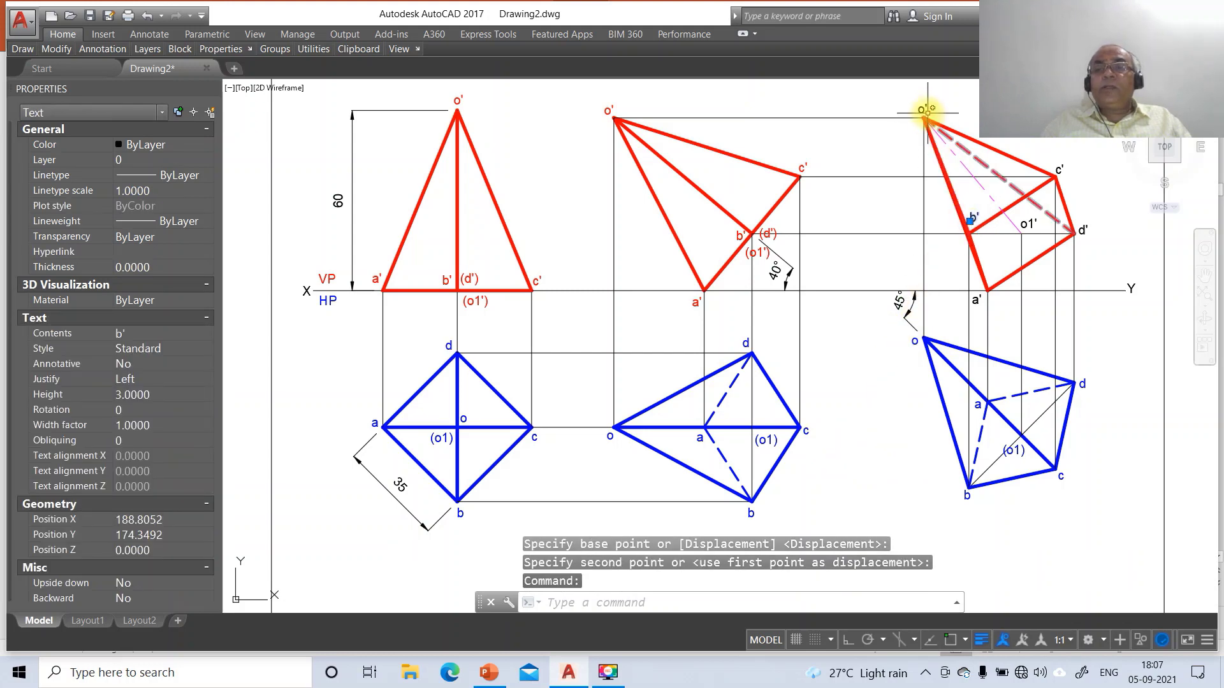
Put the o', c', o1', a' and other right front-view labels on the FV layer
left_click(922, 110)
left_click(1059, 170)
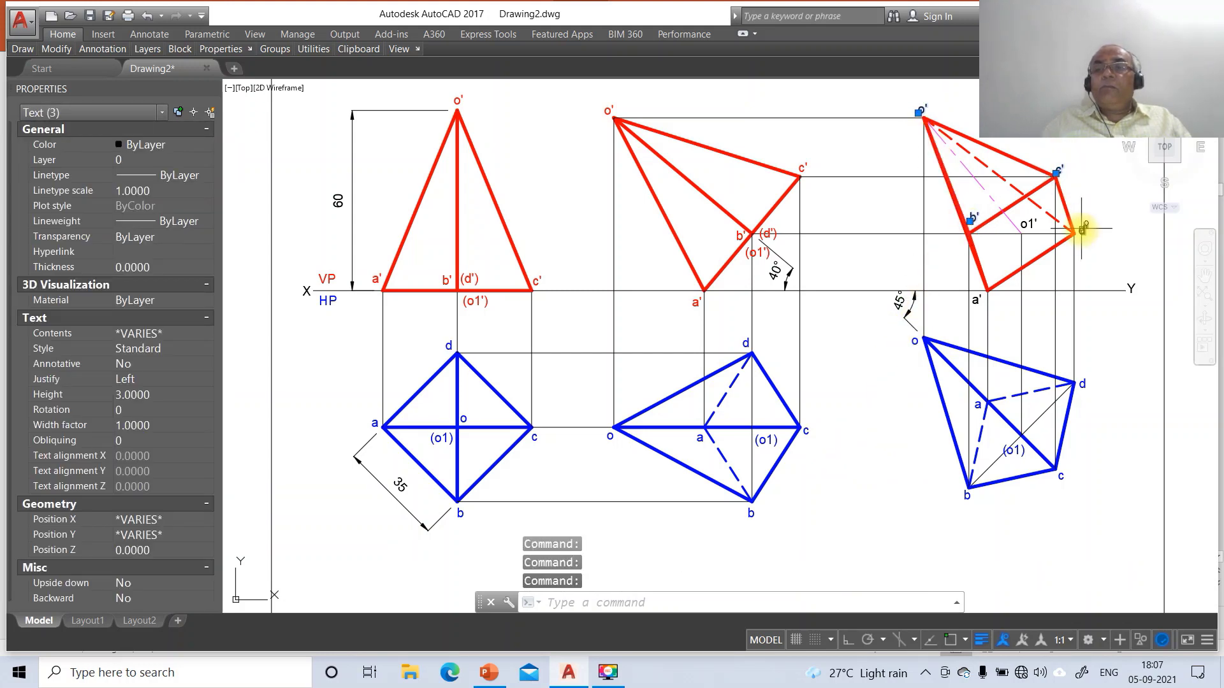
left_click(1022, 224)
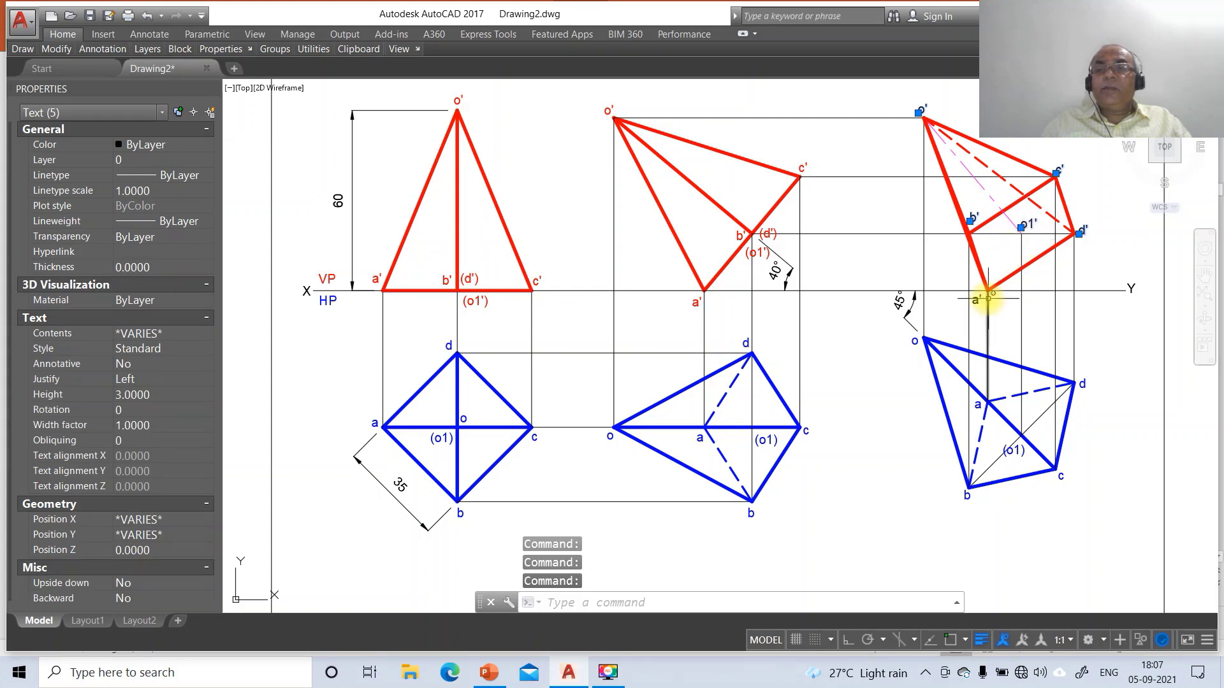
left_click(975, 298)
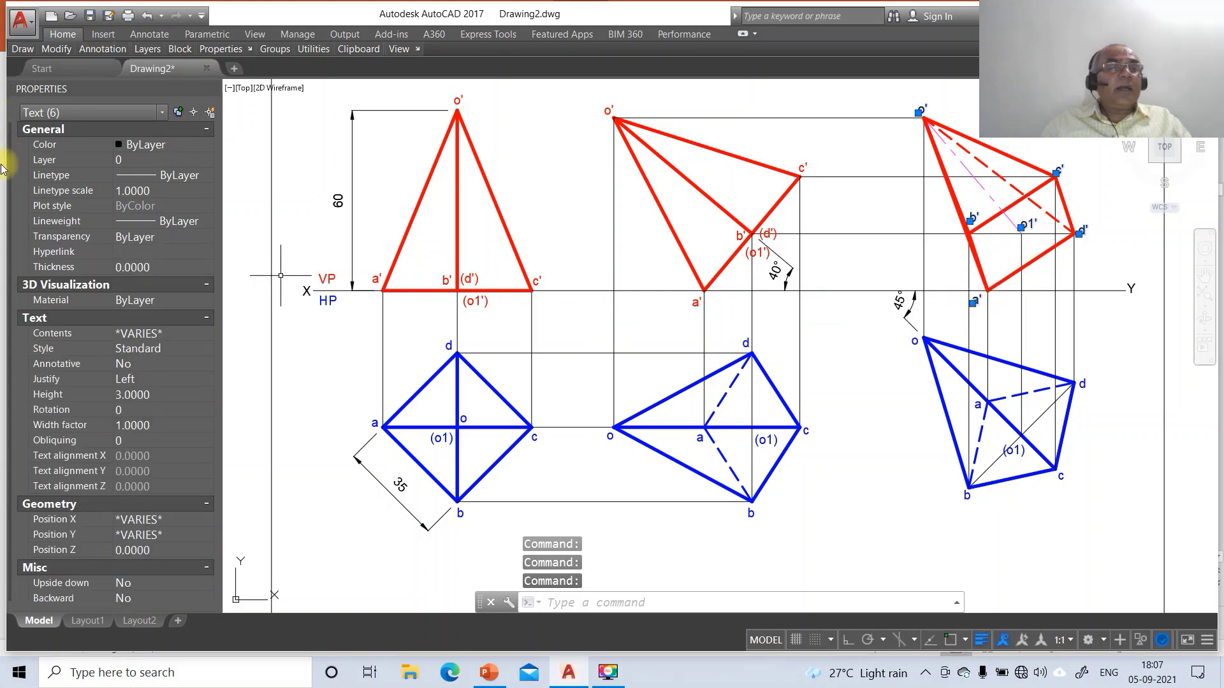
left_click(46, 164)
left_click(207, 164)
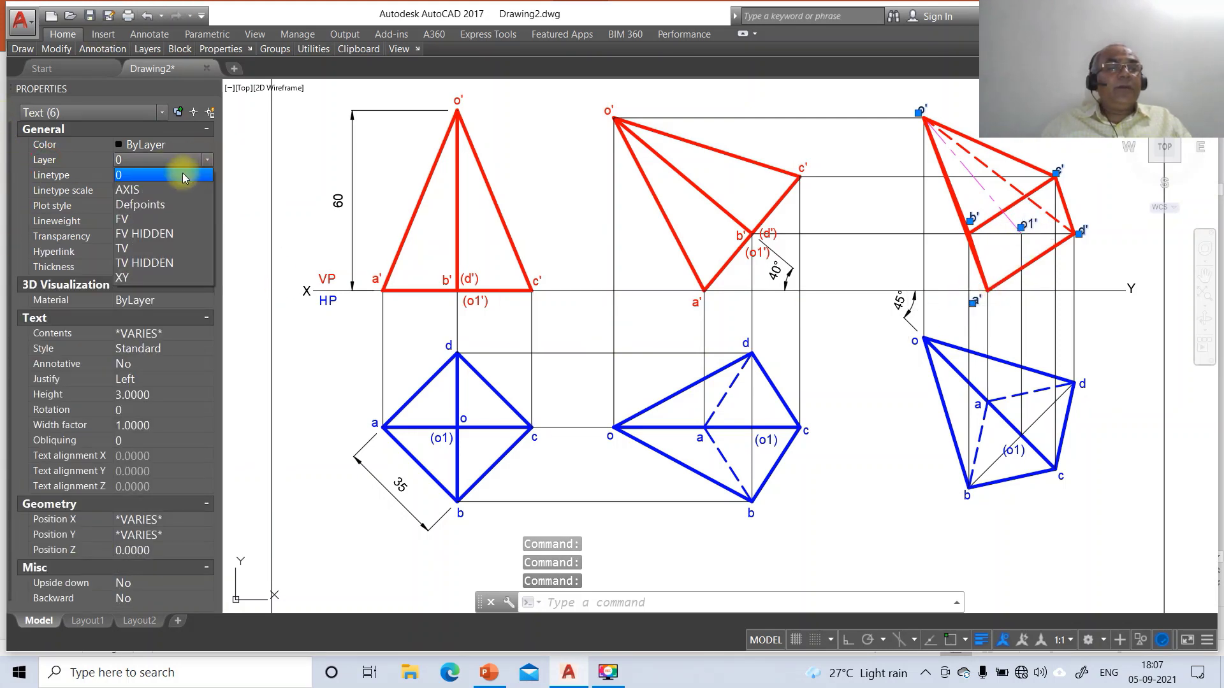
left_click(153, 220)
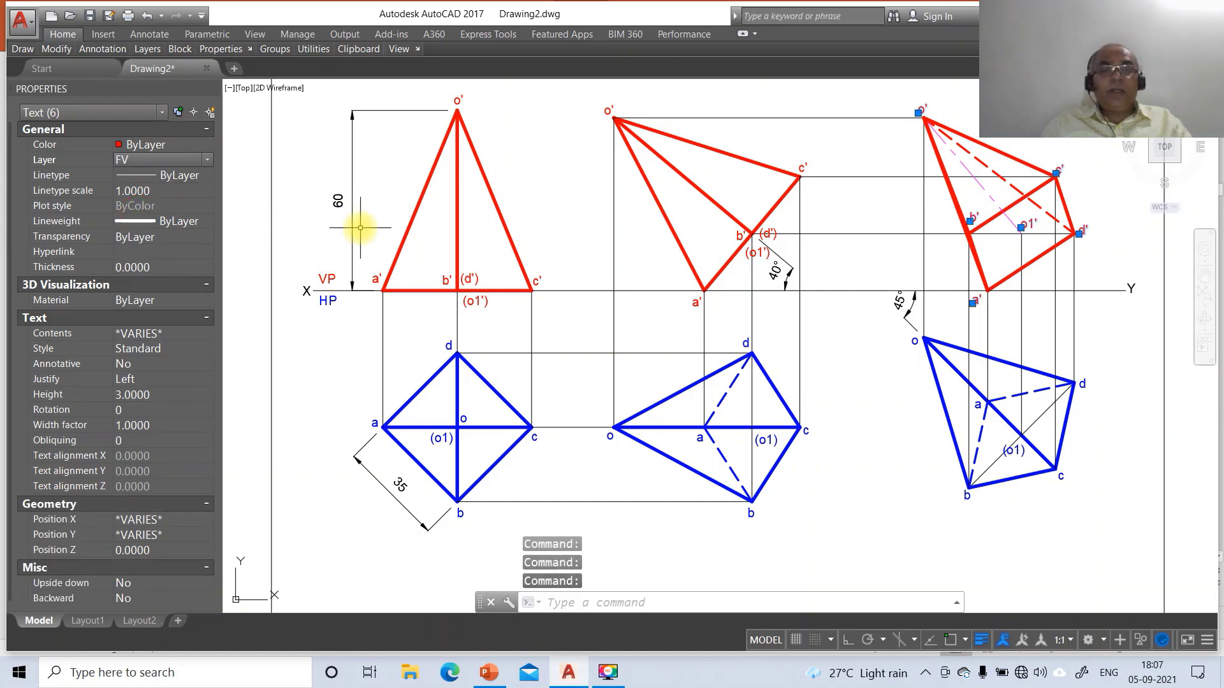
key("Escape")
Zoom out to 0.8x to see the whole drawing
type("z")
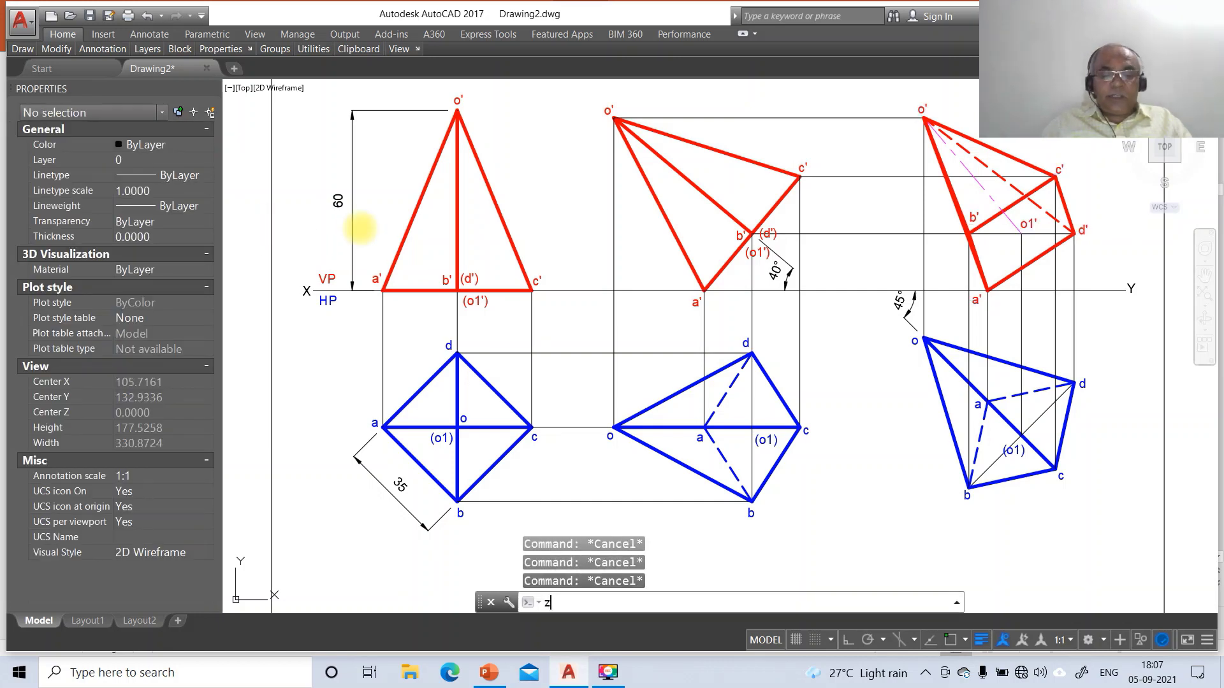
key("Return")
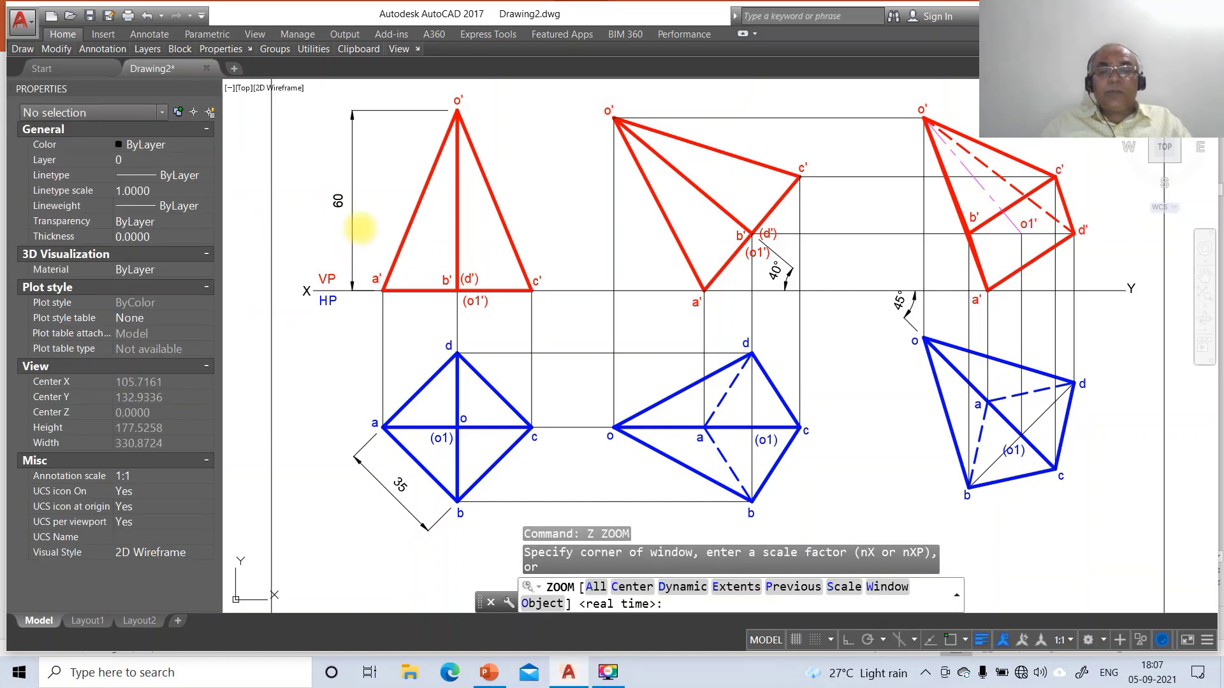
type(".8x")
key("Return")
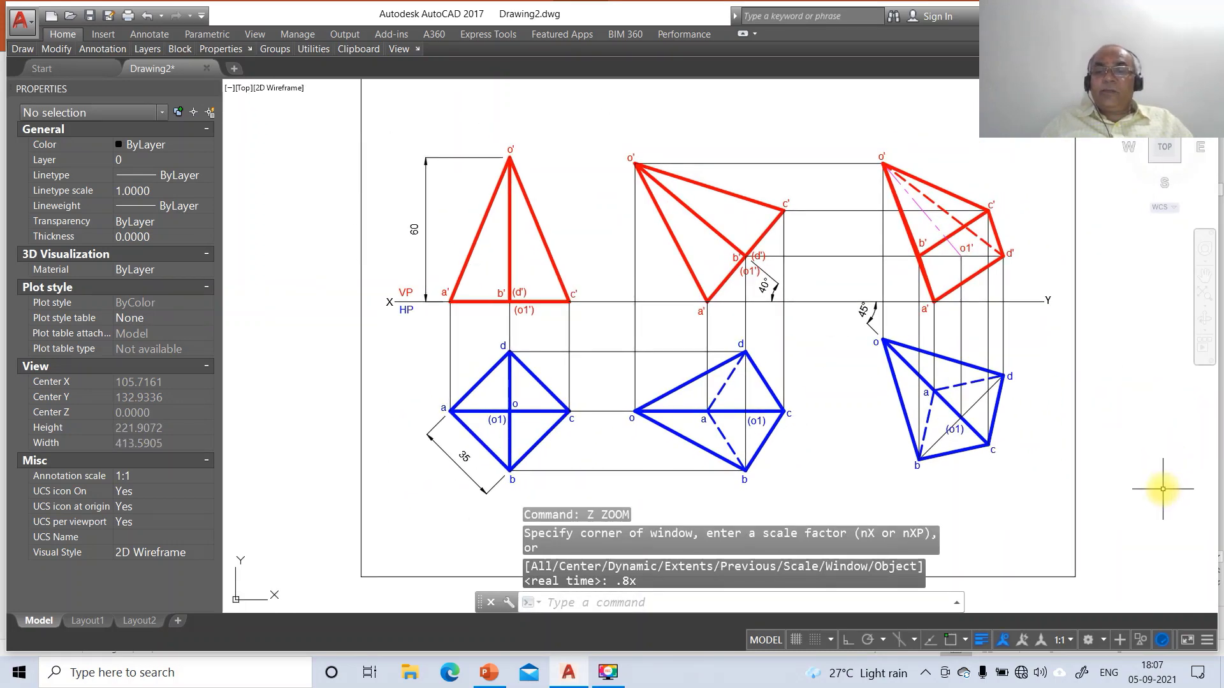